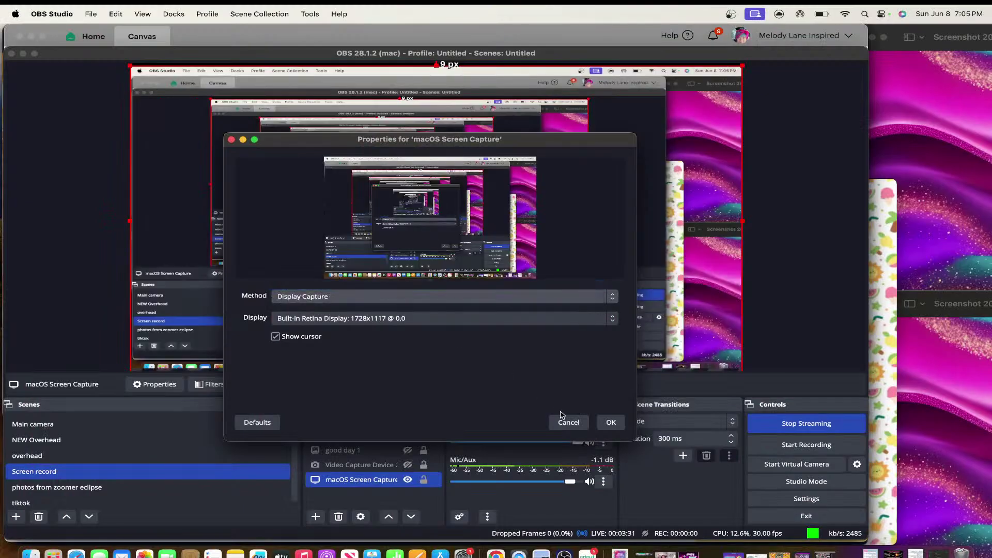
# - Accept the macOS Screen Capture properties and switch to Cricut Design Space
pyautogui.click(612, 423)
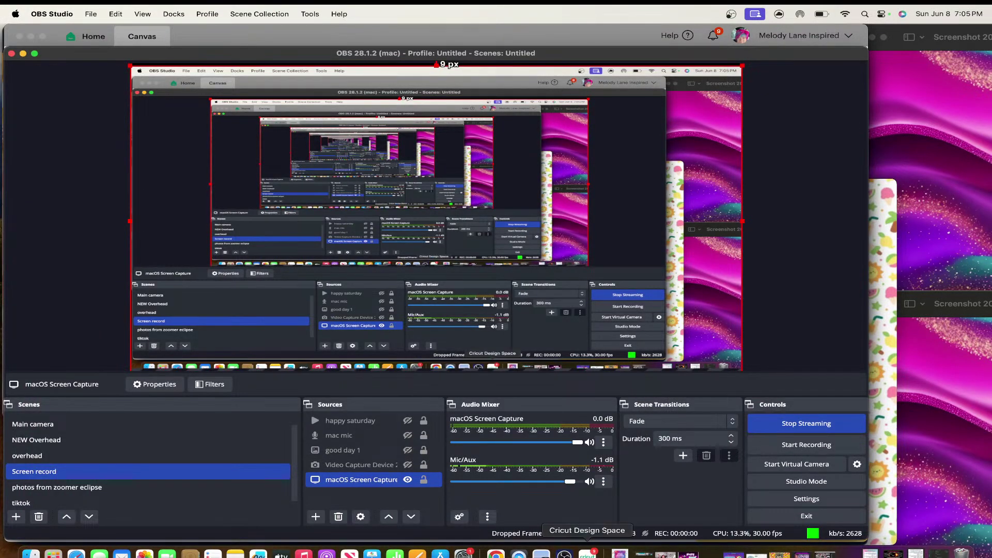
pyautogui.click(588, 554)
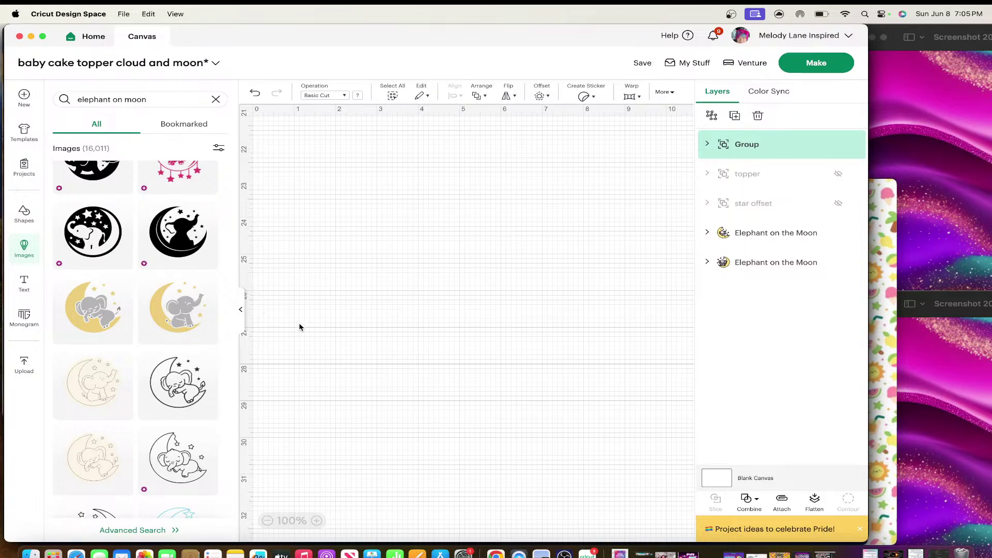
# - Insert the bookmarked image of the gray elephant sleeping on a yellow crescent moon with a hanging star onto the canvas
pyautogui.scroll(-2, 354, 332)
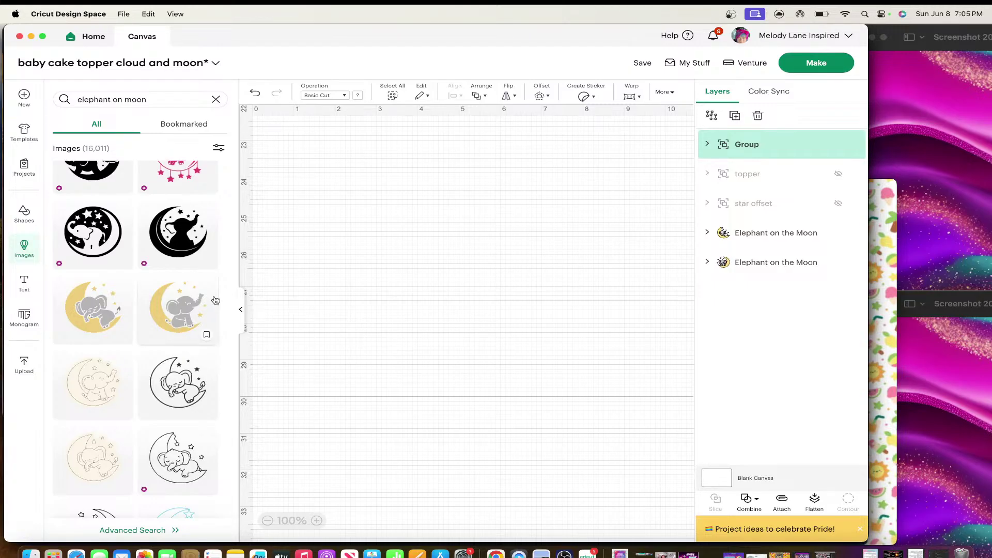
pyautogui.scroll(4, 216, 300)
pyautogui.scroll(4, 216, 299)
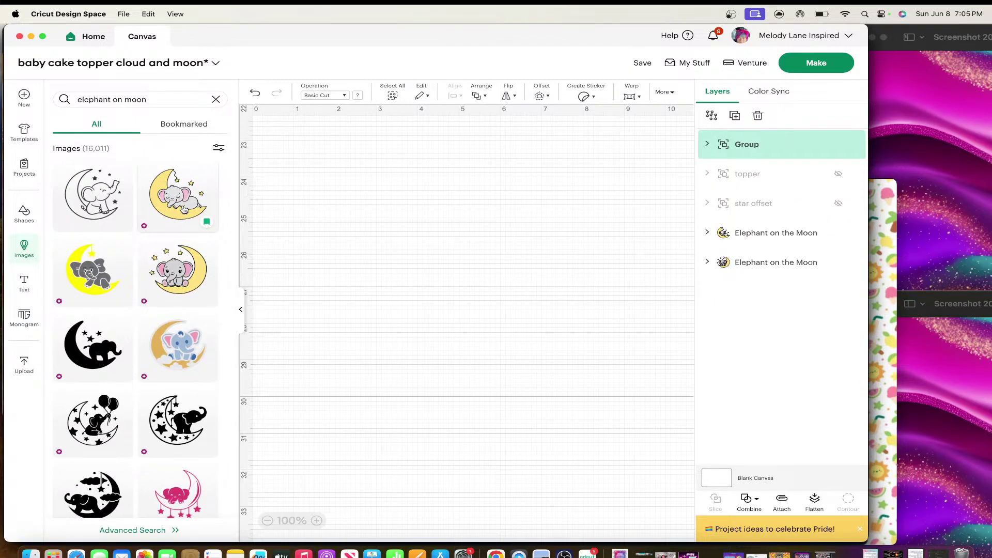
pyautogui.click(167, 199)
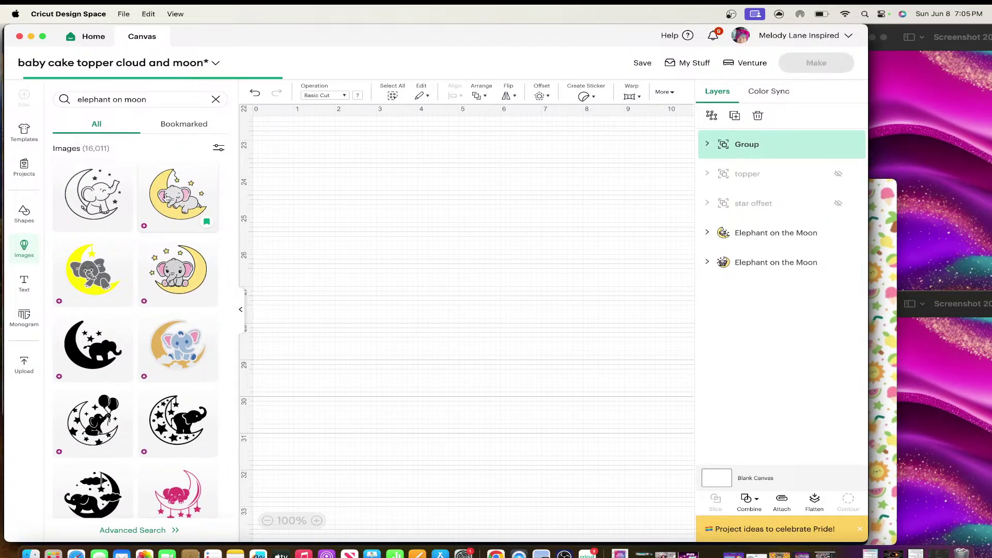
pyautogui.hscroll(2, 460, 325)
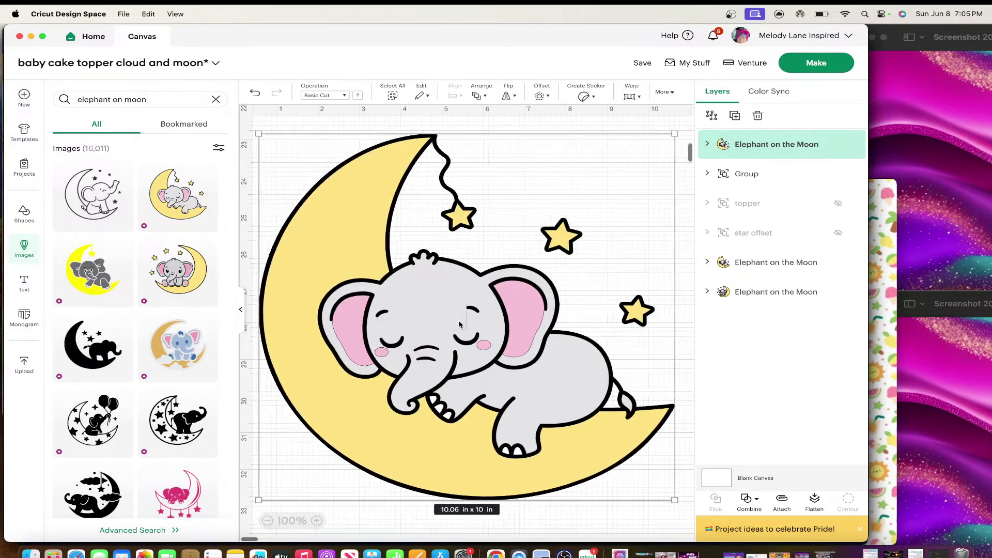
pyautogui.hscroll(-1, 460, 324)
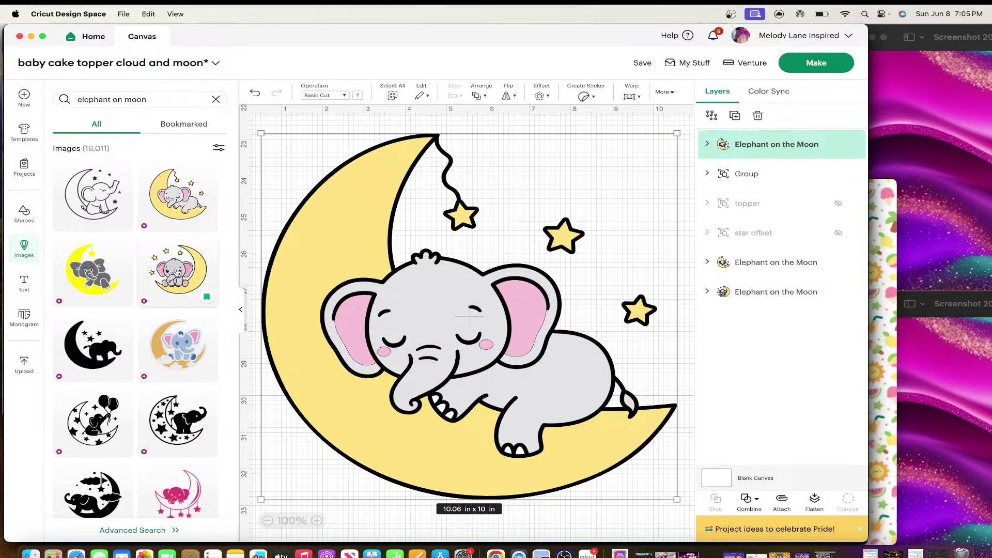
# - Replace the elephant image search with a search for "cloud"
pyautogui.scroll(-4, 173, 320)
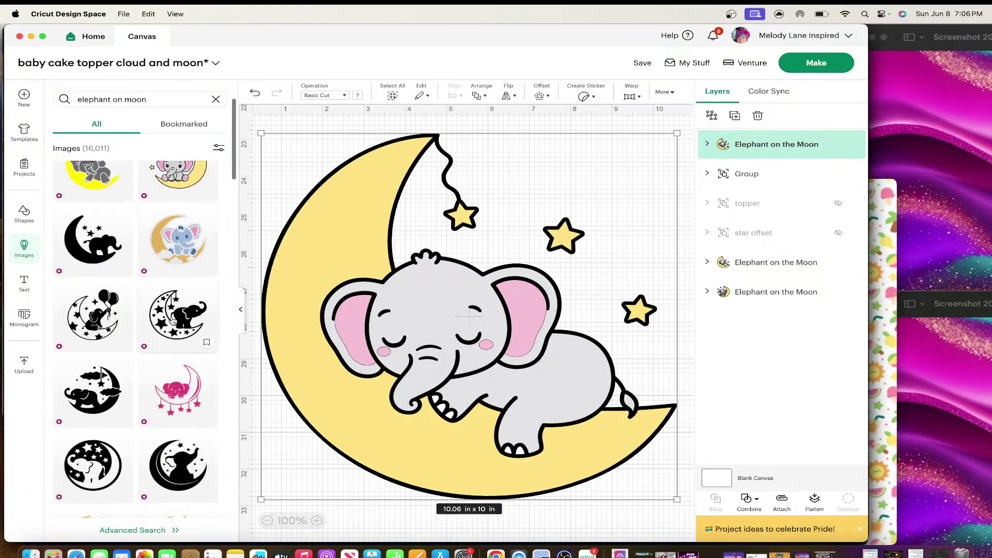
pyautogui.scroll(-9, 173, 321)
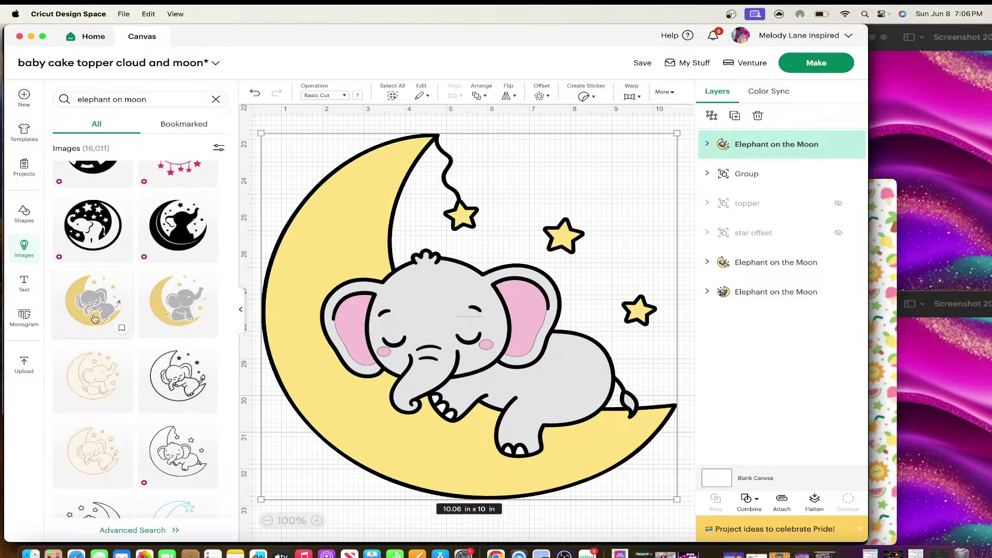
pyautogui.scroll(-8, 124, 323)
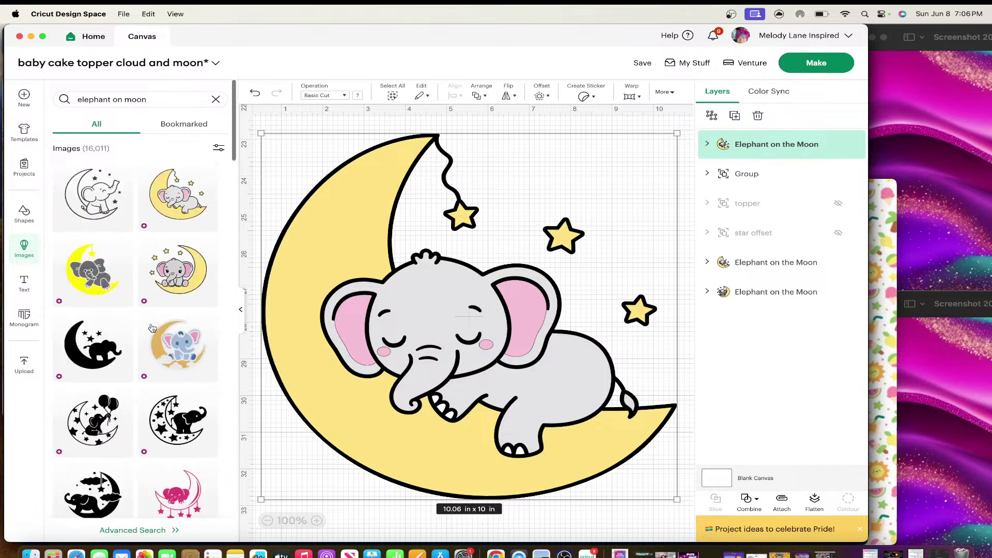
pyautogui.click(215, 99)
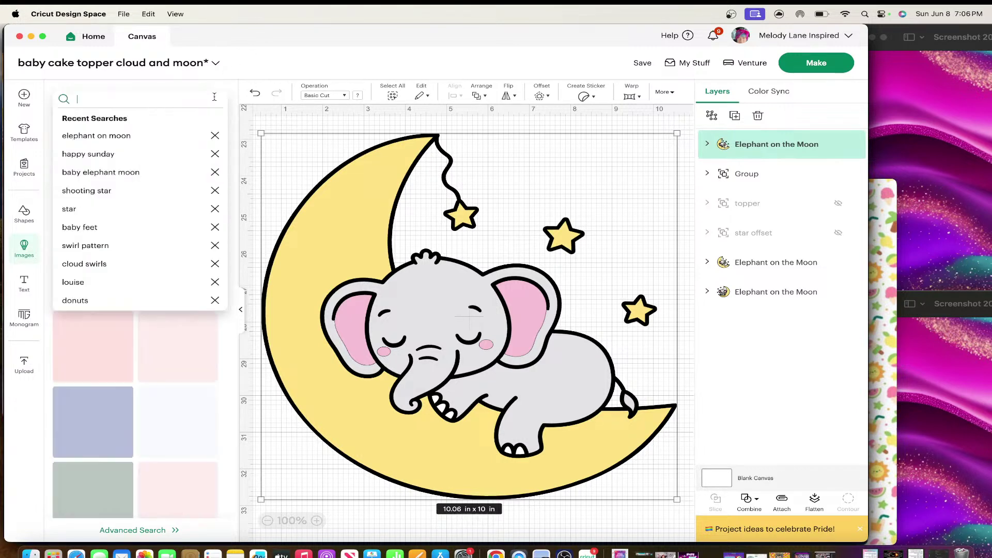
pyautogui.click(283, 125)
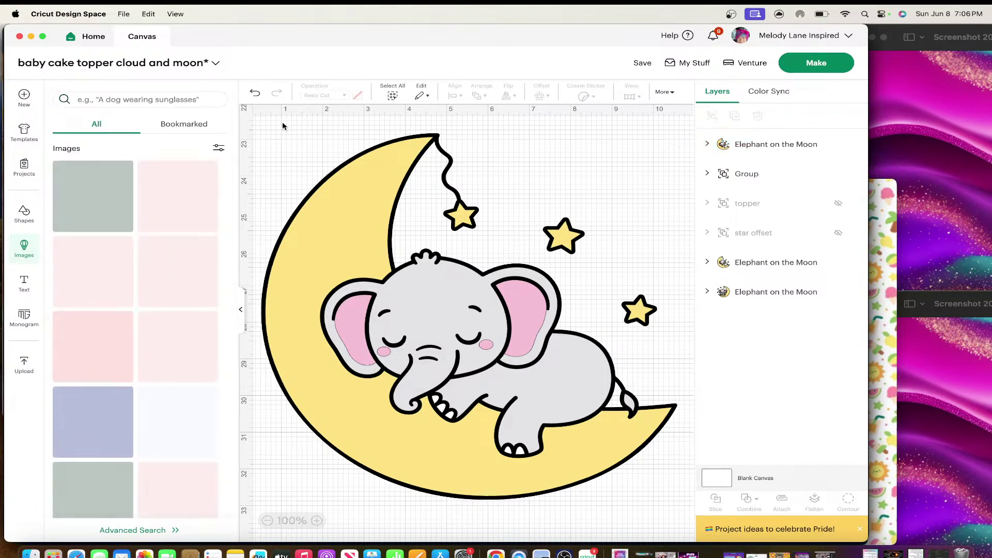
pyautogui.click(171, 94)
pyautogui.write('cloud')
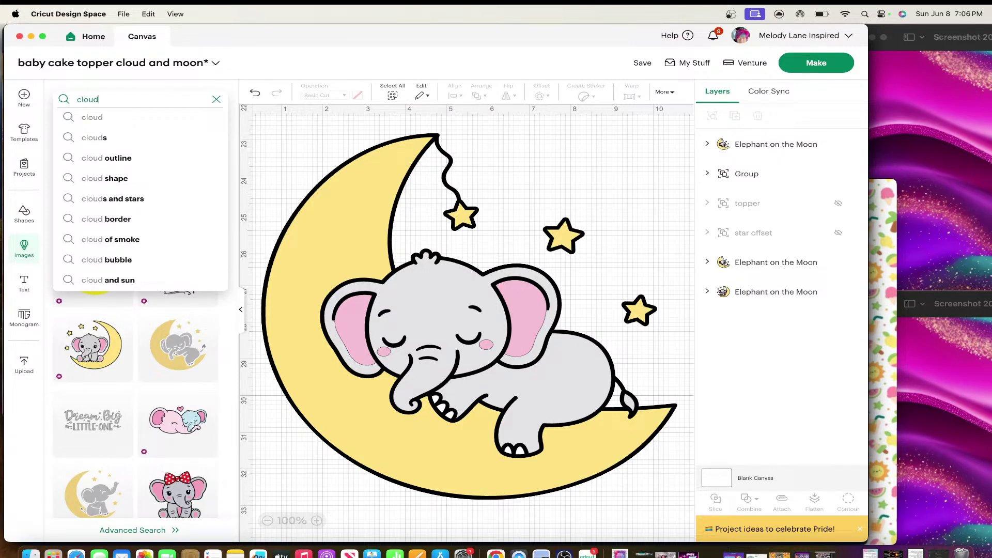
pyautogui.press('Return')
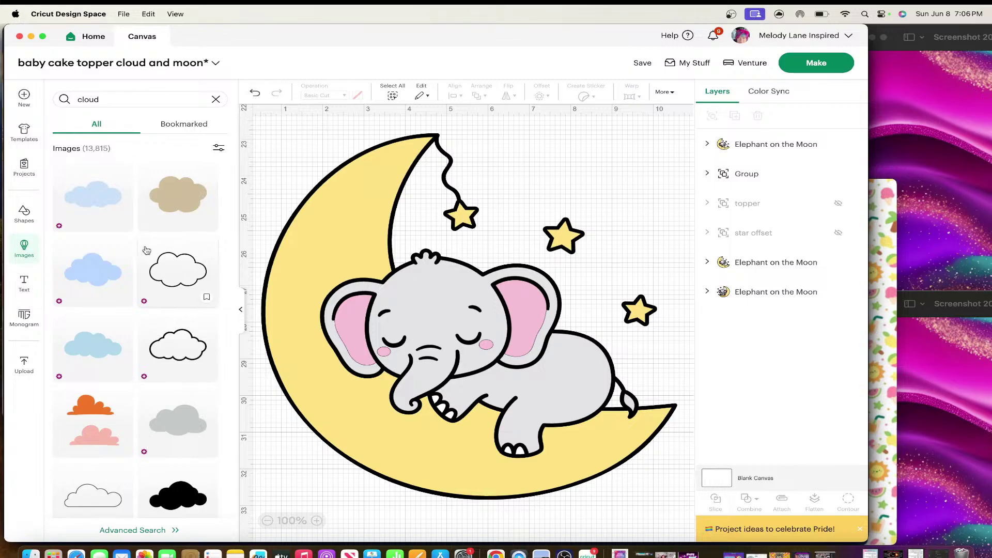
# - Insert the solid tan cloud image from the results onto the canvas
pyautogui.scroll(-1, 144, 268)
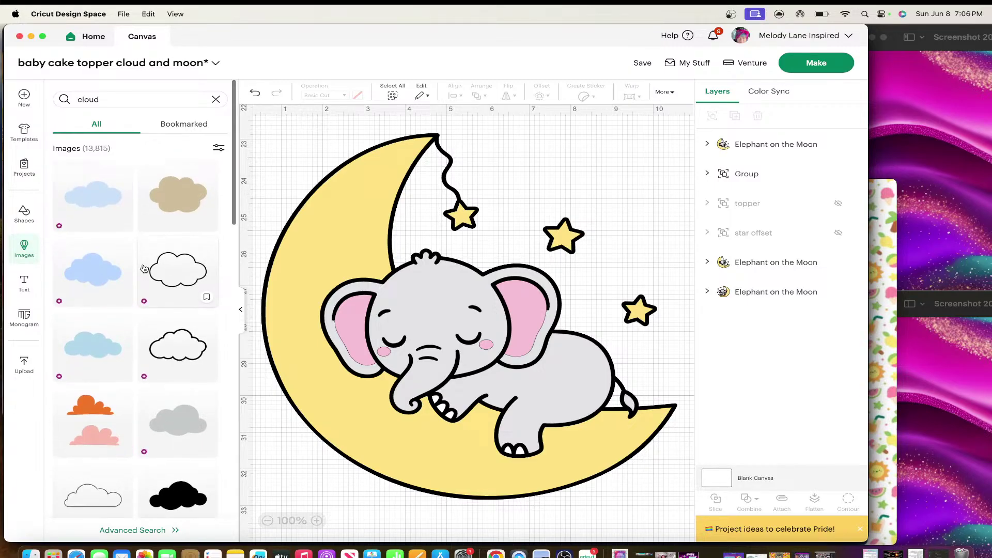
pyautogui.scroll(-3, 144, 267)
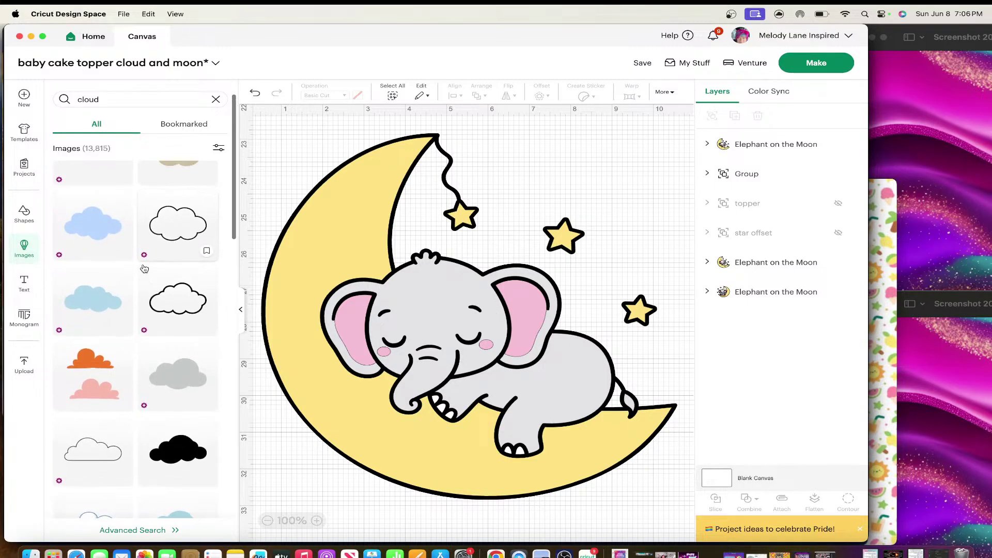
pyautogui.scroll(3, 148, 259)
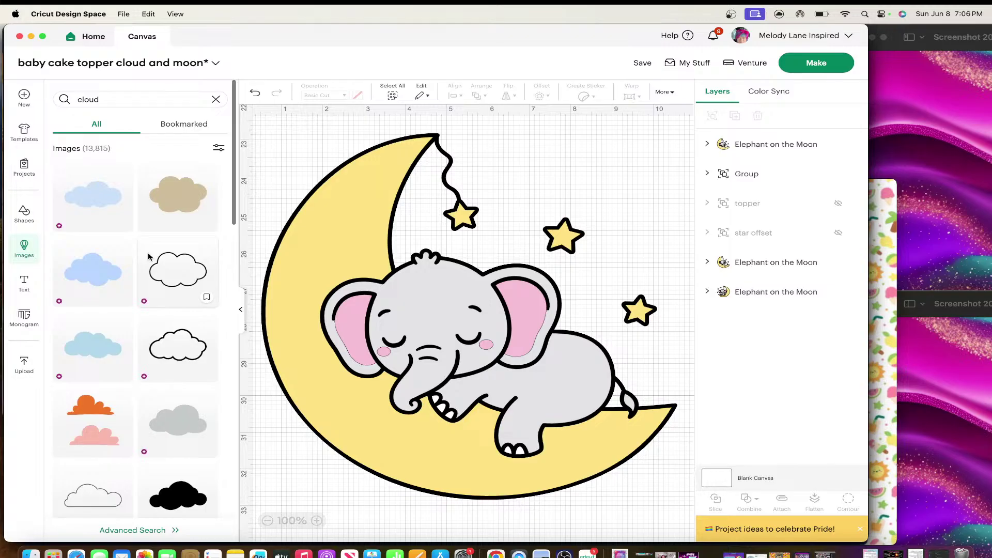
pyautogui.click(182, 200)
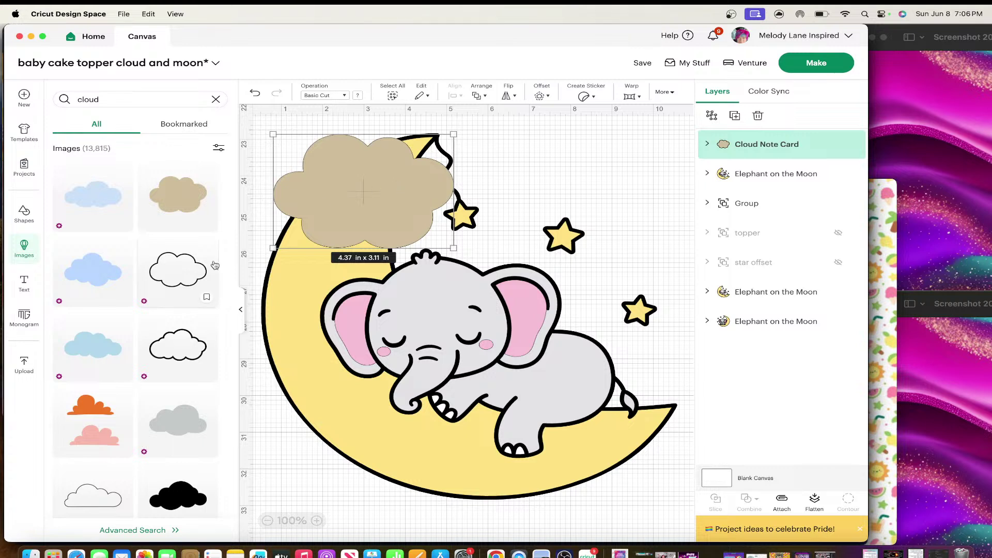
# - Look through the remaining cloud images for alternative cloud shapes and styles
pyautogui.scroll(-5, 196, 271)
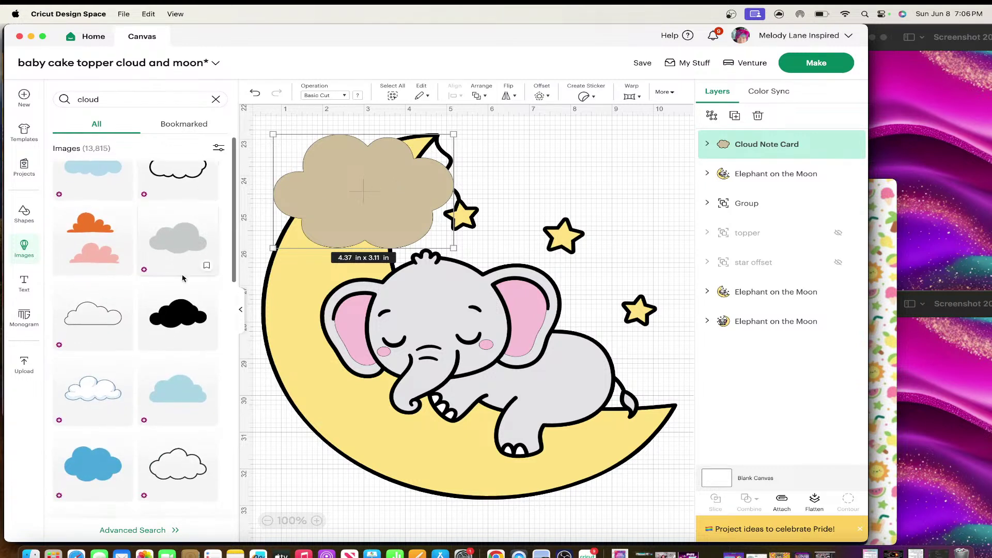
pyautogui.scroll(-5, 182, 278)
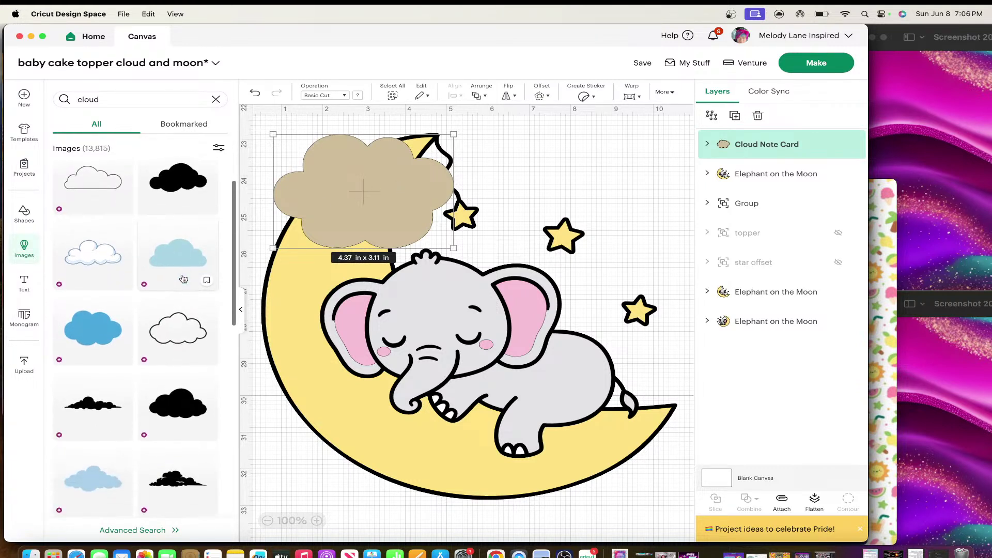
pyautogui.scroll(-3, 182, 278)
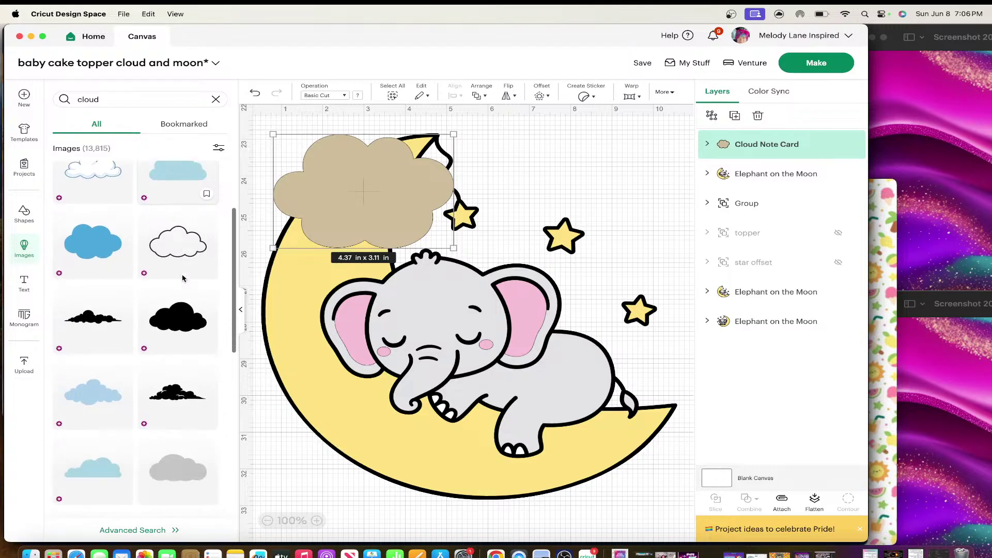
pyautogui.scroll(-5, 182, 278)
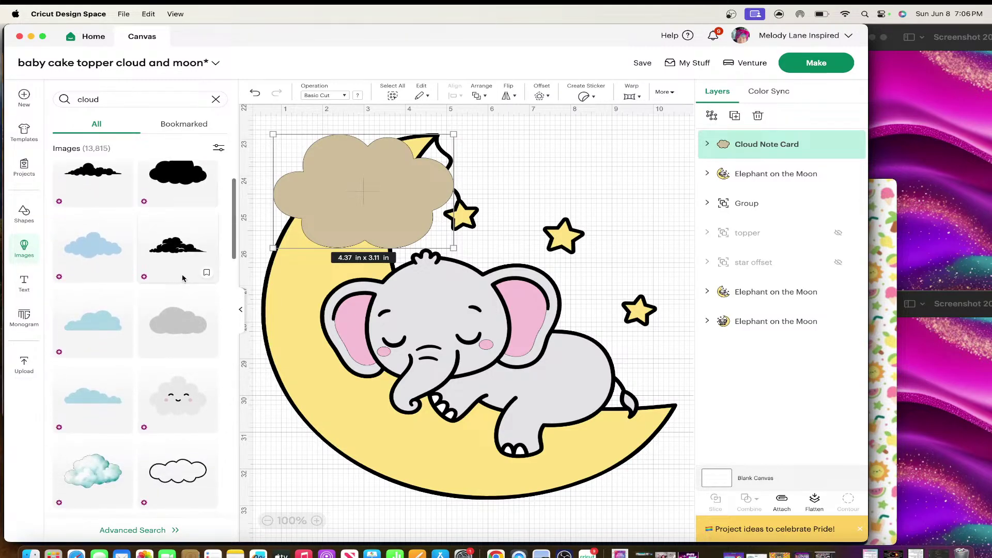
pyautogui.scroll(-5, 182, 279)
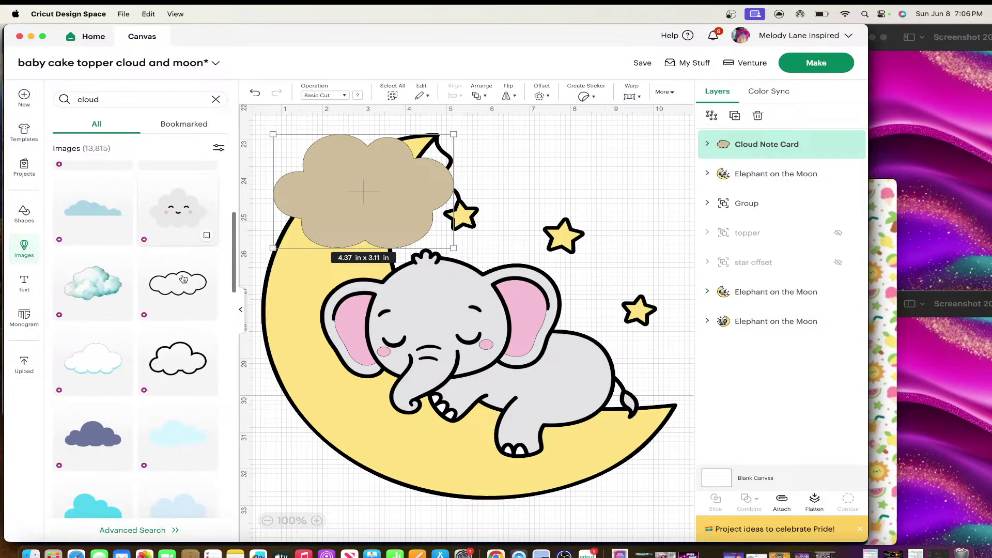
pyautogui.scroll(-3, 182, 279)
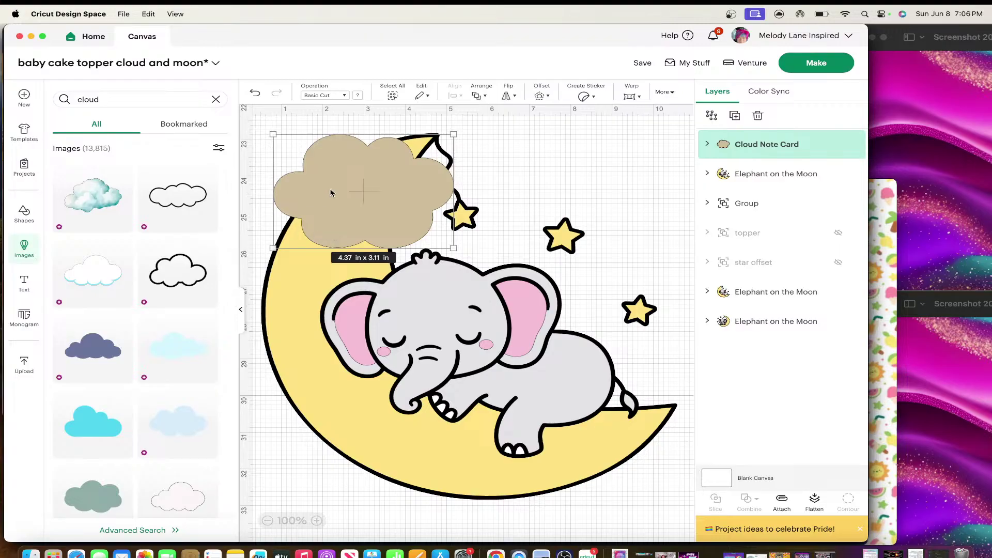
pyautogui.scroll(-3, 331, 193)
pyautogui.scroll(-2, 167, 300)
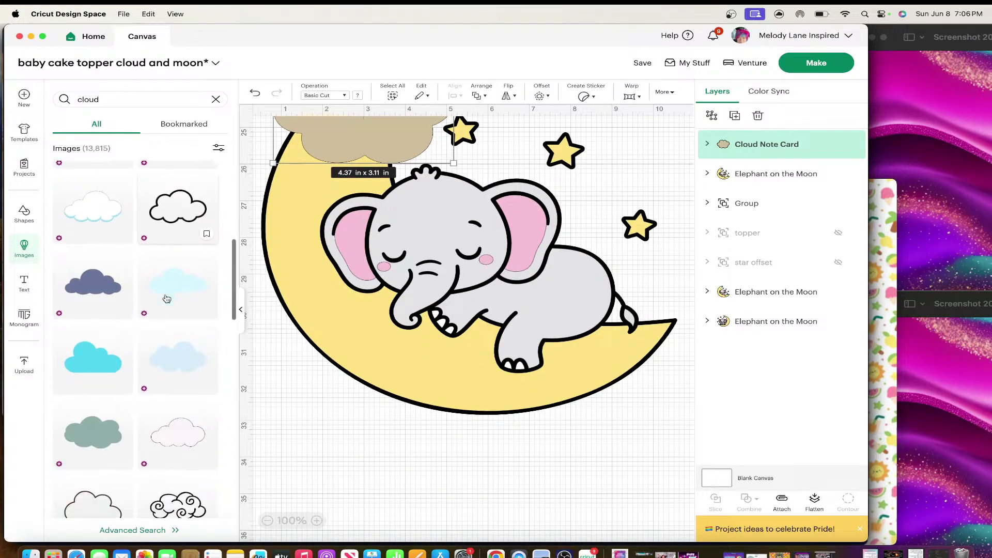
# - Collapse the image library, shrink the elephant and moon image to about 6.23 x 6.19 in, and move it clear of the cloud
pyautogui.click(240, 309)
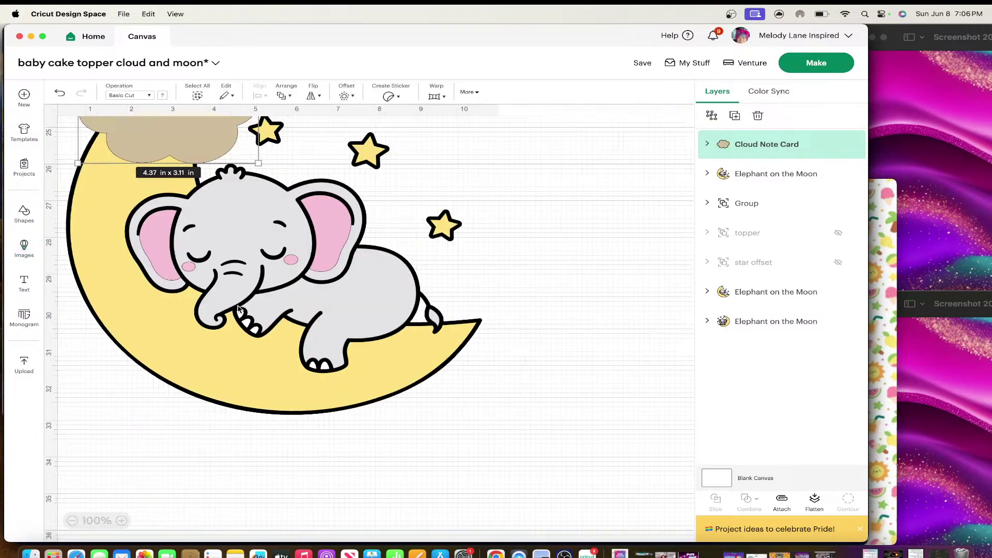
pyautogui.click(227, 281)
pyautogui.press('super+z')
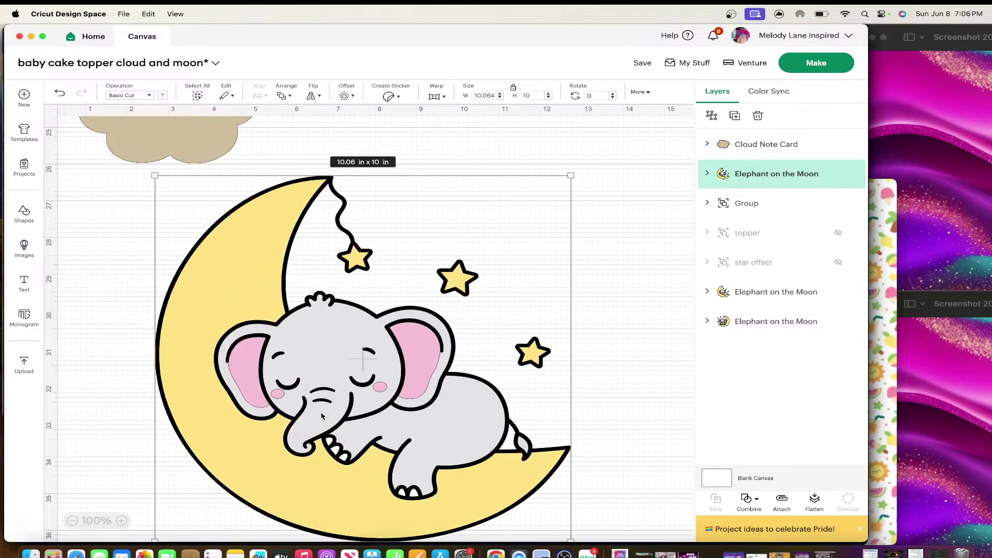
pyautogui.moveTo(154, 175); pyautogui.dragTo(313, 312)
pyautogui.moveTo(398, 413); pyautogui.dragTo(570, 365)
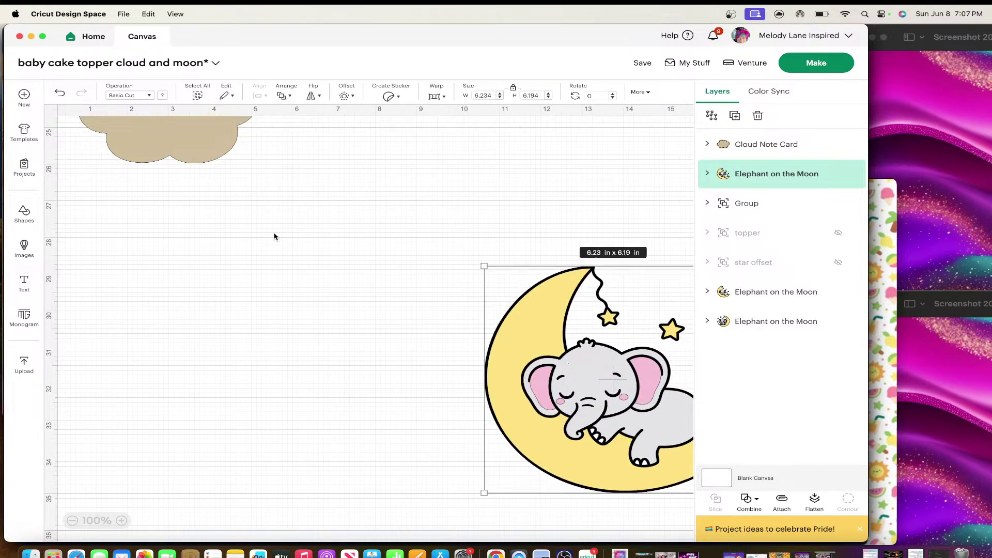
# - Enlarge the tan cloud to about 8.6 x 6.13 in and position it on open canvas, well apart from the elephant image
pyautogui.moveTo(197, 146); pyautogui.dragTo(309, 326)
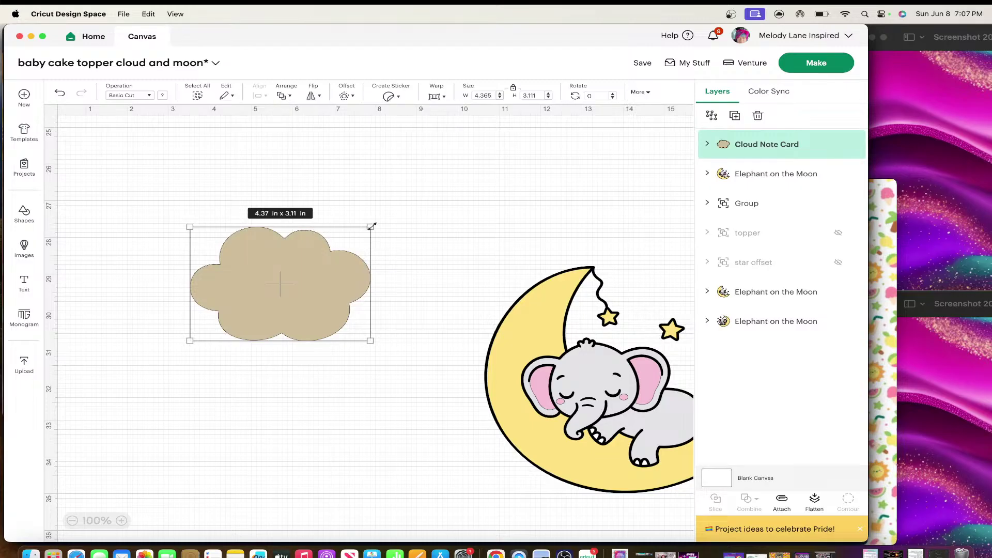
pyautogui.moveTo(372, 224); pyautogui.dragTo(514, 195)
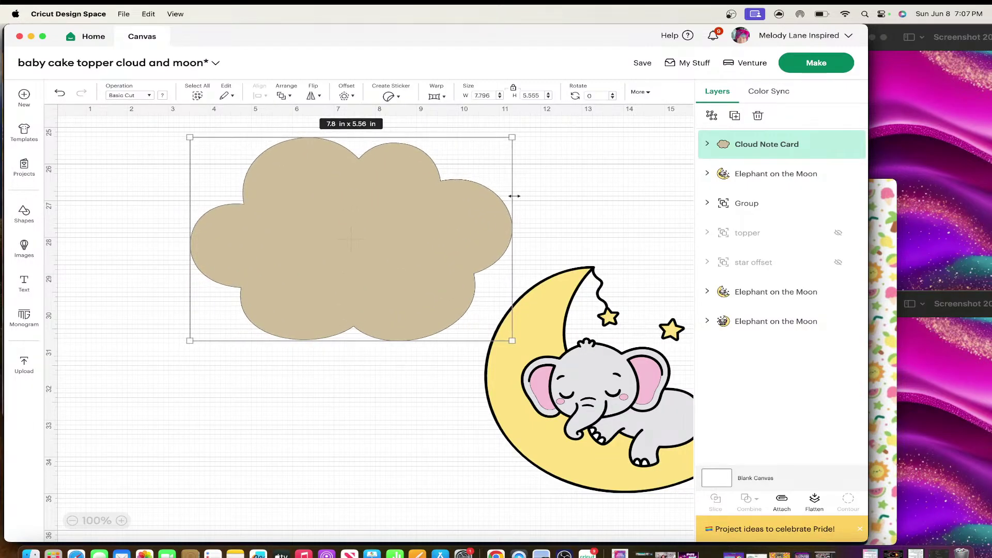
pyautogui.moveTo(410, 244); pyautogui.dragTo(334, 260)
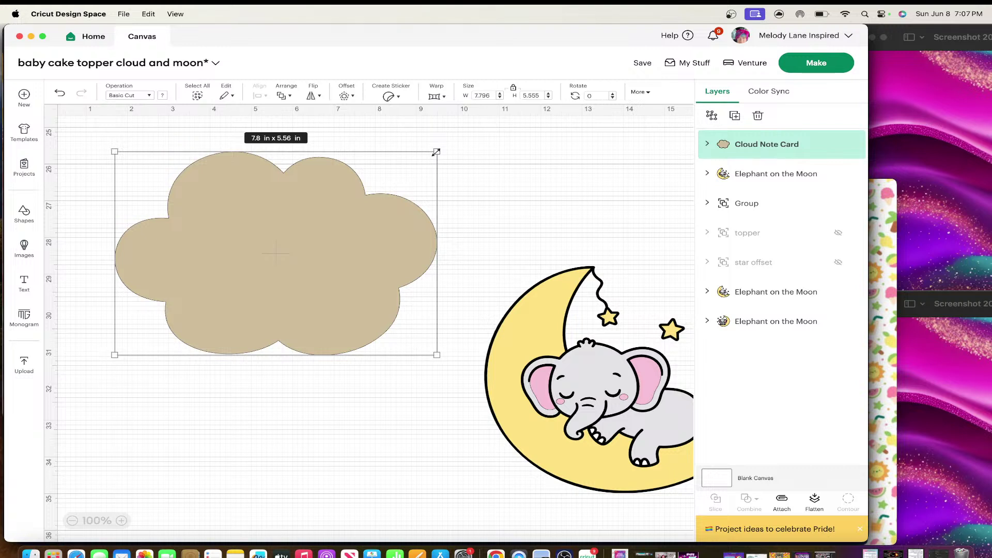
pyautogui.moveTo(436, 150); pyautogui.dragTo(445, 146)
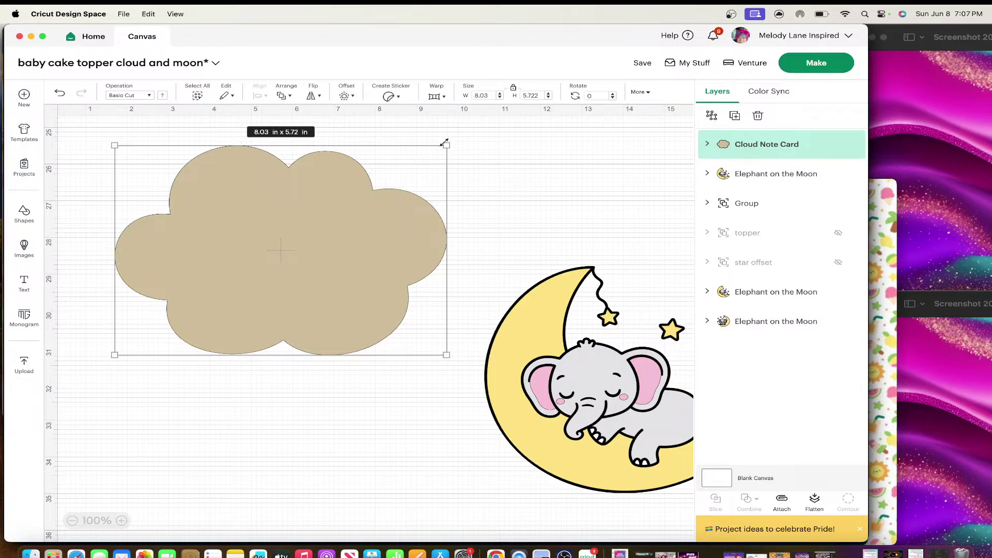
pyautogui.moveTo(444, 142); pyautogui.dragTo(470, 137)
pyautogui.moveTo(325, 257); pyautogui.dragTo(325, 284)
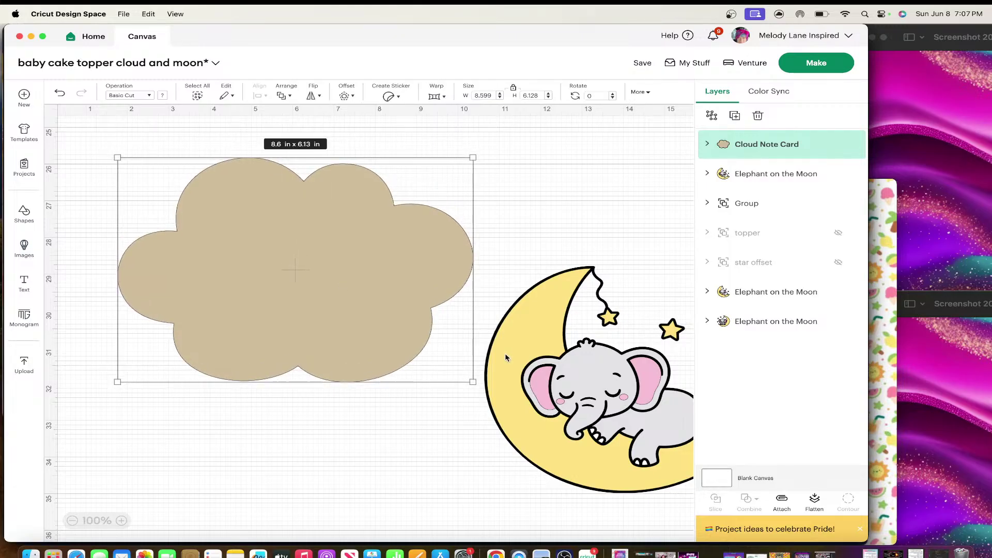
pyautogui.moveTo(506, 357); pyautogui.dragTo(629, 358)
pyautogui.moveTo(387, 282); pyautogui.dragTo(420, 293)
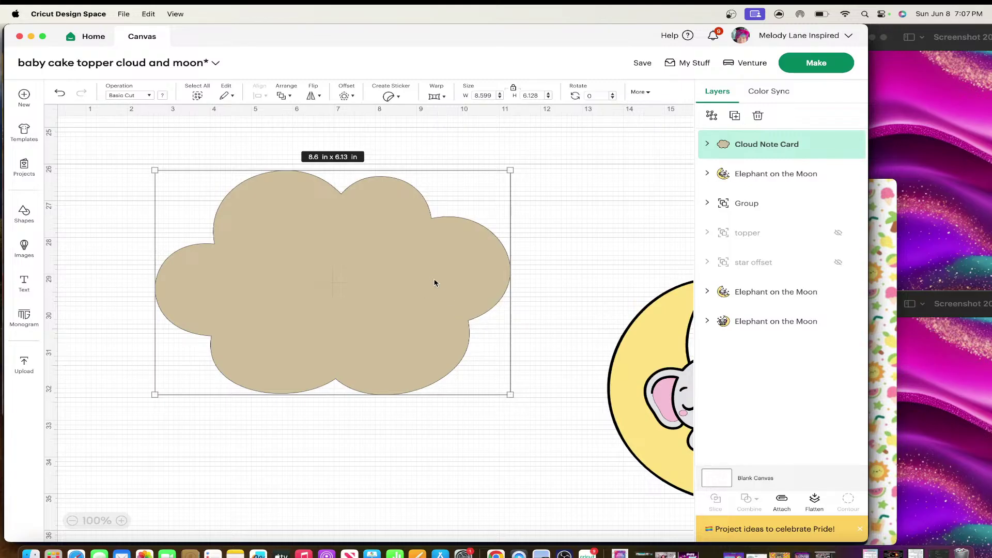
# - Create a 0.25 in offset with square corners around the tan cloud
pyautogui.click(346, 95)
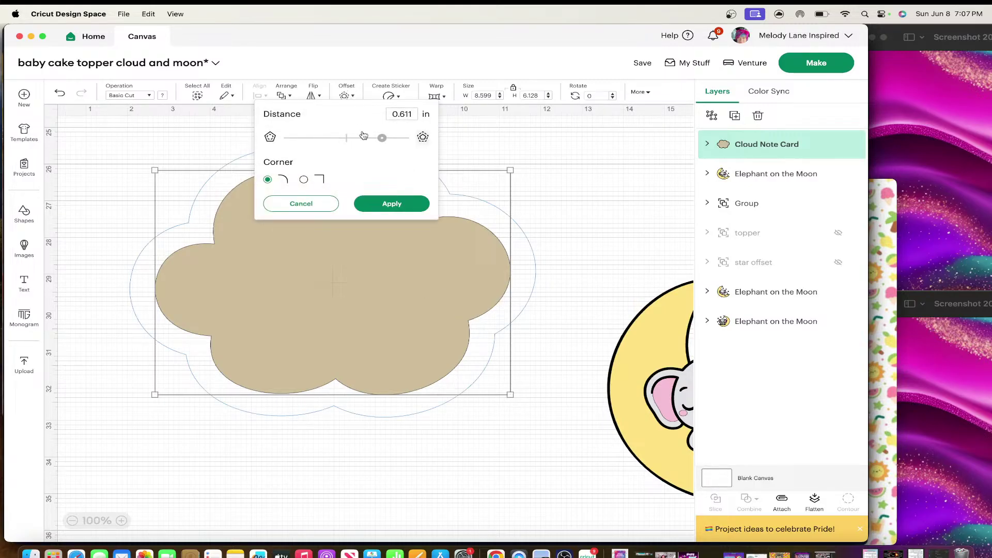
pyautogui.moveTo(382, 138); pyautogui.dragTo(355, 139)
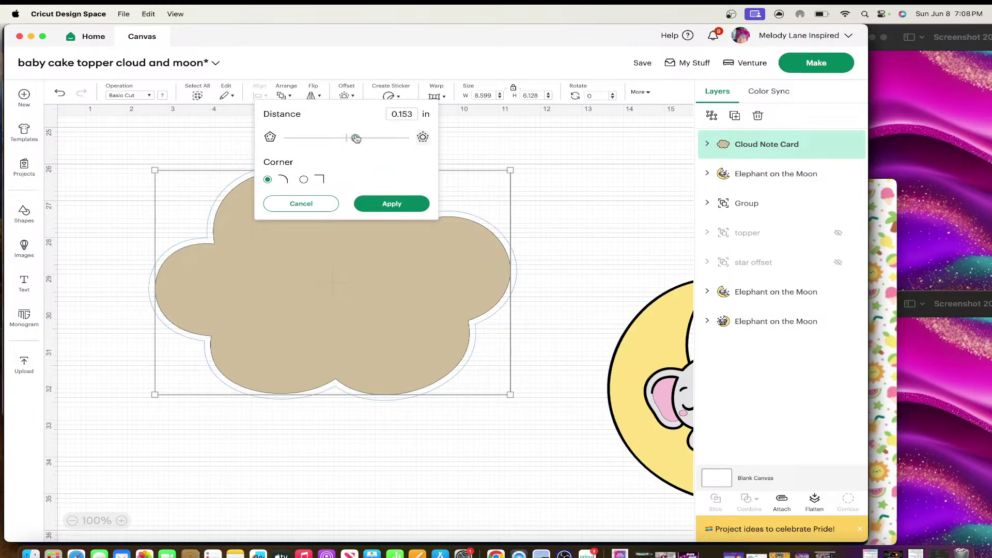
pyautogui.moveTo(357, 139); pyautogui.dragTo(362, 138)
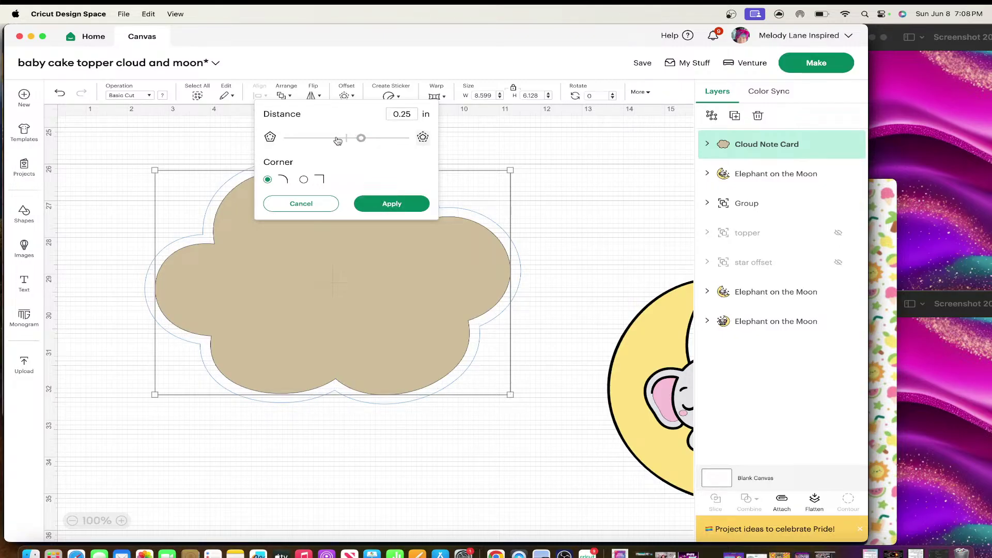
pyautogui.click(304, 180)
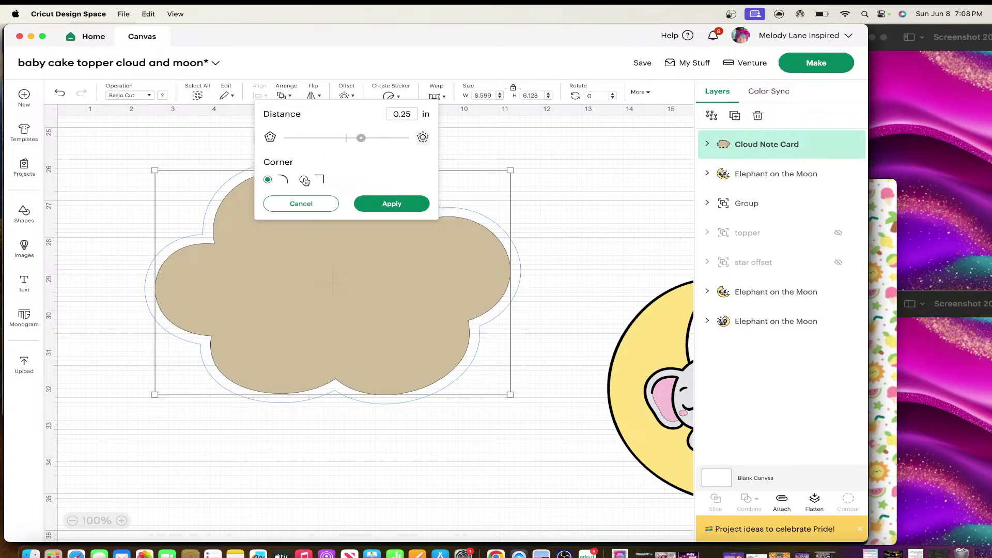
pyautogui.click(267, 180)
pyautogui.click(304, 180)
pyautogui.click(388, 204)
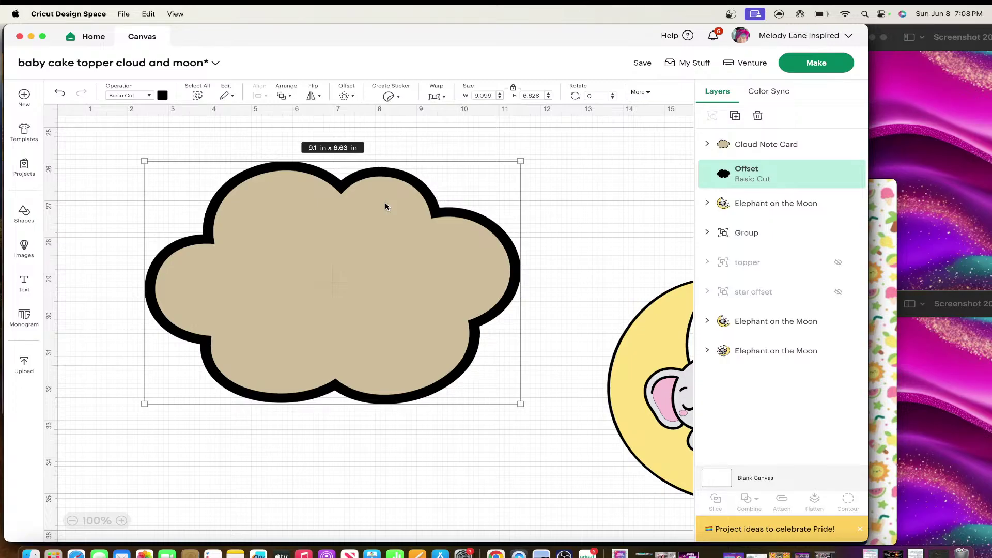
pyautogui.click(550, 205)
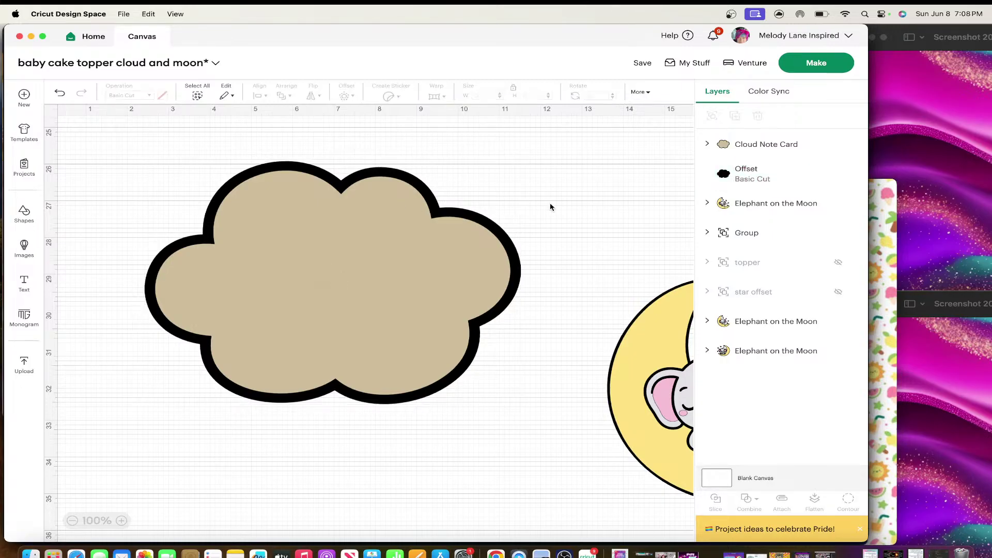
# - Recolor the tan cloud light blue (#97cff0)
pyautogui.click(378, 252)
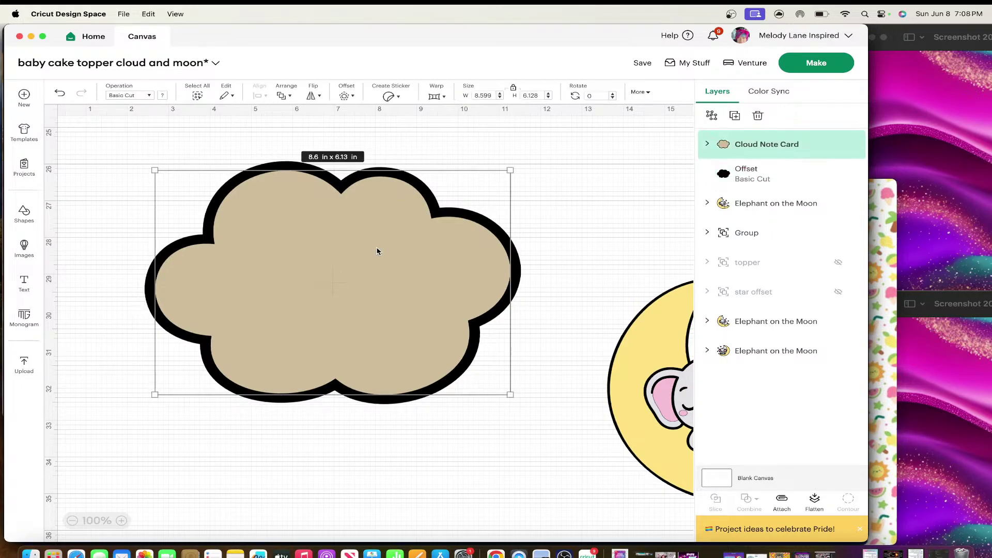
pyautogui.click(162, 98)
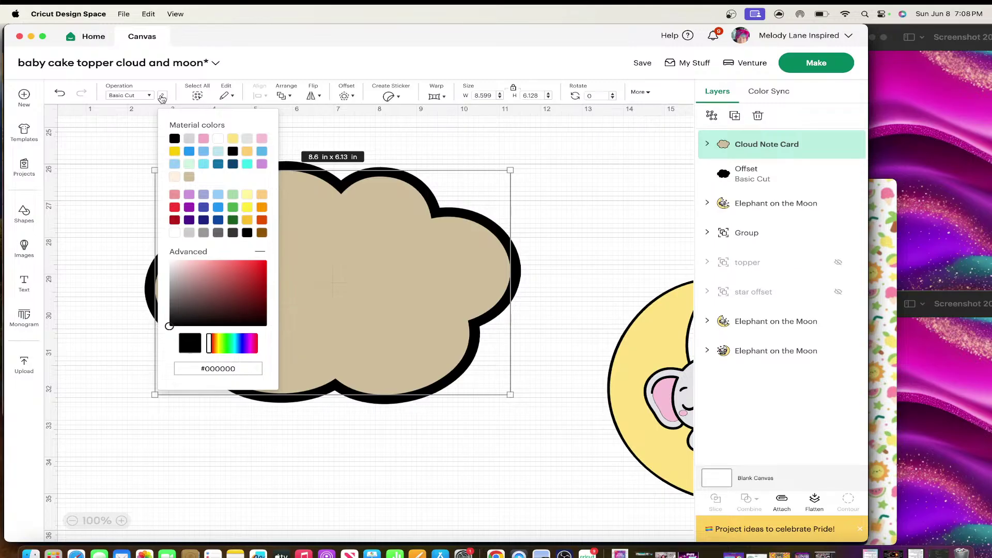
pyautogui.click(175, 166)
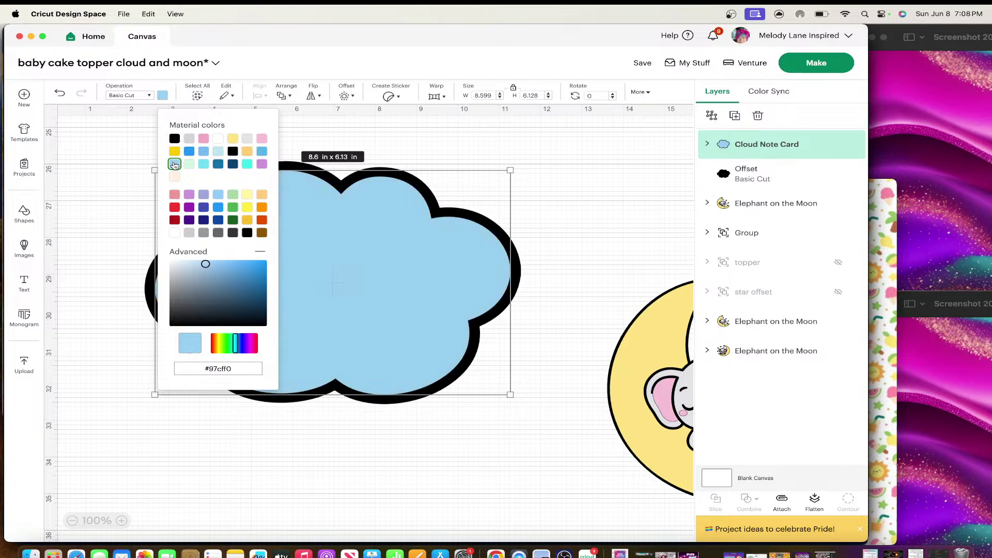
pyautogui.click(512, 155)
pyautogui.click(394, 174)
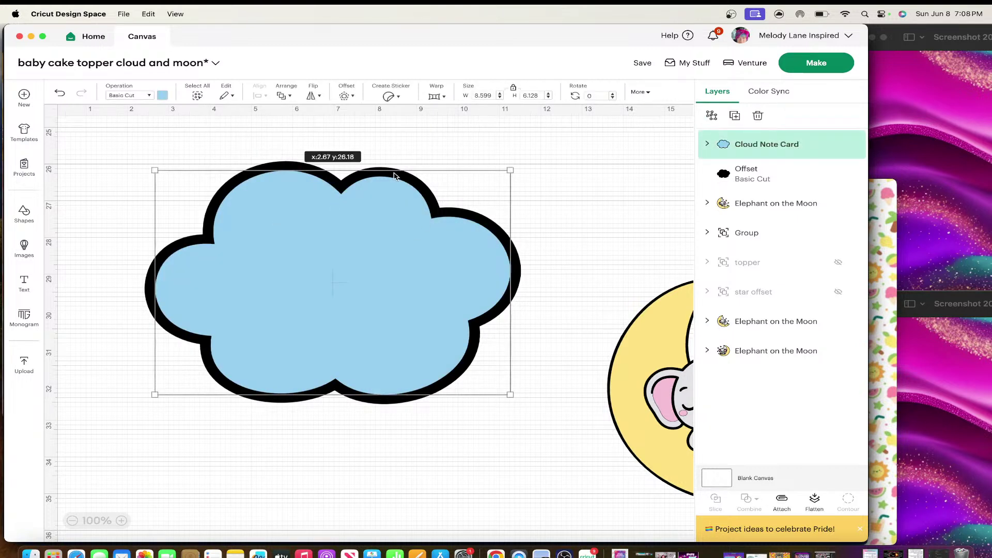
# - Recolor the black offset behind the cloud to the slightly darker blue #73b9f1
pyautogui.click(248, 122)
pyautogui.click(257, 166)
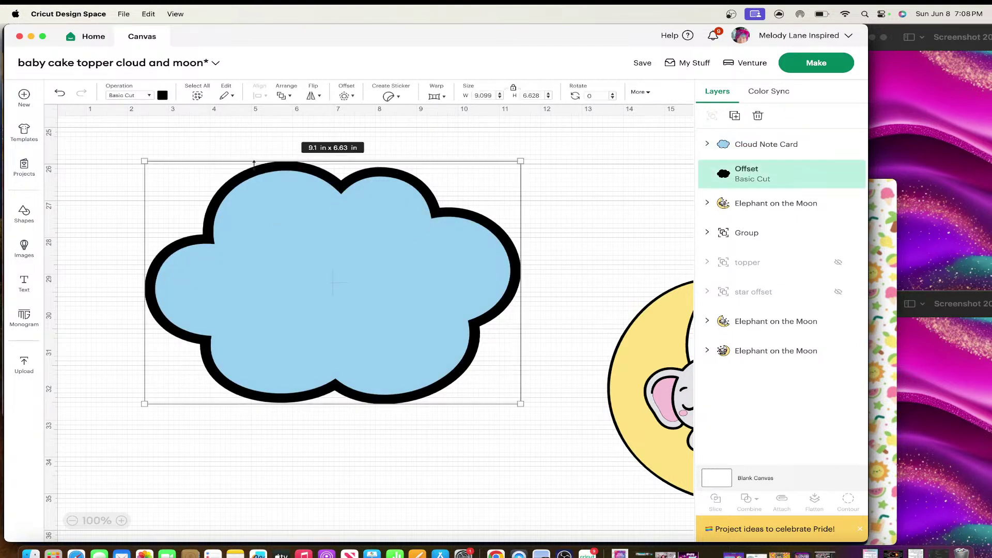
pyautogui.click(164, 95)
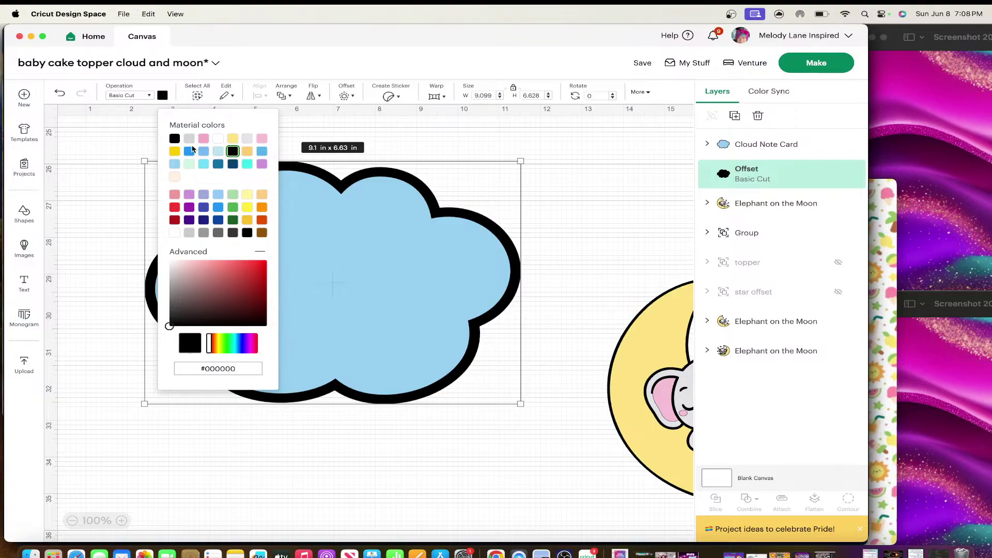
pyautogui.click(203, 152)
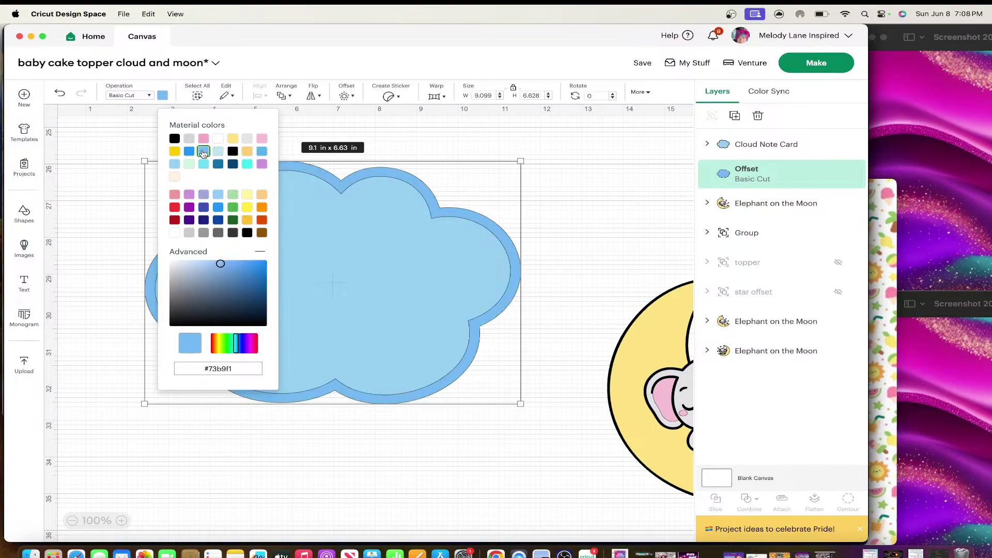
pyautogui.click(123, 168)
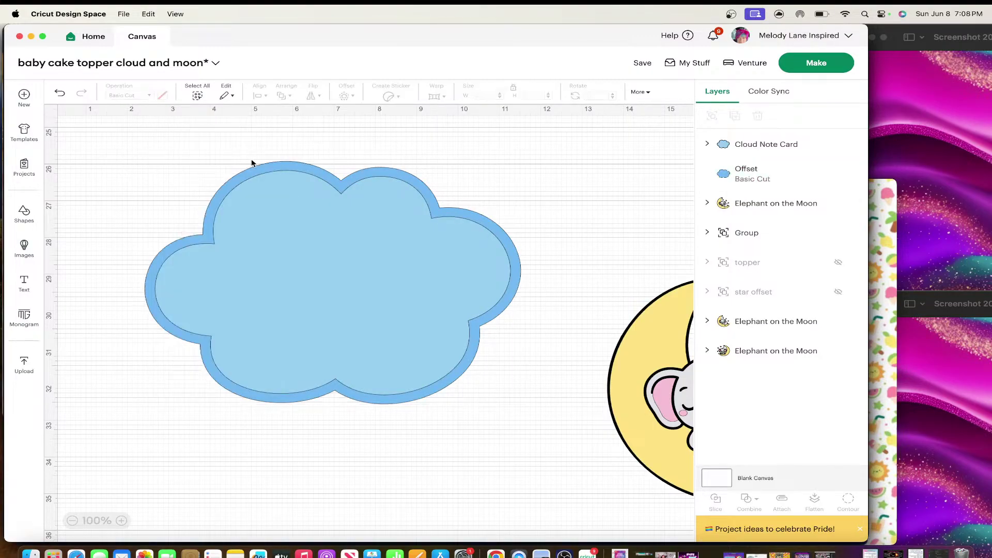
# - Create a second offset of 0.25 in with square corners around the blue cloud offset
pyautogui.click(266, 171)
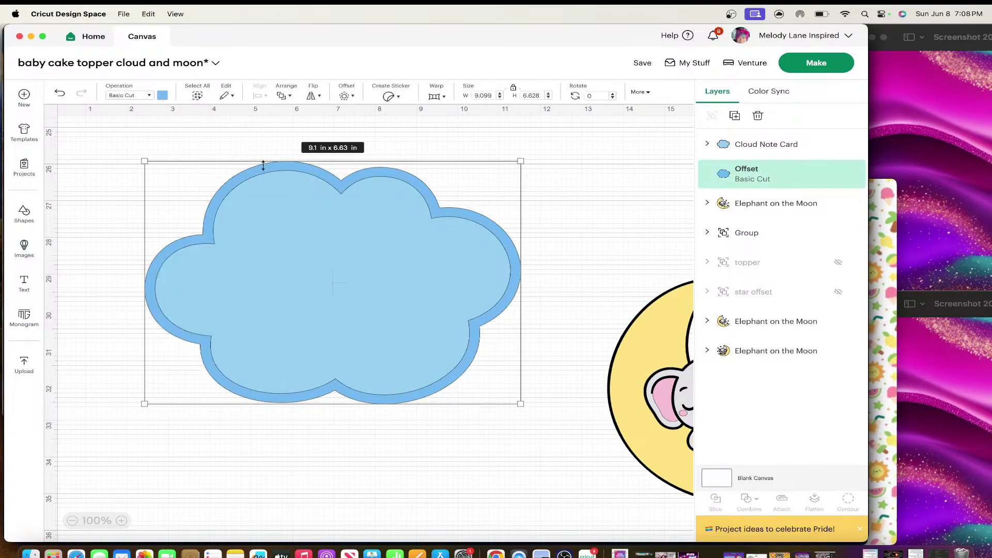
pyautogui.click(346, 95)
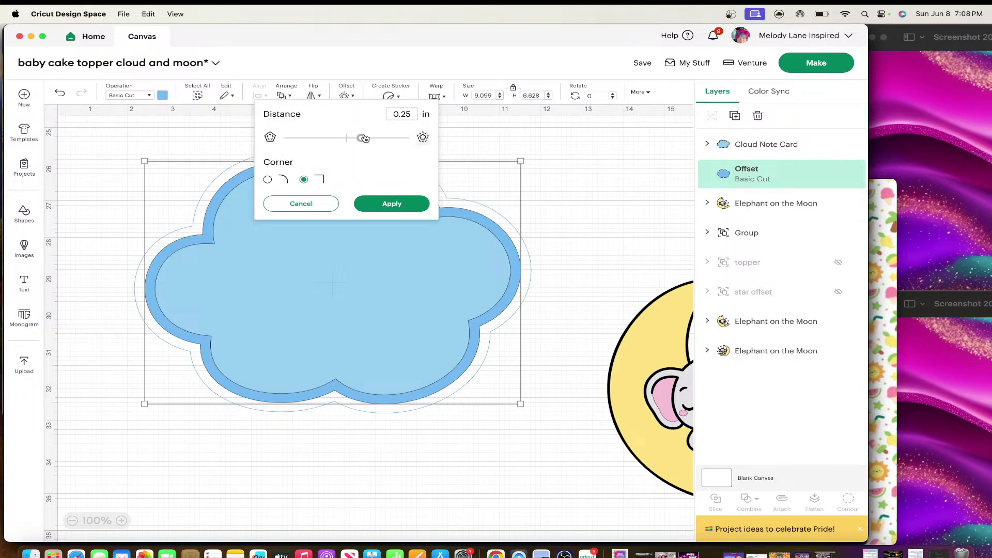
pyautogui.moveTo(361, 138)
pyautogui.mouseDown()
pyautogui.moveTo(307, 139)
pyautogui.moveTo(370, 142)
pyautogui.moveTo(361, 139)
pyautogui.mouseUp()
pyautogui.click(389, 203)
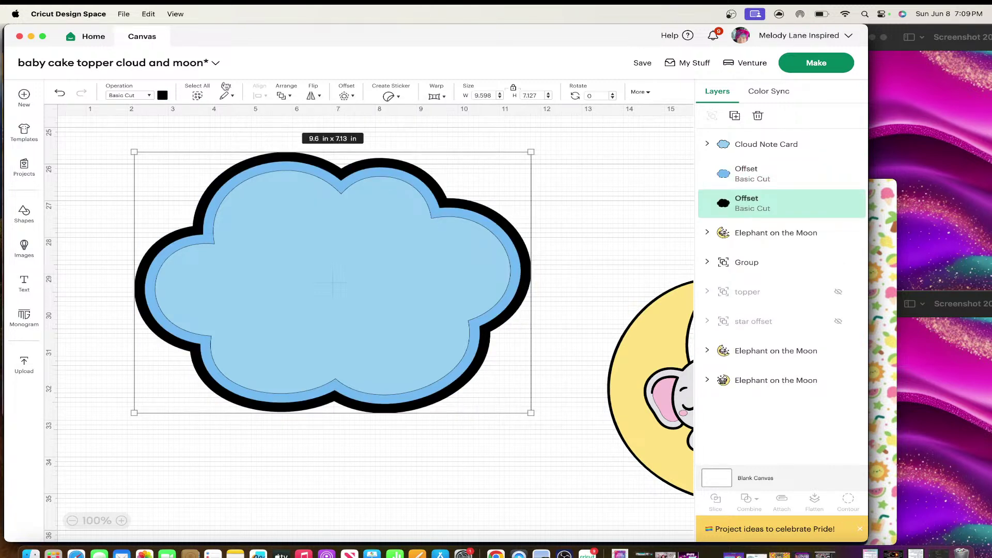
# - Recolor the new outermost black offset to a bright medium blue from the material colors
pyautogui.click(166, 96)
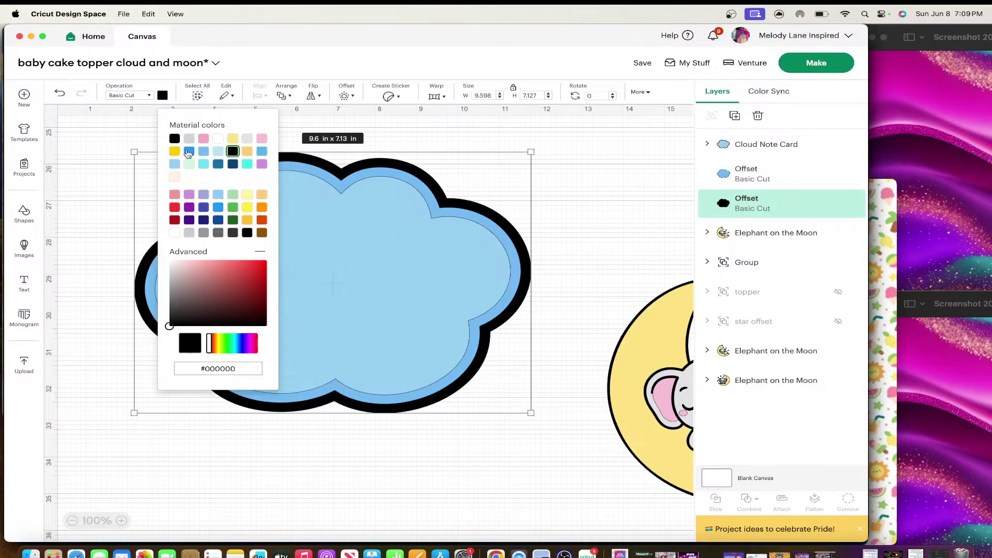
pyautogui.click(189, 151)
pyautogui.click(98, 169)
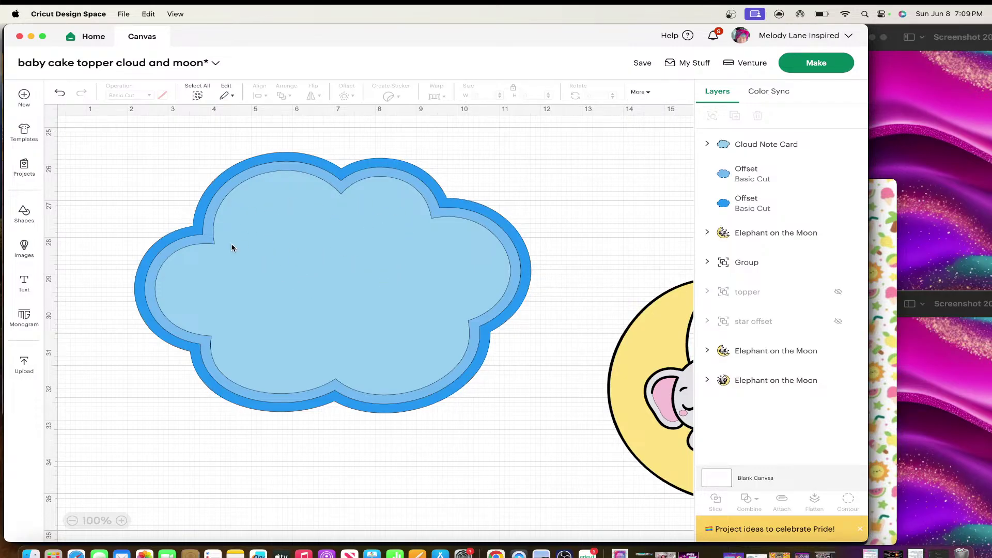
# - Search the image library for "swirl pattern"
pyautogui.click(30, 247)
pyautogui.click(108, 99)
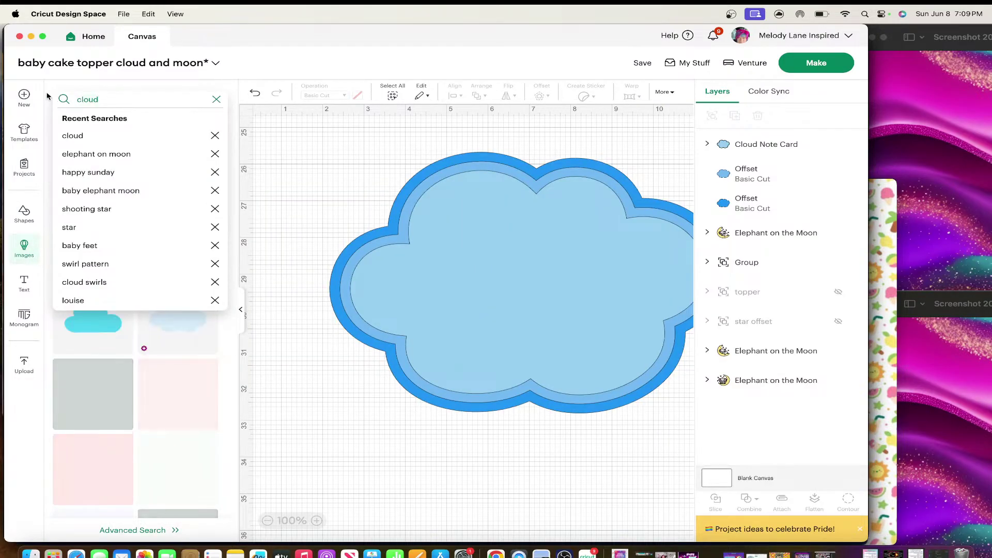
pyautogui.press('super+a')
pyautogui.write('swirl')
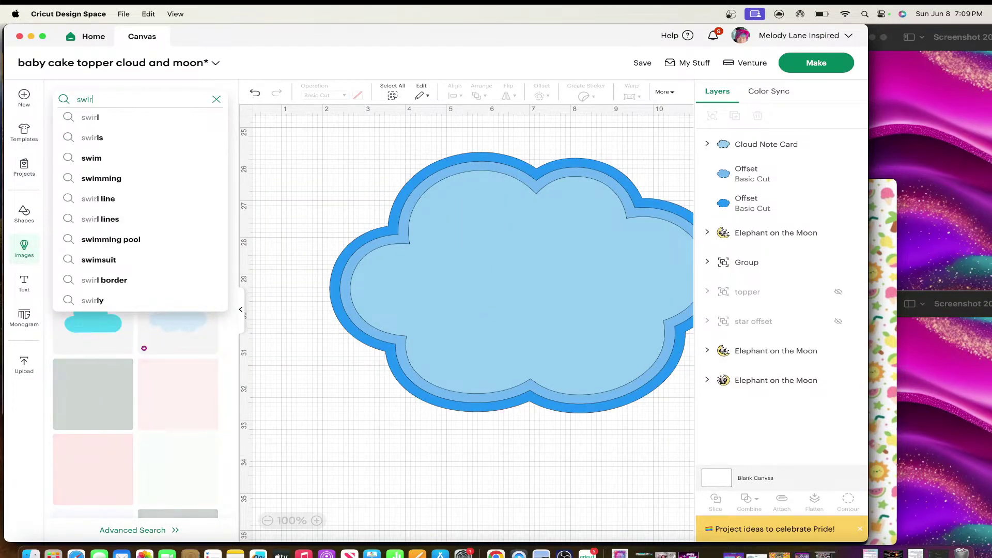
pyautogui.write(' patt')
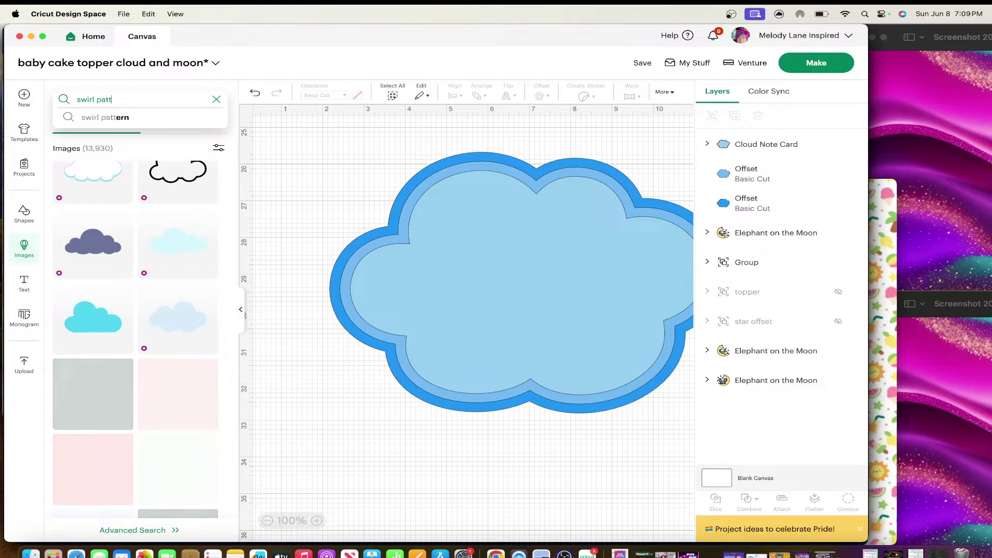
pyautogui.write('ern')
pyautogui.press('Return')
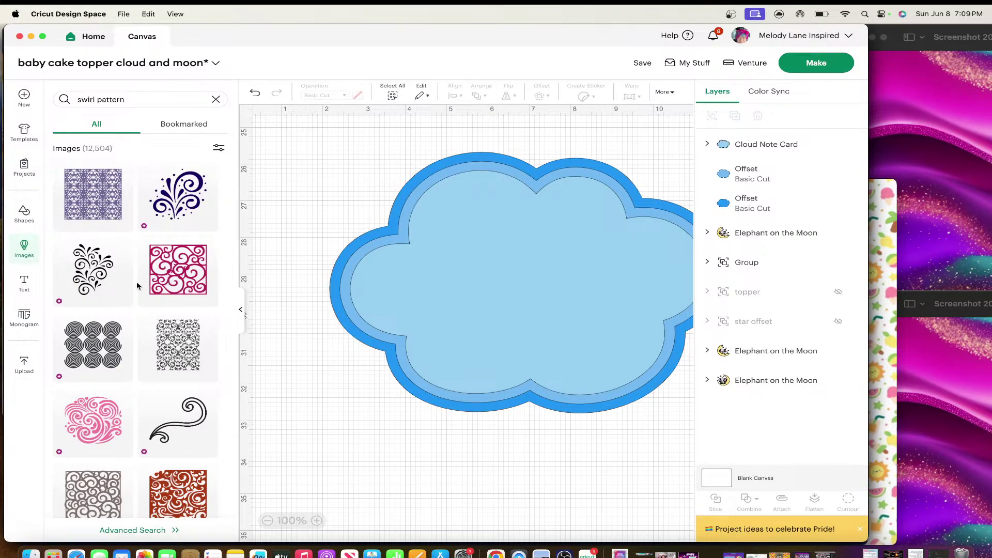
# - Insert the grey square Swirl Background image and move it over the cloud's upper-left part
pyautogui.scroll(-8, 137, 285)
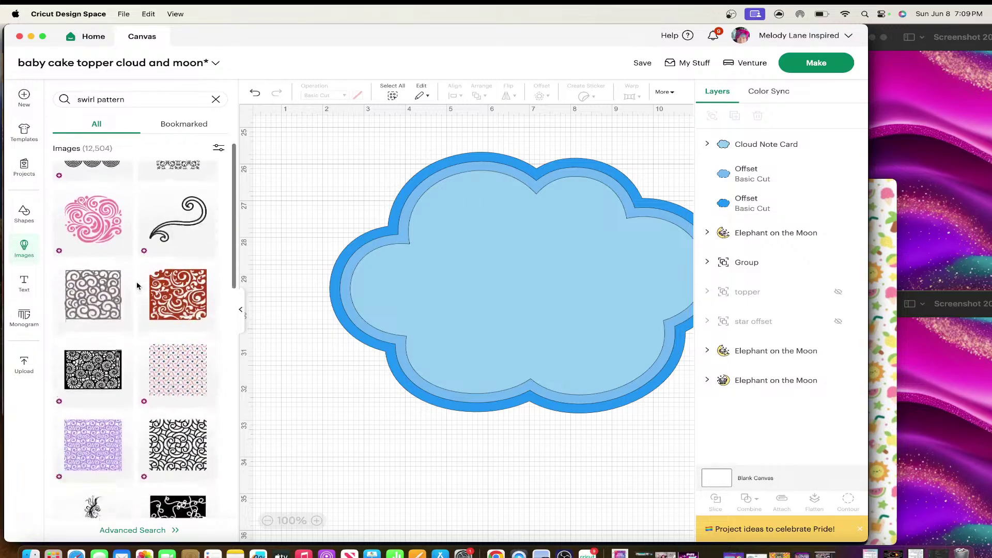
pyautogui.scroll(-1, 137, 286)
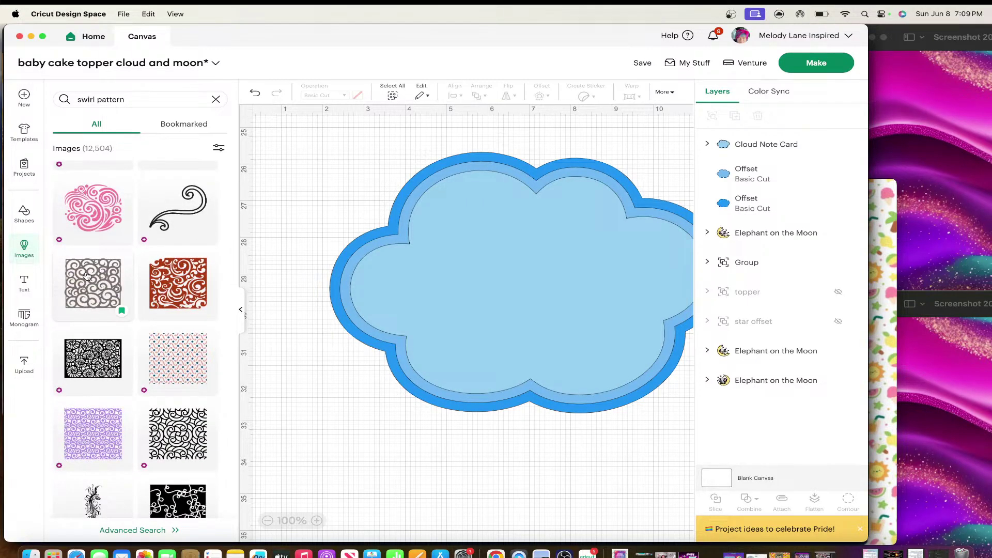
pyautogui.click(100, 287)
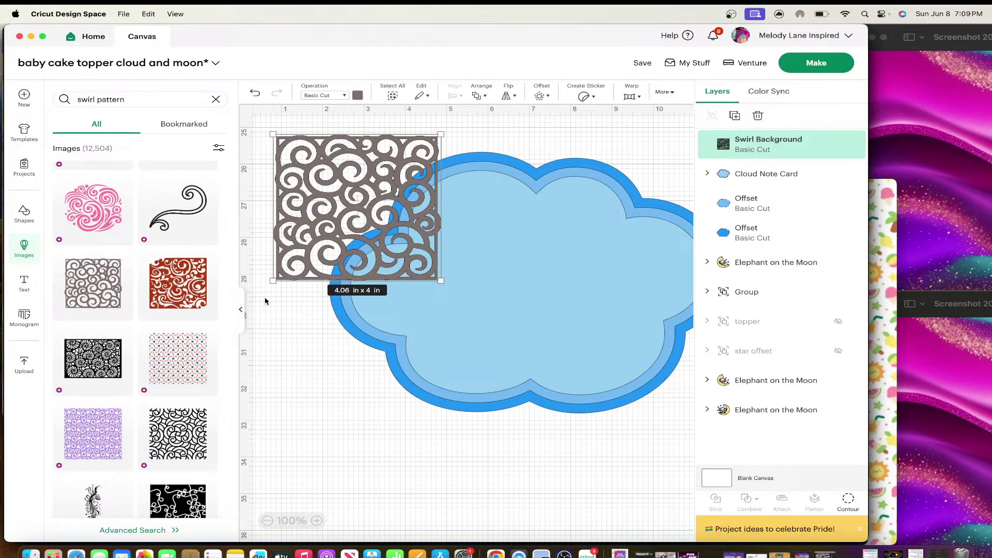
pyautogui.click(240, 309)
pyautogui.moveTo(201, 207); pyautogui.dragTo(239, 222)
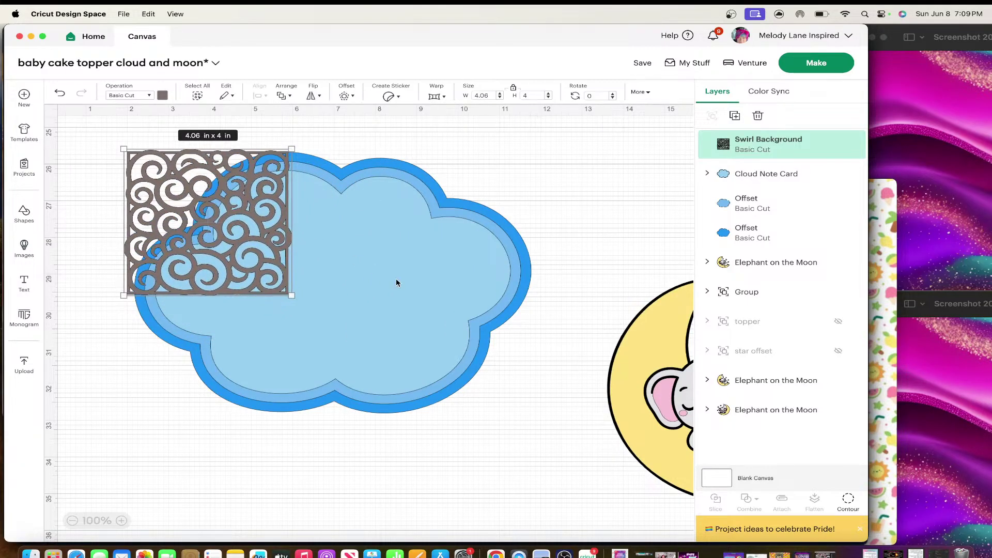
# - Move the light blue cloud off its two offset layers onto the open canvas below them
pyautogui.click(397, 282)
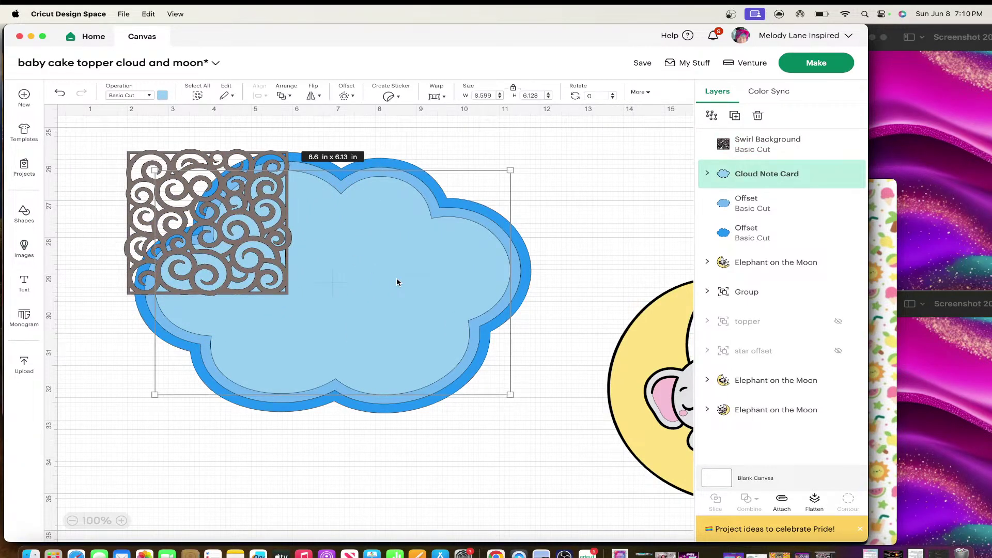
pyautogui.click(591, 223)
pyautogui.moveTo(395, 268); pyautogui.dragTo(399, 443)
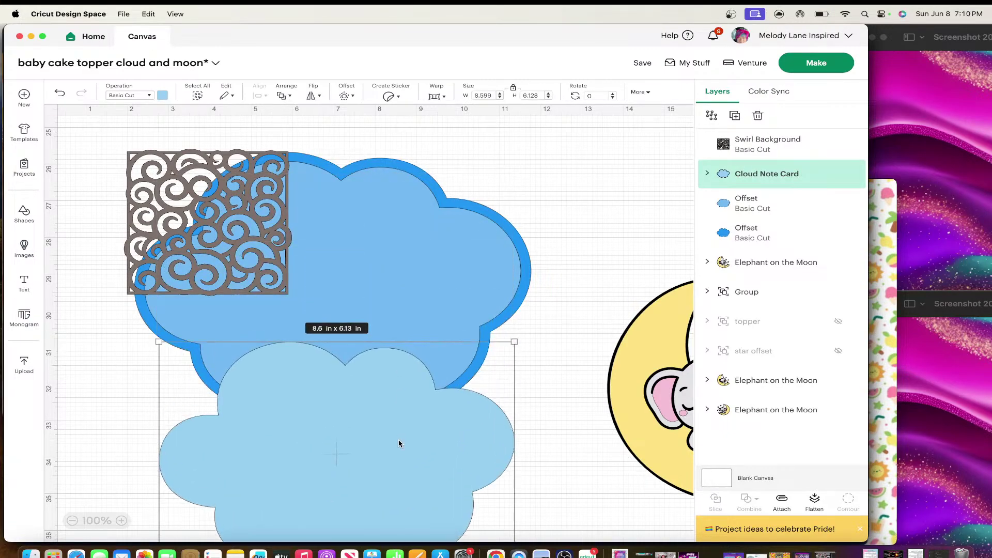
pyautogui.scroll(-5, 399, 443)
pyautogui.scroll(10, 385, 420)
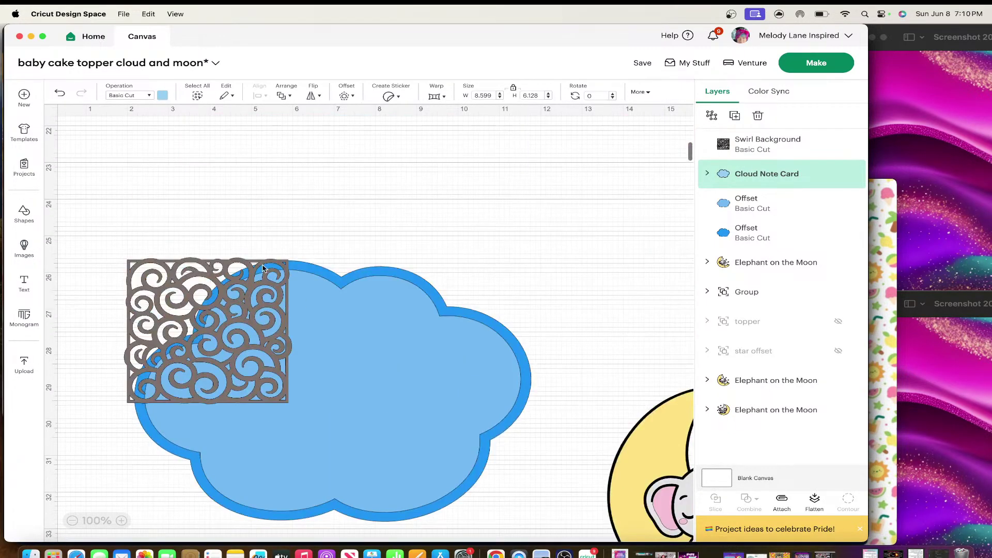
# - Enlarge the swirl pattern to about 4.49 x 4.42 in and place it on the canvas beside the light blue cloud
pyautogui.moveTo(202, 315); pyautogui.dragTo(435, 497)
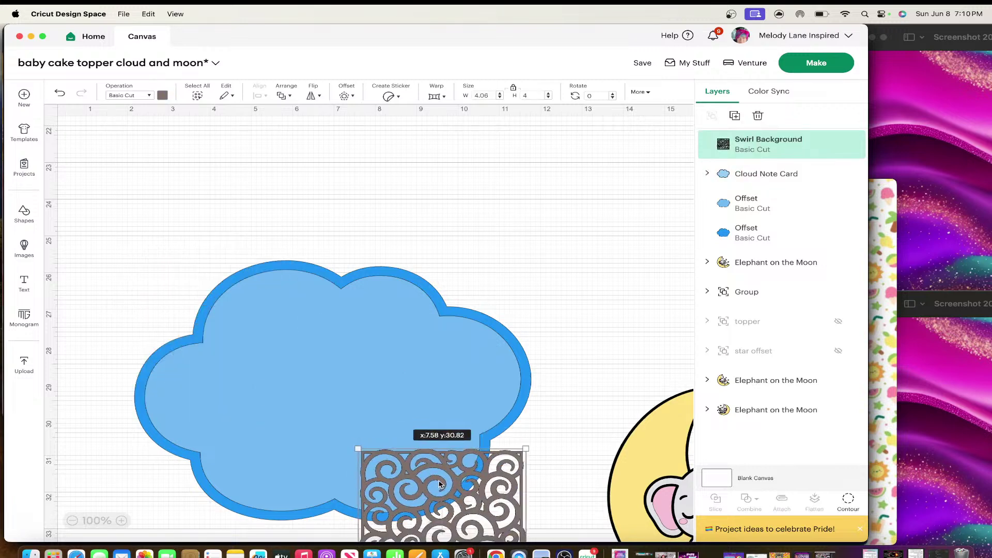
pyautogui.scroll(-2, 441, 483)
pyautogui.scroll(-10, 441, 483)
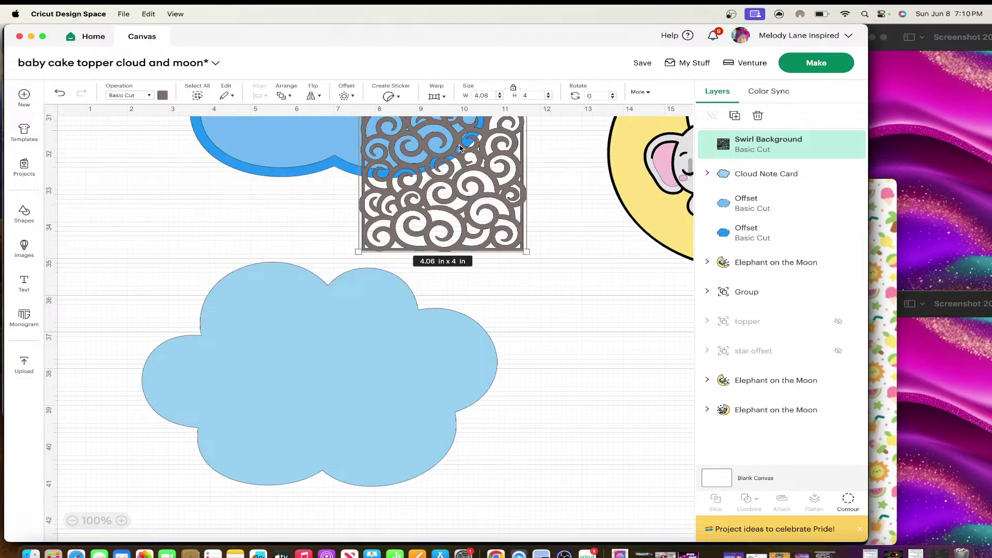
pyautogui.moveTo(436, 166); pyautogui.dragTo(213, 316)
pyautogui.moveTo(298, 399); pyautogui.dragTo(321, 417)
pyautogui.moveTo(264, 341); pyautogui.dragTo(592, 370)
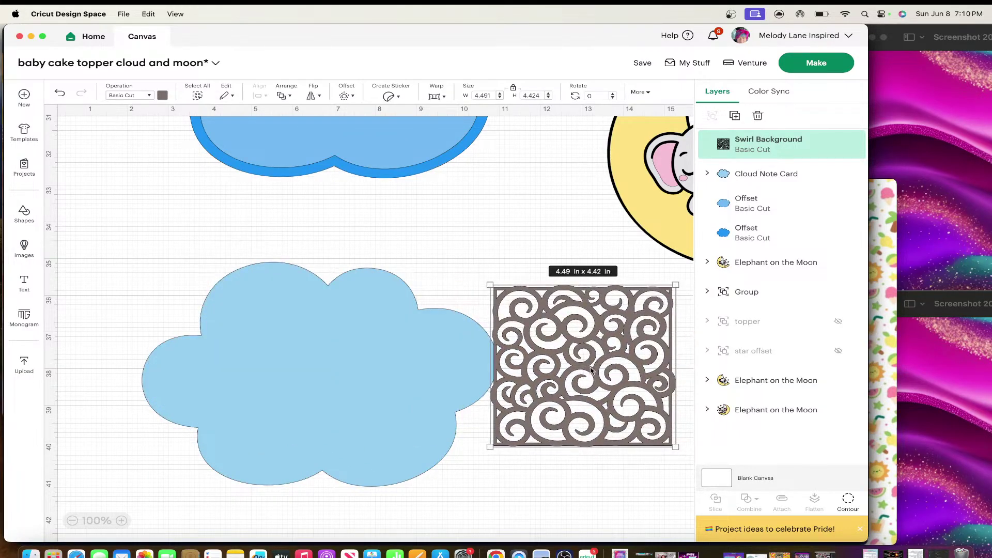
# - Move the light blue cloud back onto its two darker blue offset layers, centred within them
pyautogui.click(330, 351)
pyautogui.moveTo(329, 349); pyautogui.dragTo(310, 117)
pyautogui.scroll(2, 317, 309)
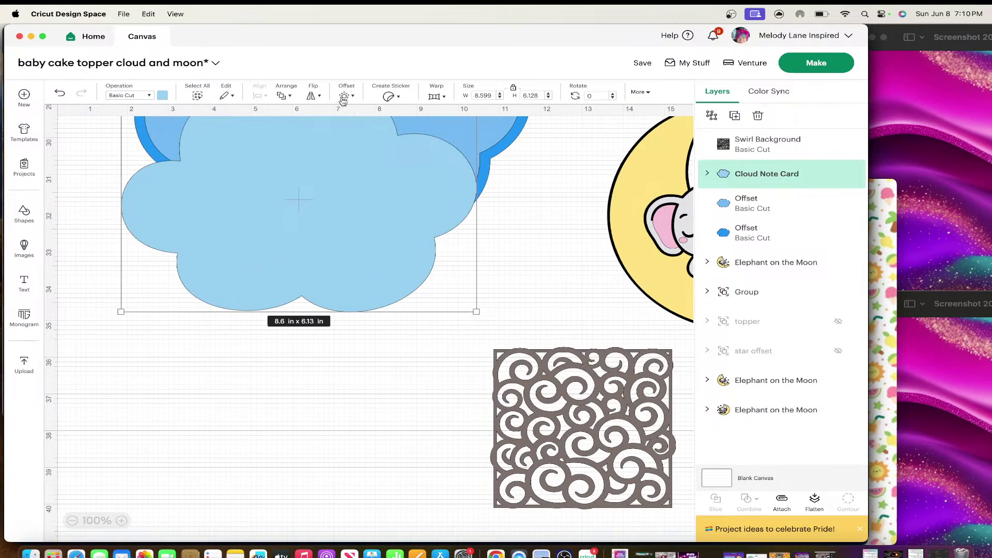
pyautogui.scroll(3, 354, 181)
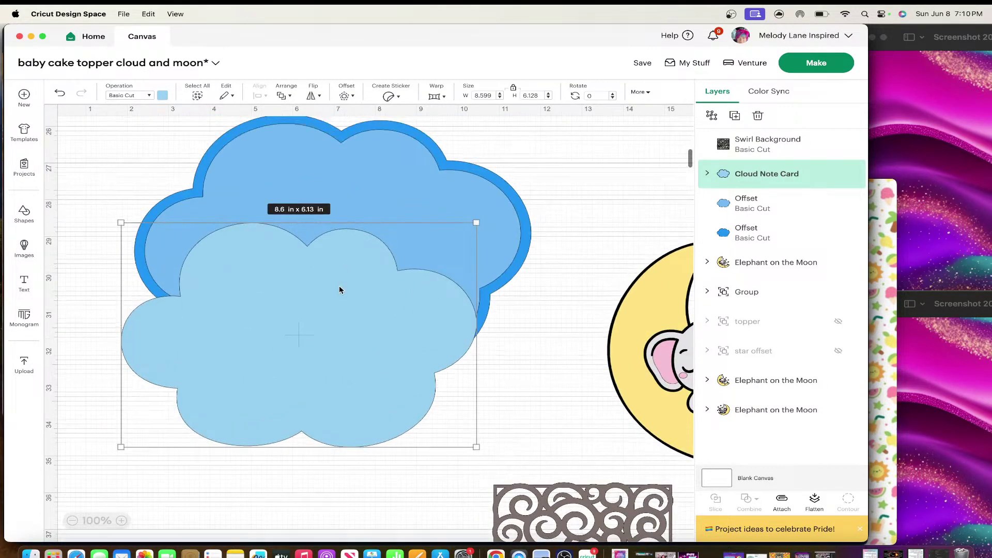
pyautogui.moveTo(339, 288); pyautogui.dragTo(372, 198)
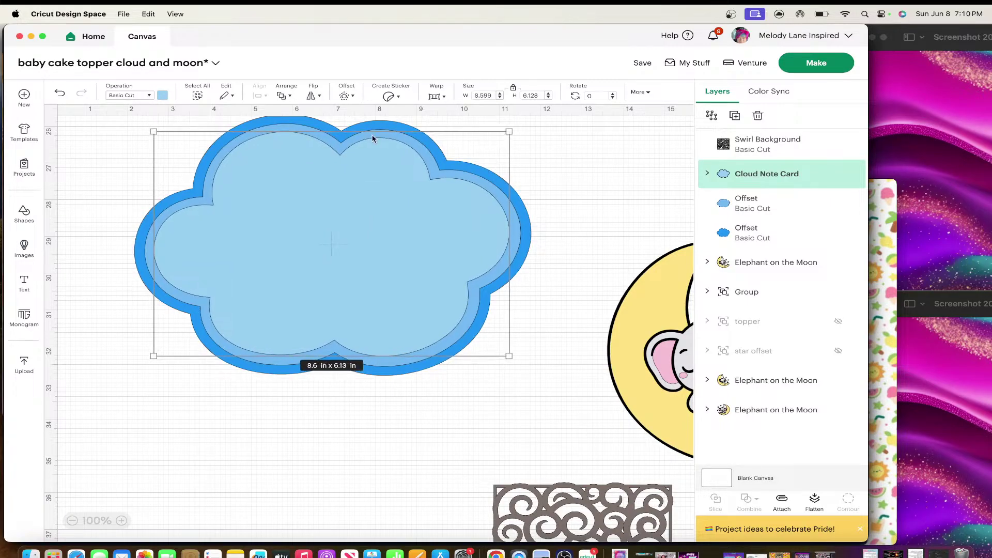
# - Create an inward offset of the light blue cloud at -0.153 in with square corners
pyautogui.click(342, 93)
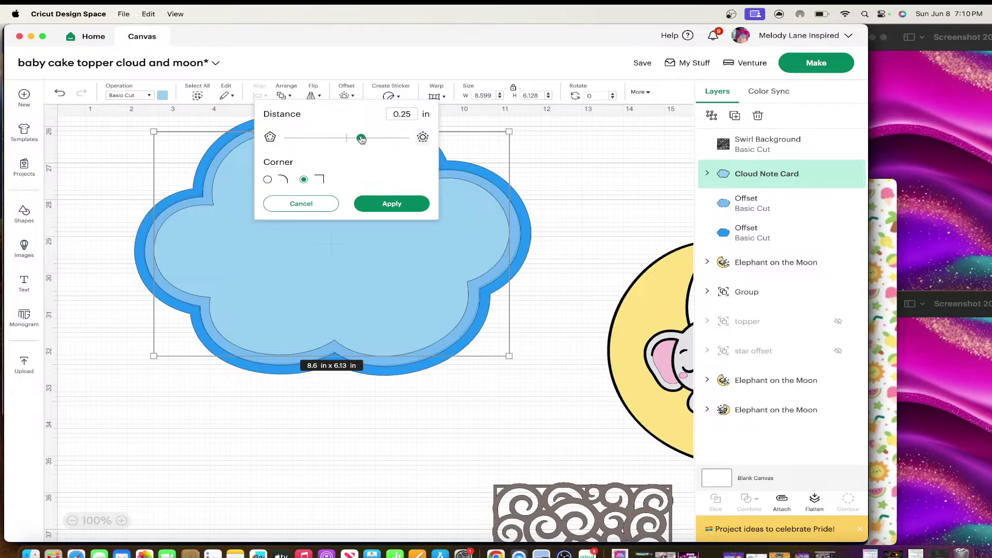
pyautogui.moveTo(361, 138); pyautogui.dragTo(338, 140)
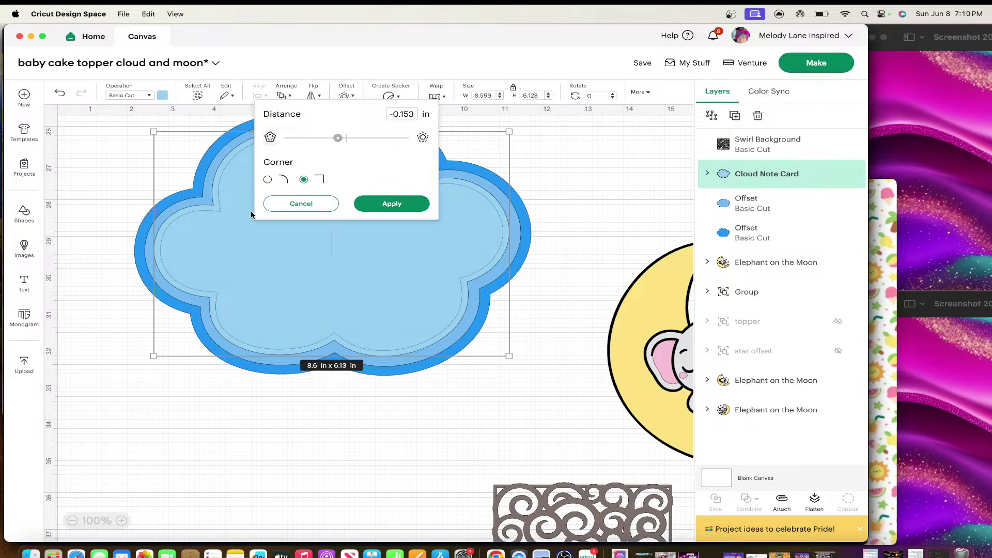
pyautogui.click(267, 180)
pyautogui.scroll(3, 268, 269)
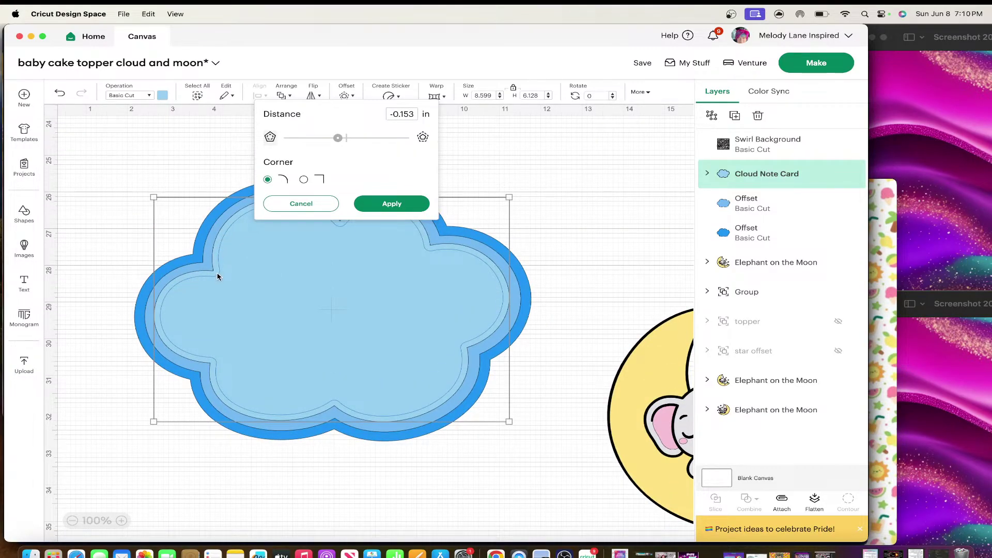
pyautogui.click(304, 180)
pyautogui.click(397, 205)
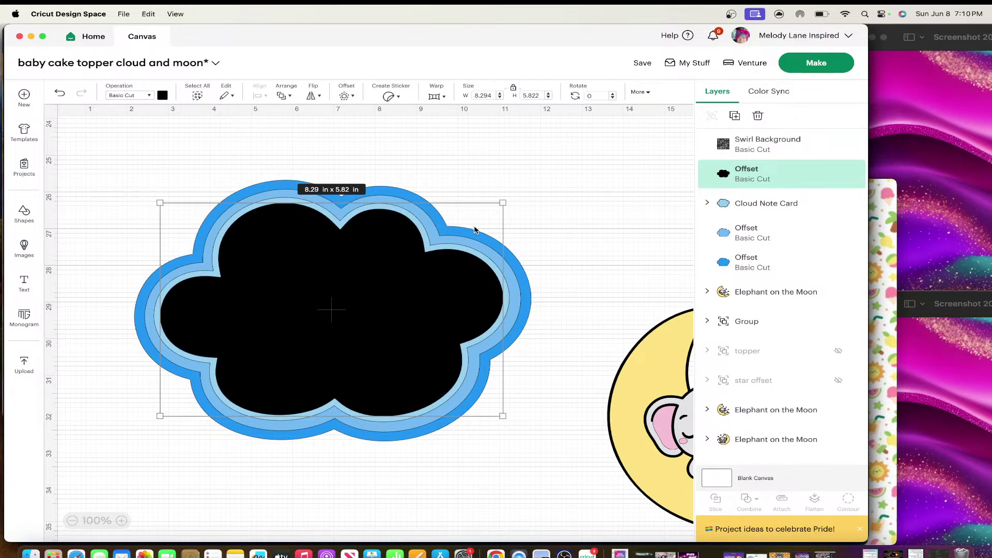
# - Move the black inset cloud off the layered blue clouds onto the open canvas below, beside the swirl pattern
pyautogui.scroll(-2, 539, 186)
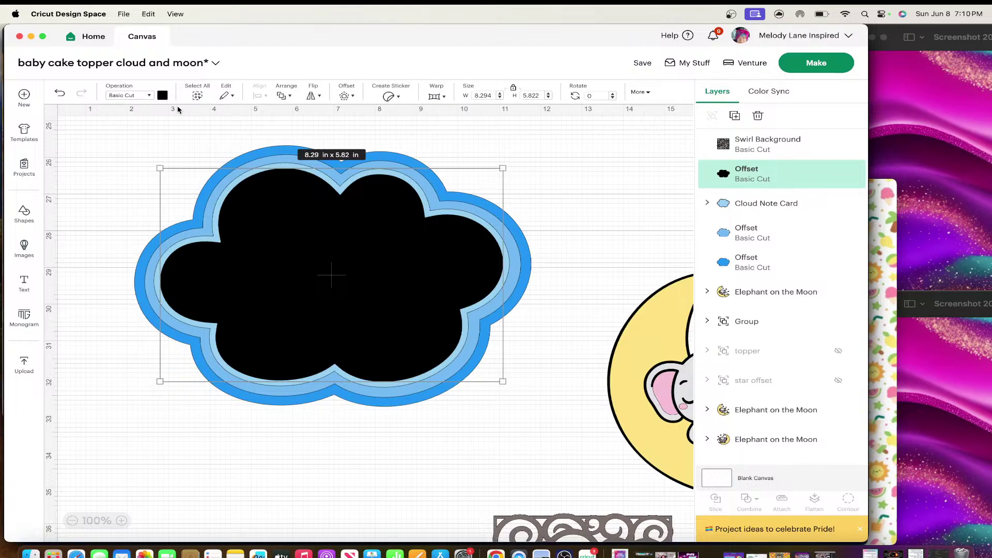
pyautogui.moveTo(380, 285); pyautogui.dragTo(381, 483)
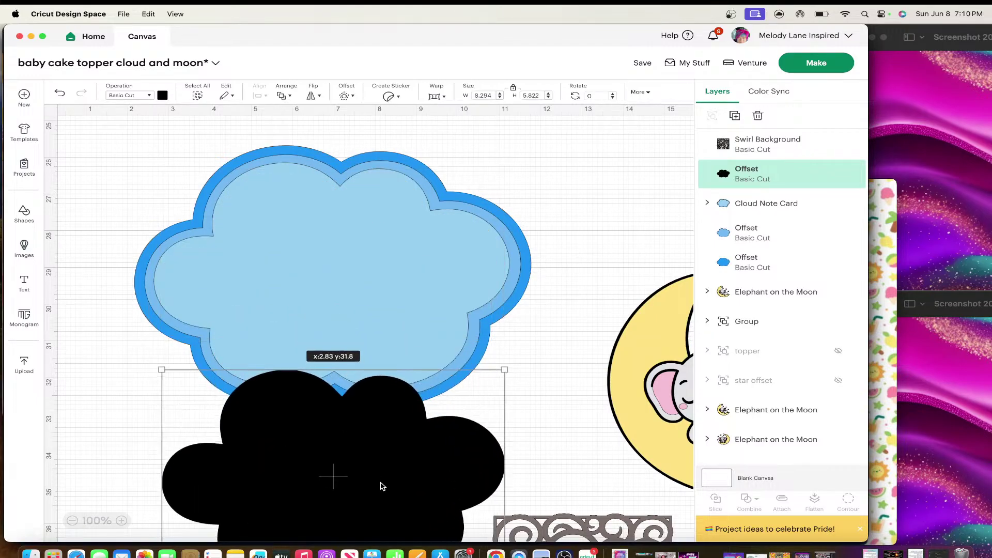
pyautogui.scroll(-4, 383, 486)
pyautogui.scroll(-2, 383, 487)
pyautogui.moveTo(365, 414); pyautogui.dragTo(361, 493)
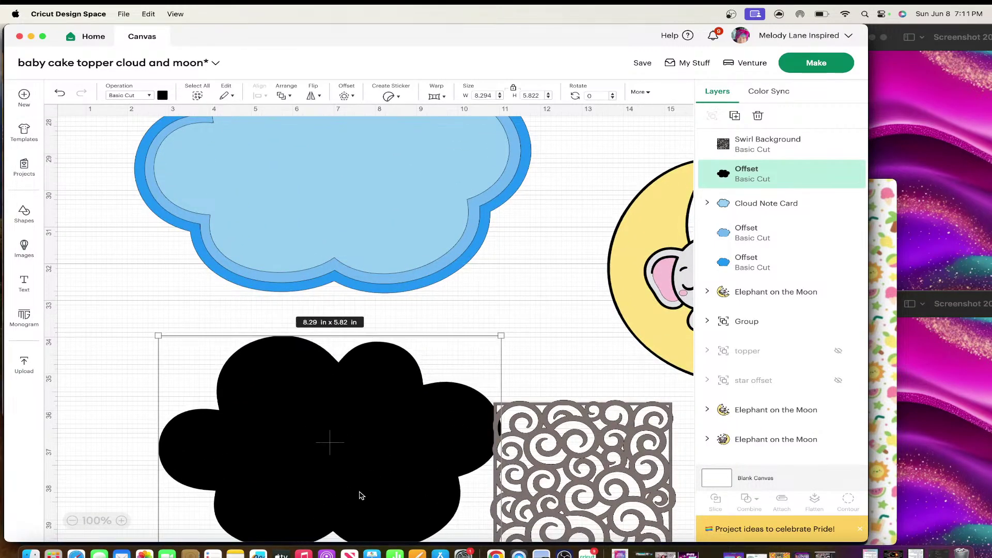
# - Place the swirl pattern over the black cloud and enlarge it proportionally to about 6.81 x 6.71 in
pyautogui.moveTo(600, 474); pyautogui.dragTo(240, 393)
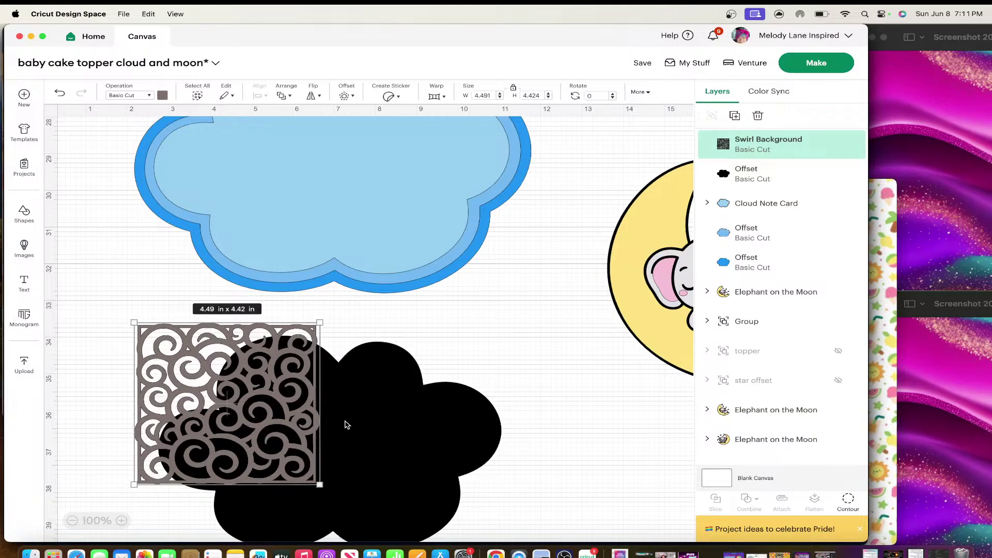
pyautogui.moveTo(320, 484); pyautogui.dragTo(416, 538)
pyautogui.scroll(-6, 408, 440)
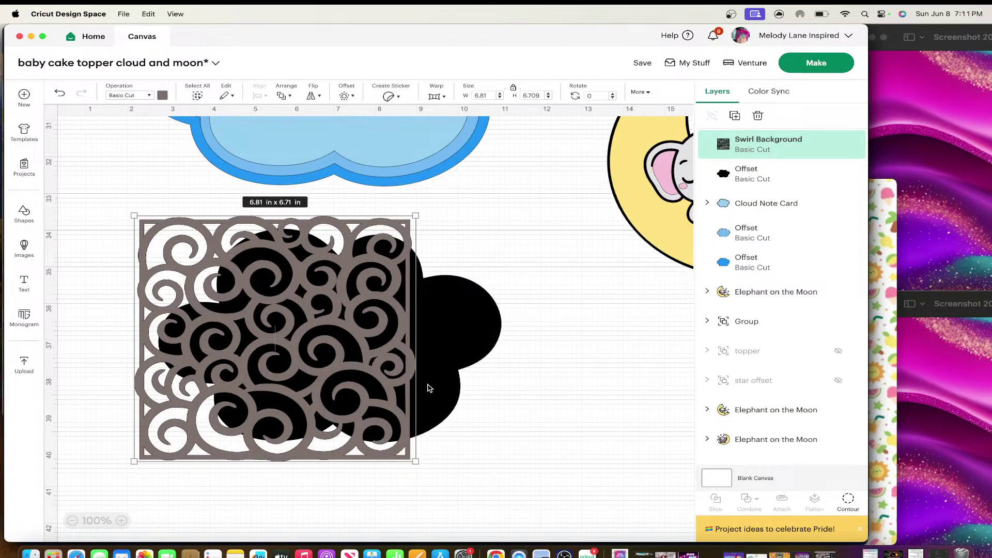
# - Reshape the swirl pattern to about 8.87 x 6.14 in and align it to cover the whole black cloud
pyautogui.moveTo(430, 389); pyautogui.dragTo(510, 384)
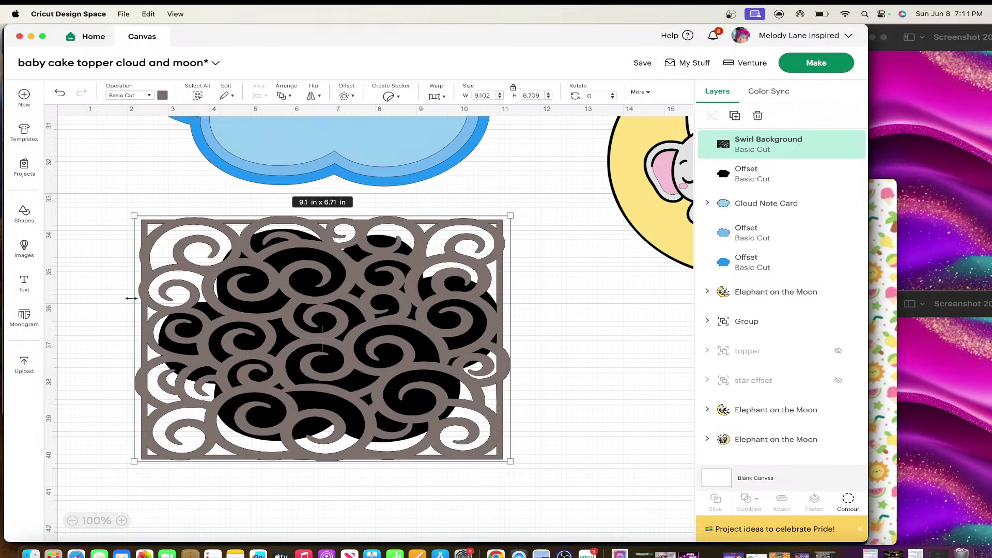
pyautogui.moveTo(131, 298); pyautogui.dragTo(143, 301)
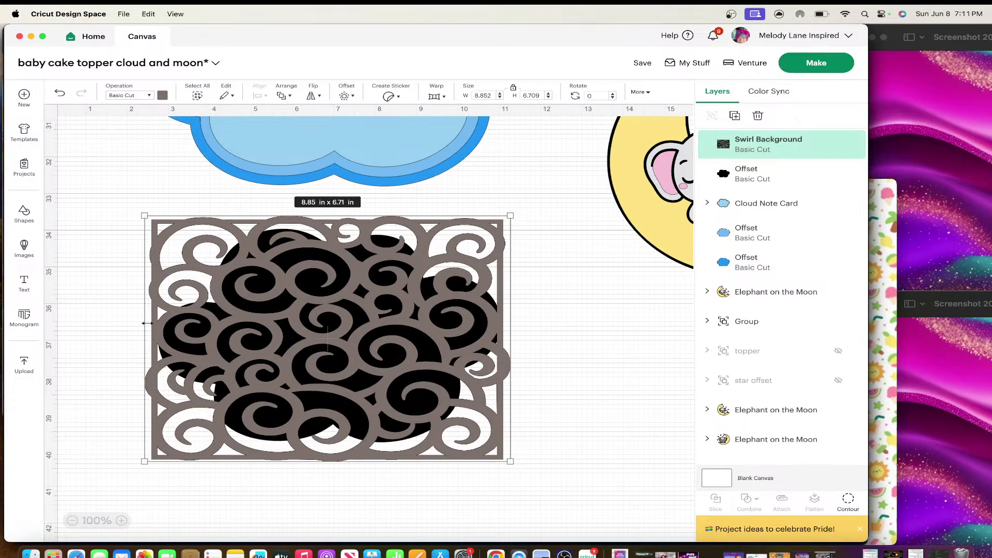
pyautogui.moveTo(147, 323); pyautogui.dragTo(146, 323)
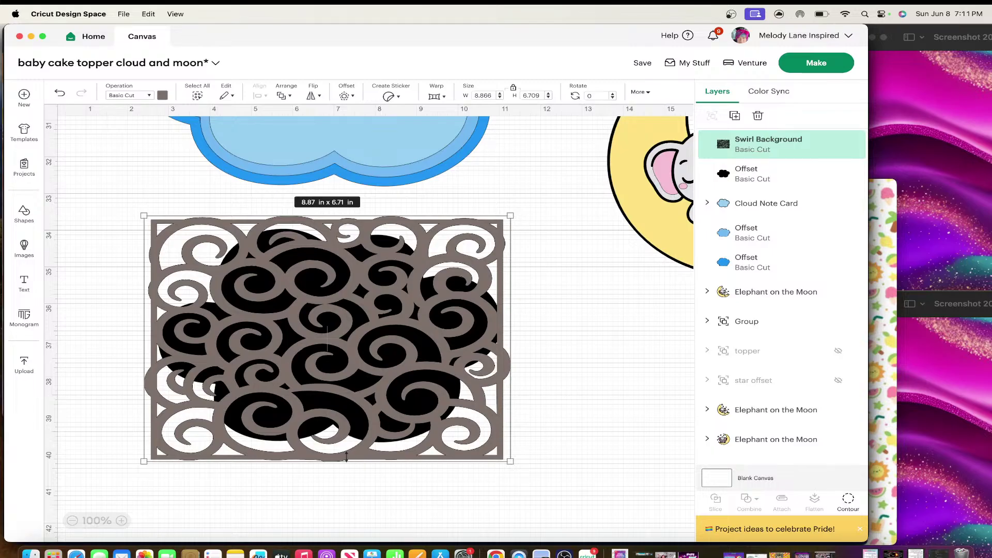
pyautogui.moveTo(346, 456); pyautogui.dragTo(347, 444)
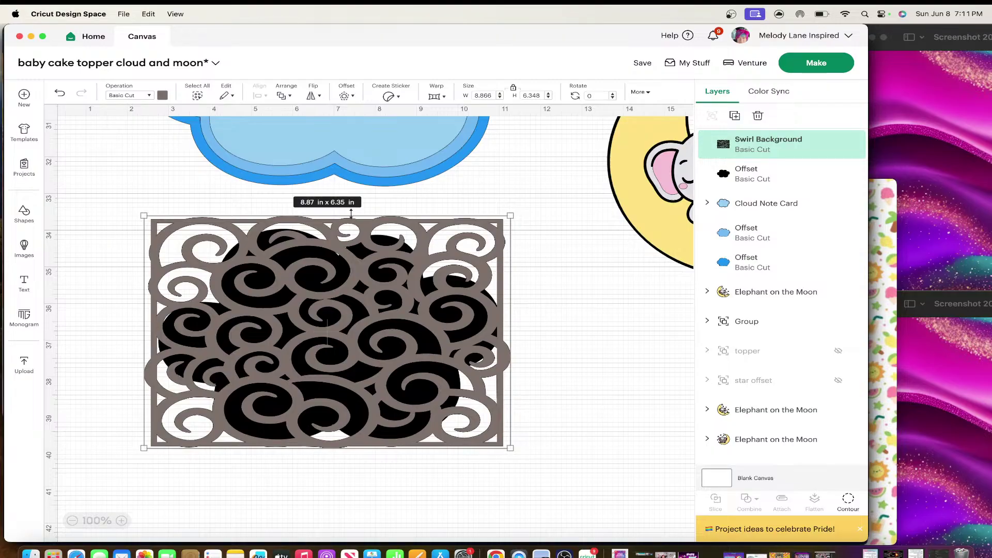
pyautogui.moveTo(351, 213); pyautogui.dragTo(351, 221)
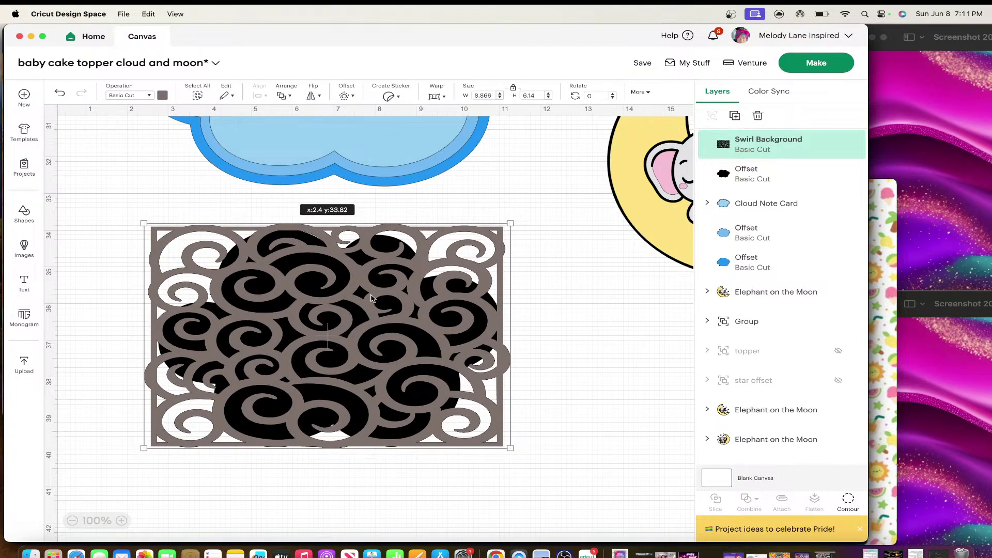
pyautogui.moveTo(372, 298); pyautogui.dragTo(370, 298)
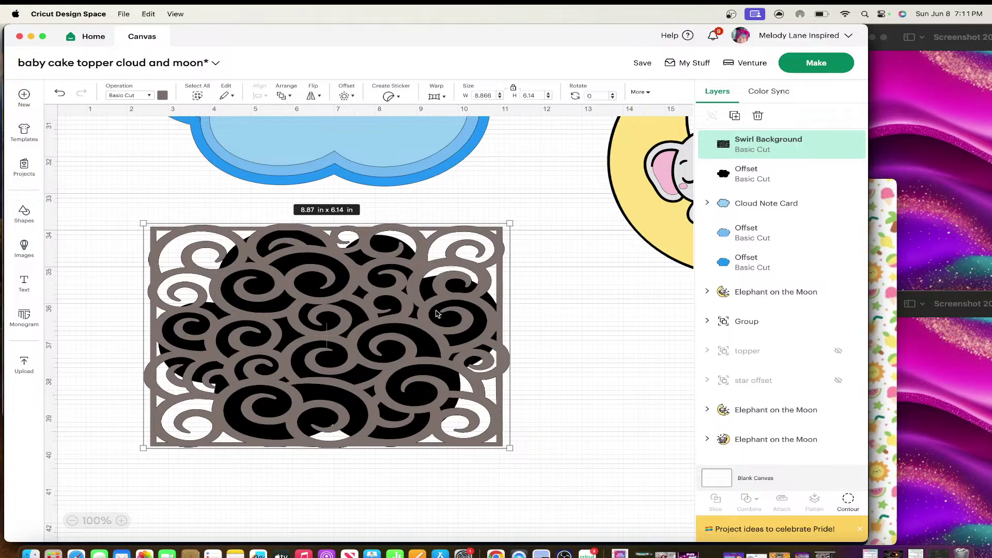
pyautogui.moveTo(437, 314); pyautogui.dragTo(436, 314)
pyautogui.click(569, 349)
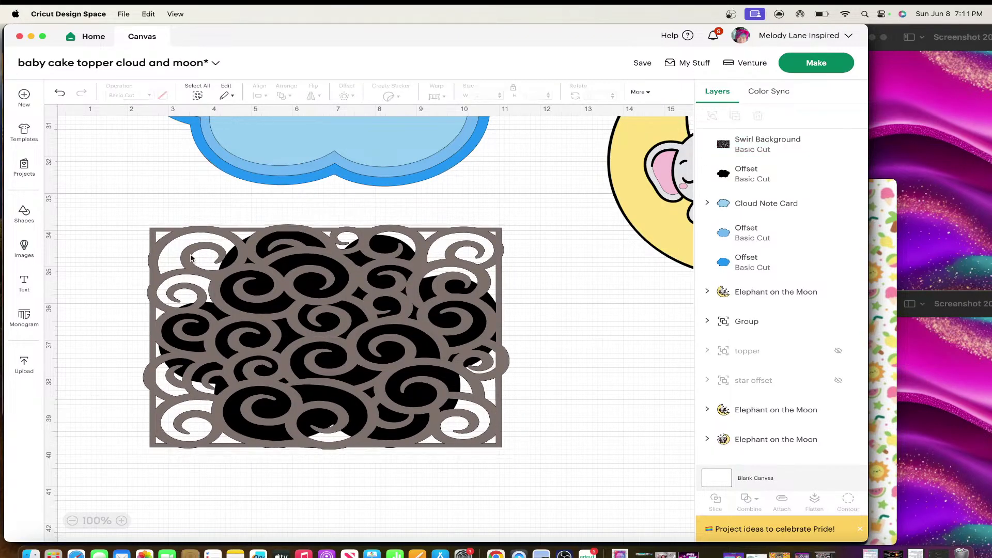
# - Slice the swirl pattern with the black cloud and delete the leftover swirl pieces outside the cloud shape
pyautogui.moveTo(98, 217); pyautogui.dragTo(543, 474)
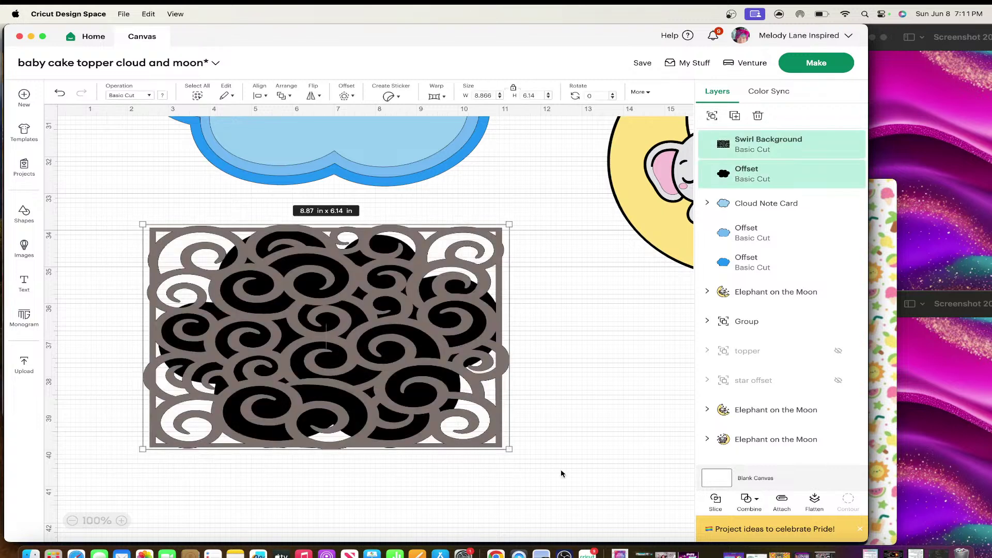
pyautogui.click(715, 500)
pyautogui.moveTo(369, 350); pyautogui.dragTo(310, 390)
pyautogui.press('Delete')
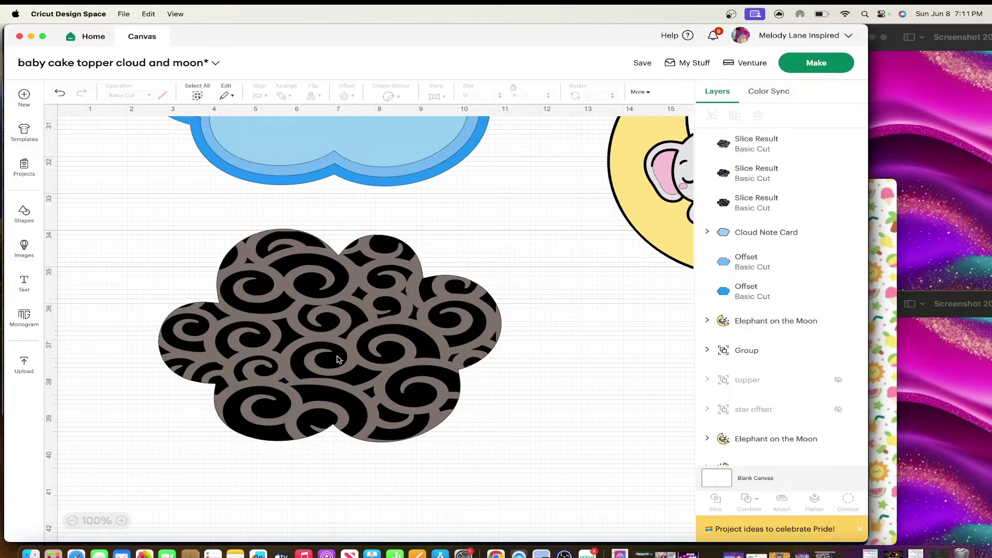
# - Move the grey cloud-shaped swirl piece aside and delete the two black slice pieces
pyautogui.moveTo(336, 359); pyautogui.dragTo(427, 339)
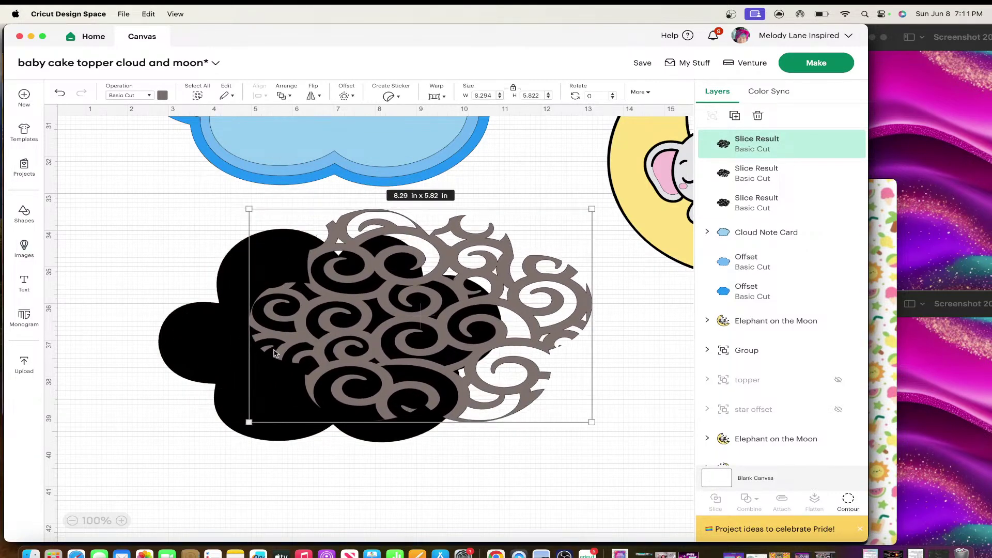
pyautogui.click(194, 334)
pyautogui.press('Delete')
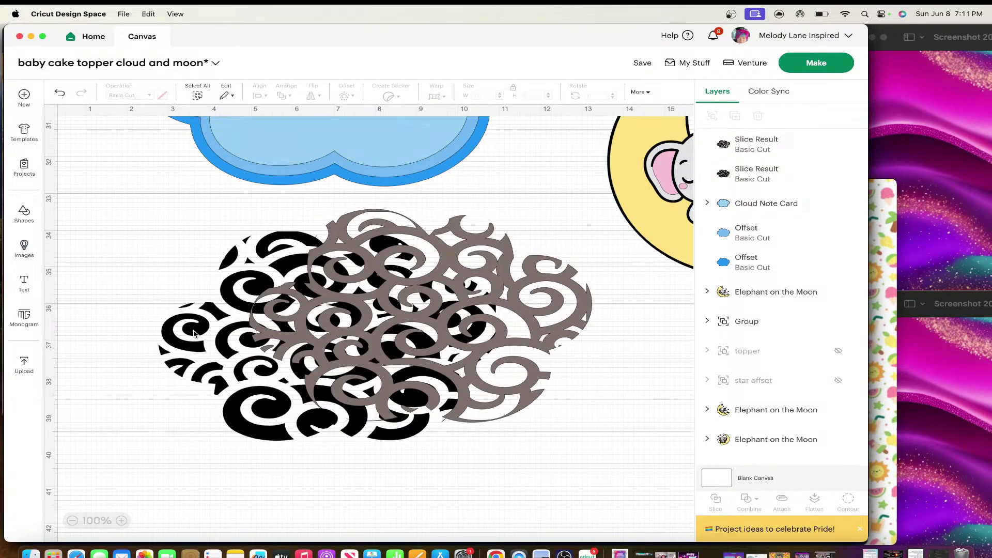
pyautogui.press('Delete')
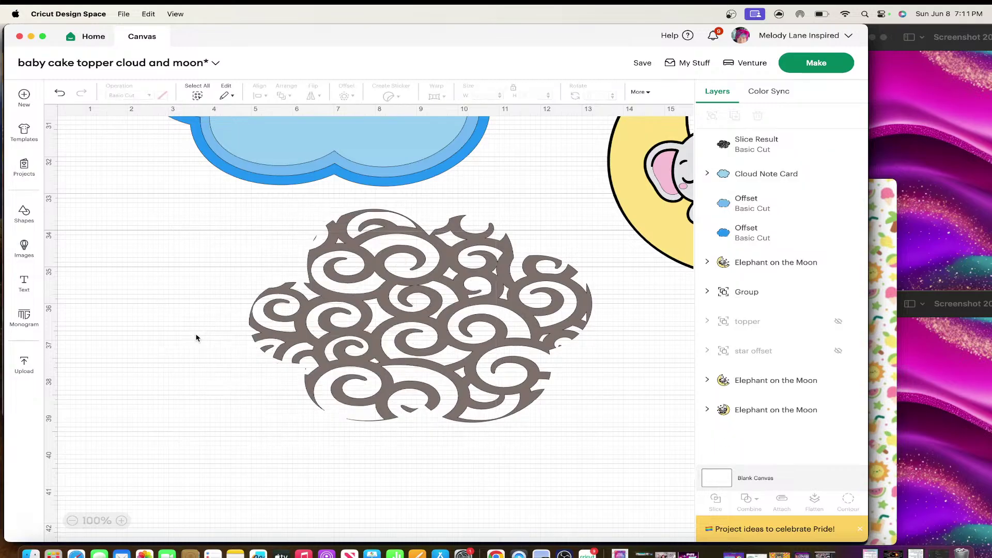
# - Move the grey swirl cloud up onto the light blue cloud, centred within its edges
pyautogui.moveTo(371, 335); pyautogui.dragTo(288, 287)
pyautogui.scroll(5, 288, 287)
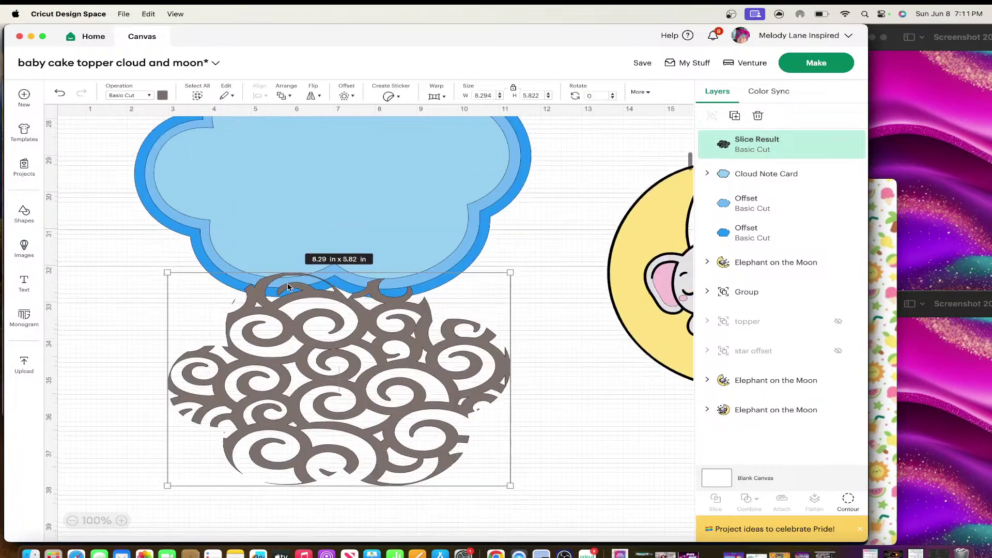
pyautogui.moveTo(336, 424); pyautogui.dragTo(329, 213)
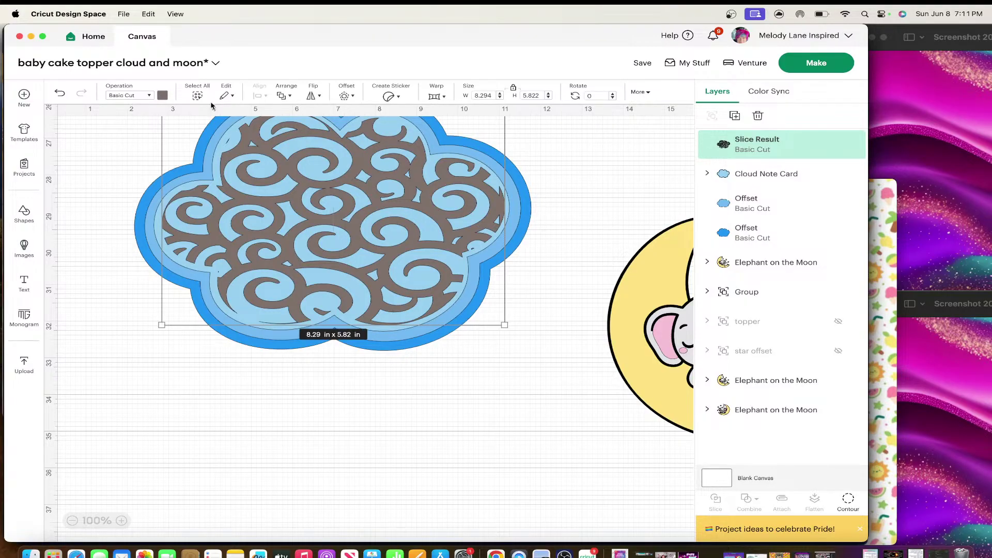
# - Recolor the swirl cloud white (#ffffff)
pyautogui.click(162, 95)
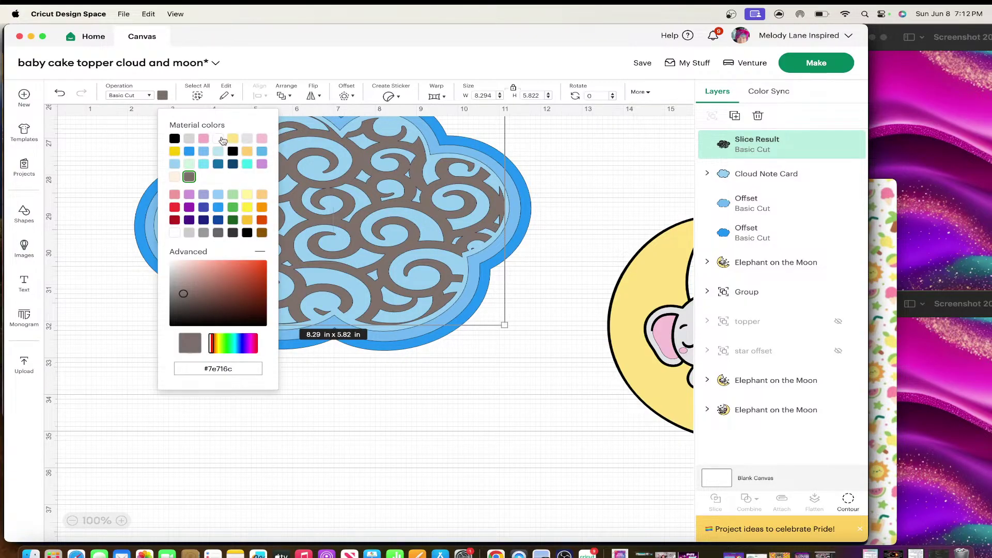
pyautogui.click(218, 139)
pyautogui.scroll(3, 463, 393)
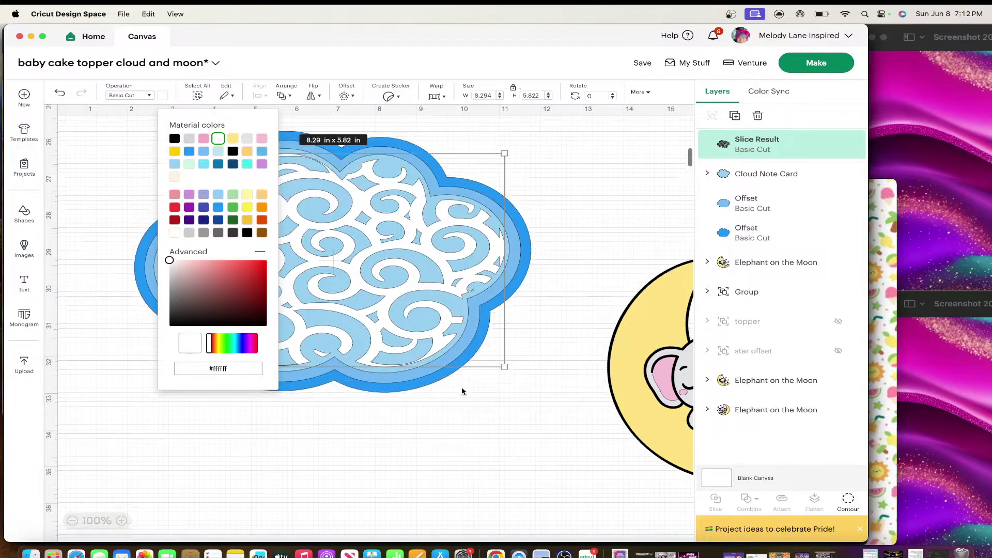
pyautogui.click(483, 461)
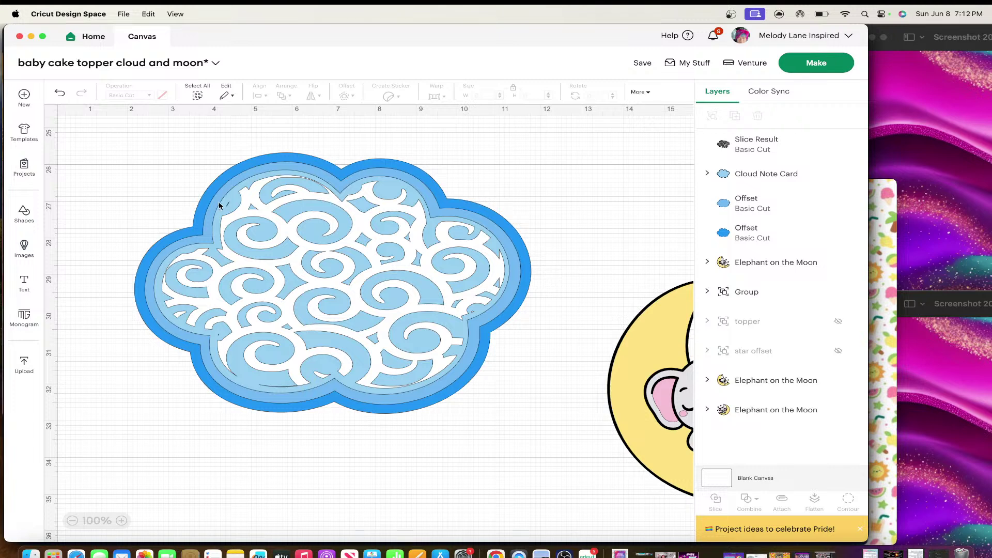
# - Duplicate the white swirl cloud twice and stack both copies exactly over the original
pyautogui.click(304, 211)
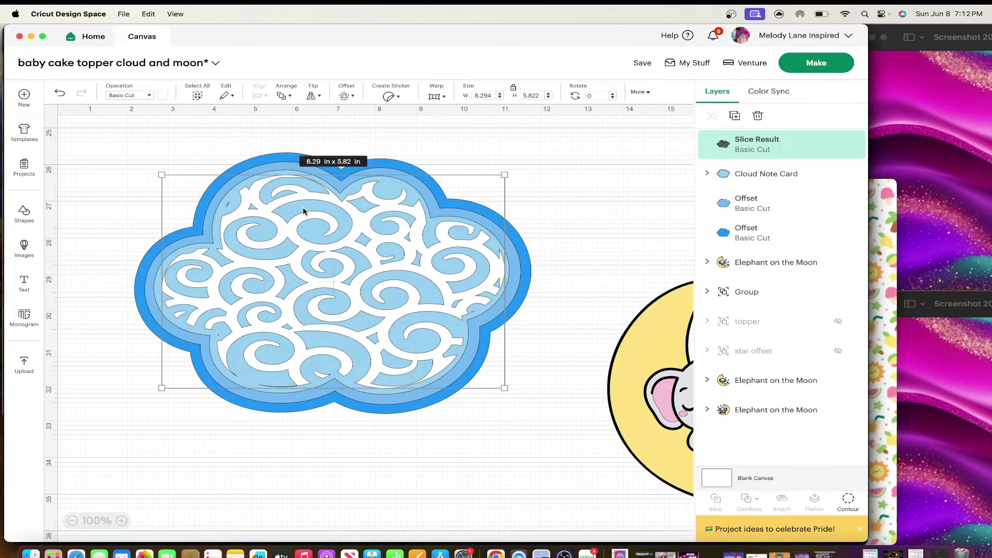
pyautogui.press('super+d')
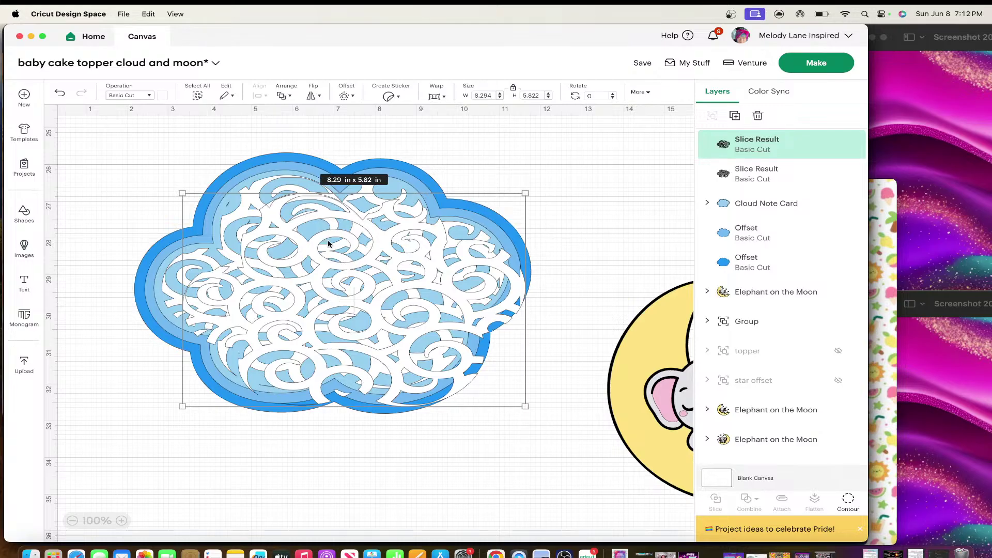
pyautogui.moveTo(328, 244); pyautogui.dragTo(307, 223)
pyautogui.press('super+d')
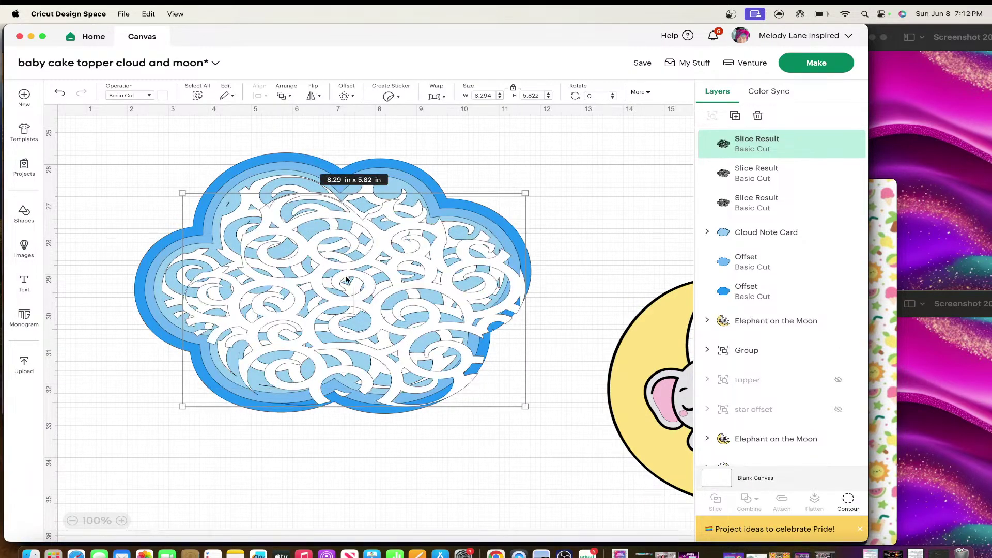
pyautogui.moveTo(328, 270)
pyautogui.mouseDown()
pyautogui.moveTo(317, 259)
pyautogui.moveTo(325, 262)
pyautogui.mouseUp()
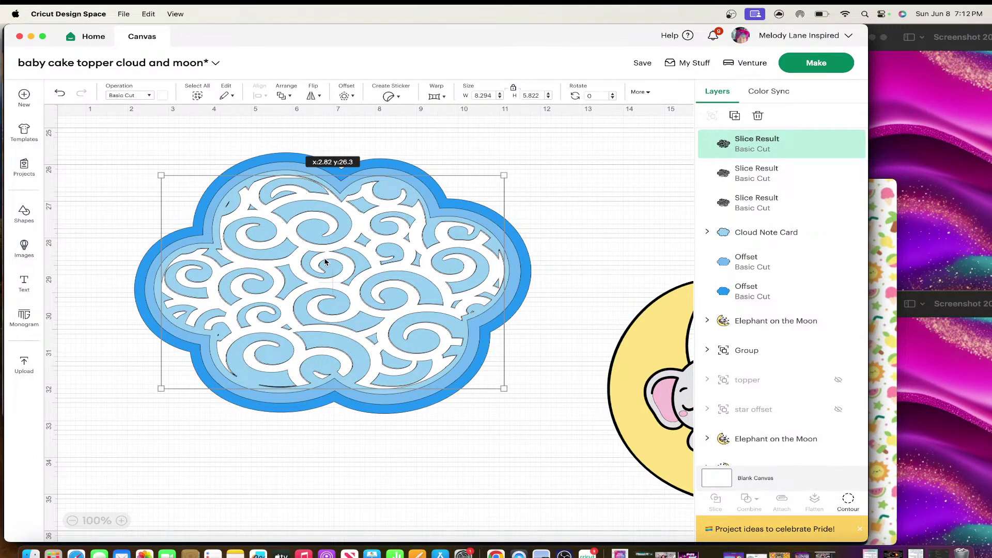
pyautogui.moveTo(325, 262); pyautogui.dragTo(325, 261)
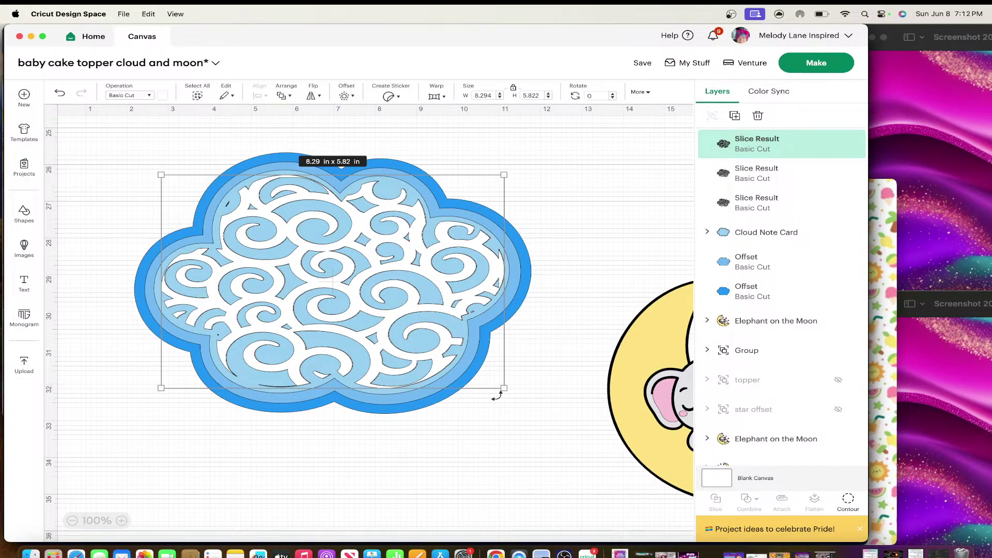
# - Move the elephant on the moon up against the layered cloud so it overlaps the cloud's right edge
pyautogui.click(506, 467)
pyautogui.moveTo(650, 387); pyautogui.dragTo(524, 371)
pyautogui.moveTo(592, 365); pyautogui.dragTo(588, 226)
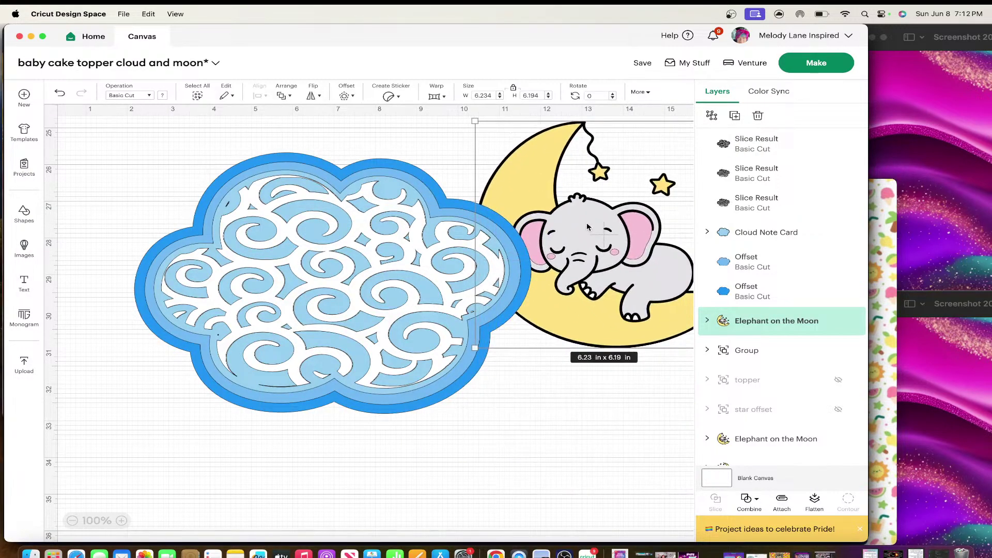
# - Bring the elephant on the moon to the front and move it onto the swirl cloud
pyautogui.rightClick(544, 175)
pyautogui.click(591, 322)
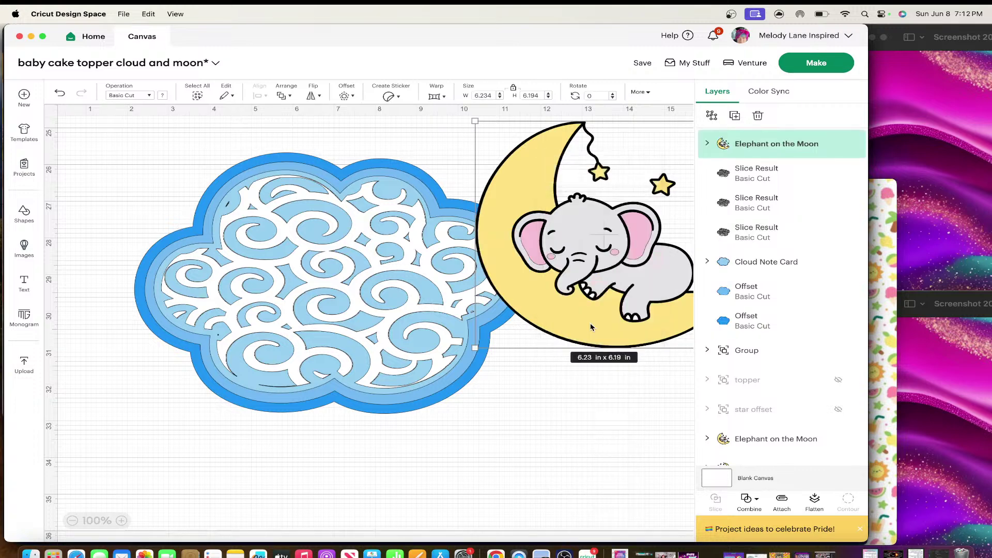
pyautogui.moveTo(597, 255); pyautogui.dragTo(379, 284)
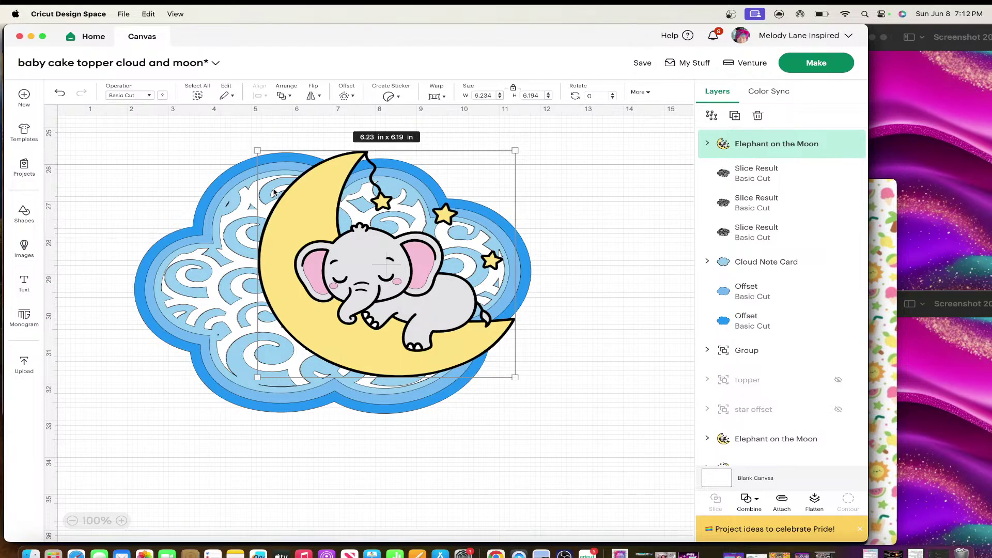
# - Shrink the elephant on the moon to about 3.35 by 3.33 in and move it to the cloud's centre
pyautogui.moveTo(253, 148); pyautogui.dragTo(410, 252)
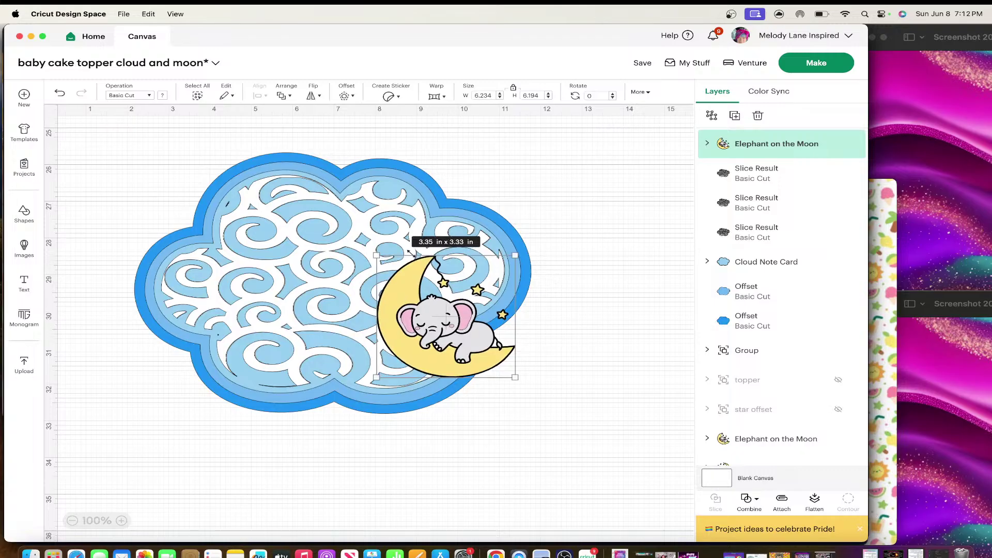
pyautogui.click(601, 408)
pyautogui.moveTo(412, 319); pyautogui.dragTo(303, 285)
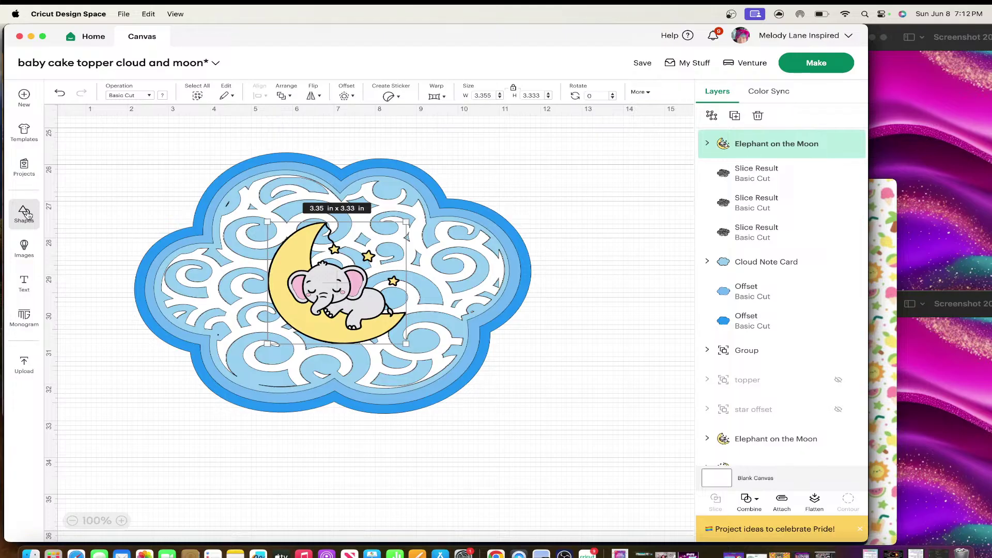
# - Delete the two extra copies of the white swirl cloud, keeping a single one behind the elephant
pyautogui.click(280, 194)
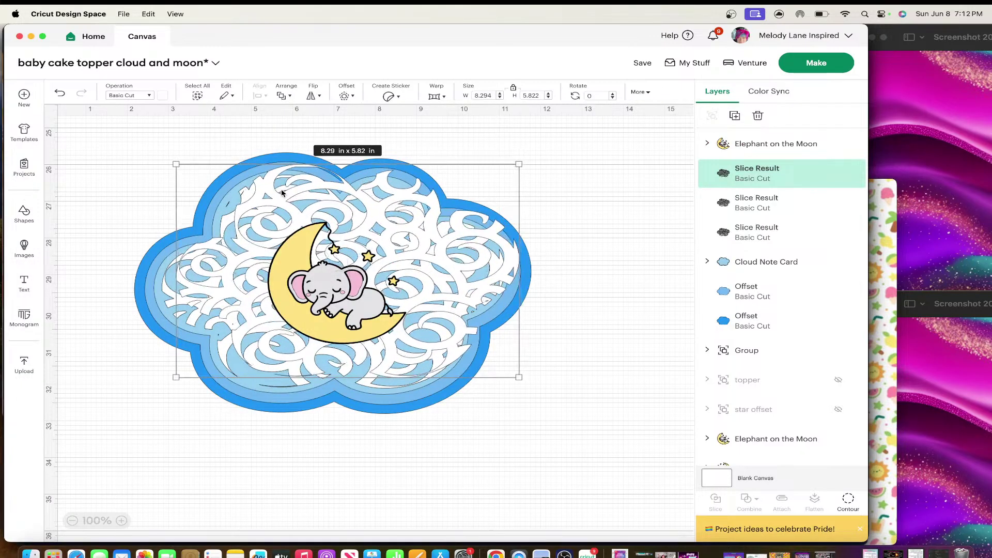
pyautogui.press('Delete')
pyautogui.click(278, 193)
pyautogui.press('Delete')
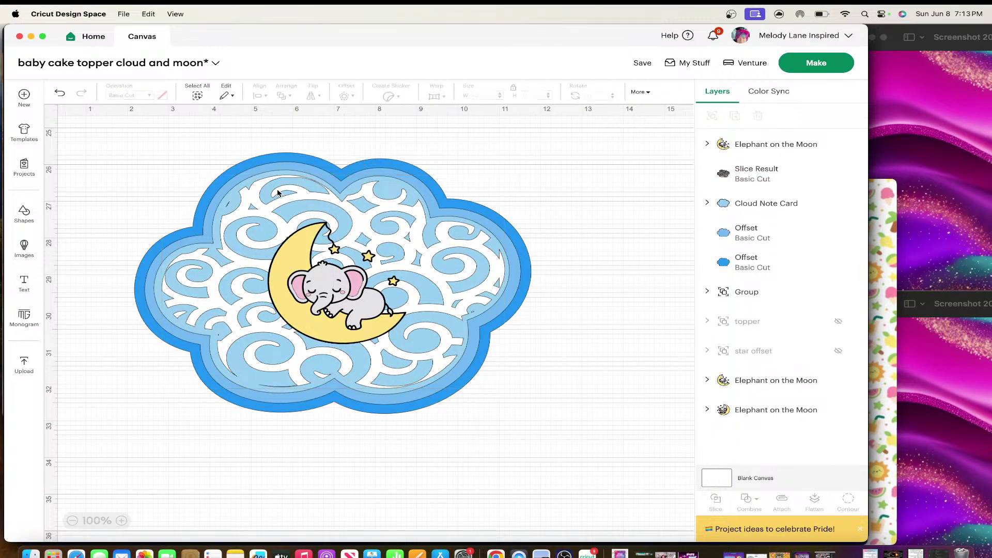
pyautogui.click(313, 202)
pyautogui.moveTo(316, 196); pyautogui.dragTo(311, 205)
pyautogui.click(353, 284)
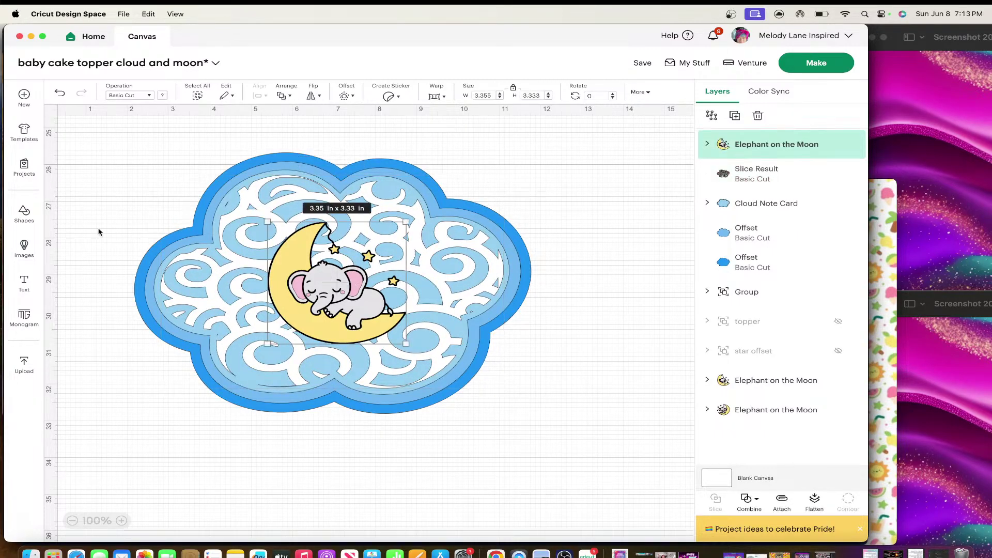
# - Add a circle about 3.75 in wide over the elephant on the moon and place it one layer behind it
pyautogui.click(24, 213)
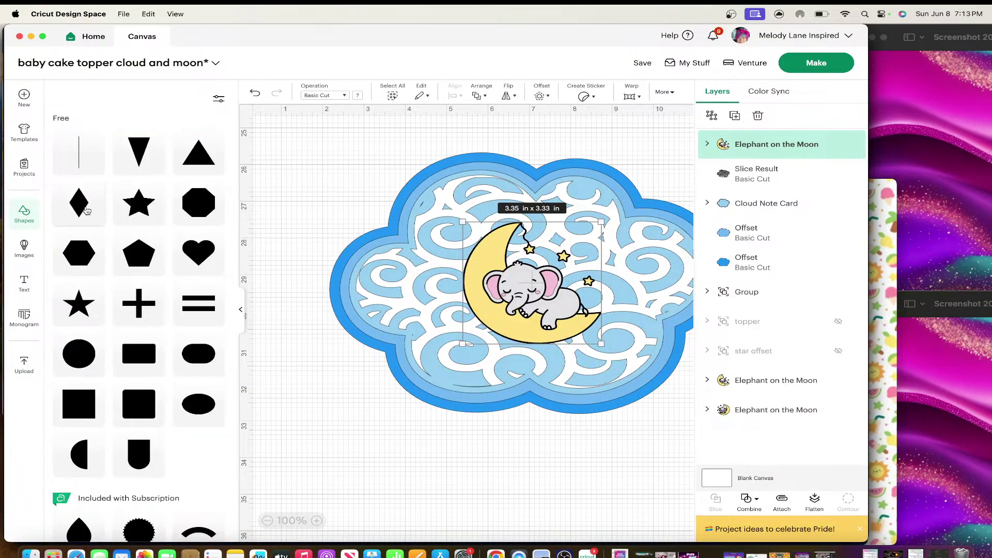
pyautogui.click(72, 359)
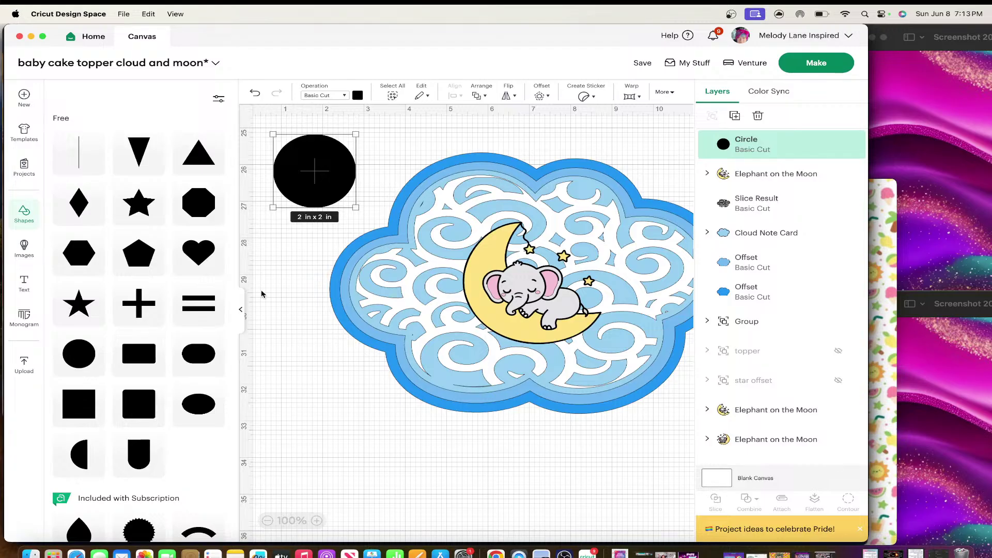
pyautogui.moveTo(322, 179); pyautogui.dragTo(616, 347)
pyautogui.moveTo(572, 299); pyautogui.dragTo(567, 299)
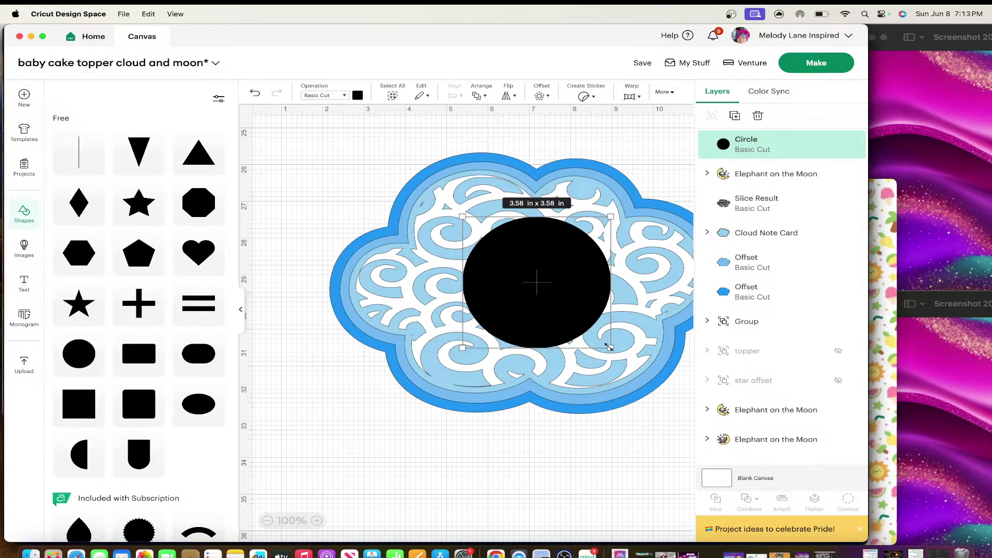
pyautogui.moveTo(609, 348); pyautogui.dragTo(615, 352)
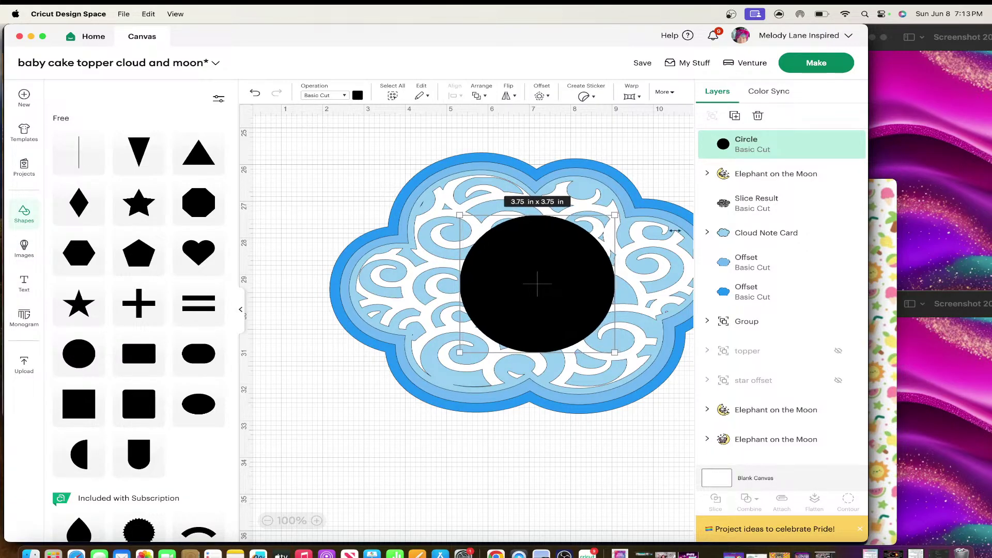
pyautogui.moveTo(793, 151); pyautogui.dragTo(790, 164)
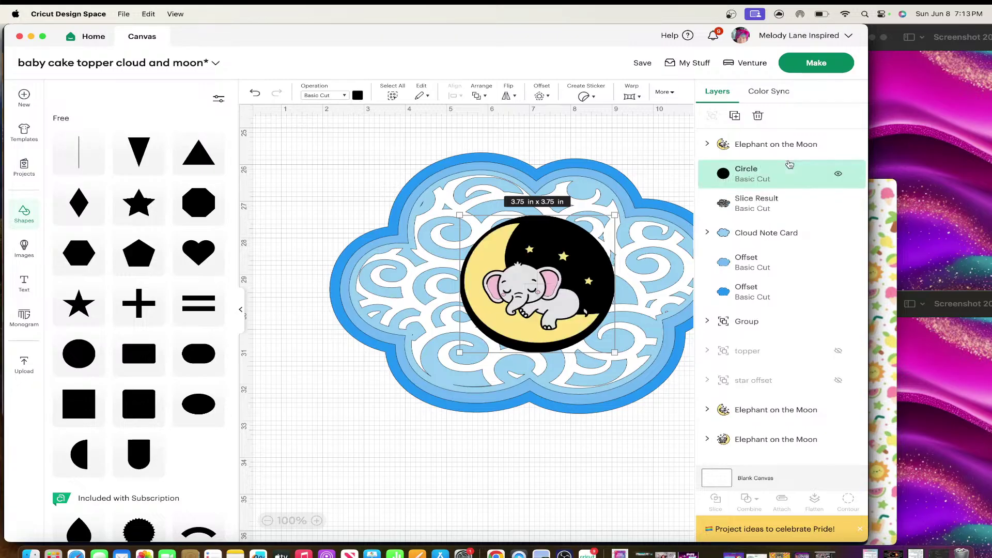
# - Fit the elephant on the moon to the black circle by stretching it to about 3.72 by 3.69 in
pyautogui.moveTo(525, 327); pyautogui.dragTo(508, 308)
pyautogui.click(531, 326)
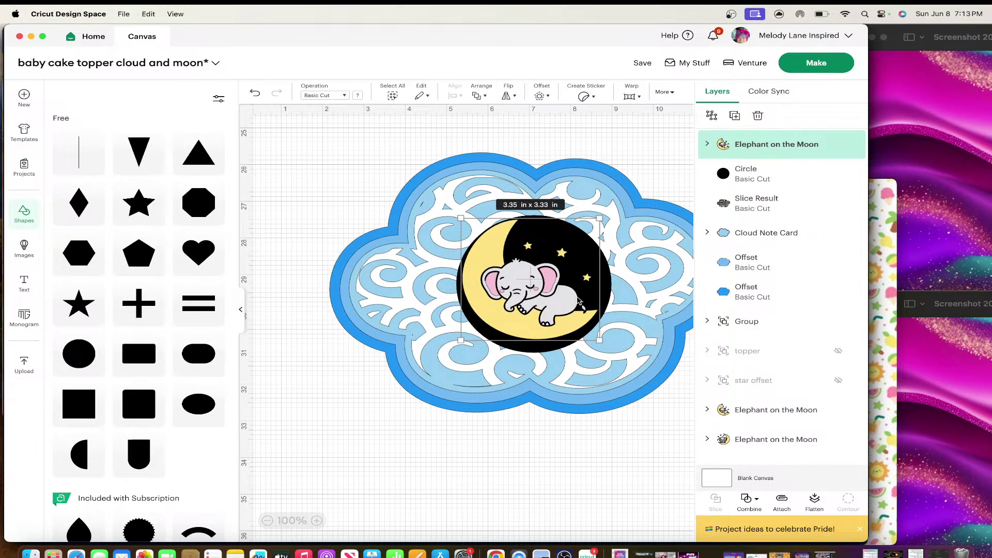
pyautogui.moveTo(598, 277); pyautogui.dragTo(610, 277)
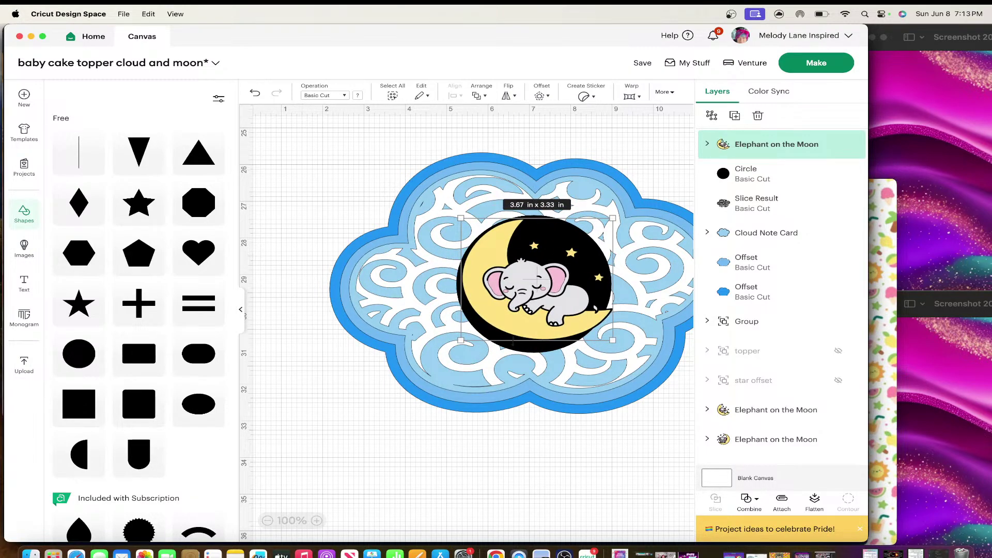
pyautogui.moveTo(518, 333); pyautogui.dragTo(518, 353)
pyautogui.moveTo(464, 296); pyautogui.dragTo(457, 296)
pyautogui.moveTo(547, 310); pyautogui.dragTo(542, 310)
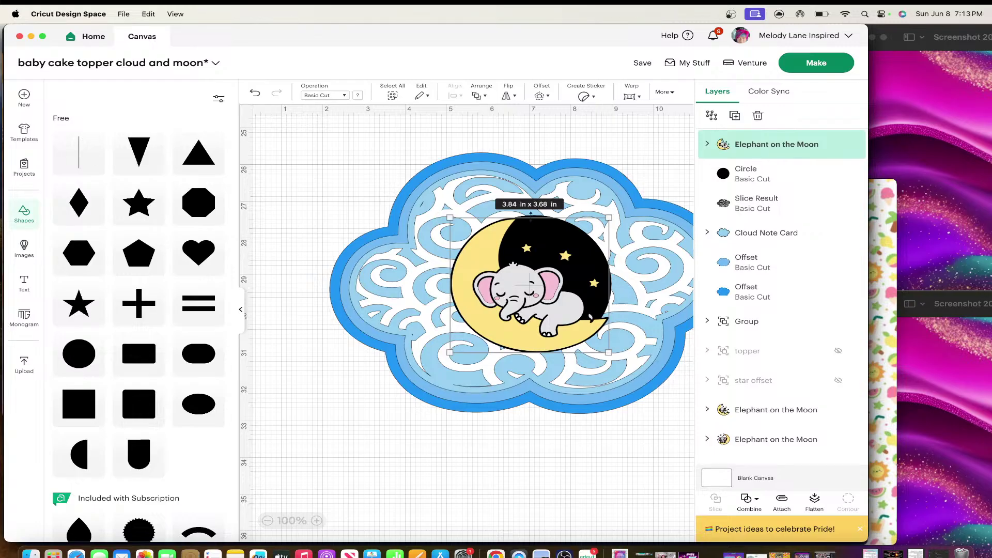
pyautogui.moveTo(531, 213); pyautogui.dragTo(533, 212)
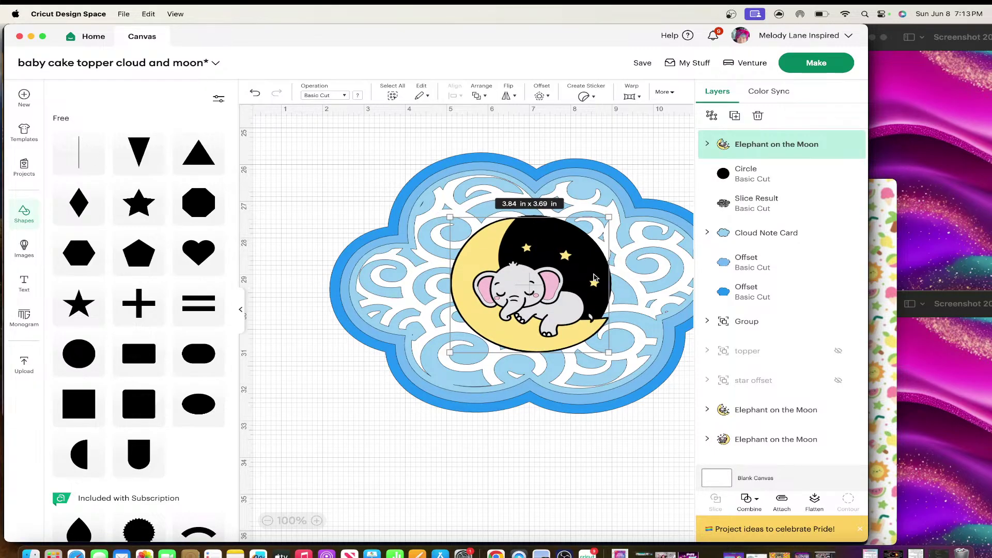
pyautogui.moveTo(605, 270); pyautogui.dragTo(599, 269)
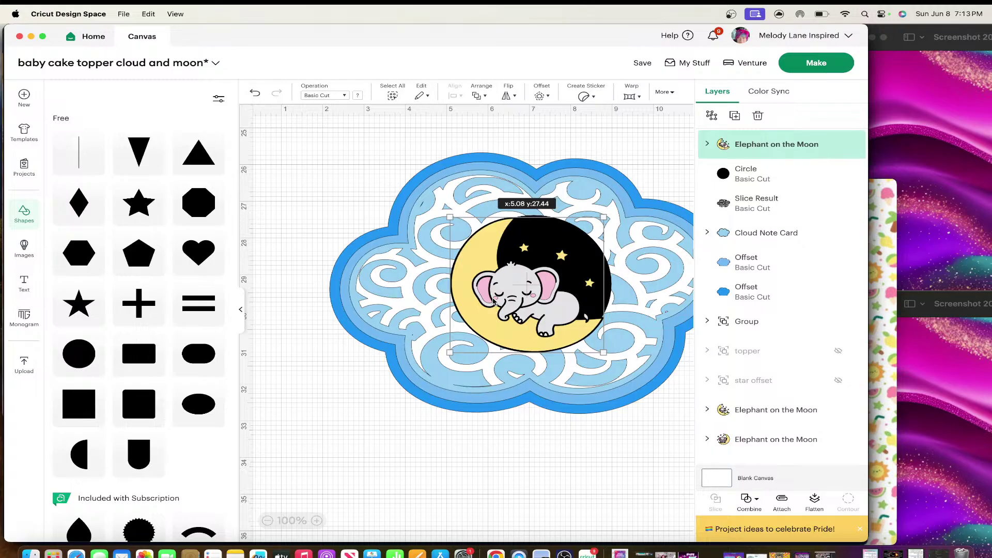
# - Move the elephant on the moon below the cloud and place a duplicate of the black circle beside it
pyautogui.moveTo(494, 302); pyautogui.dragTo(443, 521)
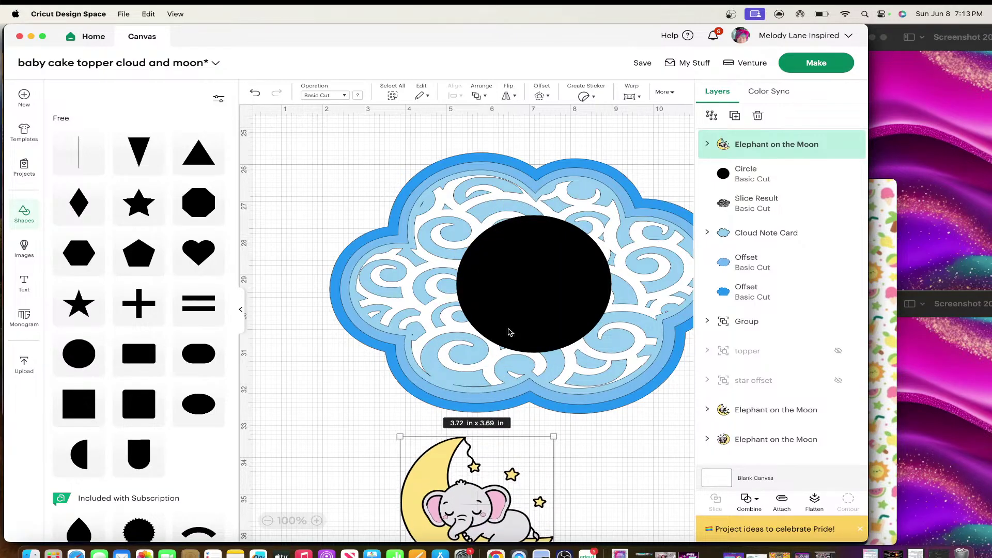
pyautogui.click(514, 291)
pyautogui.press('super+d')
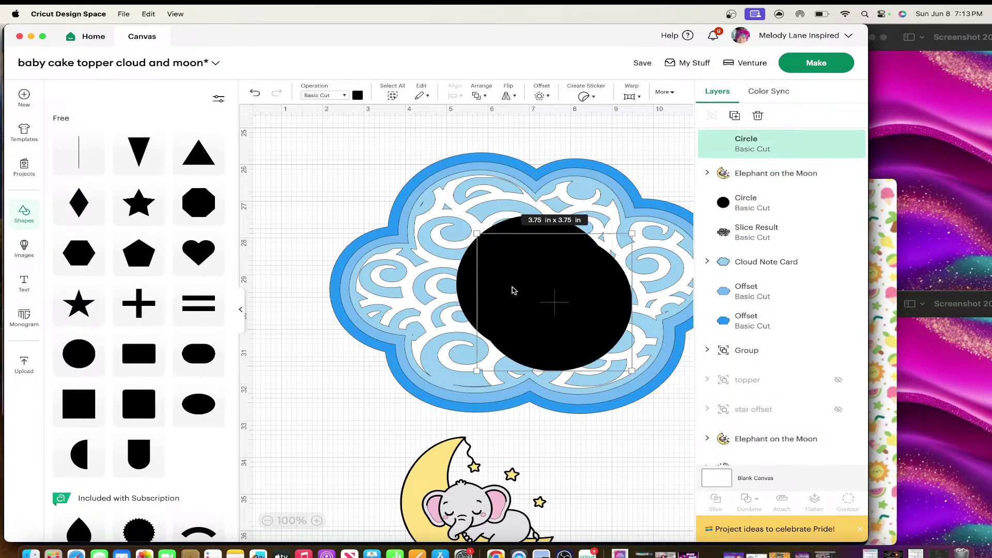
pyautogui.moveTo(558, 298); pyautogui.dragTo(627, 503)
# - Center the remaining black circle on the white swirl cloud and slice the two shapes
pyautogui.click(543, 280)
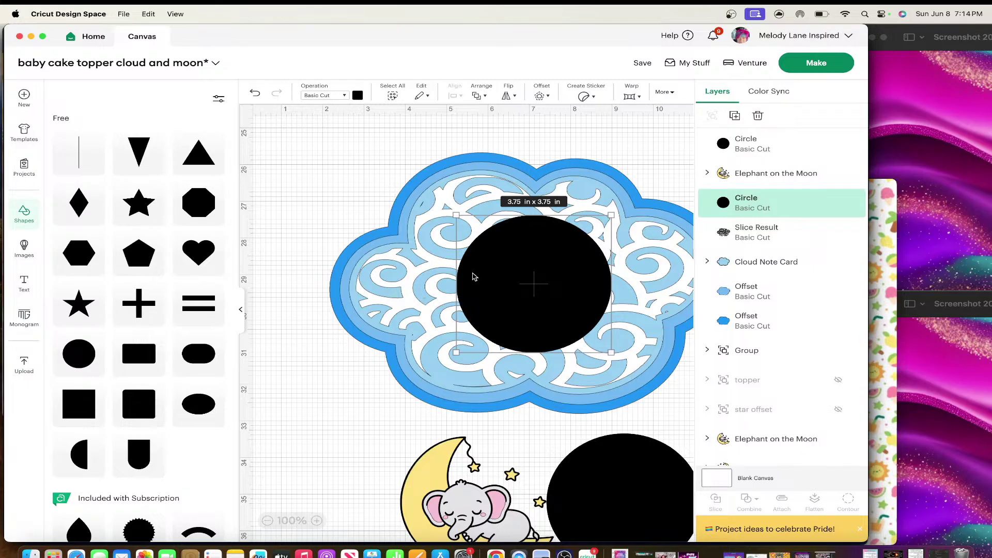
pyautogui.keyDown('shift'); pyautogui.click(429, 273); pyautogui.keyUp('shift')
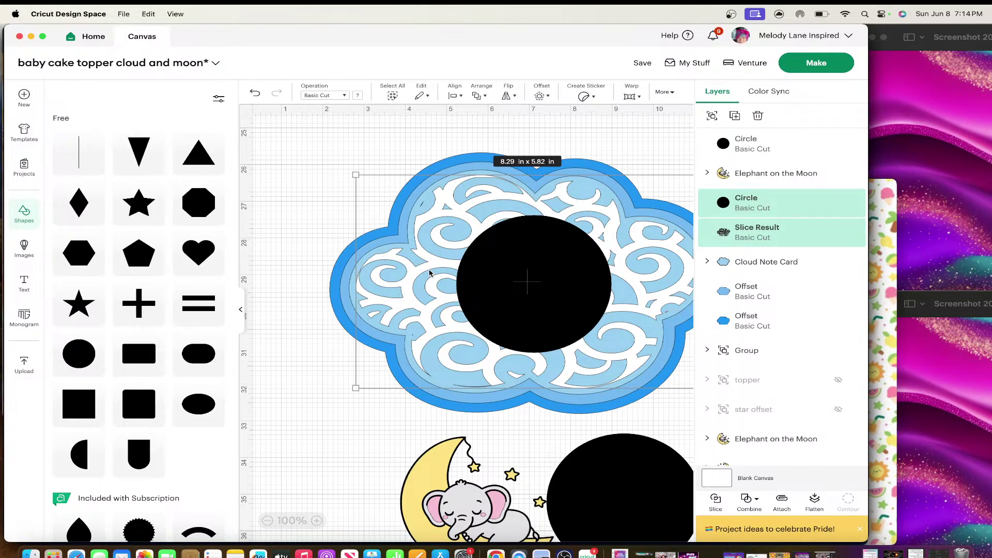
pyautogui.click(454, 95)
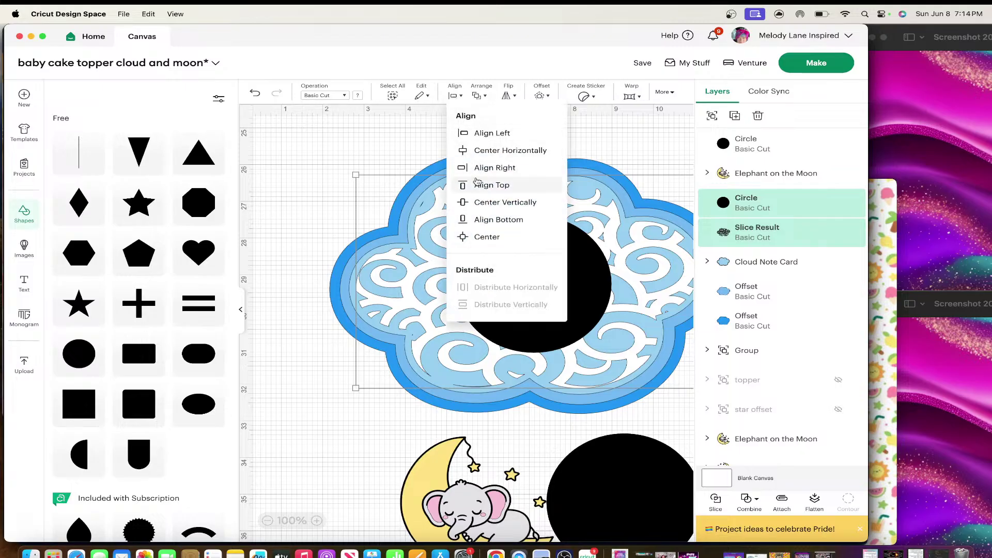
pyautogui.click(483, 236)
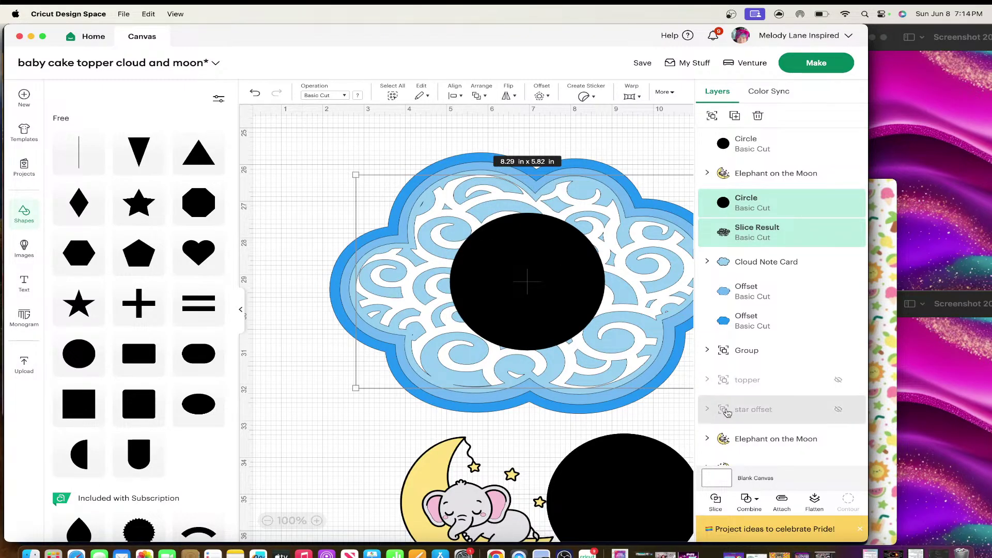
pyautogui.click(716, 499)
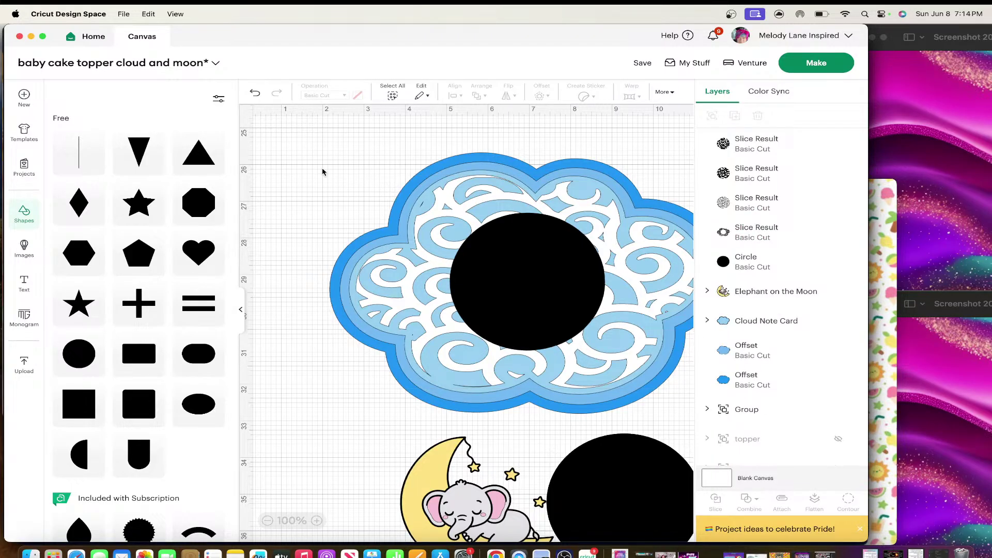
# - Delete the three sliced pieces inside the circle, leaving a round opening in the white swirl cloud
pyautogui.moveTo(525, 261); pyautogui.dragTo(351, 284)
pyautogui.press('Delete')
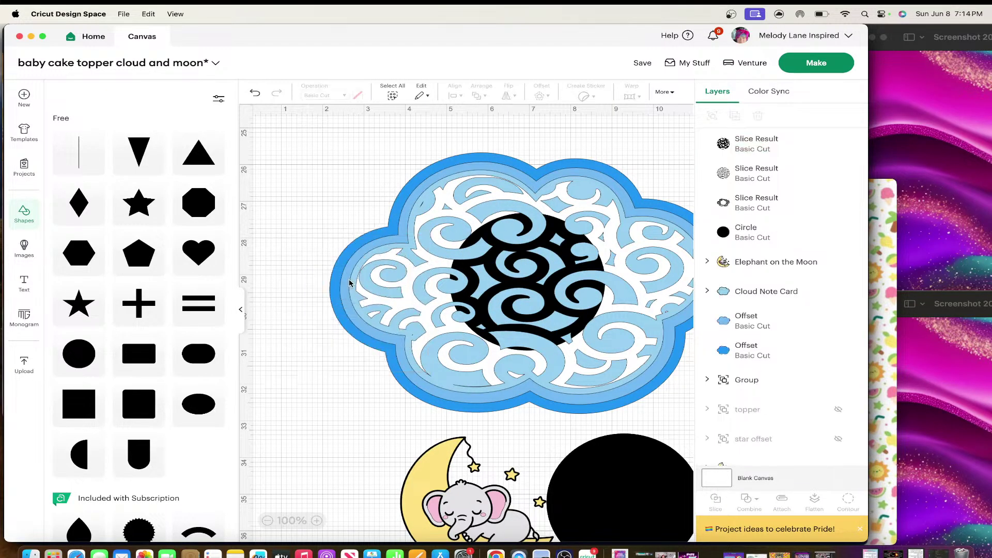
pyautogui.moveTo(503, 292); pyautogui.dragTo(461, 290)
pyautogui.press('Delete')
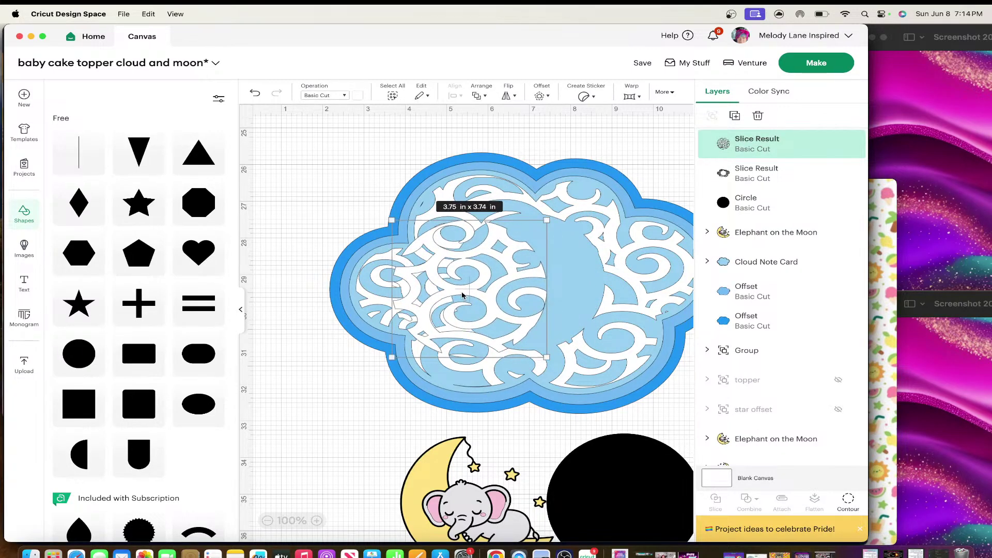
pyautogui.press('Delete')
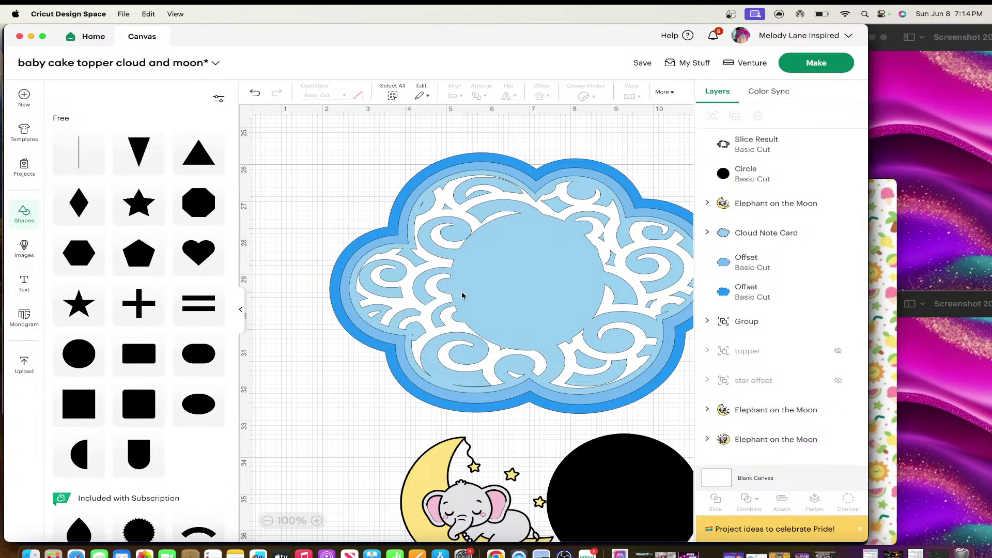
pyautogui.click(239, 310)
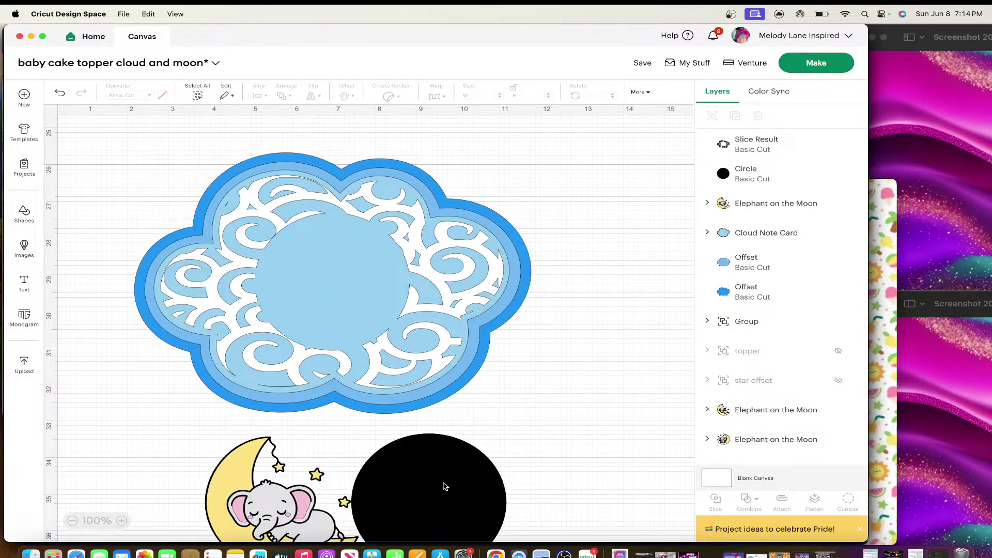
# - Move the spare black circle over the swirl cloud's opening and create an inward offset about 3.28 in wide
pyautogui.moveTo(445, 485); pyautogui.dragTo(580, 429)
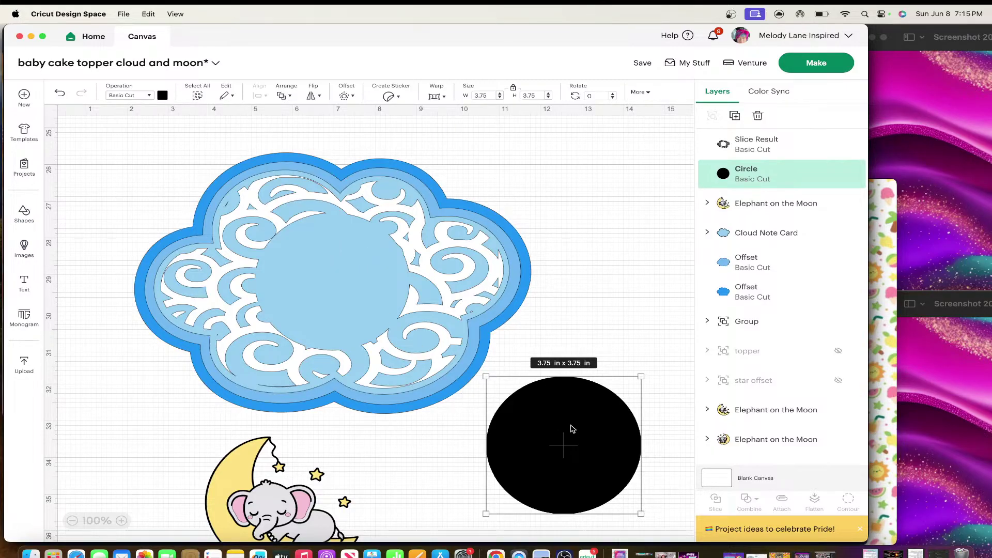
pyautogui.moveTo(572, 427); pyautogui.dragTo(338, 265)
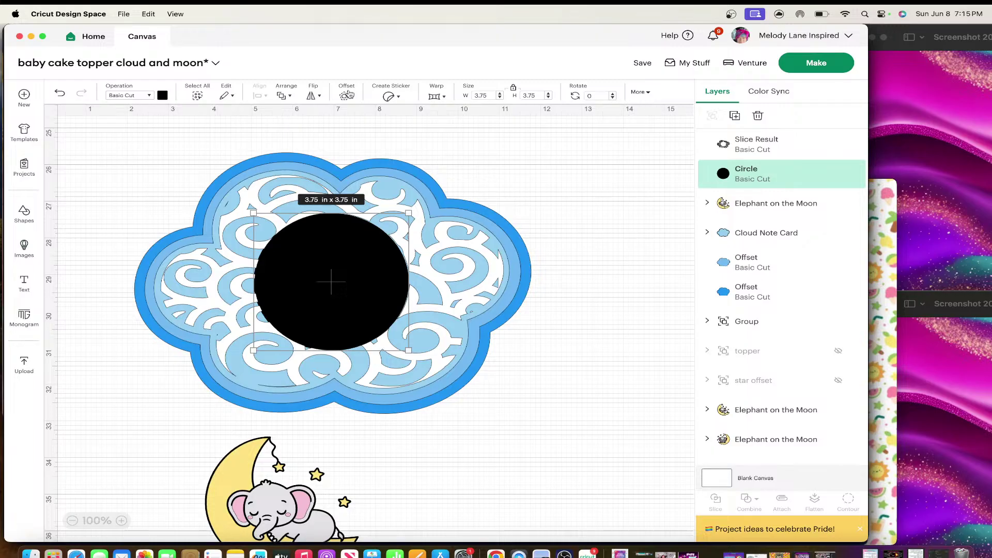
pyautogui.click(348, 95)
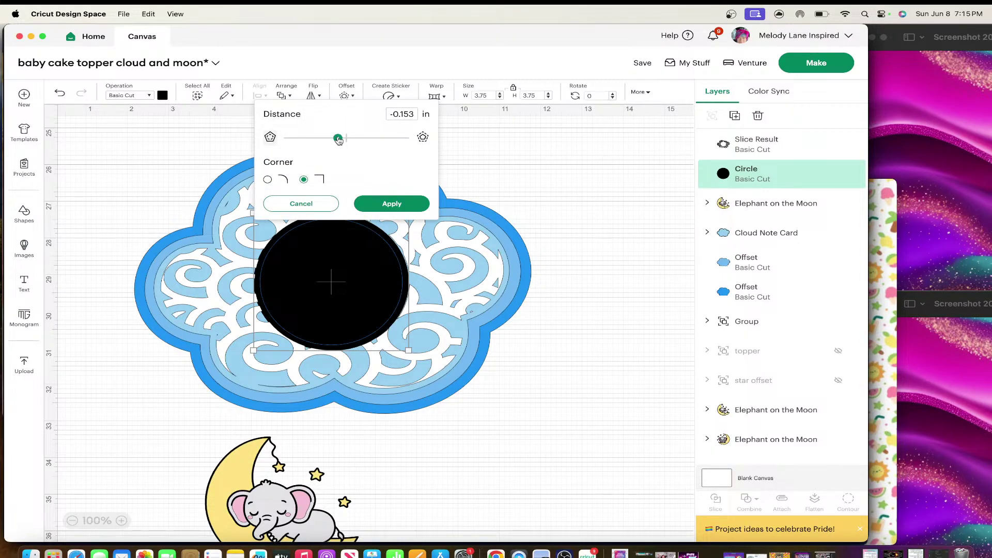
pyautogui.moveTo(338, 138); pyautogui.dragTo(334, 141)
pyautogui.click(394, 203)
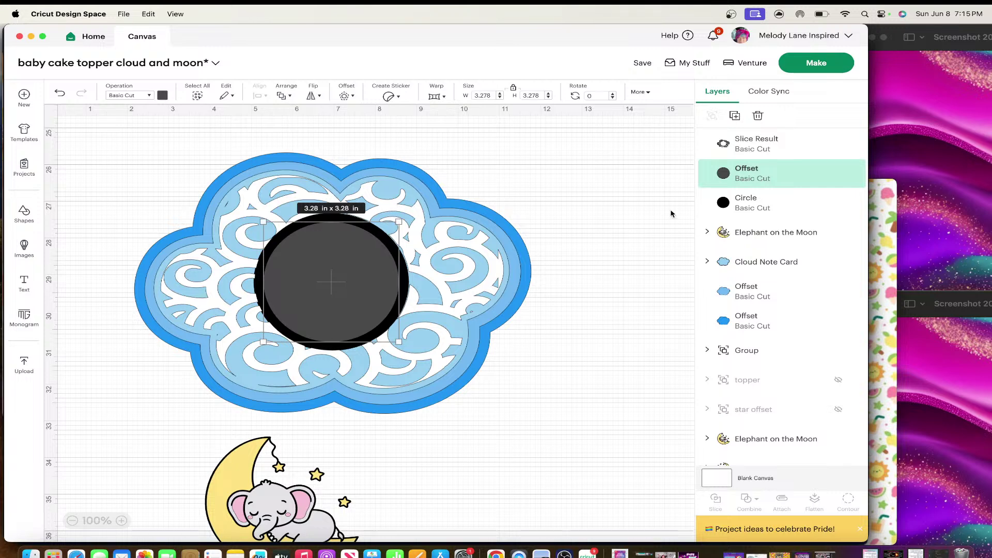
# - Duplicate the 3.75 in black circle and move the copy onto the empty canvas below and beside the cloud
pyautogui.click(767, 212)
pyautogui.press('super+d')
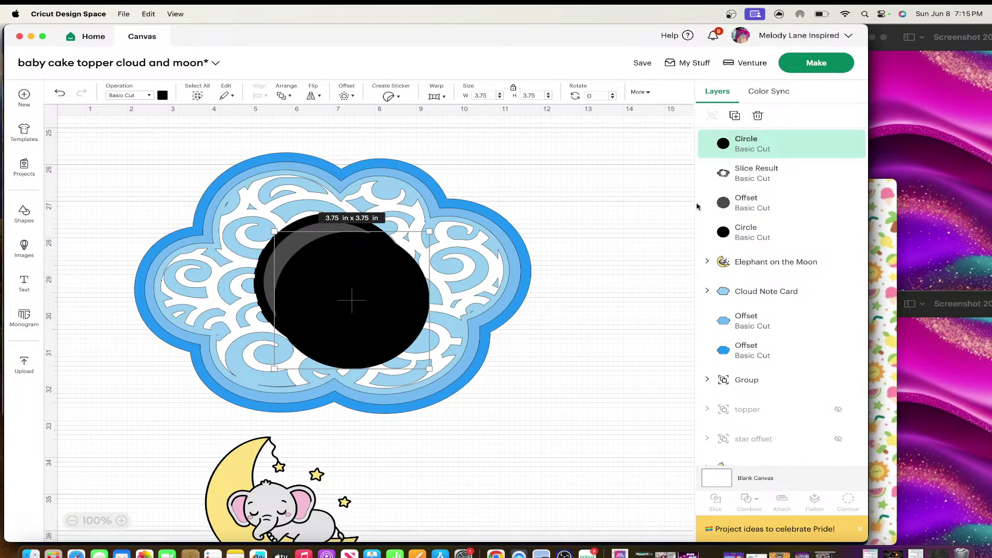
pyautogui.moveTo(366, 319); pyautogui.dragTo(635, 470)
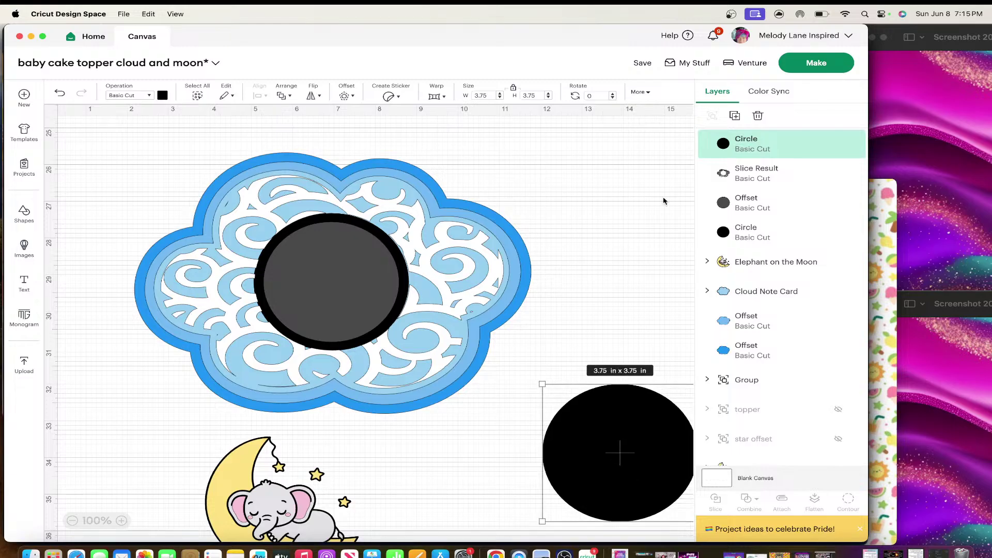
# - Subtract the inner offset from the 3.75 in black circle over the cloud, leaving a thin ring
pyautogui.click(734, 209)
pyautogui.keyDown('shift'); pyautogui.click(745, 233); pyautogui.keyUp('shift')
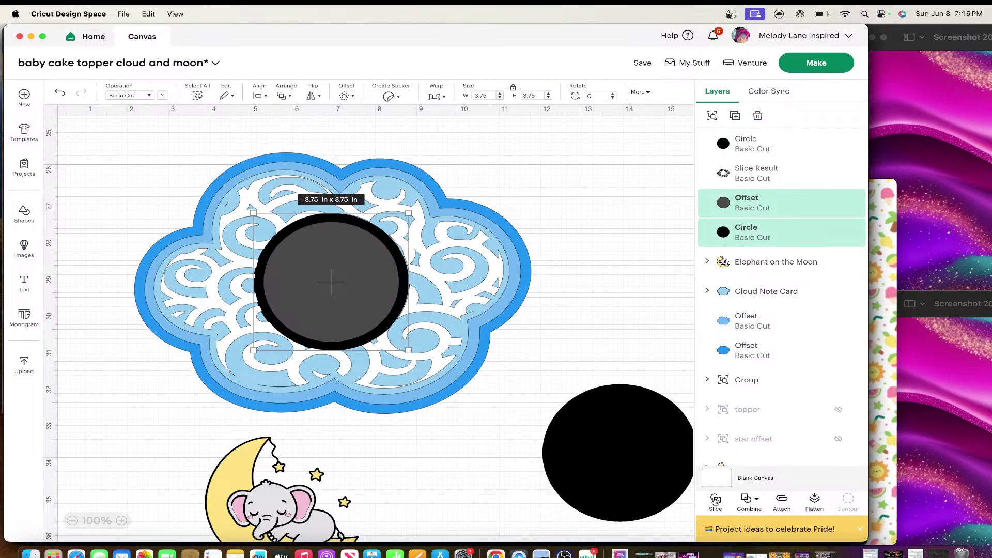
pyautogui.click(749, 500)
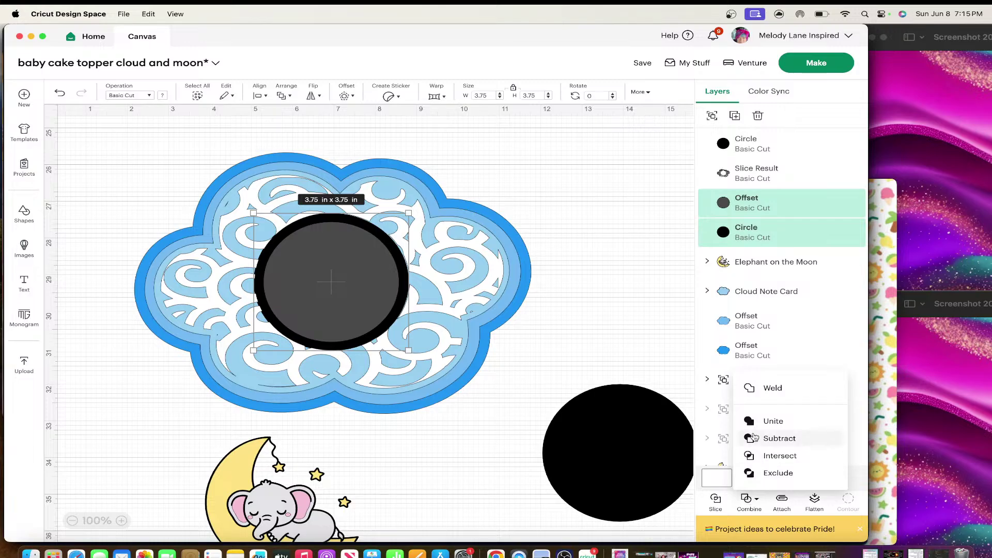
pyautogui.click(761, 440)
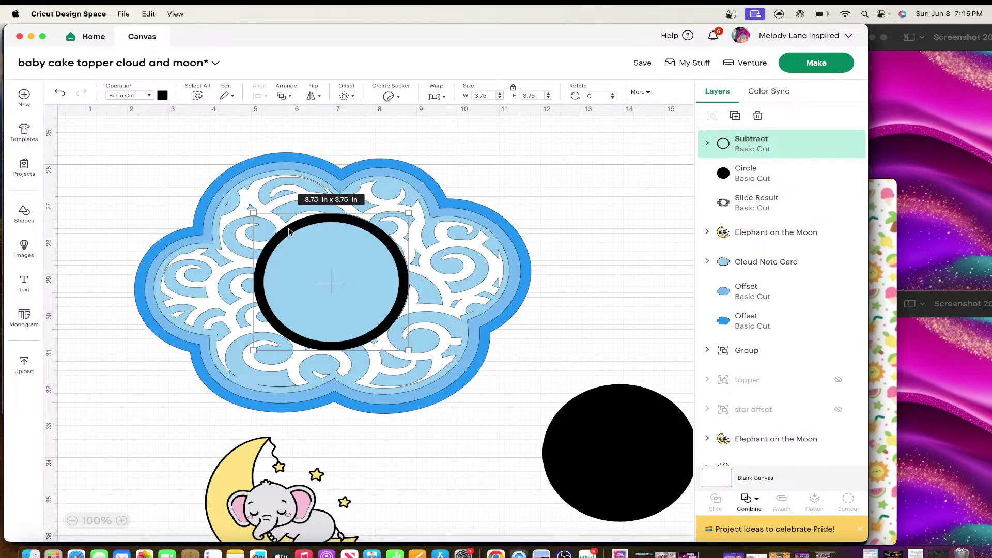
# - Nudge the black ring slightly and recolor it blue (#2296f3) to match the cloud's outermost layer
pyautogui.moveTo(288, 231)
pyautogui.mouseDown()
pyautogui.moveTo(329, 279)
pyautogui.moveTo(289, 229)
pyautogui.mouseUp()
pyautogui.click(163, 96)
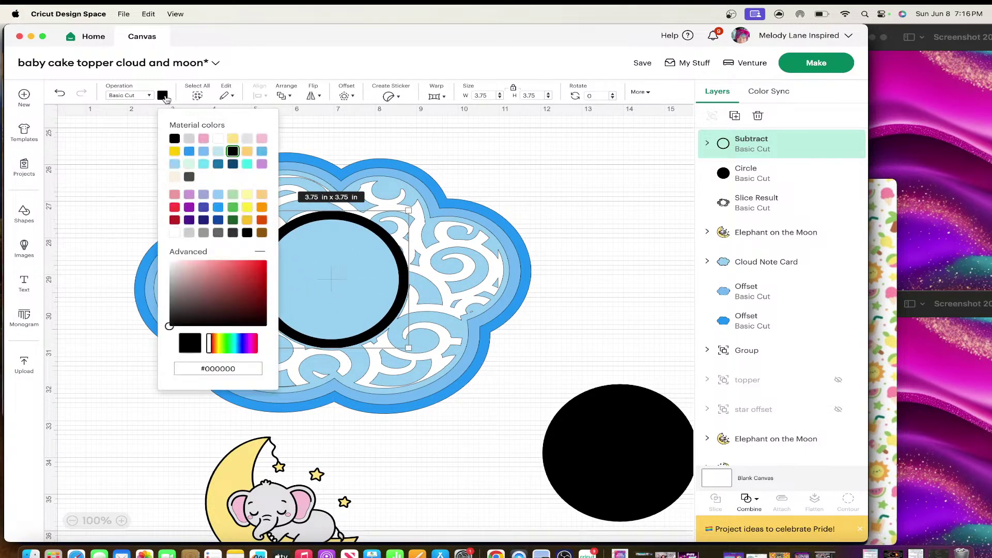
pyautogui.click(189, 151)
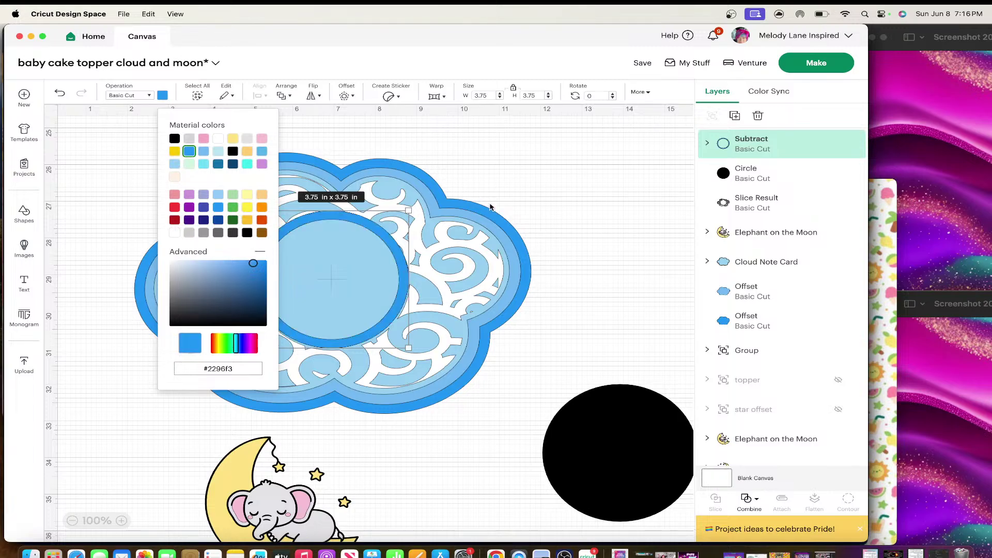
pyautogui.click(588, 189)
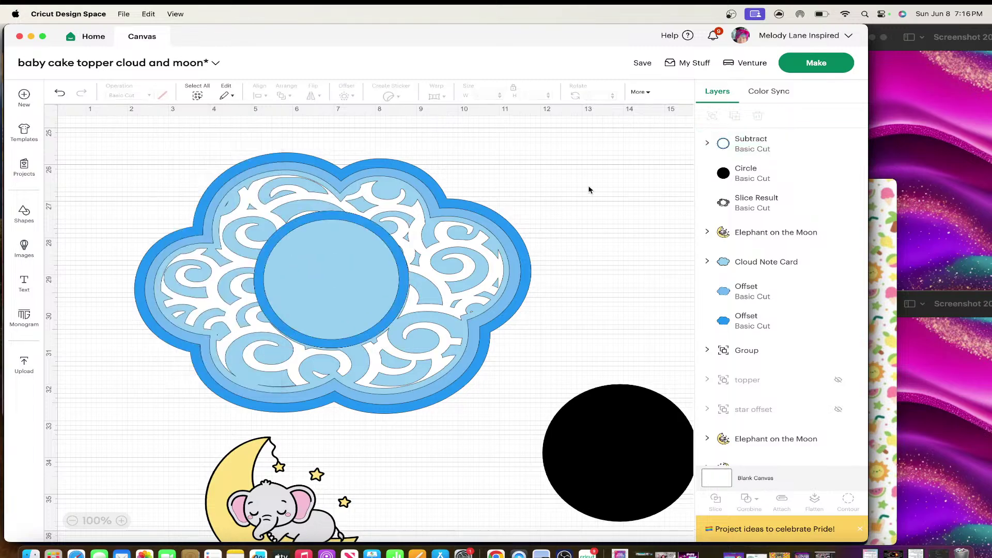
# - Reposition the blue ring over the swirl cloud's opening, then duplicate it and stack the copy on the original
pyautogui.click(370, 333)
pyautogui.moveTo(370, 334); pyautogui.dragTo(372, 336)
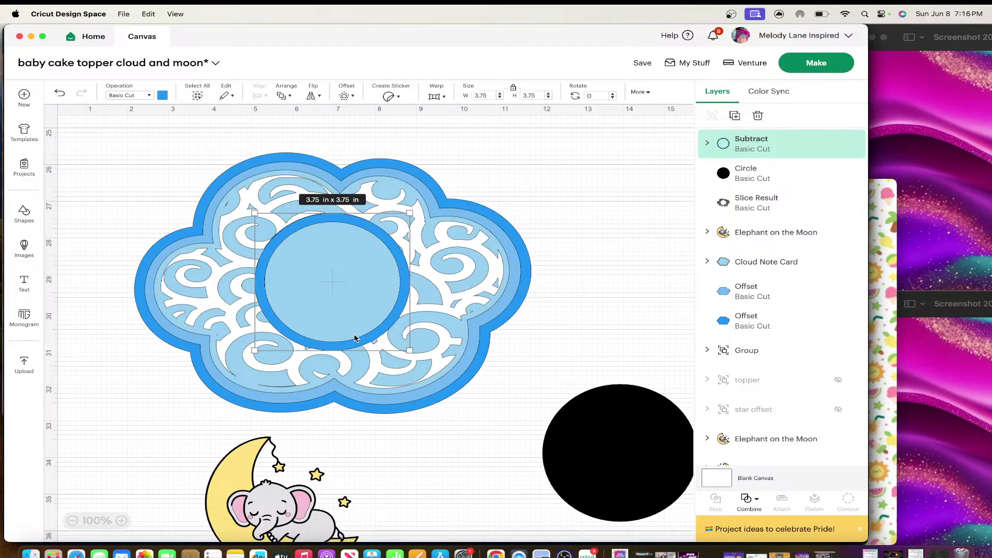
pyautogui.press('super+d')
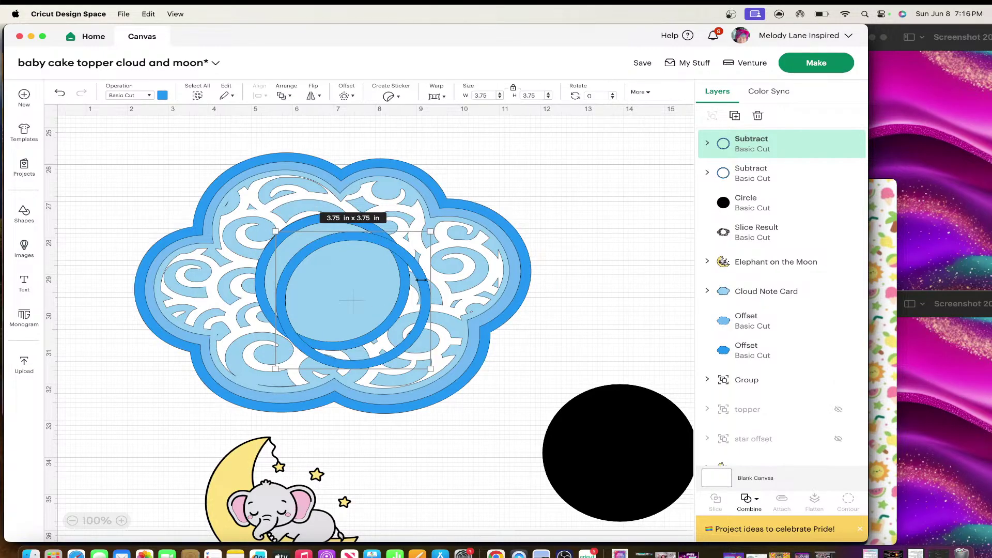
pyautogui.click(515, 195)
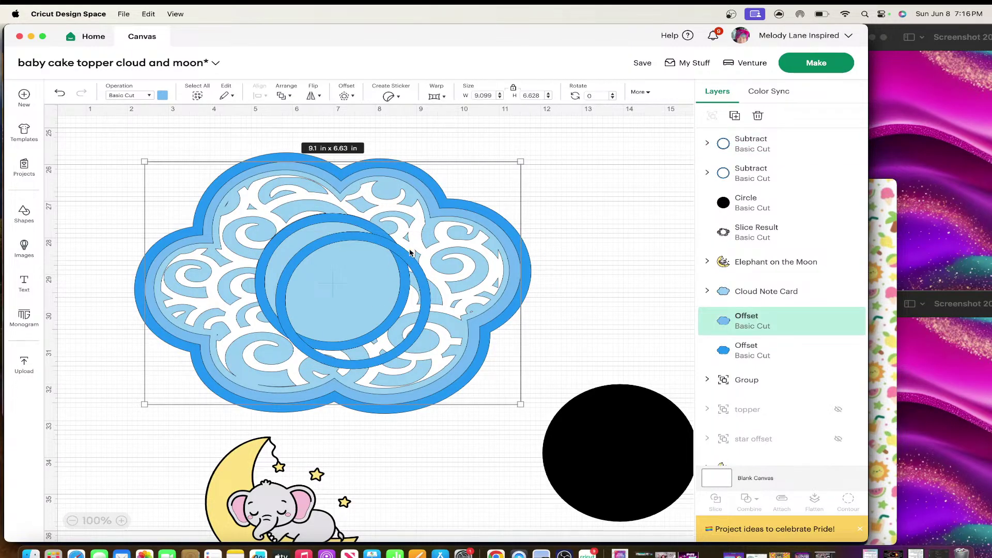
pyautogui.click(558, 230)
pyautogui.moveTo(391, 251); pyautogui.dragTo(369, 231)
# - Add two more copies of the blue ring and stack them over the existing rings
pyautogui.press('super+d')
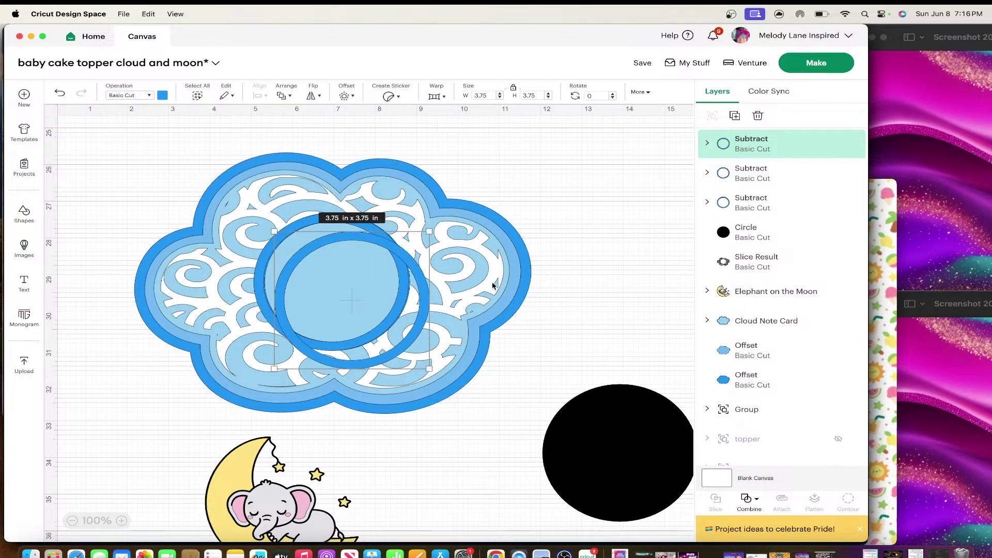
pyautogui.click(586, 271)
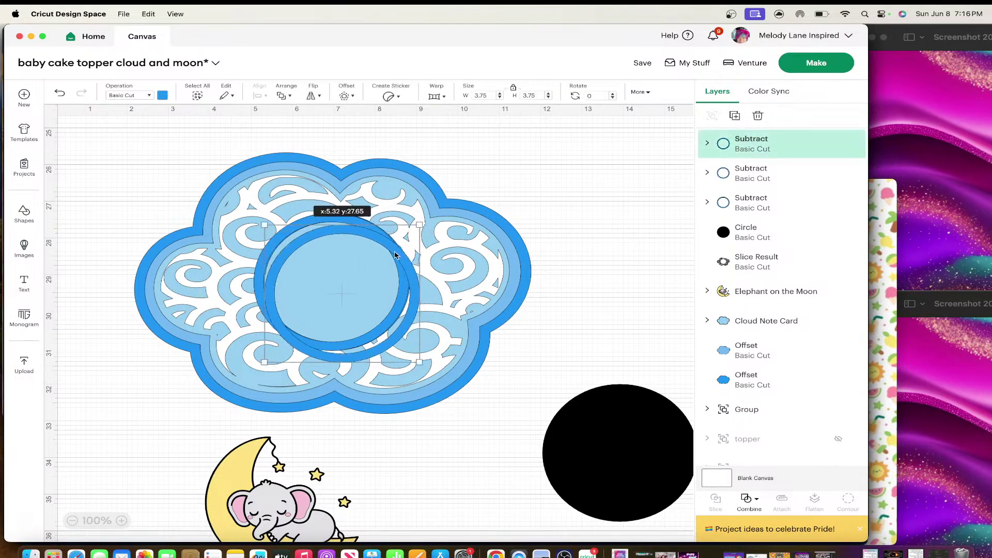
pyautogui.moveTo(408, 262); pyautogui.dragTo(385, 244)
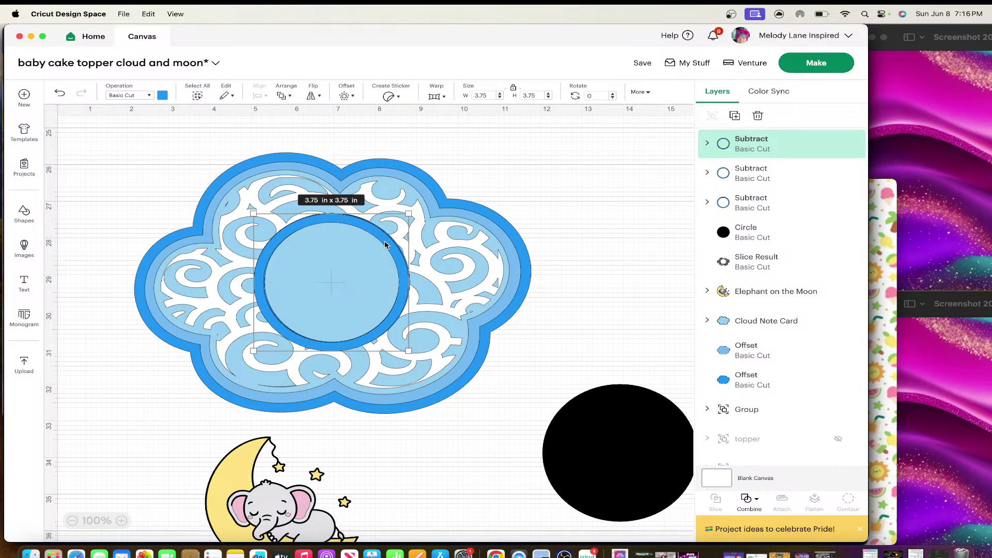
pyautogui.press('super+d')
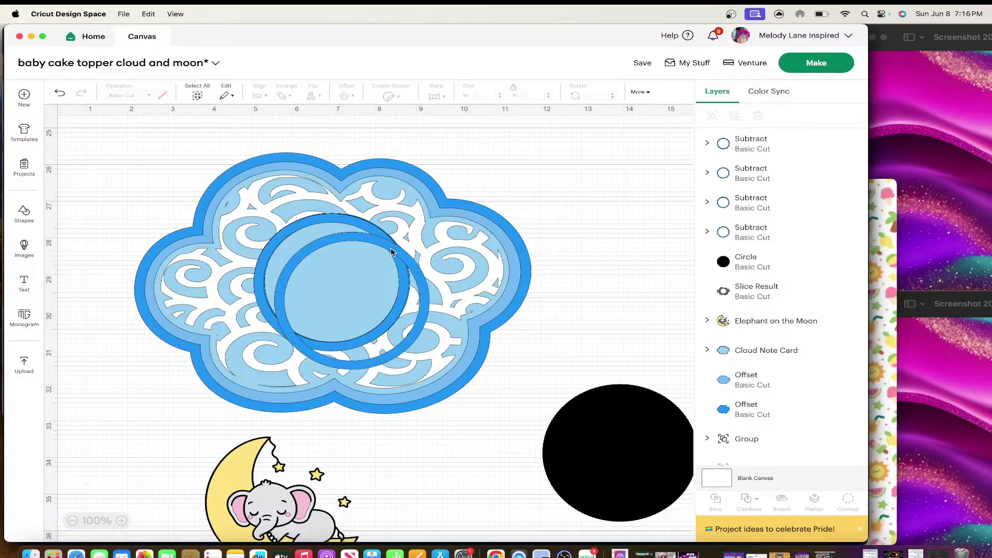
pyautogui.moveTo(393, 252); pyautogui.dragTo(371, 234)
pyautogui.click(458, 516)
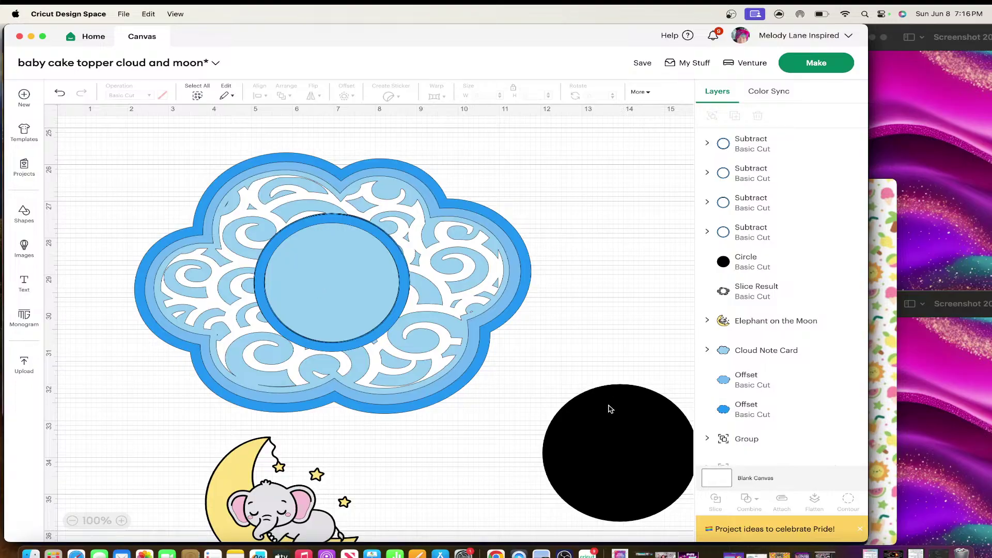
# - Move the spare 3.75 in black circle slightly closer to the cloud and recolor it light gray (#d5d4d6)
pyautogui.moveTo(614, 443); pyautogui.dragTo(590, 414)
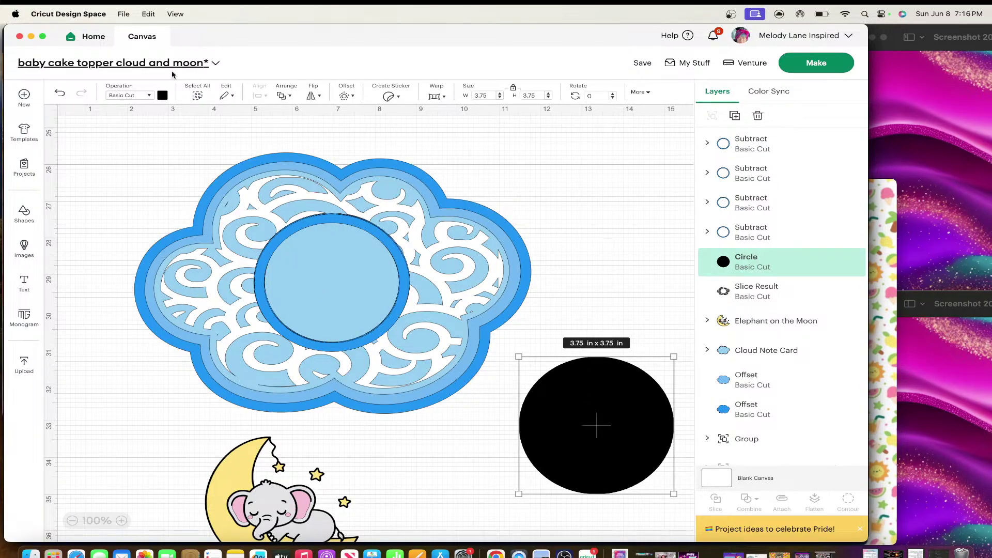
pyautogui.click(162, 96)
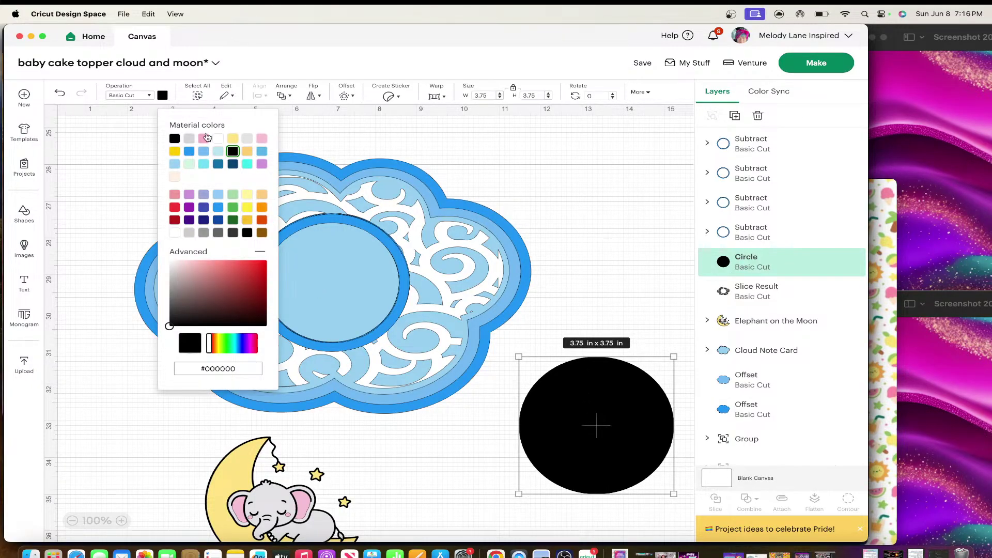
pyautogui.click(189, 139)
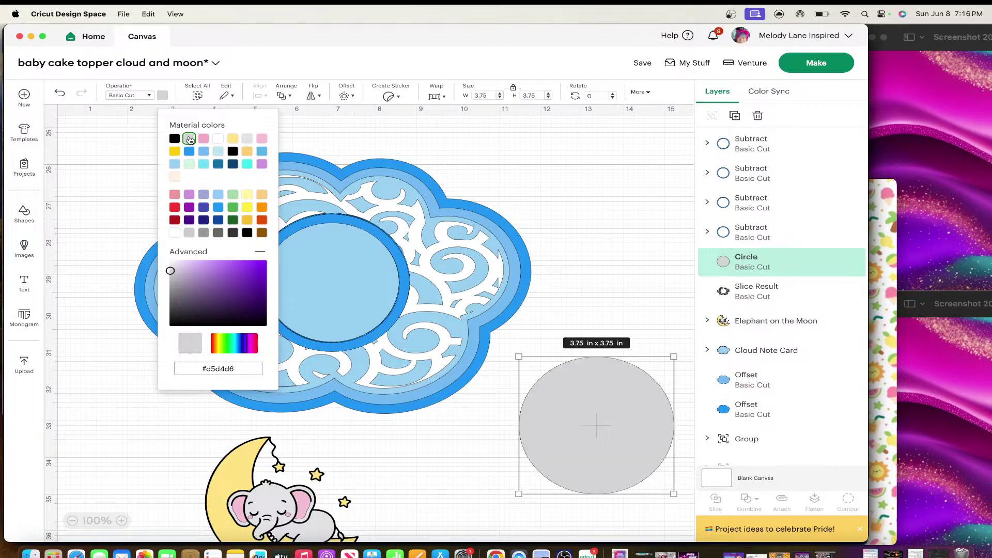
pyautogui.click(620, 214)
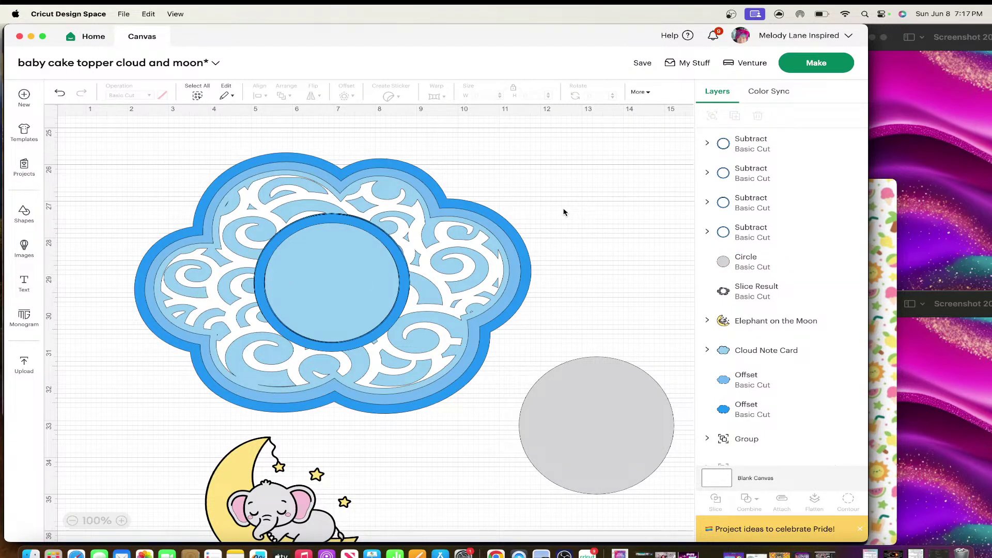
# - Bring the Elephant on the Moon to the front and fit it over the blue ring at about 3.45 by 3.68 in
pyautogui.moveTo(278, 472); pyautogui.dragTo(573, 185)
pyautogui.rightClick(582, 213)
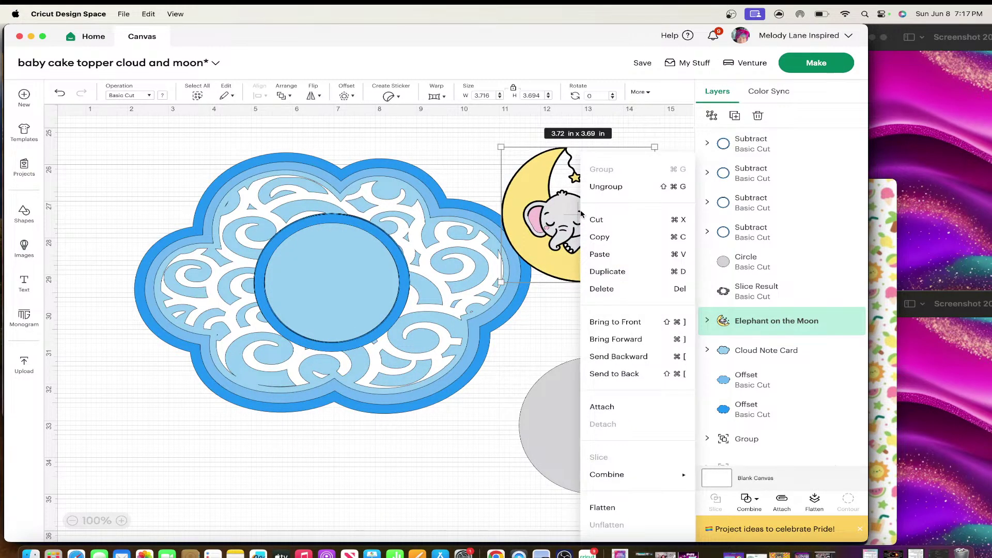
pyautogui.click(612, 320)
pyautogui.moveTo(577, 216); pyautogui.dragTo(327, 285)
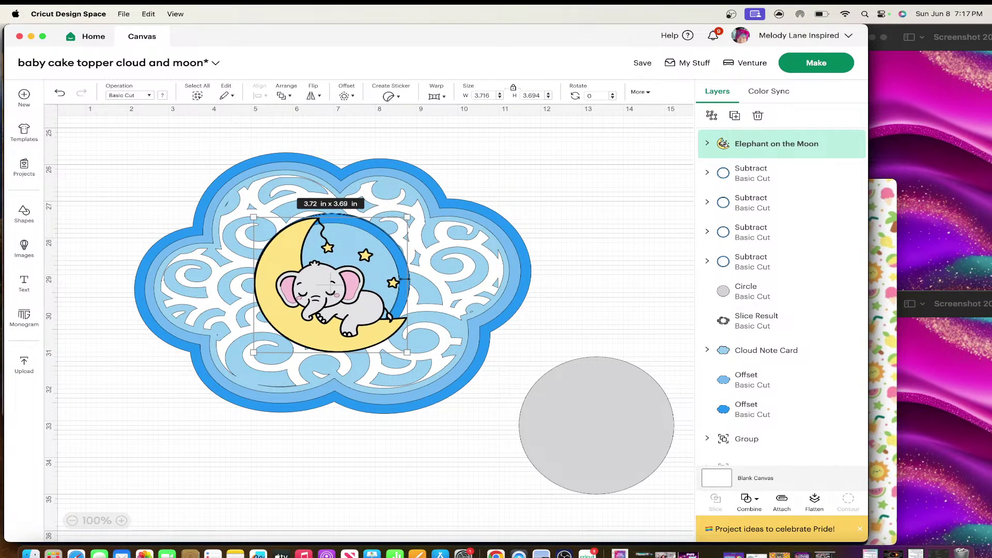
pyautogui.moveTo(411, 261); pyautogui.dragTo(398, 265)
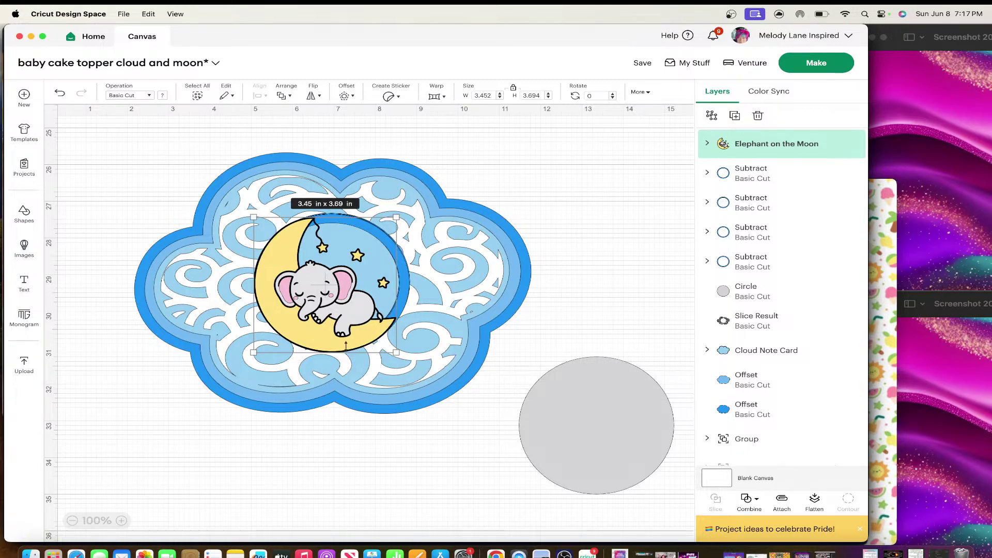
pyautogui.moveTo(346, 345); pyautogui.dragTo(345, 344)
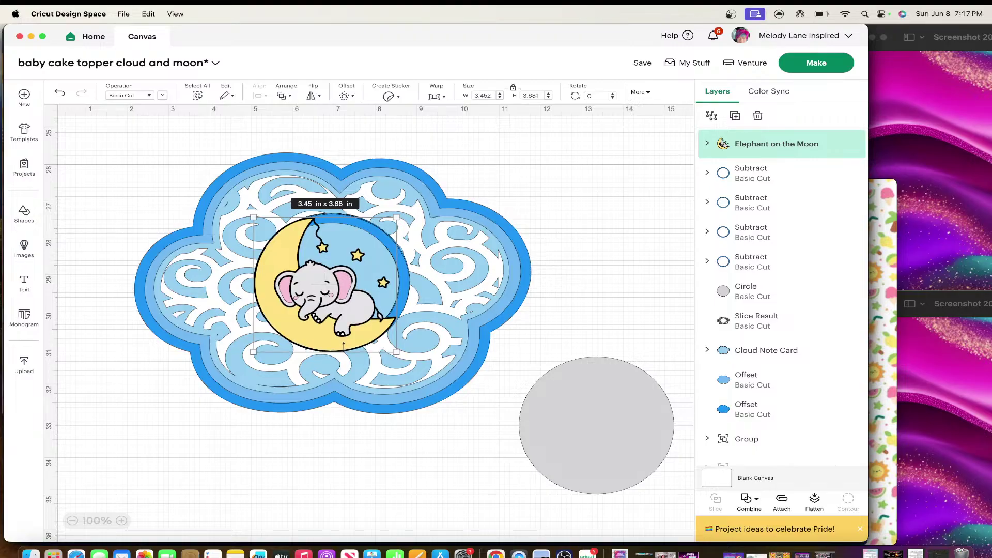
# - Expand the Elephant on the Moon group and identify its pink ear and cheek layers by briefly hiding and restoring them
pyautogui.click(708, 144)
pyautogui.scroll(-3, 751, 217)
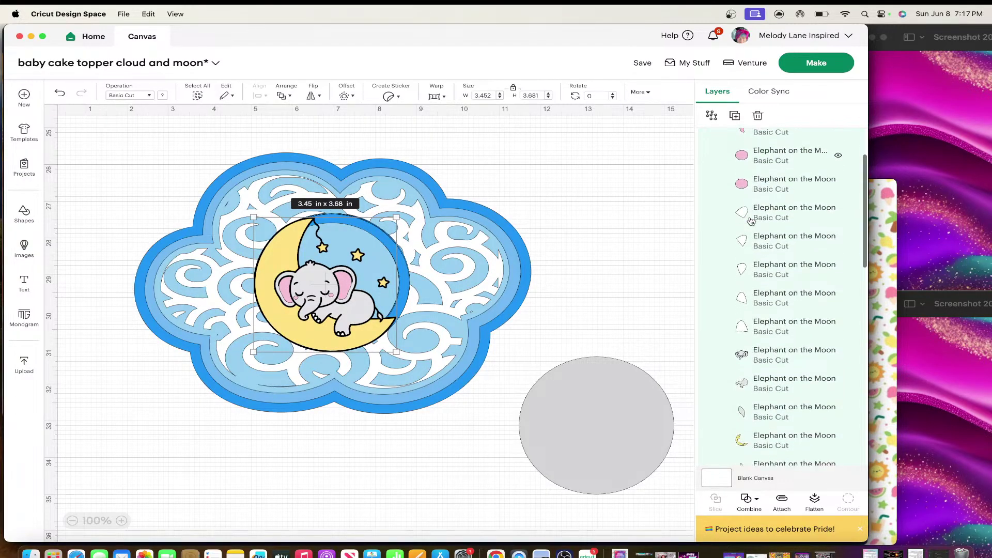
pyautogui.scroll(5, 750, 221)
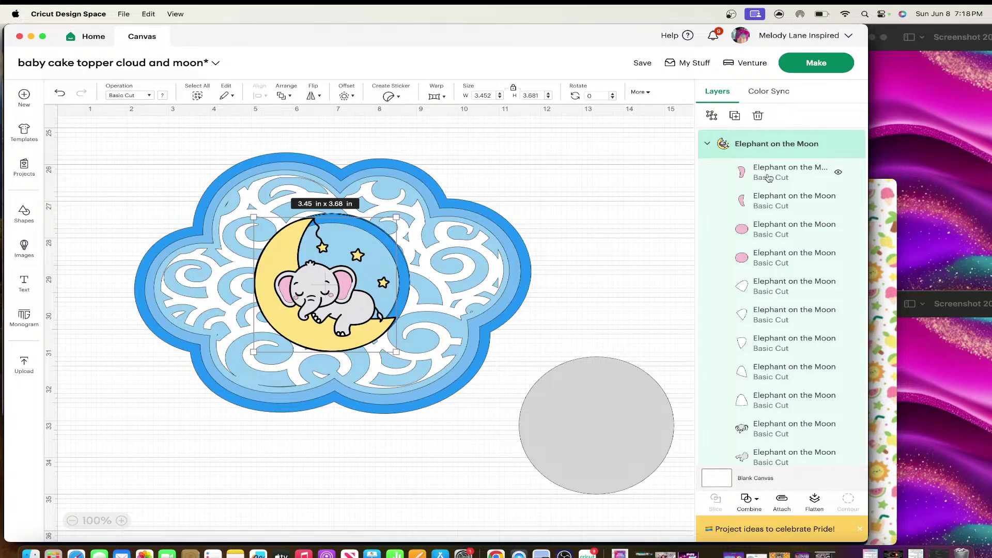
pyautogui.click(839, 172)
pyautogui.click(838, 172)
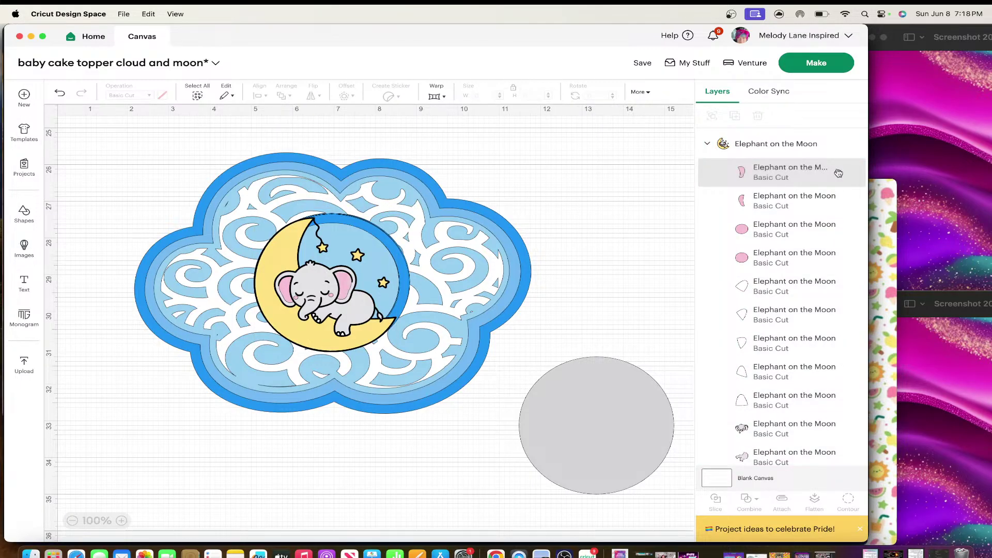
pyautogui.click(839, 230)
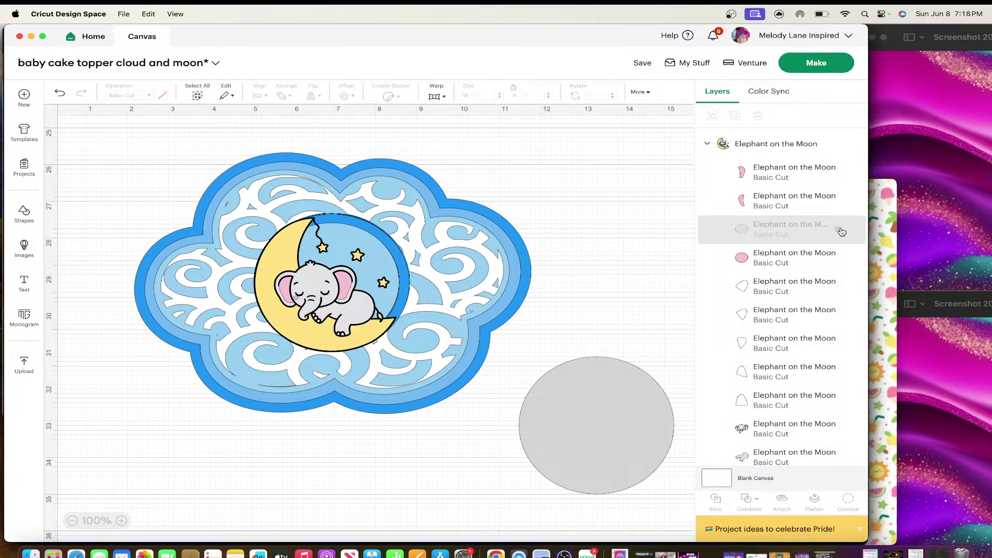
pyautogui.click(839, 229)
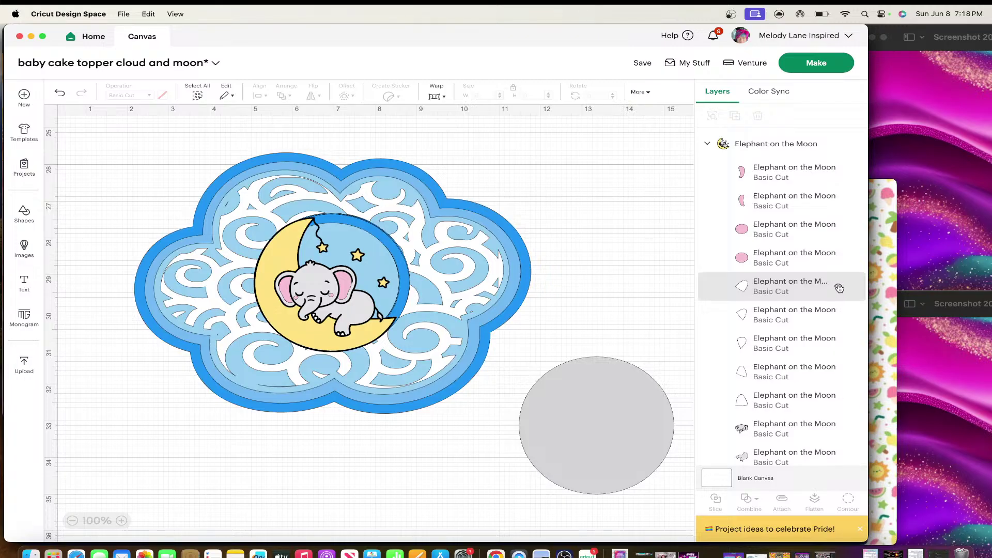
# - Hide the five small white toenail layers in the Elephant on the Moon group
pyautogui.scroll(-2, 838, 288)
pyautogui.click(838, 236)
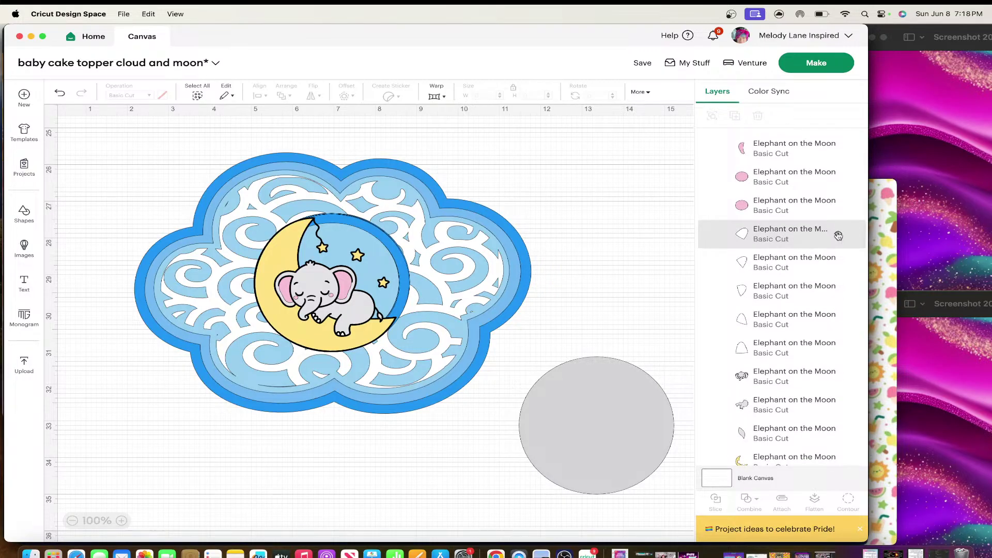
pyautogui.click(839, 264)
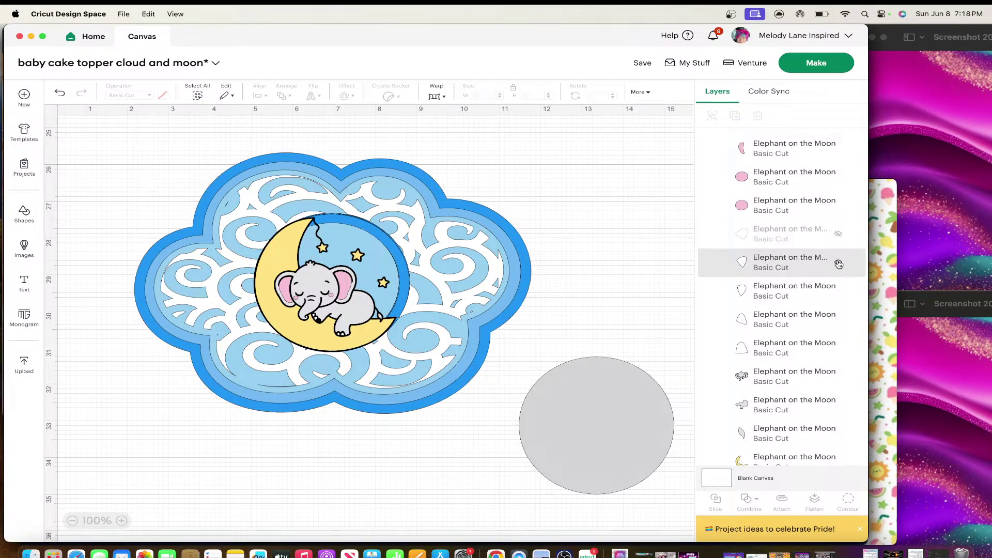
pyautogui.click(838, 292)
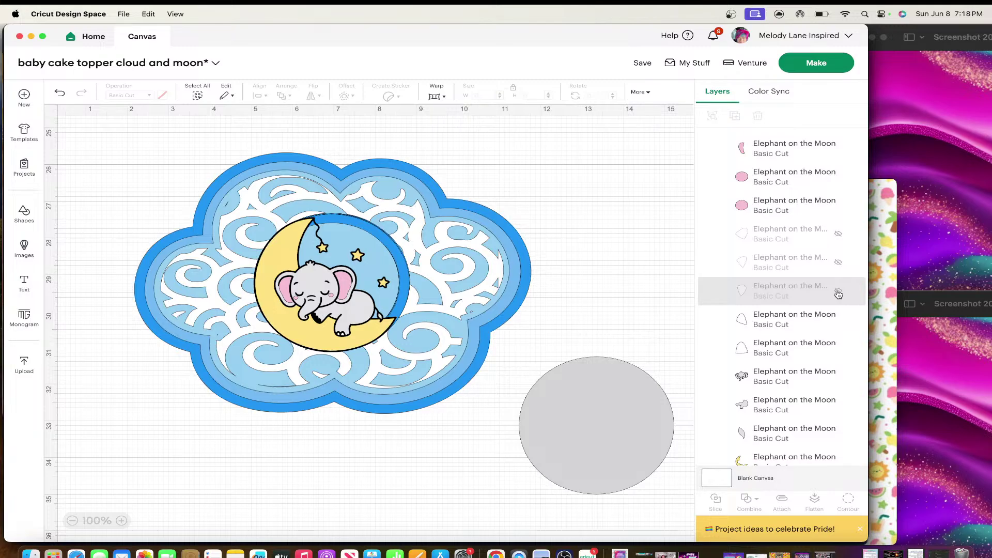
pyautogui.click(838, 319)
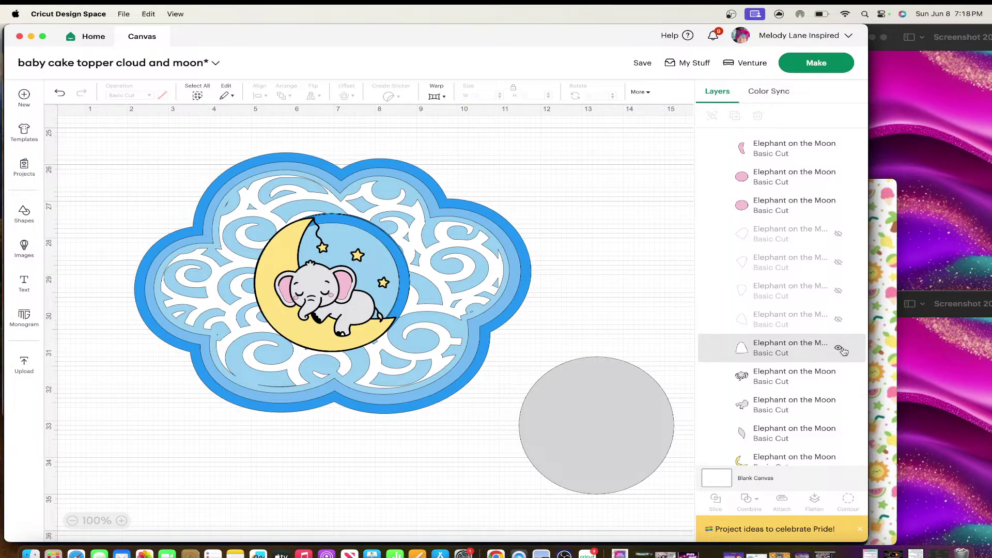
pyautogui.click(839, 348)
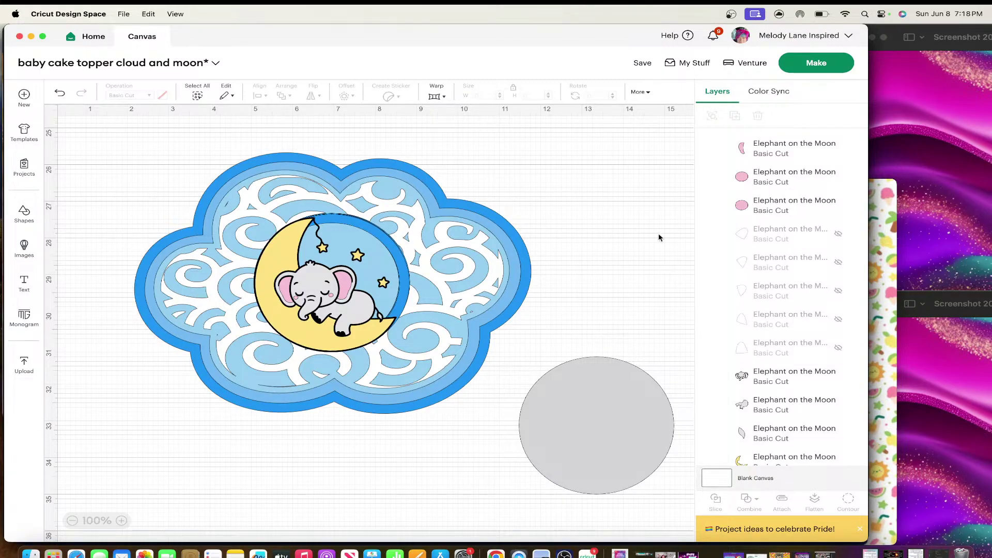
# - Duplicate the black moon silhouette layer of the Elephant on the Moon group and place the copy just below the cloud
pyautogui.click(341, 307)
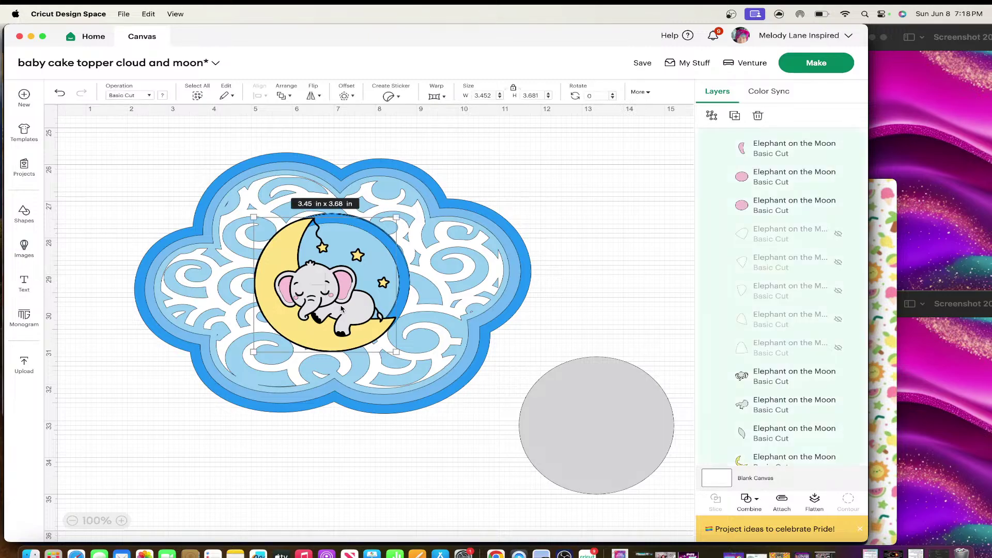
pyautogui.scroll(2, 786, 250)
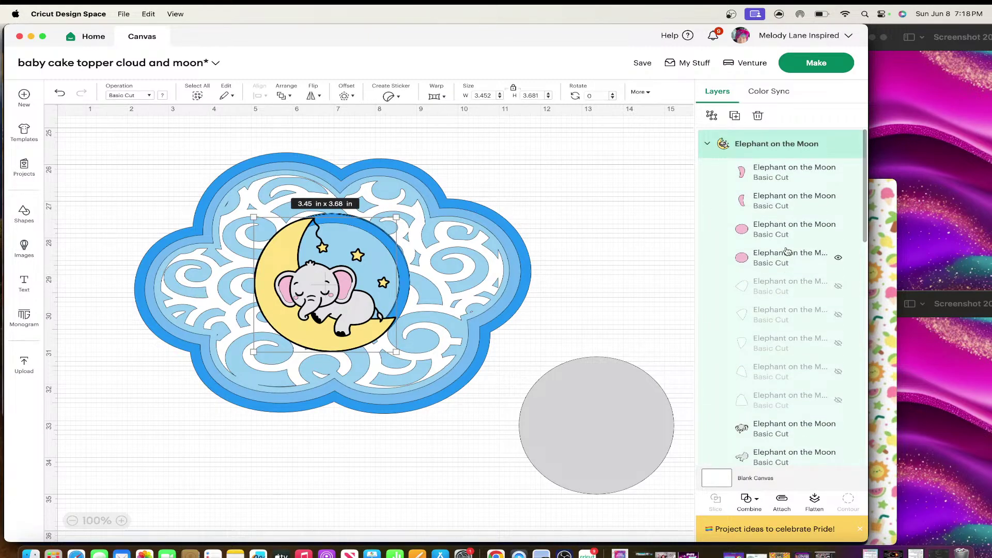
pyautogui.scroll(-10, 786, 250)
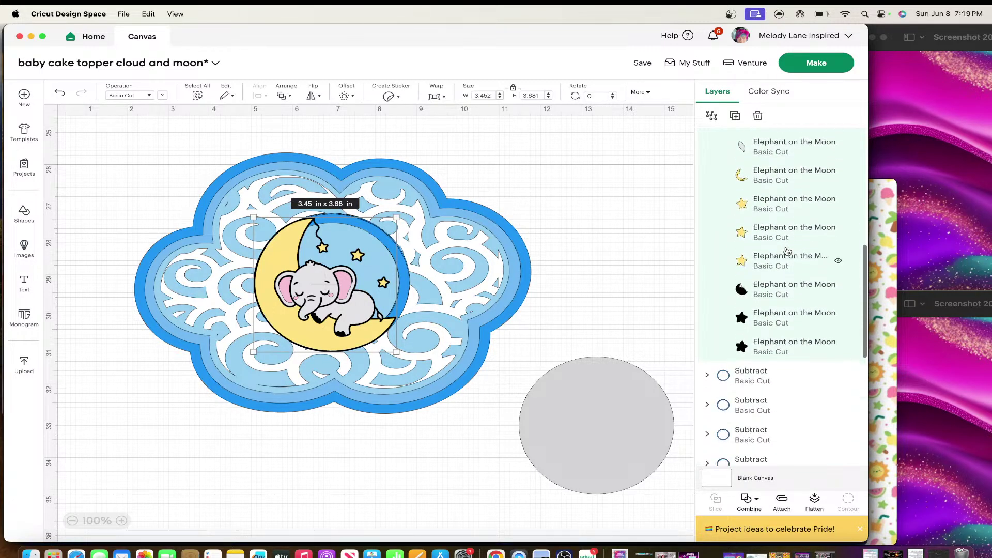
pyautogui.click(747, 266)
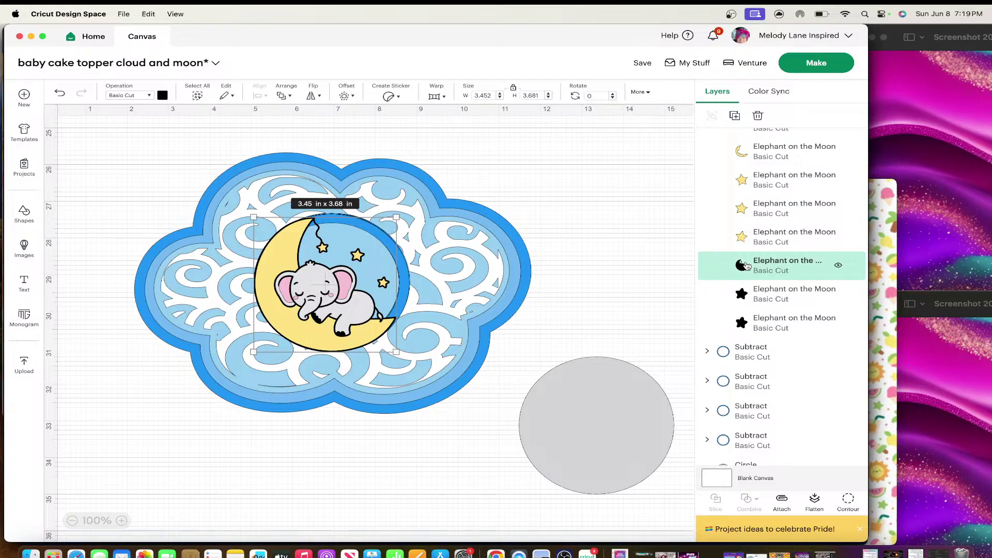
pyautogui.press('super+d')
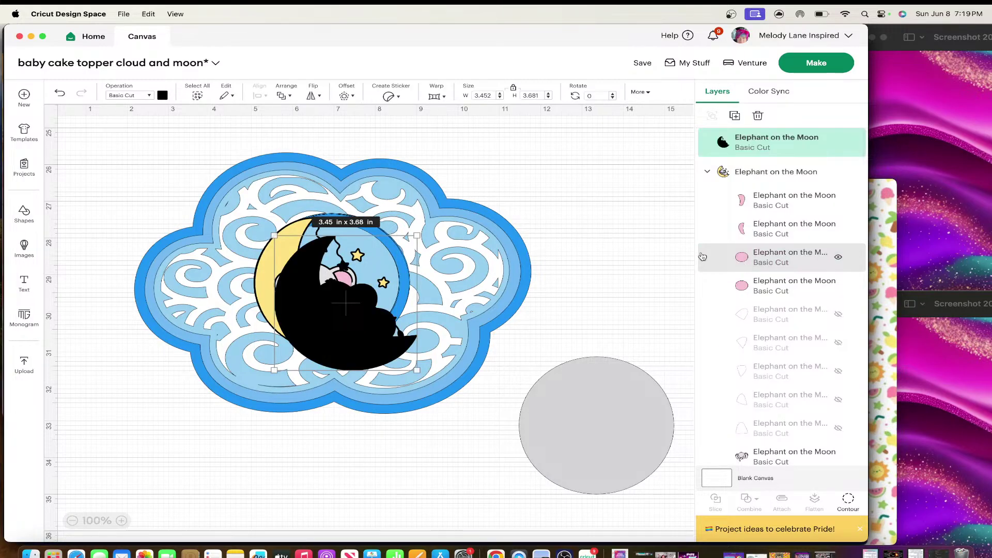
pyautogui.moveTo(345, 304); pyautogui.dragTo(345, 482)
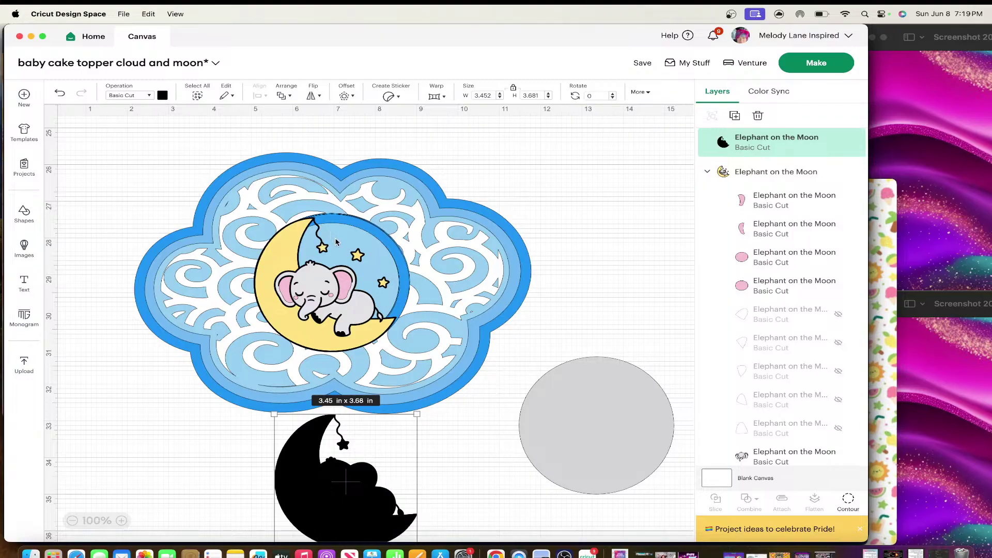
pyautogui.scroll(-3, 346, 343)
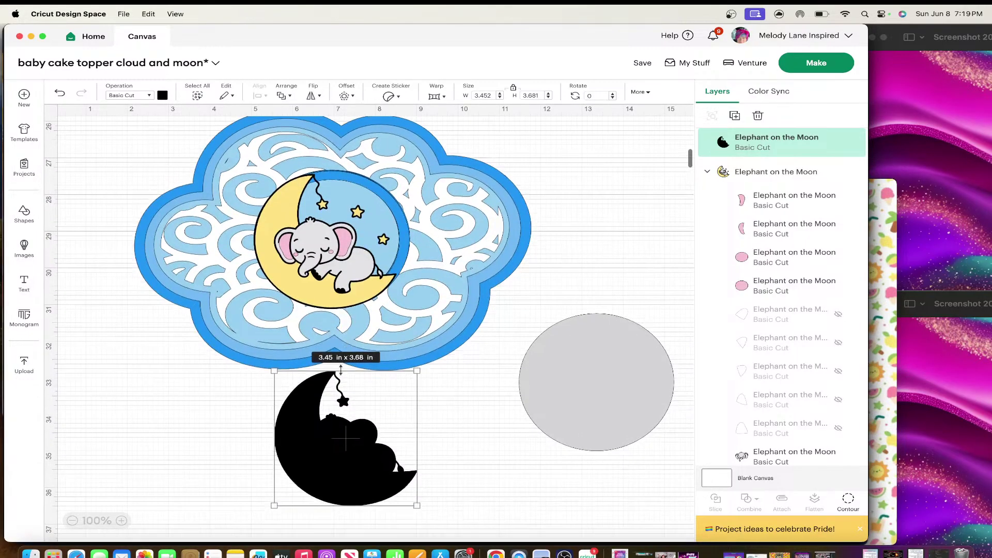
pyautogui.moveTo(343, 403); pyautogui.dragTo(335, 420)
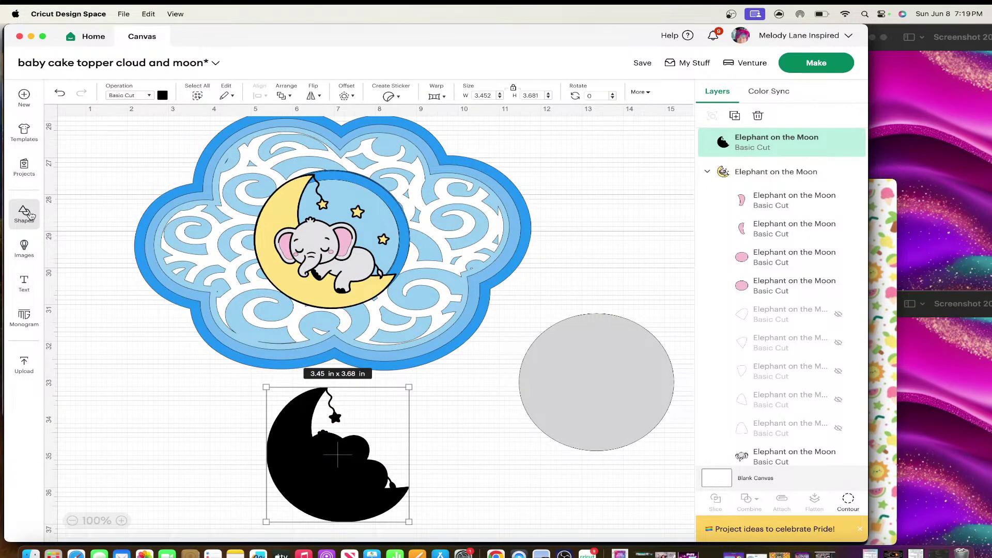
# - Add a circle, shrink it to about 0.76 in, and place it over the copied silhouette's hanging star string
pyautogui.click(24, 214)
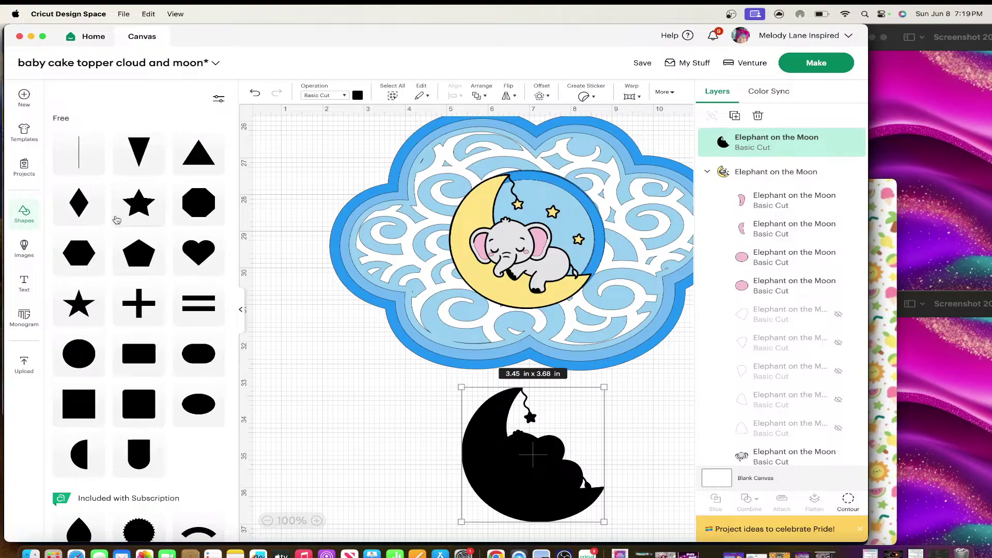
pyautogui.click(81, 354)
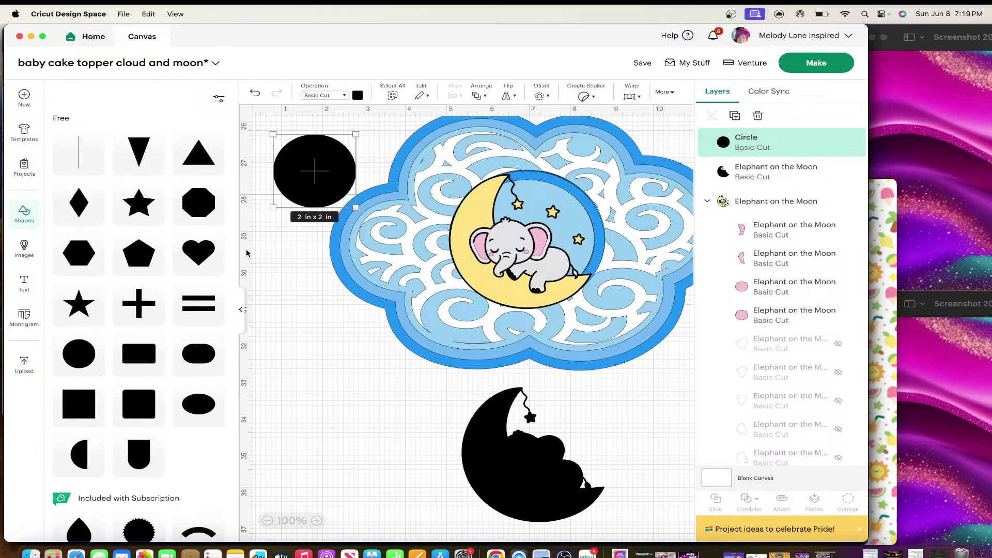
pyautogui.click(240, 310)
pyautogui.moveTo(112, 158); pyautogui.dragTo(450, 411)
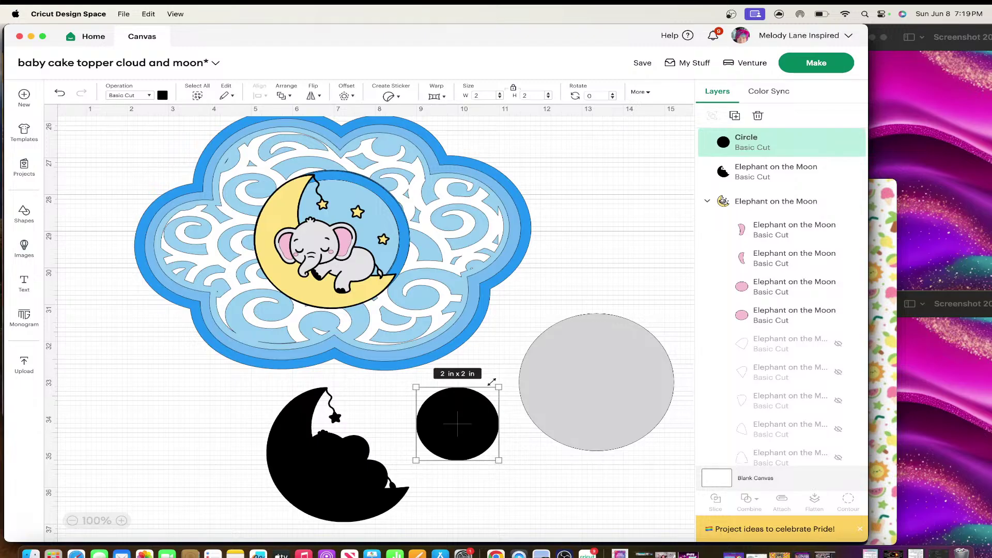
pyautogui.moveTo(498, 386); pyautogui.dragTo(337, 404)
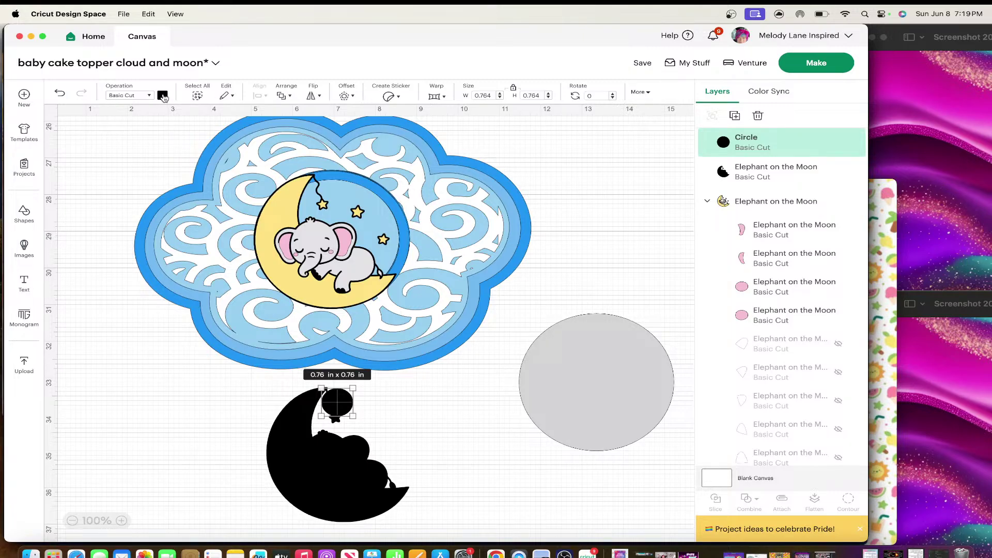
# - Recolor the small circle pink (#f4abc7)
pyautogui.click(162, 95)
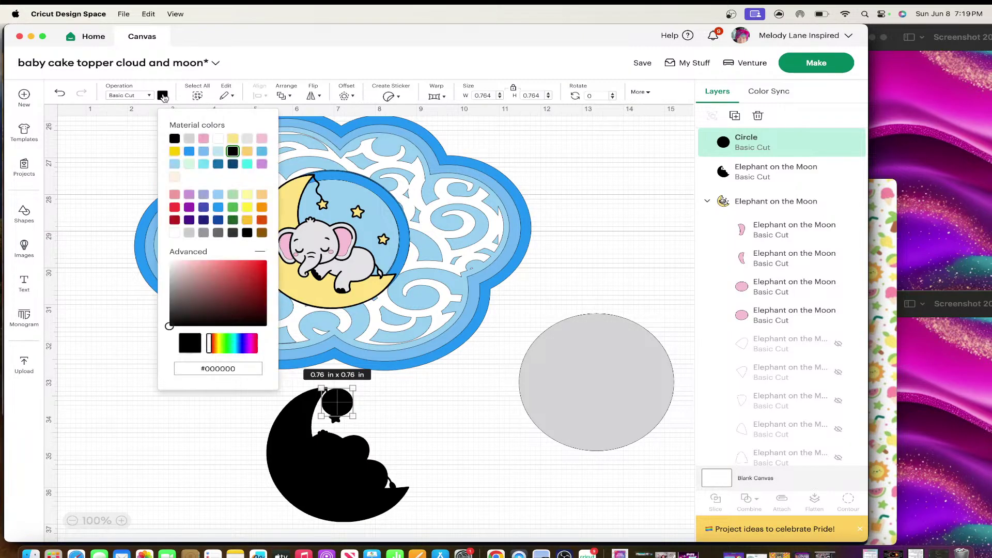
pyautogui.click(204, 140)
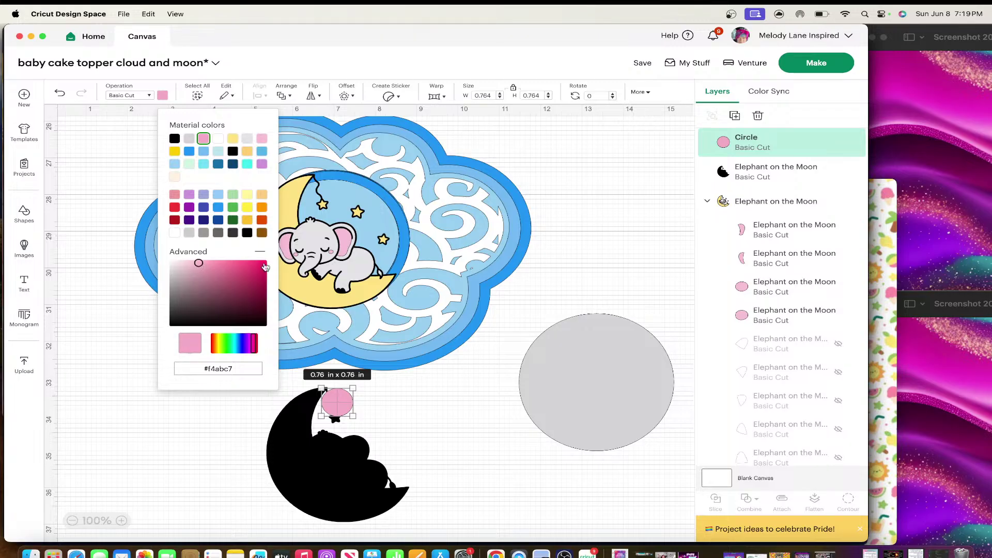
pyautogui.click(214, 425)
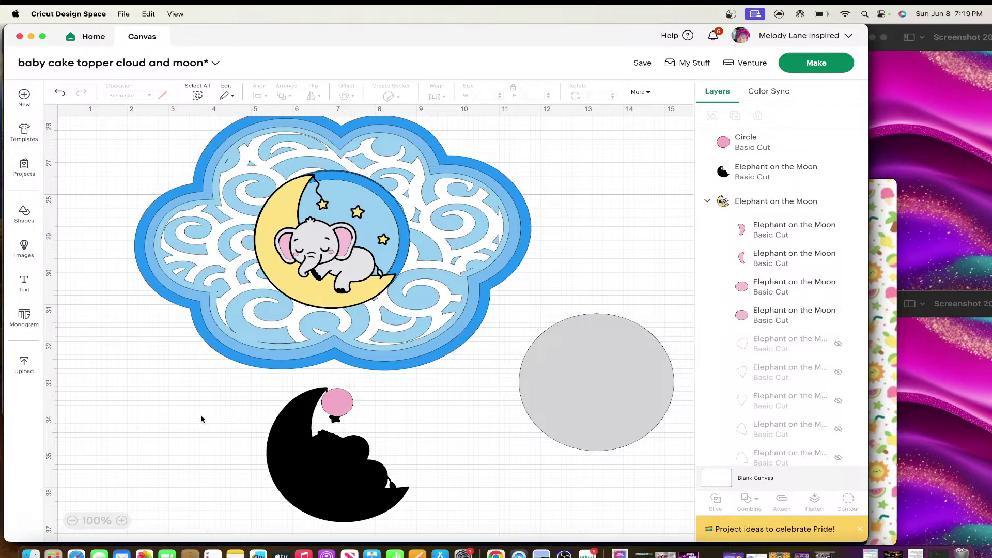
# - Enlarge the pink circle to about 0.81 in and fine-tune its position so it covers the string between moon tip and star
pyautogui.click(336, 409)
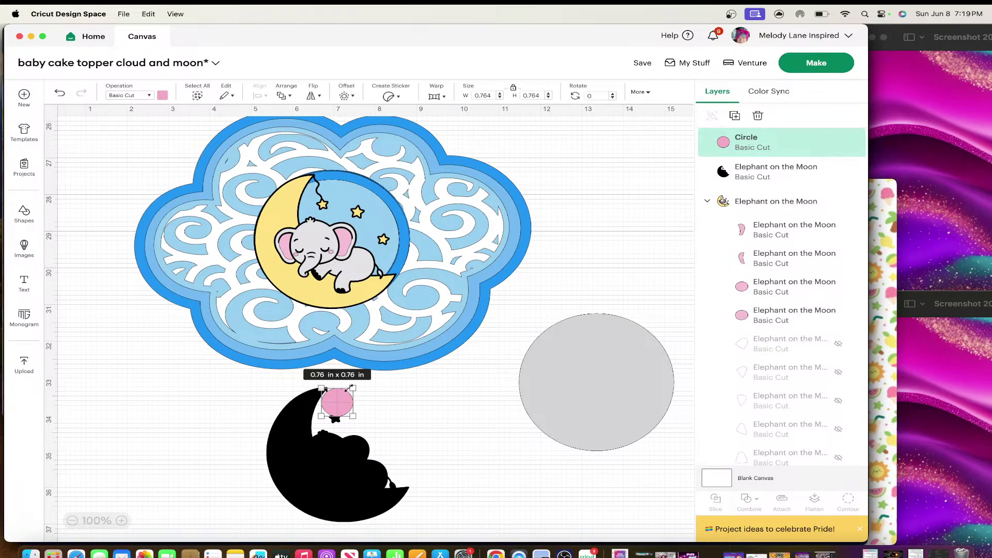
pyautogui.moveTo(352, 387); pyautogui.dragTo(351, 386)
pyautogui.click(215, 408)
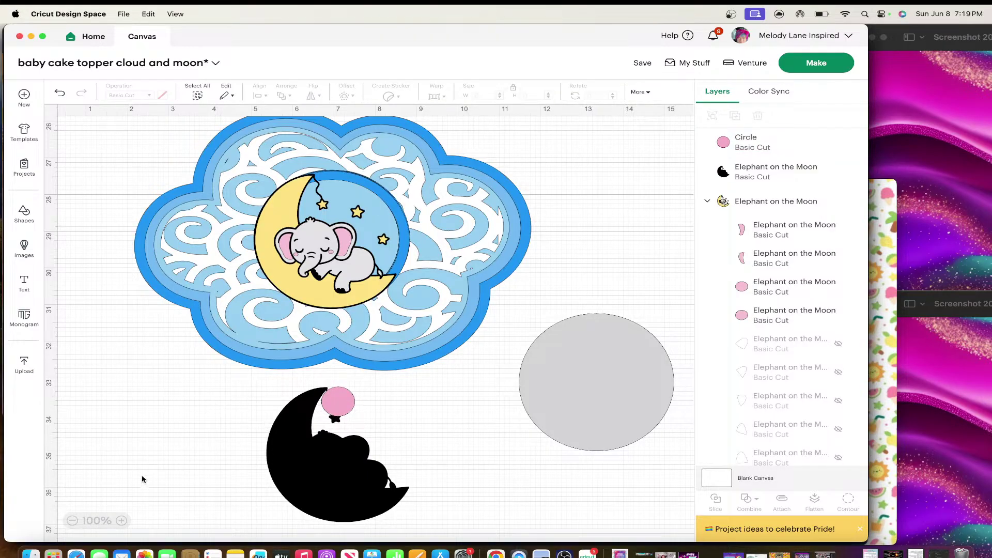
pyautogui.click(122, 521)
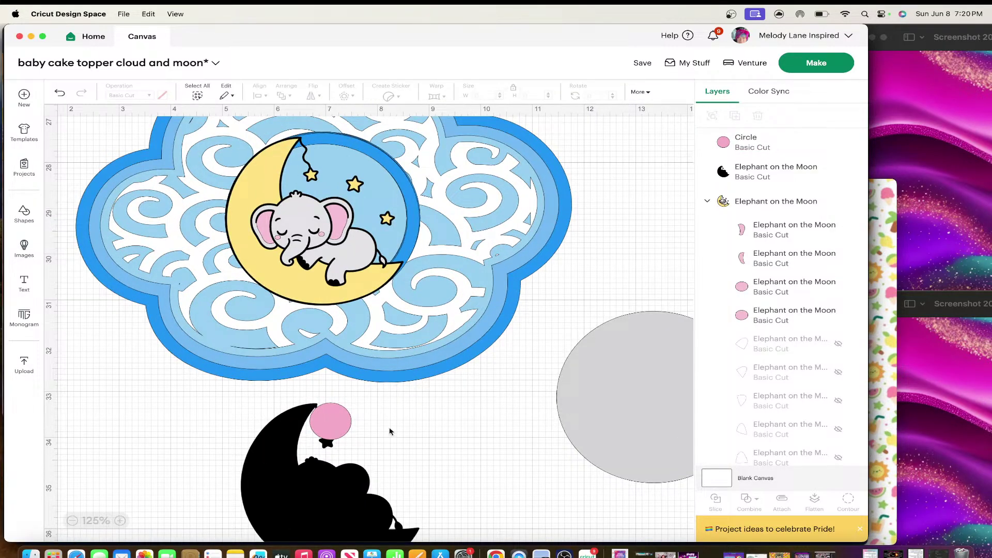
pyautogui.click(346, 423)
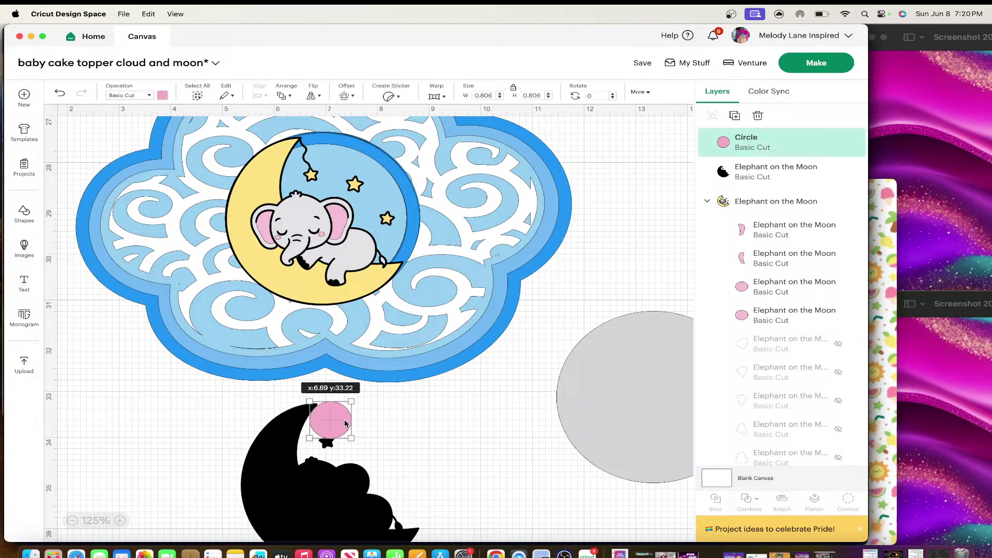
pyautogui.moveTo(346, 423); pyautogui.dragTo(347, 424)
pyautogui.click(401, 442)
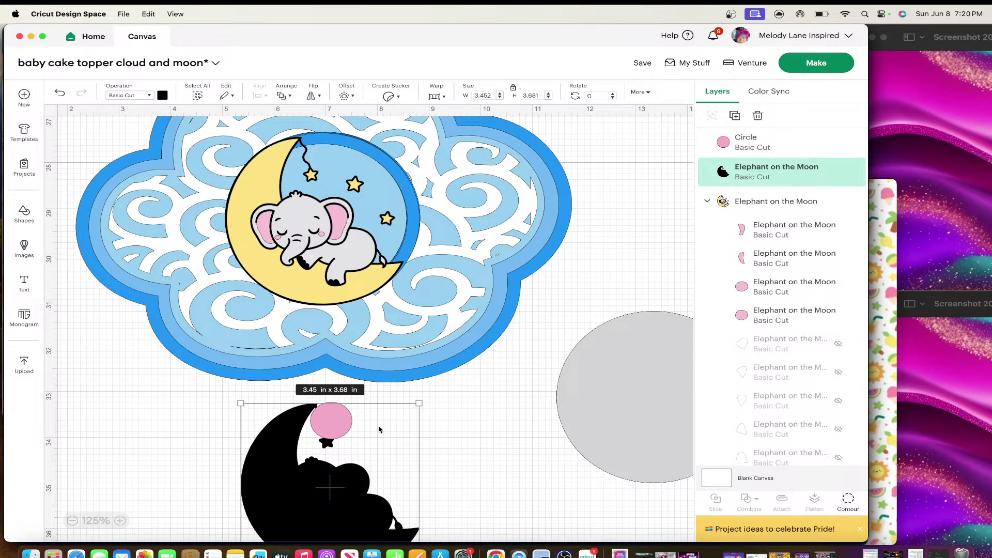
pyautogui.click(447, 442)
pyautogui.click(340, 414)
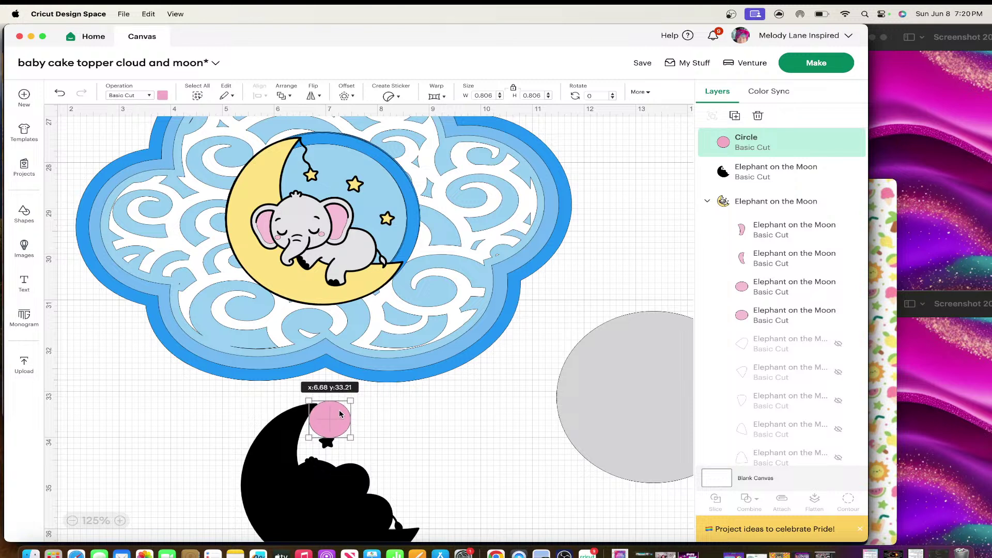
pyautogui.moveTo(340, 414); pyautogui.dragTo(341, 415)
pyautogui.click(424, 431)
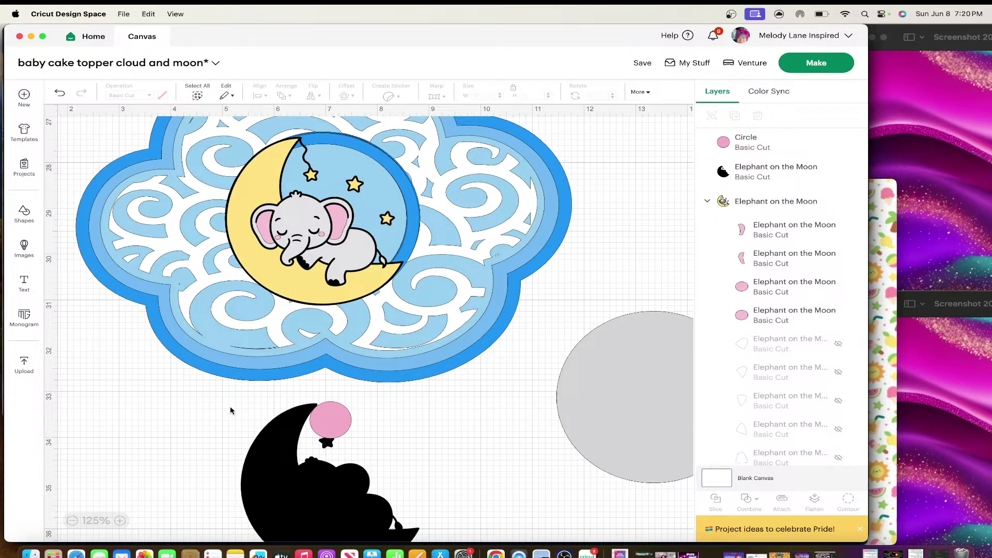
# - Slice the black silhouette copy with the pink circle and delete the circle and cut-out string pieces
pyautogui.moveTo(229, 406); pyautogui.dragTo(427, 539)
pyautogui.scroll(-2, 427, 540)
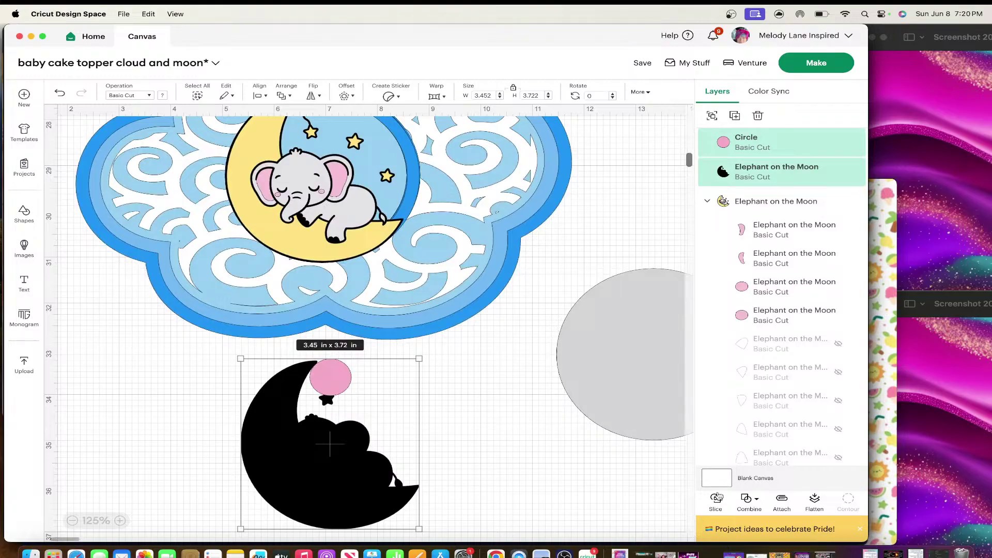
pyautogui.click(717, 498)
pyautogui.click(349, 385)
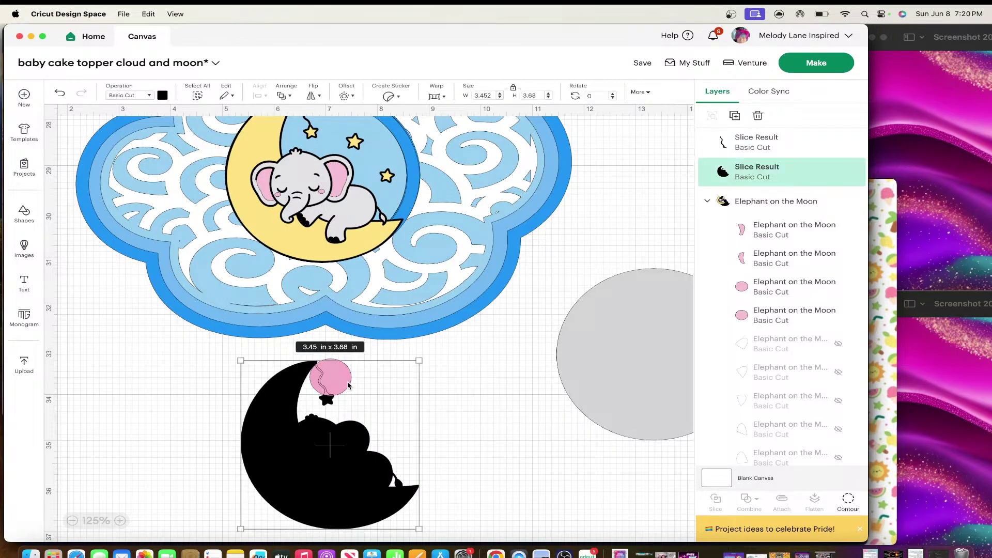
pyautogui.click(480, 417)
pyautogui.moveTo(350, 380)
pyautogui.mouseDown()
pyautogui.moveTo(382, 381)
pyautogui.moveTo(328, 391)
pyautogui.moveTo(340, 392)
pyautogui.mouseUp()
pyautogui.press('Delete')
pyautogui.click(323, 380)
pyautogui.press('Delete')
pyautogui.press('Delete')
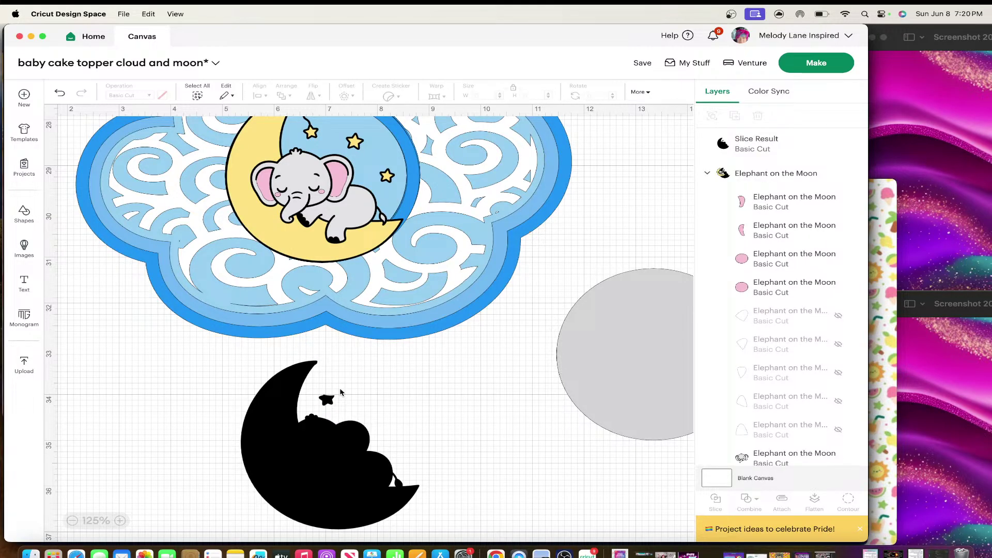
# - Hide the detached star contour of the sliced moon silhouette
pyautogui.moveTo(284, 406); pyautogui.dragTo(278, 408)
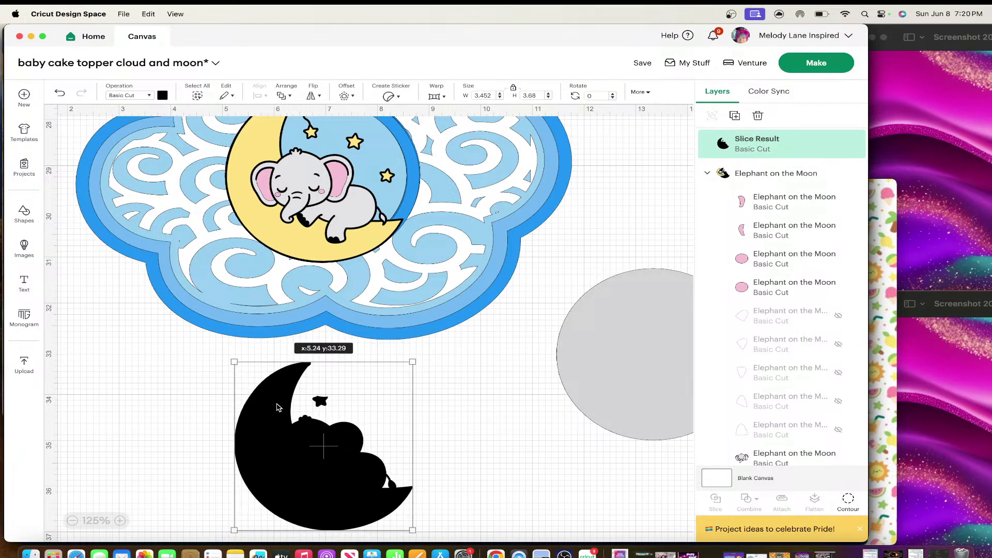
pyautogui.click(849, 500)
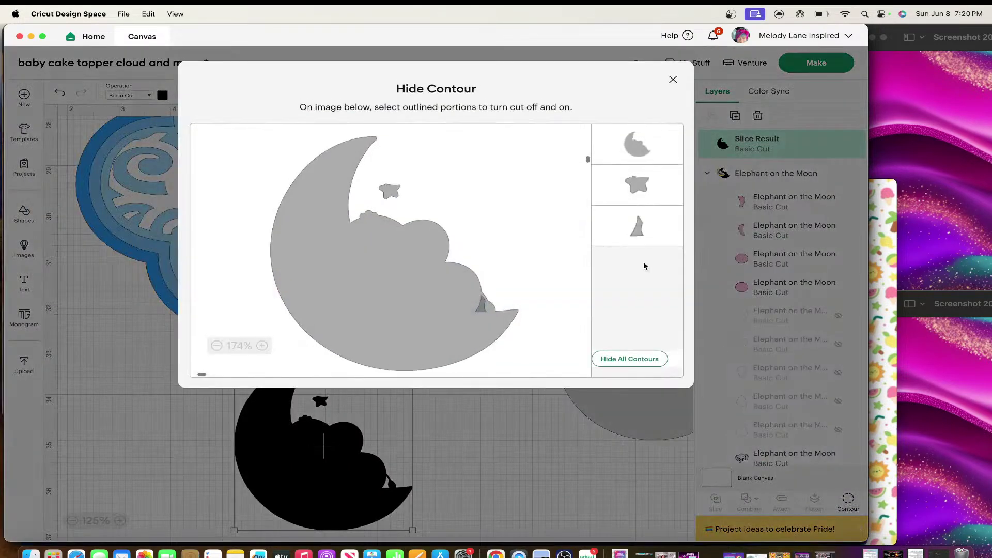
pyautogui.click(389, 188)
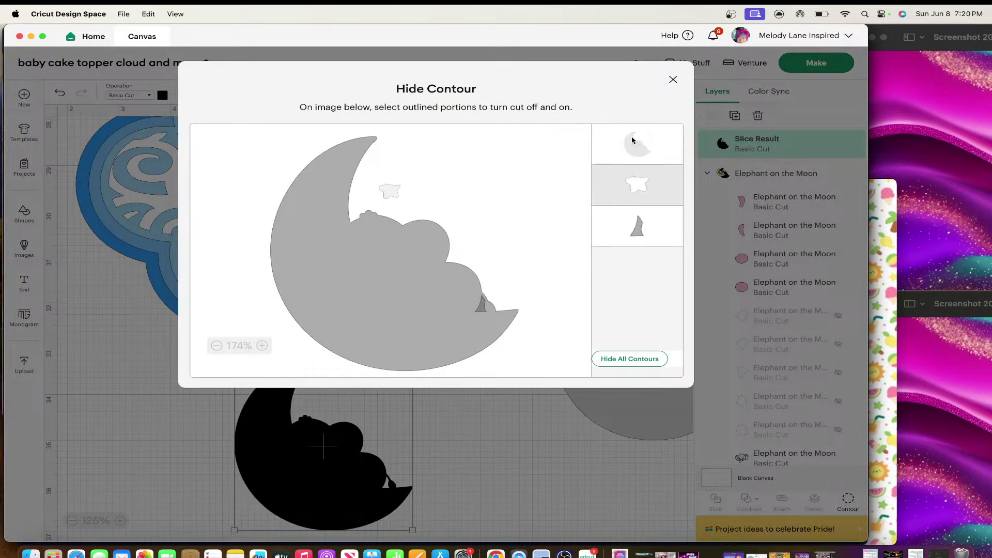
pyautogui.click(673, 79)
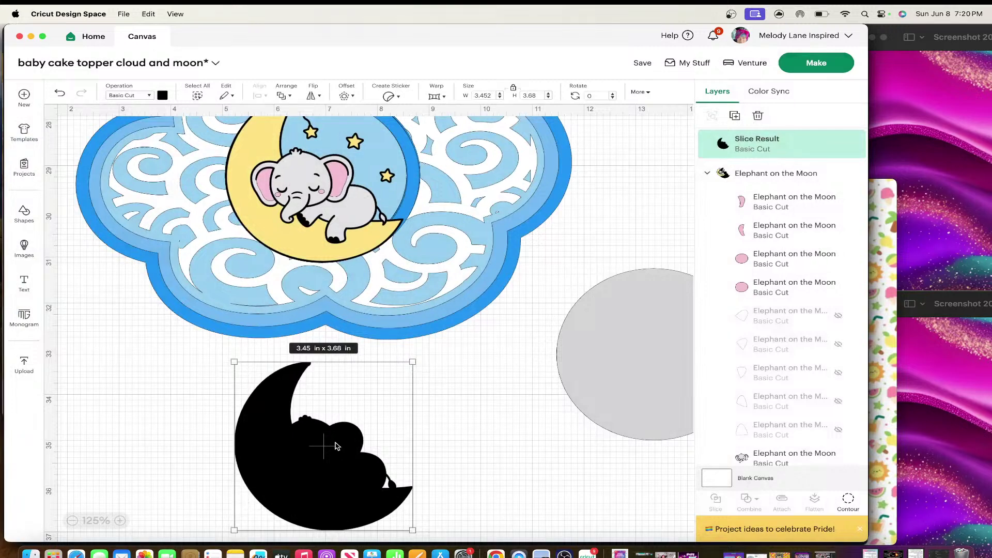
# - Hide the original black moon silhouette layer and place the edited silhouette over the elephant moon design
pyautogui.scroll(-10, 764, 264)
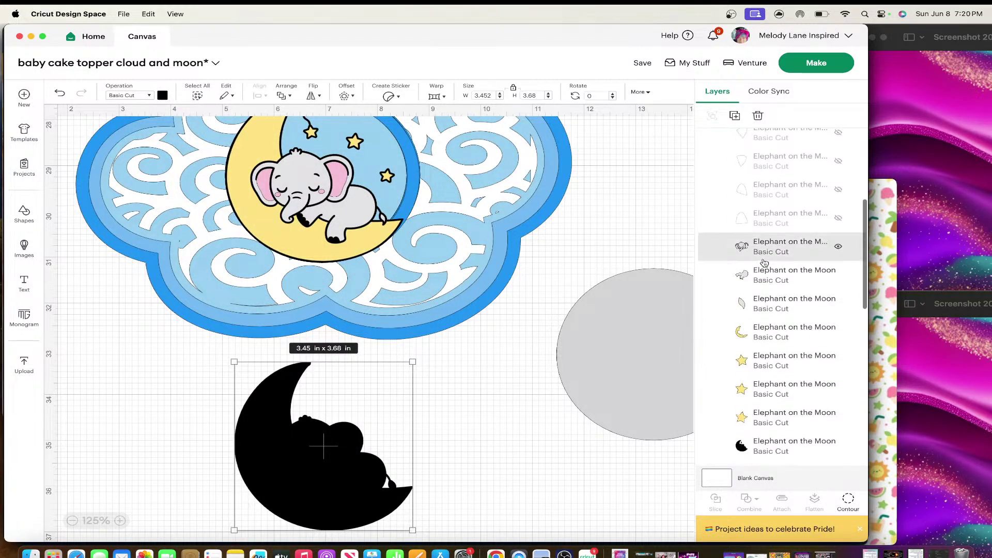
pyautogui.scroll(-1, 775, 261)
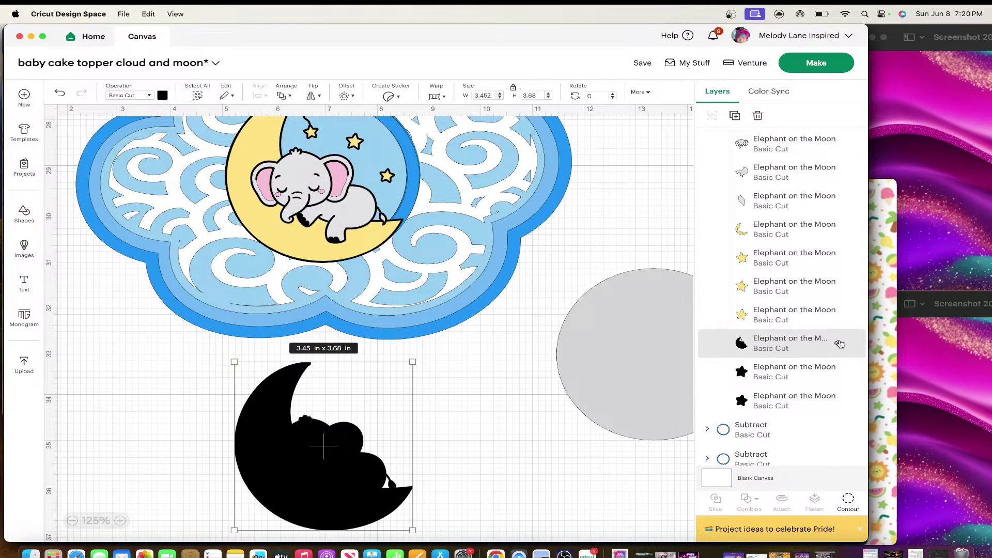
pyautogui.click(839, 345)
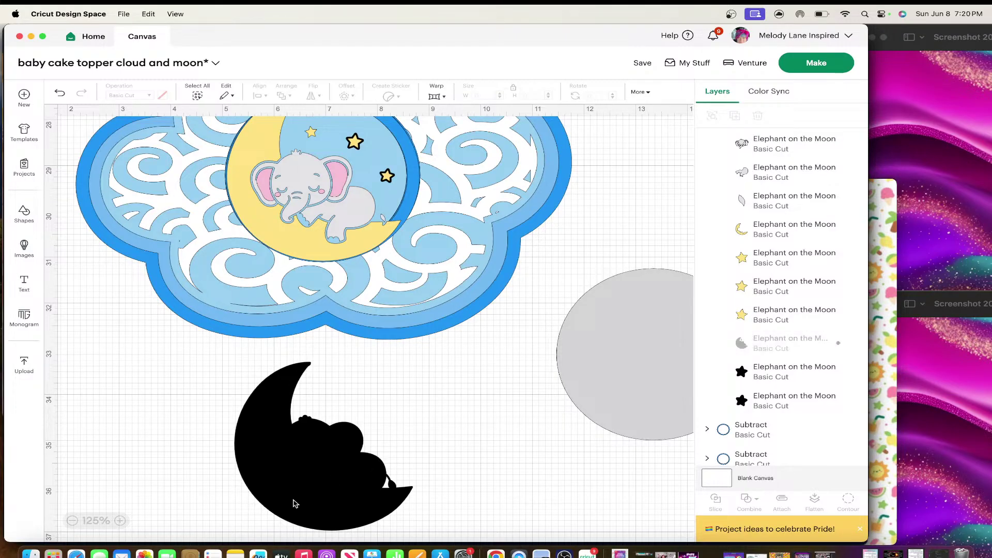
pyautogui.moveTo(309, 458); pyautogui.dragTo(305, 193)
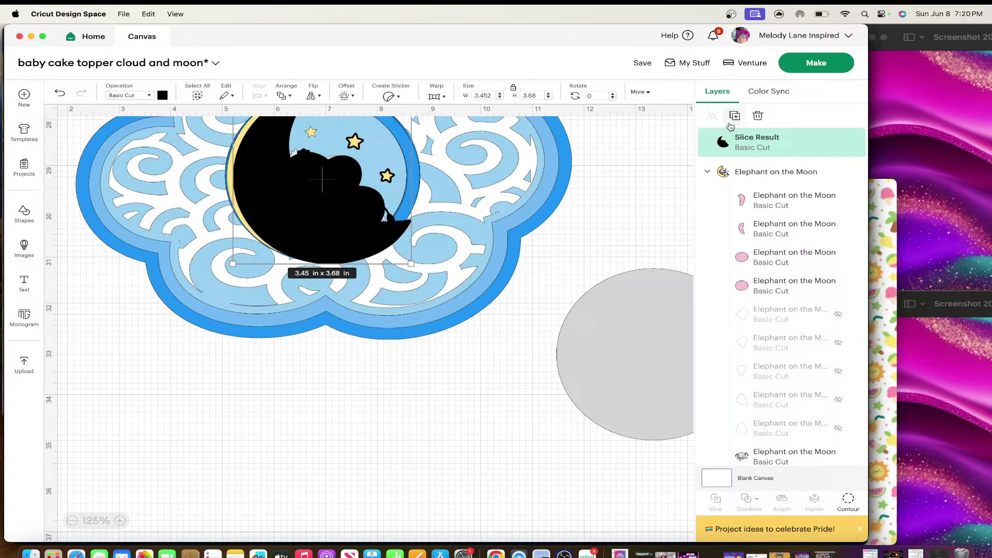
# - Move the sliced black silhouette beneath the elephant, moon and star layers inside the Elephant on the Moon group and align it as their outline
pyautogui.moveTo(746, 143); pyautogui.dragTo(794, 436)
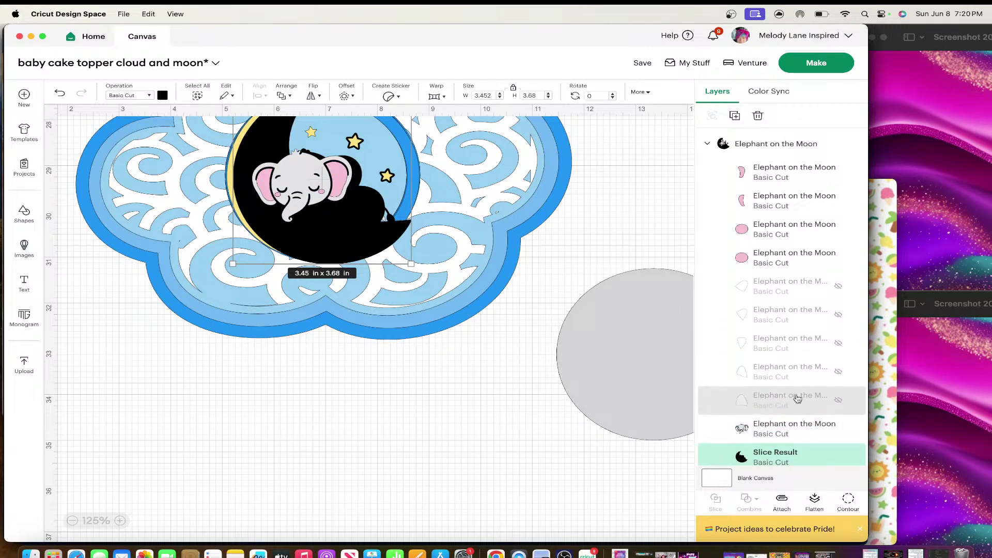
pyautogui.scroll(-5, 796, 398)
pyautogui.scroll(-2, 798, 397)
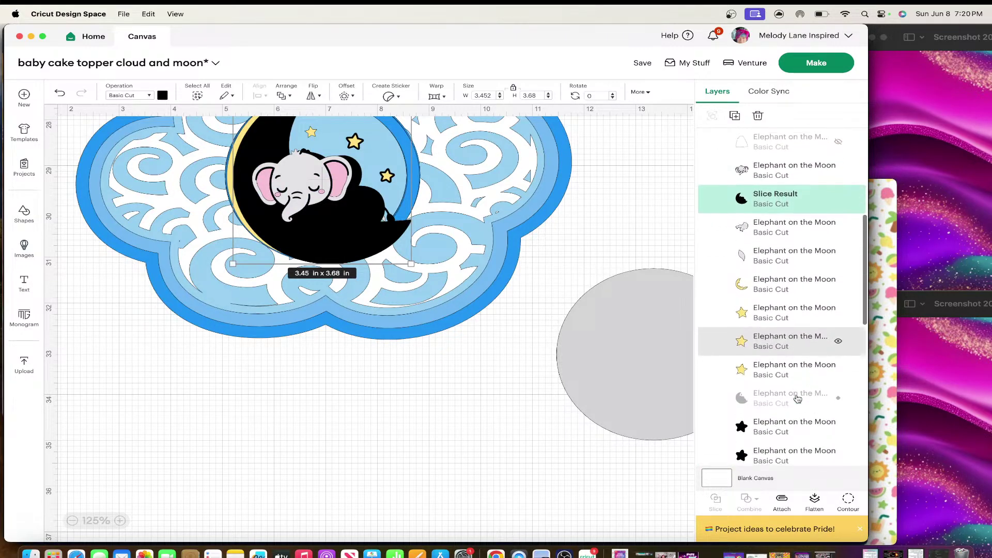
pyautogui.moveTo(770, 187); pyautogui.dragTo(790, 412)
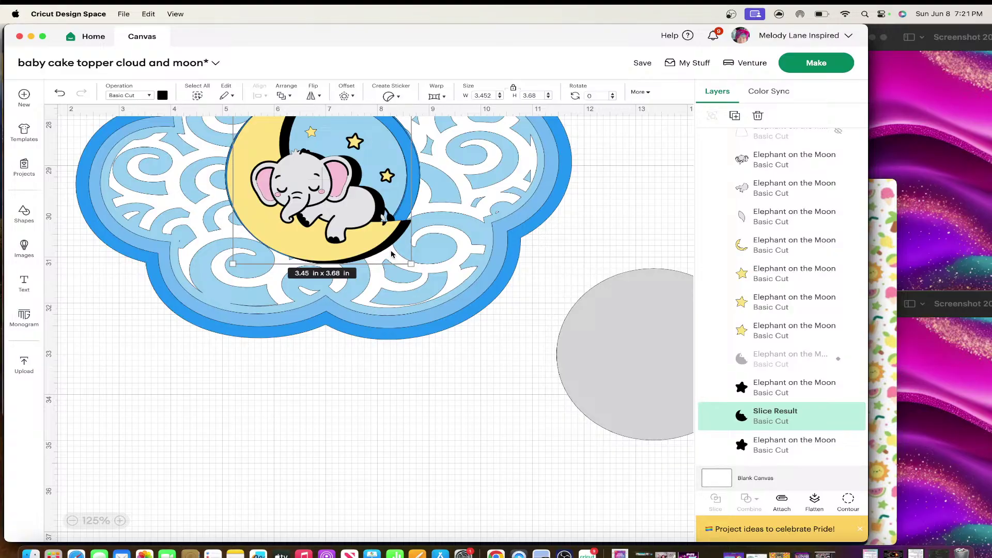
pyautogui.moveTo(392, 254); pyautogui.dragTo(383, 252)
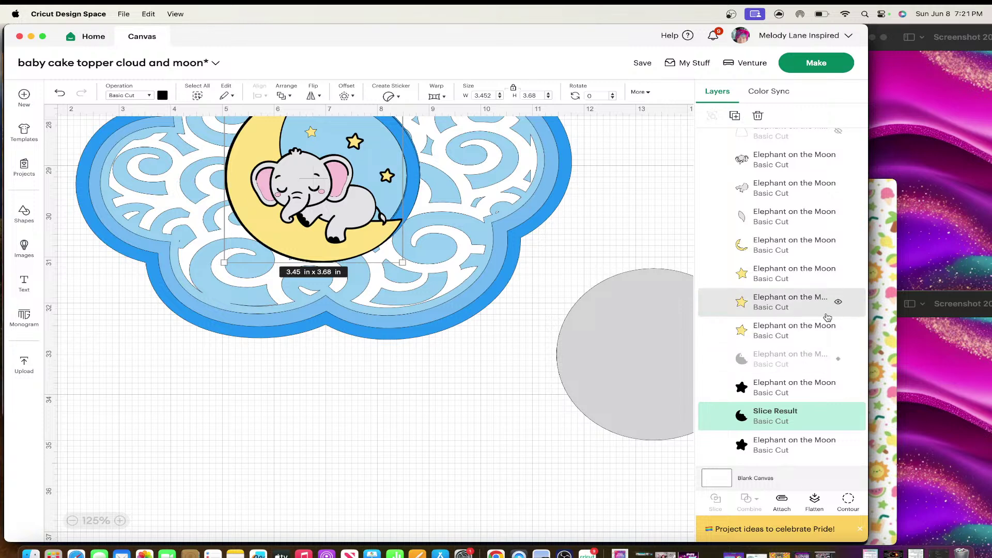
# - Hide the three yellow star layers and the two separate black star layers in the Elephant on the Moon group
pyautogui.scroll(2, 824, 318)
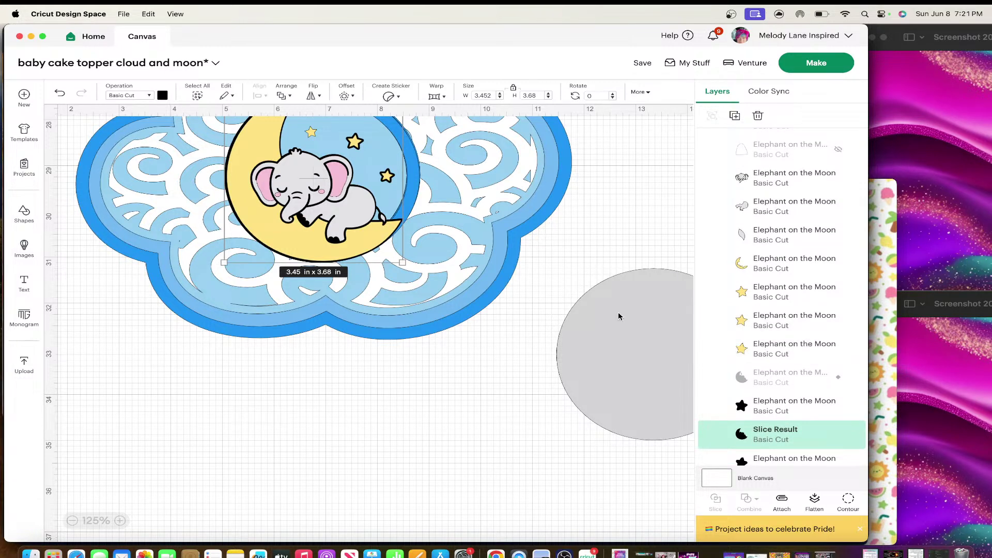
pyautogui.scroll(3, 621, 316)
pyautogui.click(838, 350)
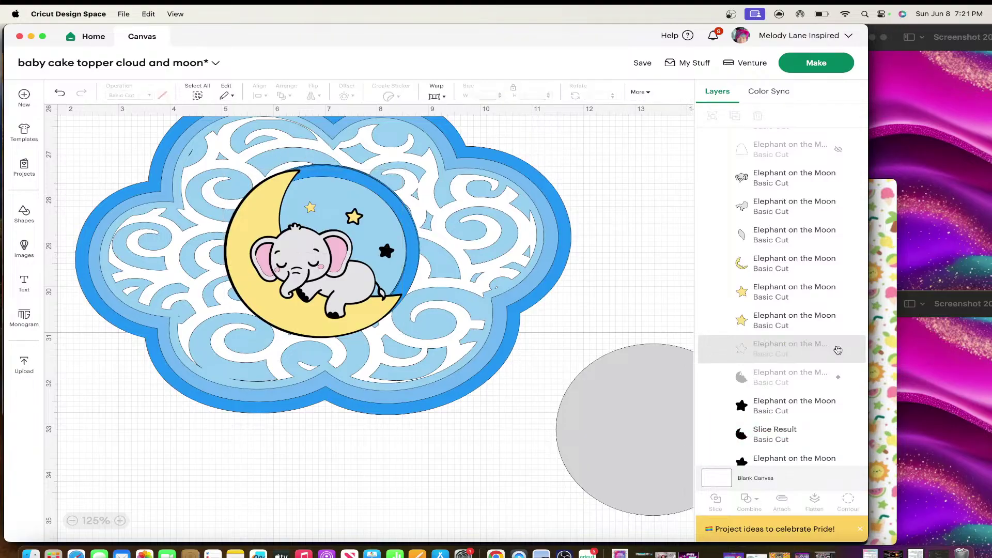
pyautogui.click(839, 351)
pyautogui.click(839, 350)
pyautogui.click(838, 320)
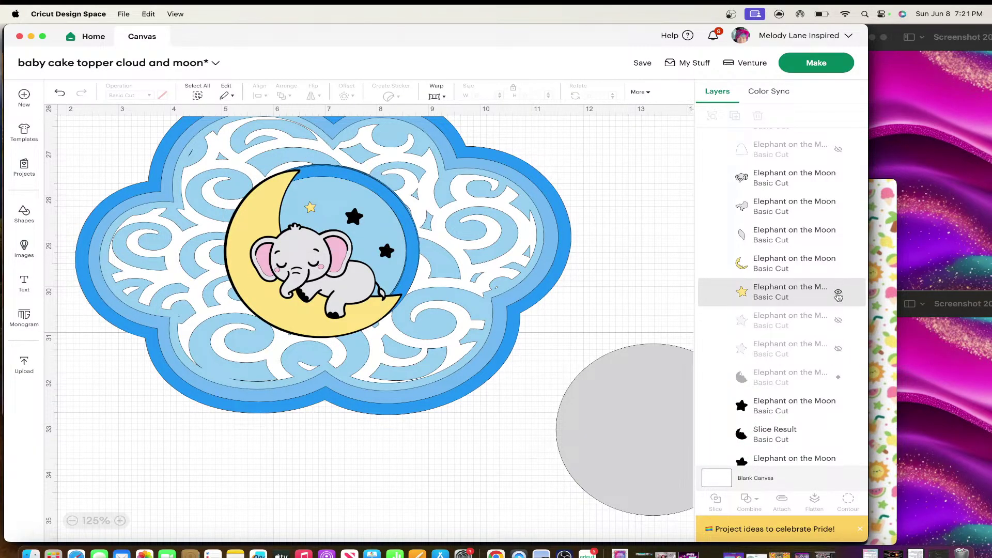
pyautogui.click(839, 292)
pyautogui.scroll(-1, 840, 405)
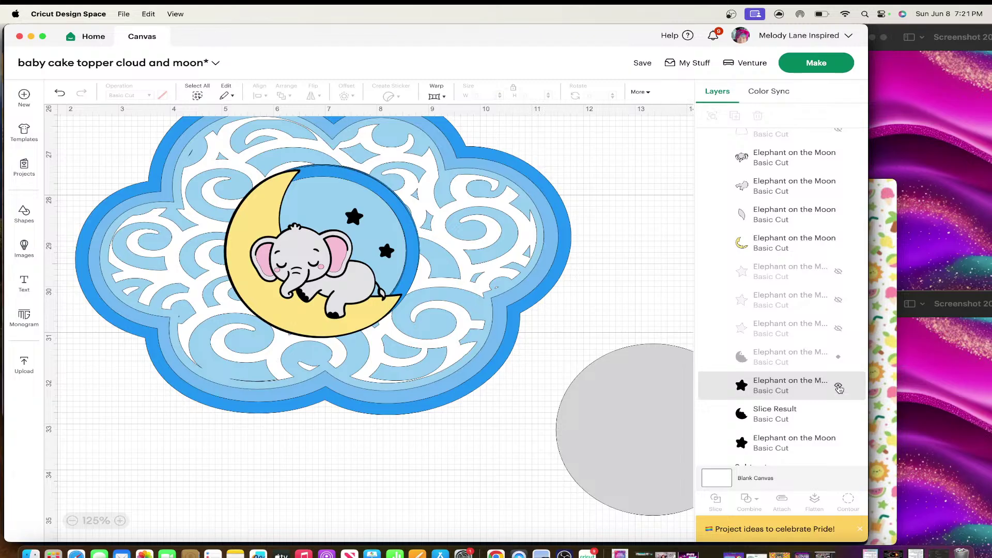
pyautogui.click(839, 386)
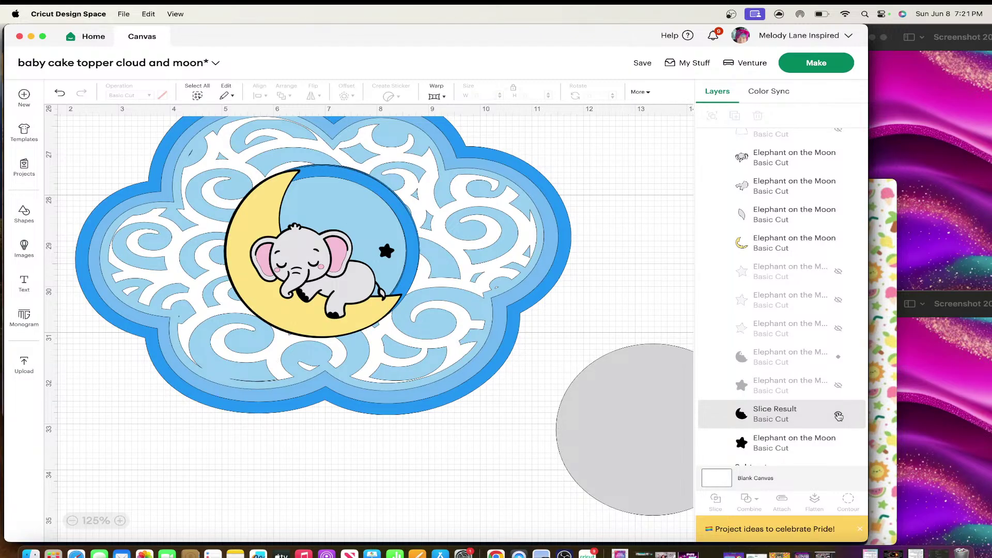
pyautogui.click(839, 445)
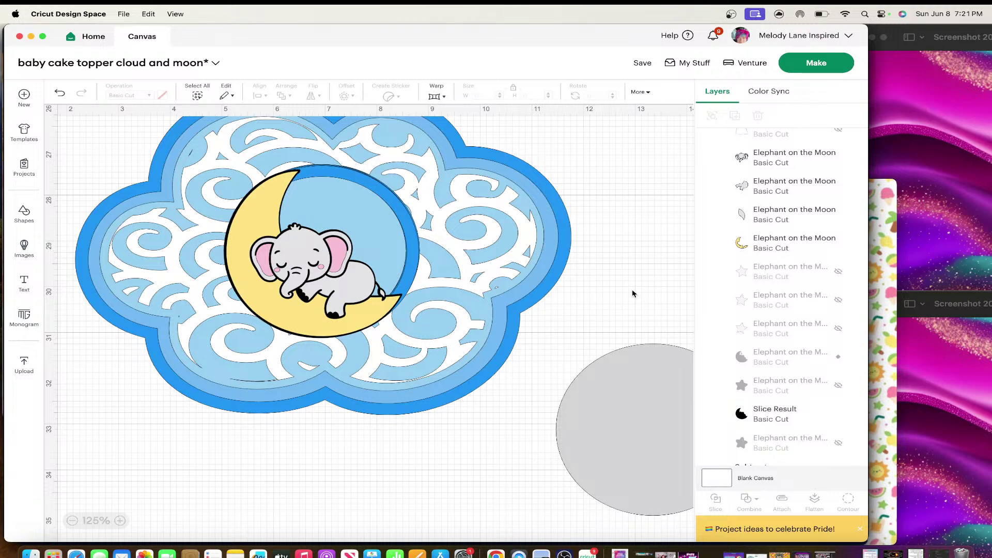
# - Move the grey circle slightly farther away from the cloud design
pyautogui.scroll(3, 617, 291)
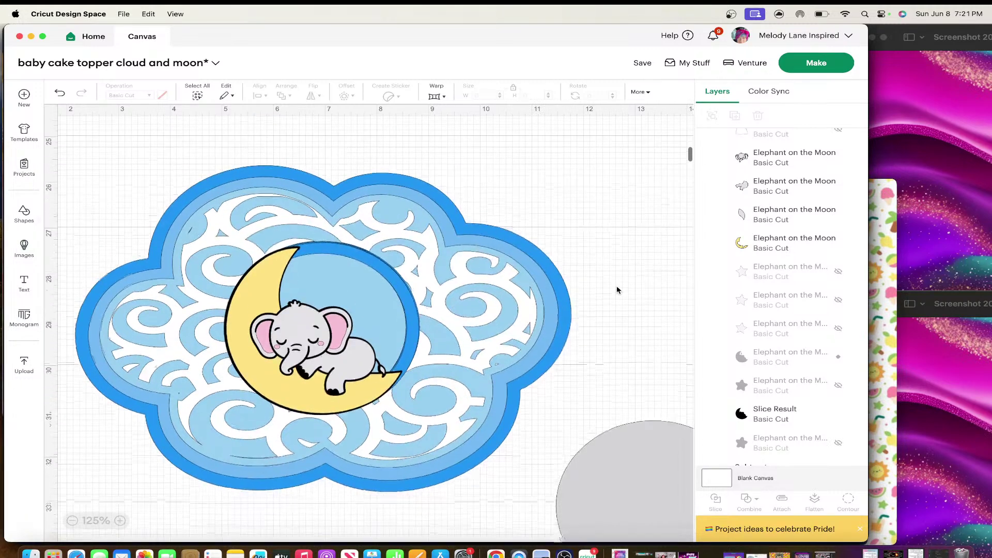
pyautogui.scroll(-2, 618, 291)
pyautogui.moveTo(633, 426); pyautogui.dragTo(646, 426)
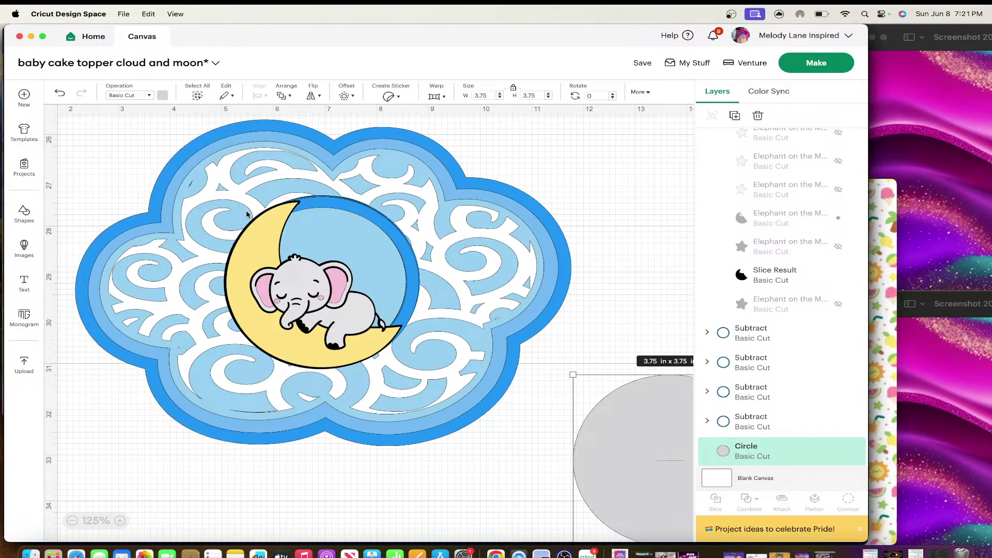
pyautogui.scroll(1, 247, 214)
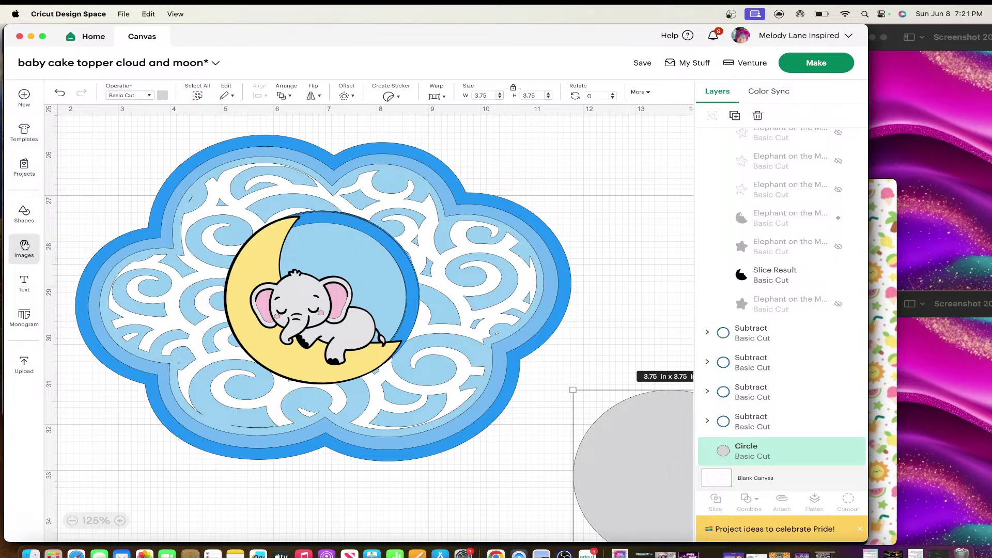
# - Search the image library for "baby"
pyautogui.click(25, 246)
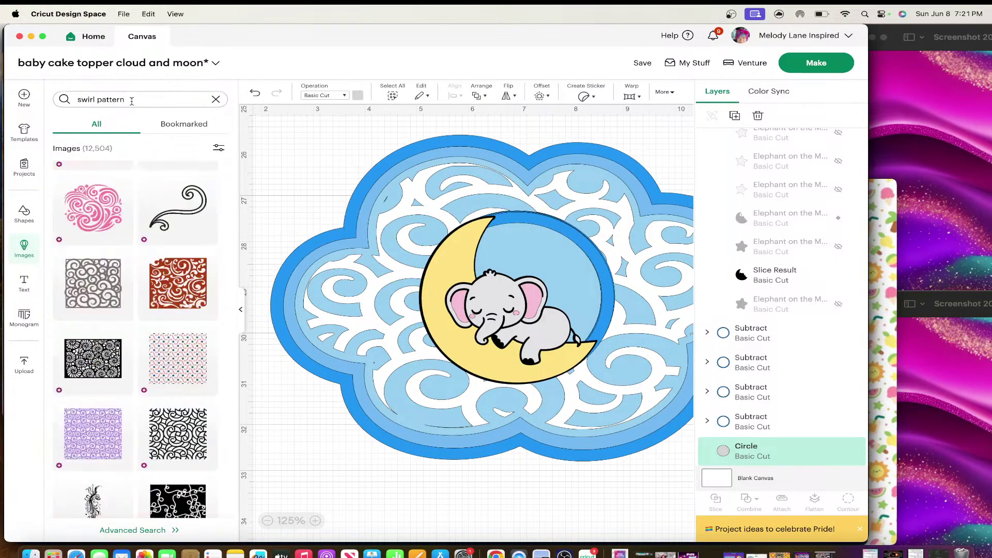
pyautogui.click(102, 98)
pyautogui.press('super+a')
pyautogui.press('BackSpace')
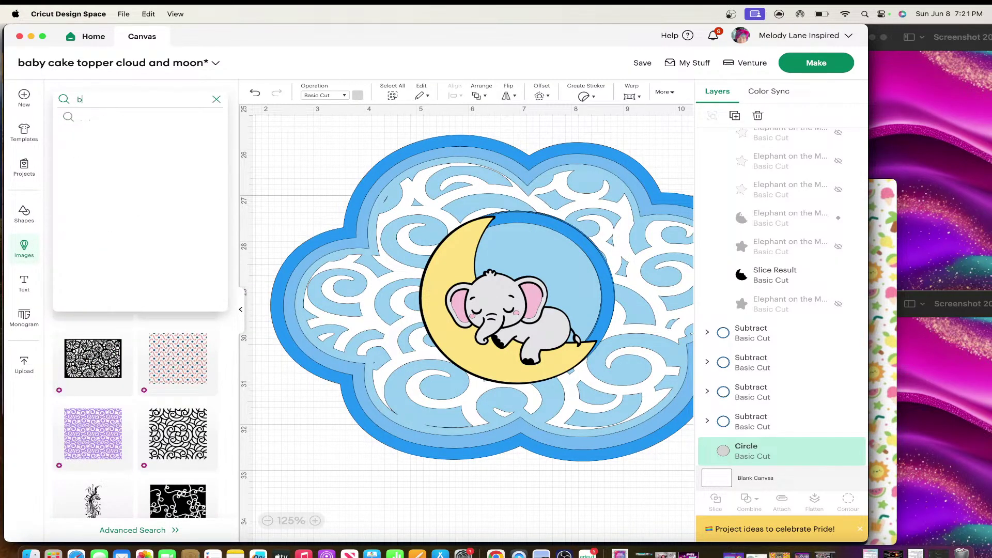
pyautogui.write('babt')
pyautogui.press('Return')
pyautogui.press('BackSpace')
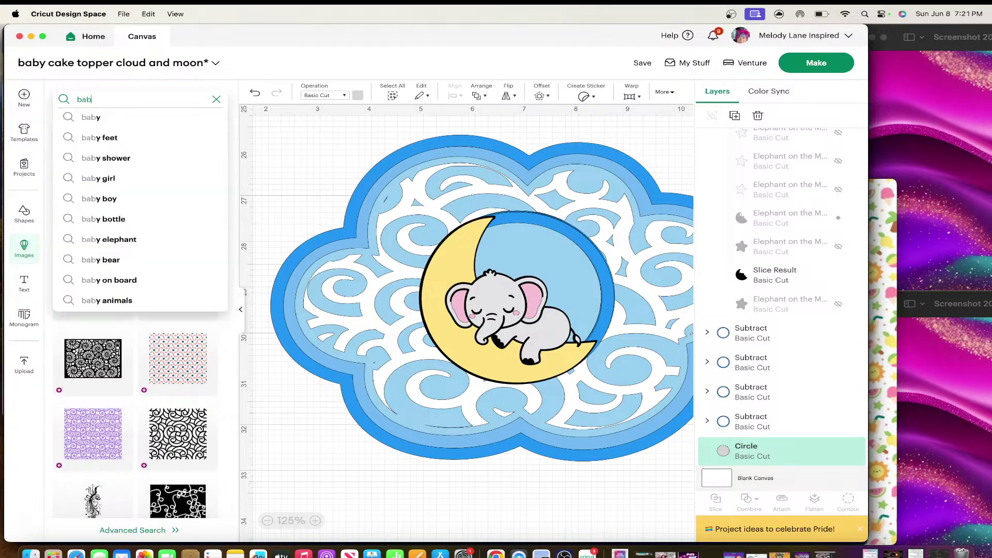
pyautogui.write('y')
pyautogui.press('Return')
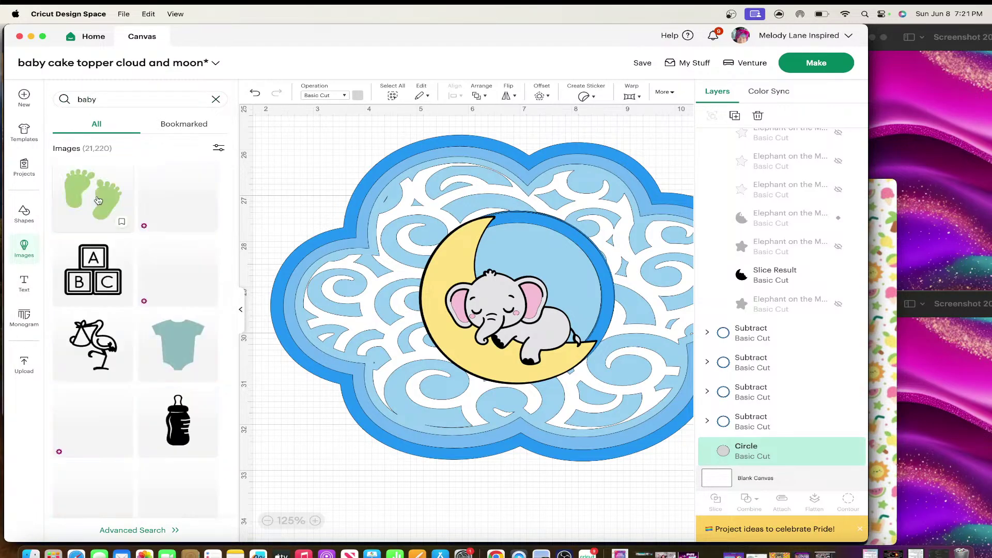
# - Limit the baby images to the bookmarked ones and insert the teal Baby Feet image
pyautogui.scroll(-10, 143, 247)
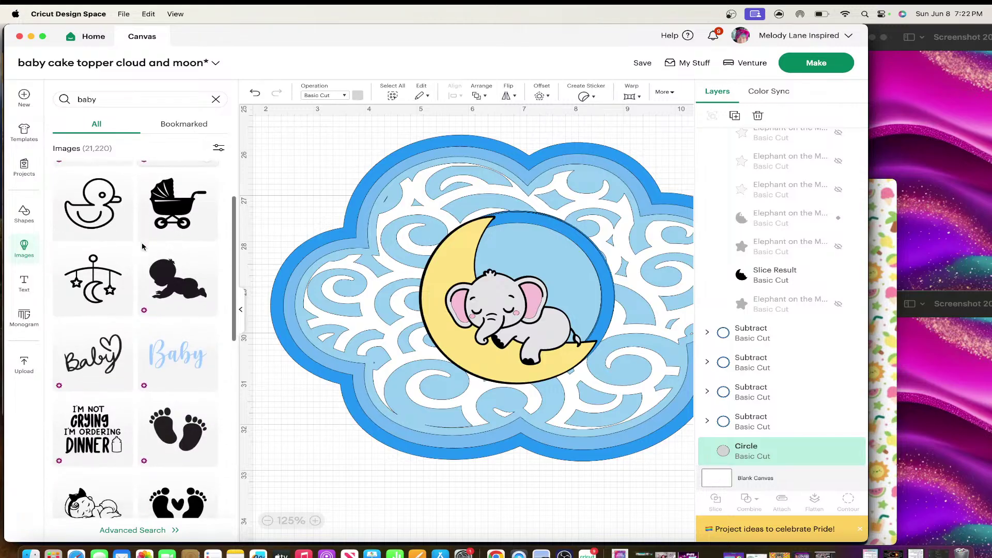
pyautogui.scroll(10, 143, 247)
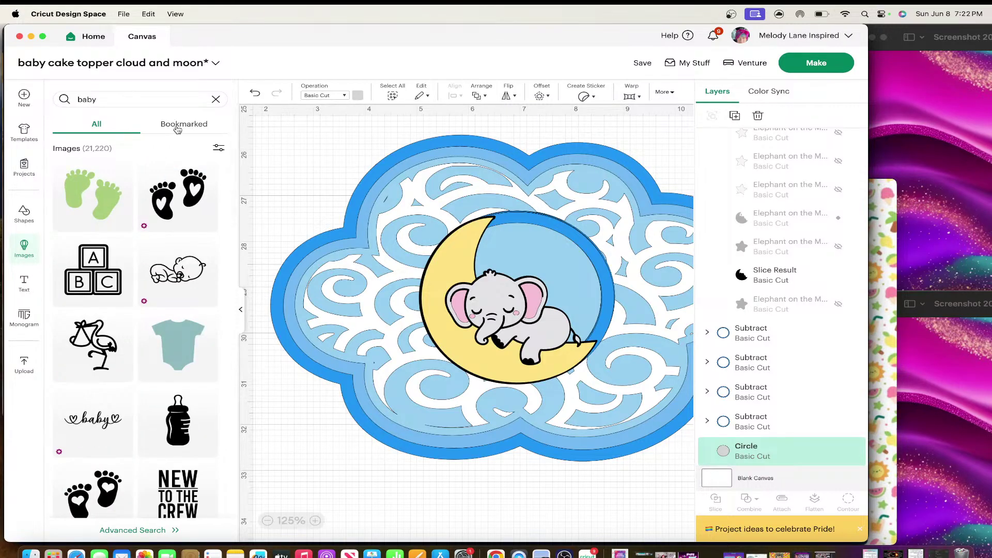
pyautogui.hscroll(-2, 346, 272)
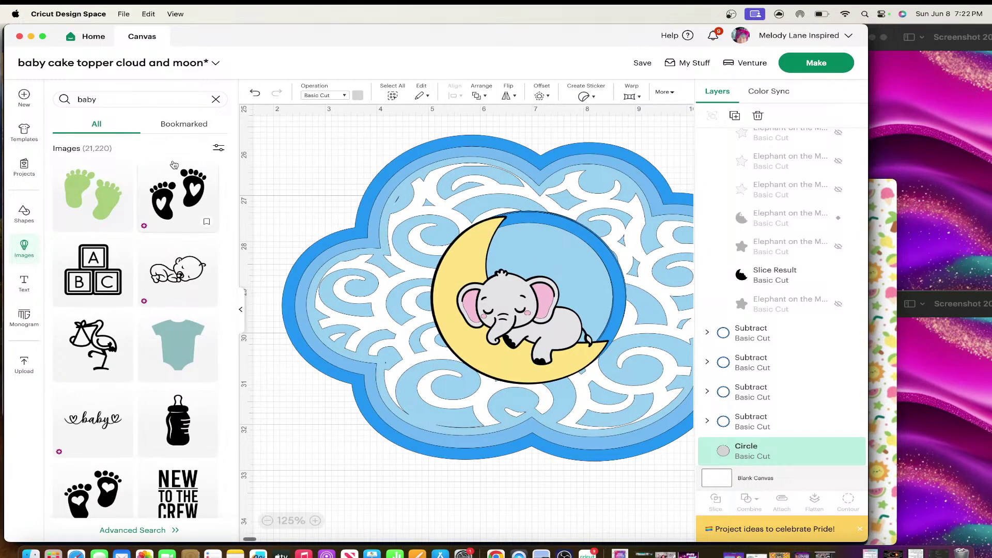
pyautogui.click(200, 127)
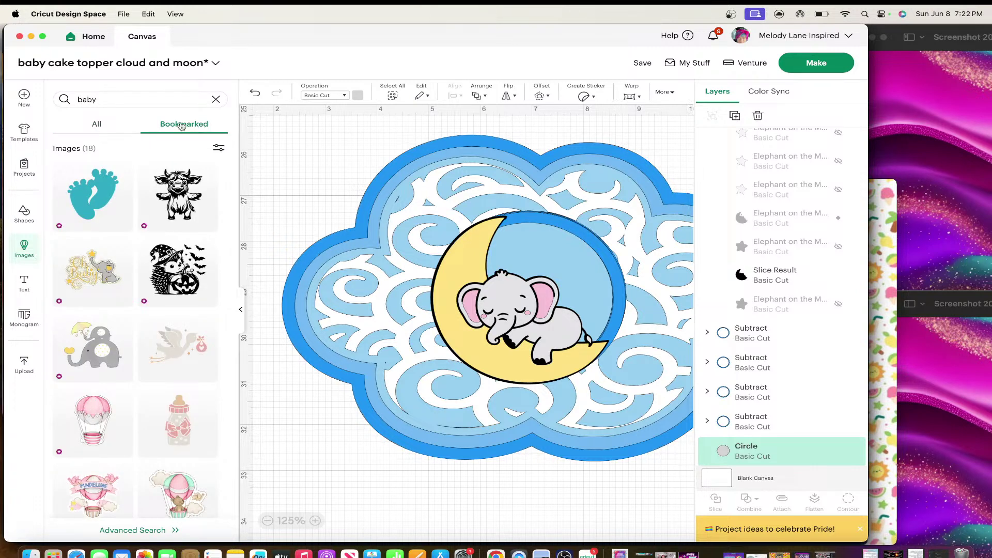
pyautogui.click(89, 205)
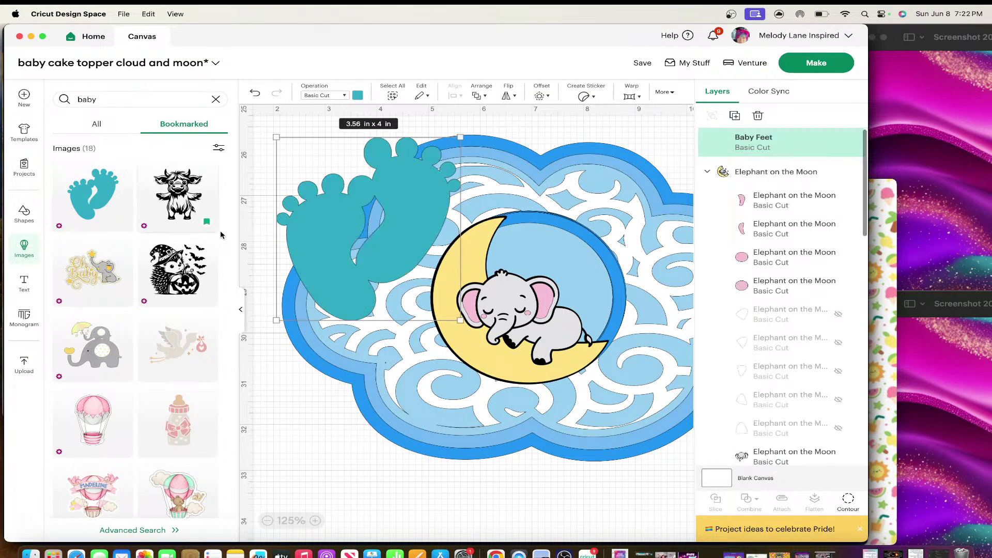
pyautogui.click(241, 312)
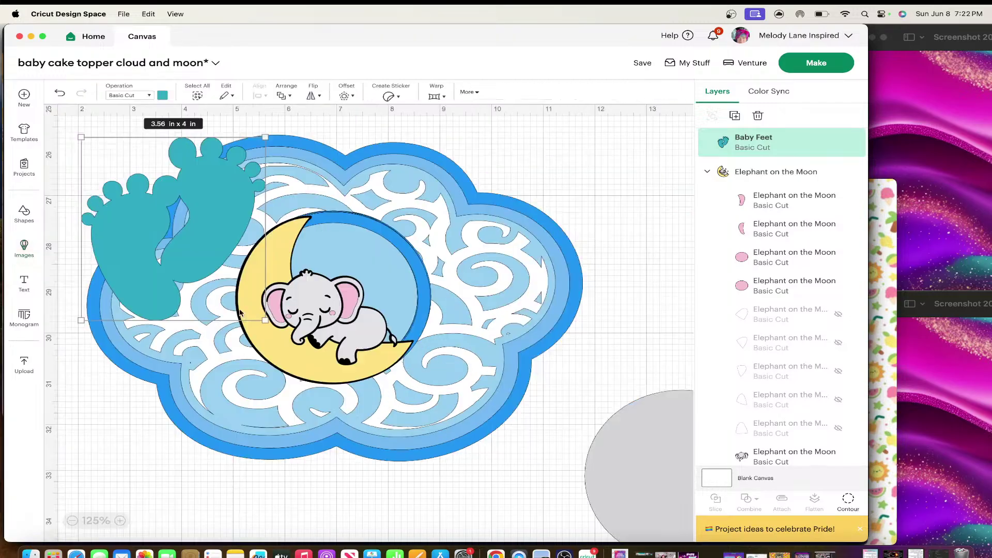
# - Move the grey circle out of the way and place the baby feet in the empty canvas space beside the cloud
pyautogui.moveTo(205, 225); pyautogui.dragTo(636, 252)
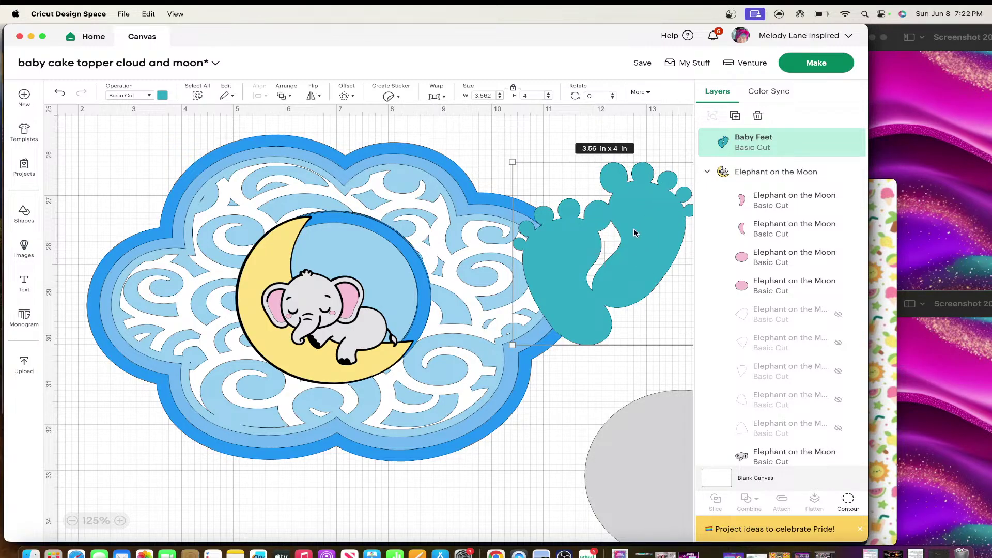
pyautogui.moveTo(634, 229); pyautogui.dragTo(618, 209)
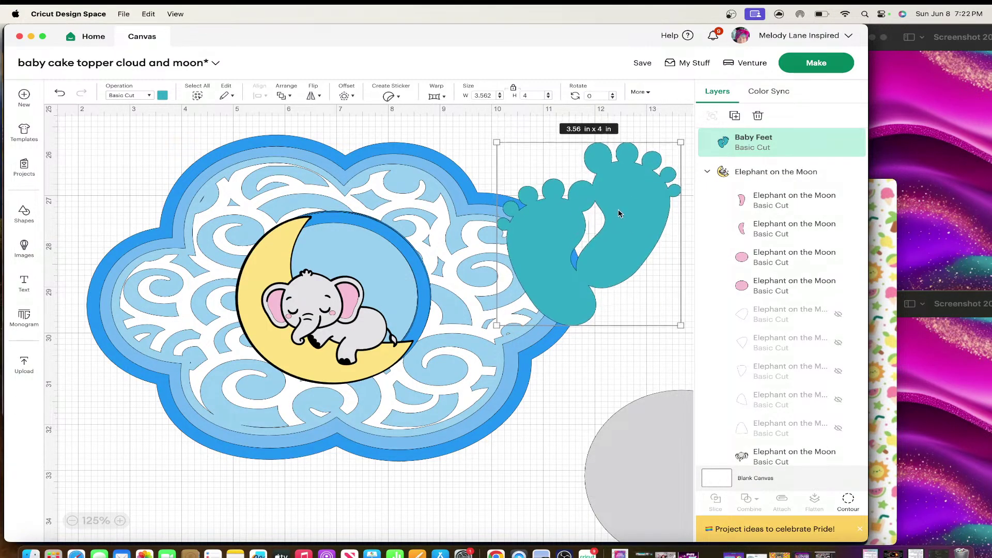
pyautogui.moveTo(652, 440); pyautogui.dragTo(775, 444)
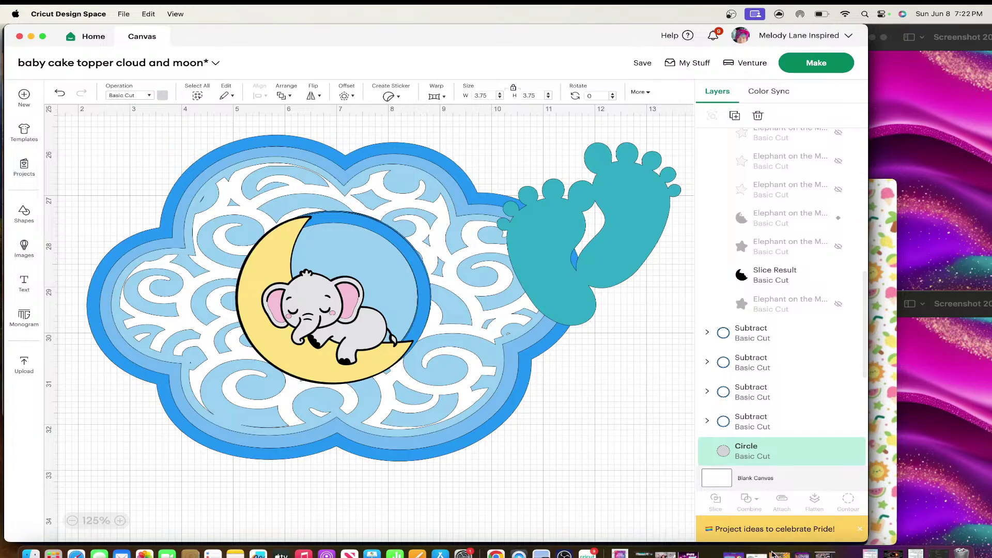
pyautogui.click(648, 255)
pyautogui.moveTo(631, 261); pyautogui.dragTo(636, 313)
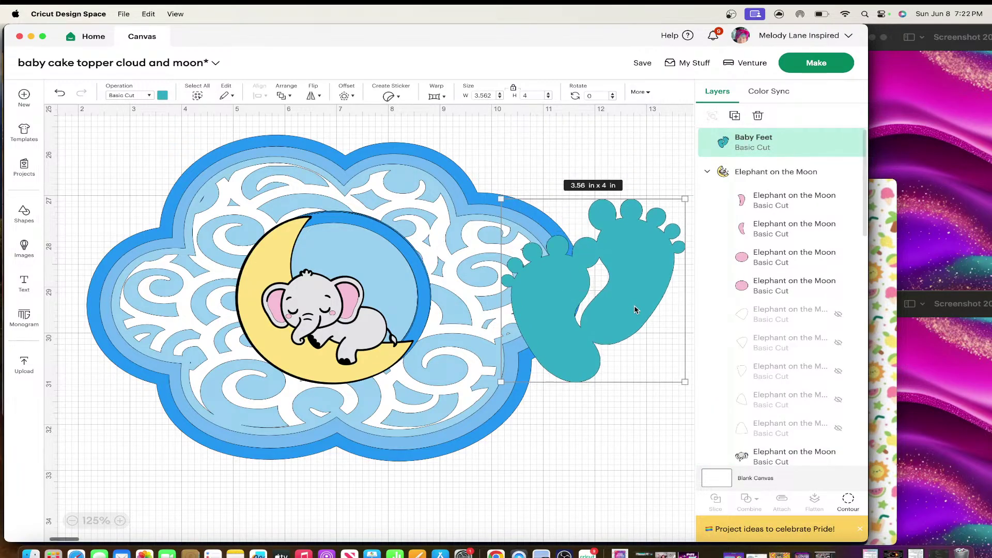
pyautogui.hscroll(2, 388, 382)
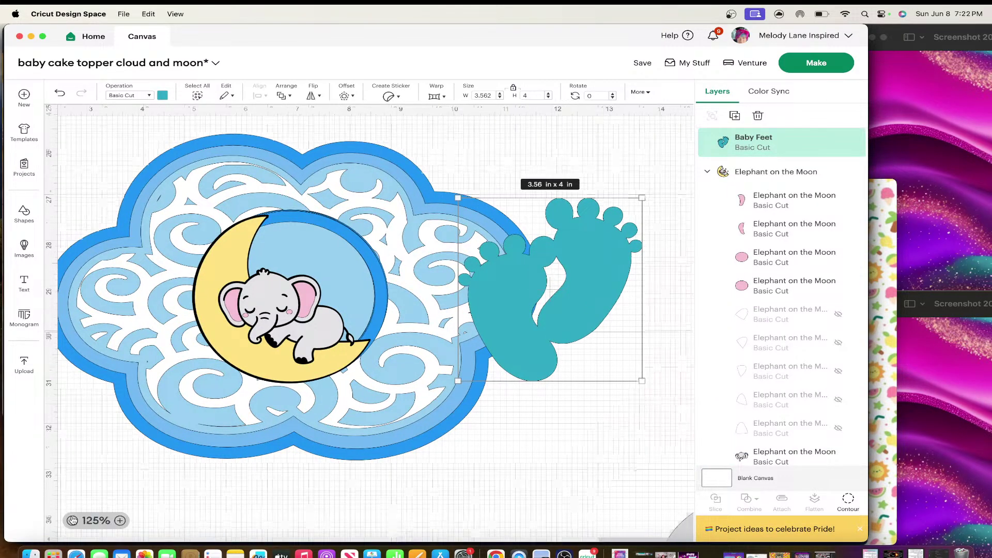
pyautogui.click(72, 520)
pyautogui.moveTo(510, 300); pyautogui.dragTo(587, 342)
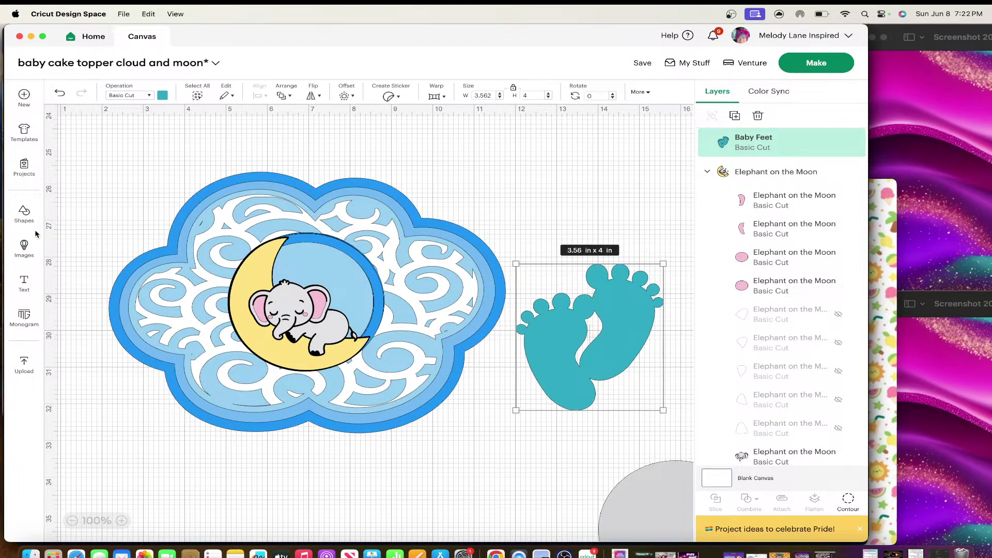
# - Search the image library for "baby boy" and show all matching images instead of only the bookmarked ones
pyautogui.click(24, 246)
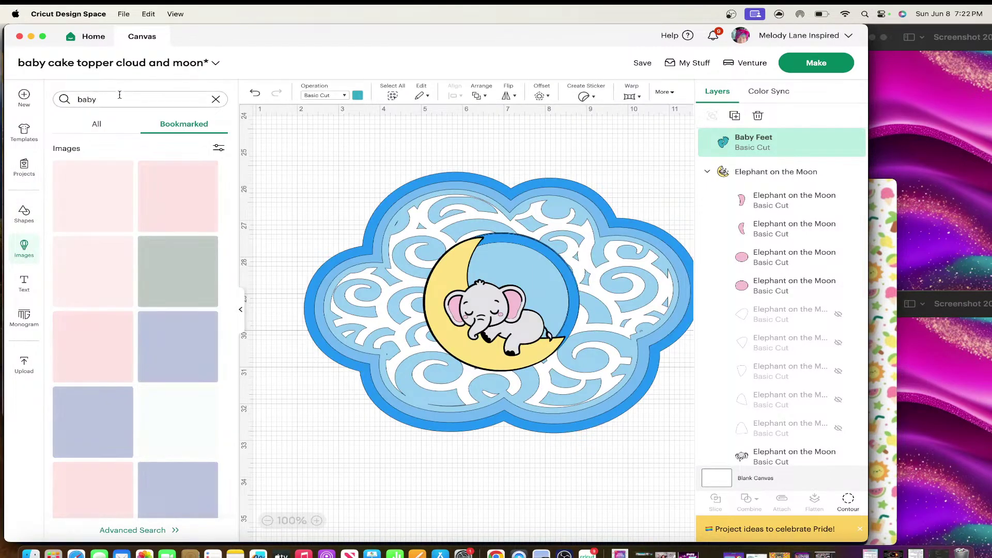
pyautogui.click(116, 100)
pyautogui.write('boy')
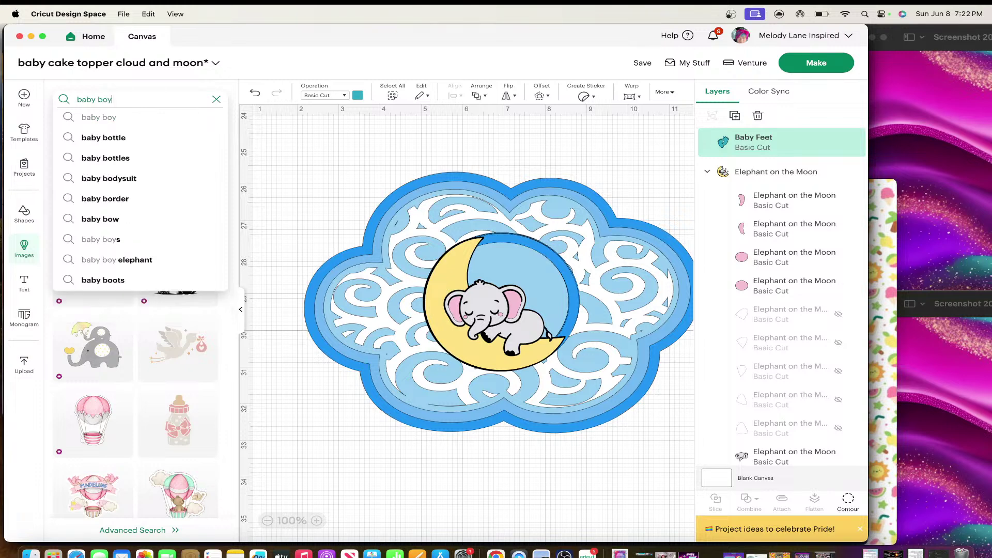
pyautogui.press('Return')
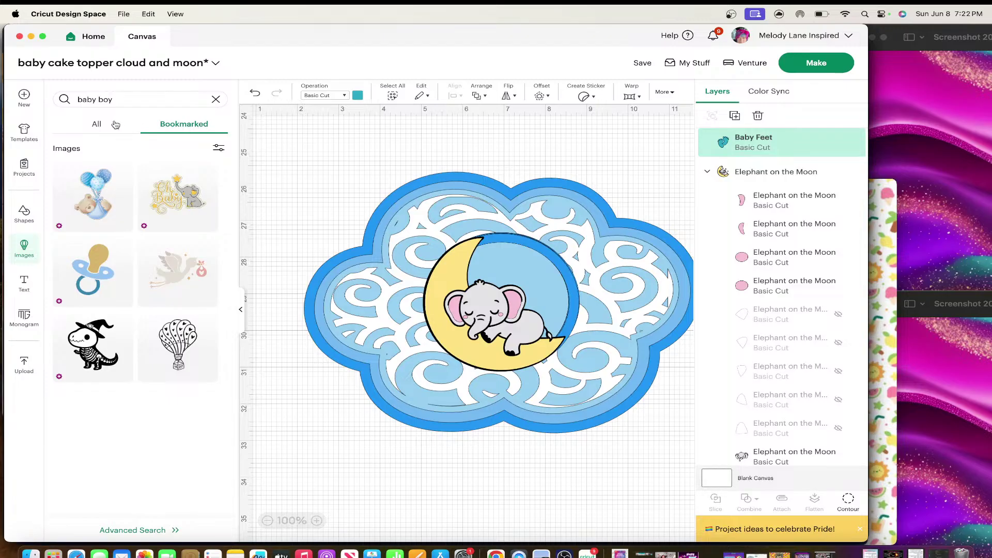
pyautogui.click(100, 124)
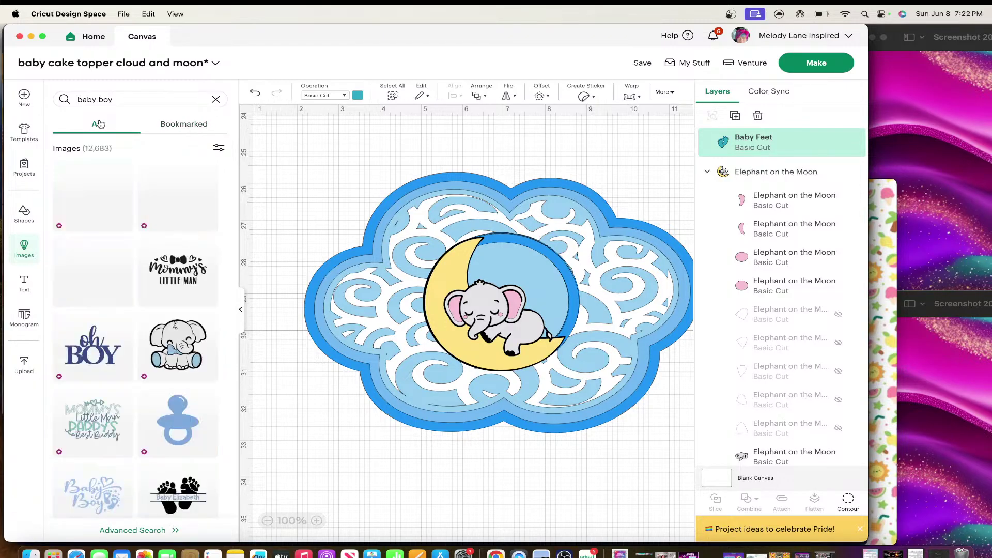
# - Insert the blue three-tone Pacifier image, shrink it to about 1.5 x 2.06 in, and place it above the cloud's left side
pyautogui.scroll(-4, 143, 286)
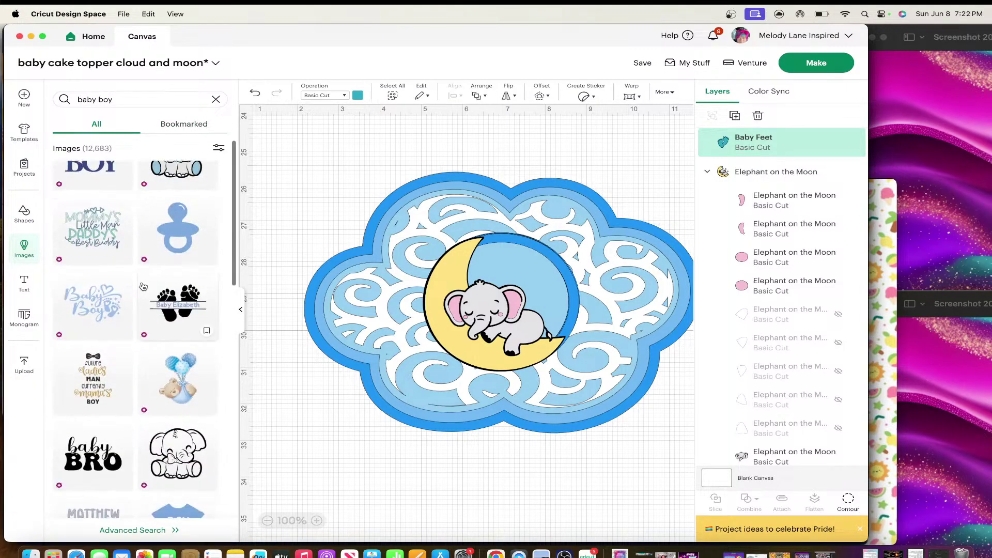
pyautogui.scroll(-4, 143, 287)
pyautogui.scroll(-6, 143, 286)
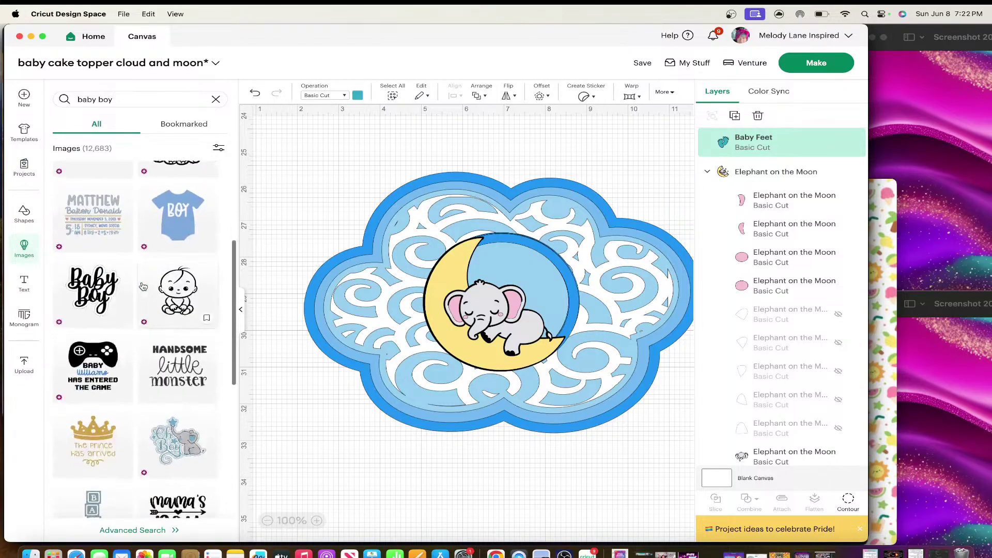
pyautogui.scroll(-4, 143, 287)
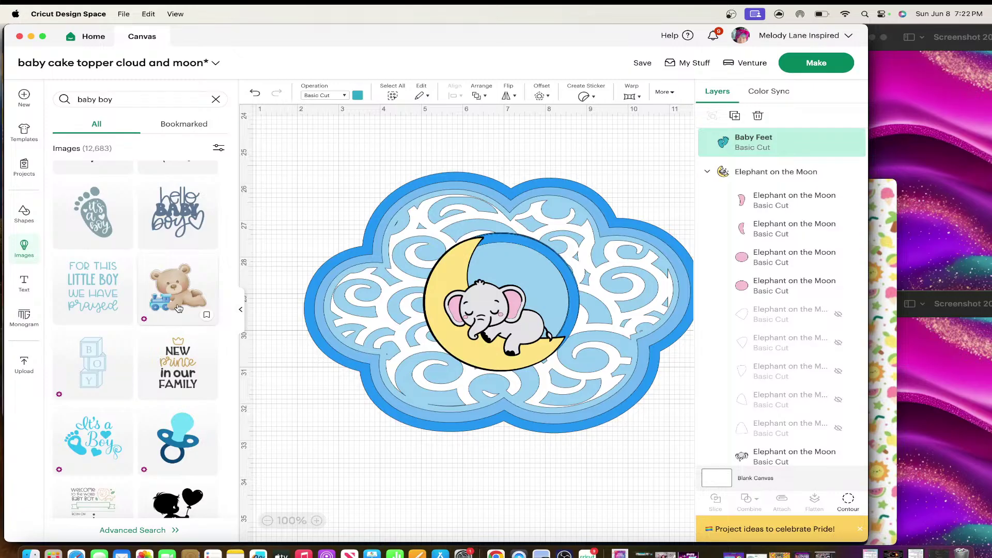
pyautogui.scroll(-3, 178, 308)
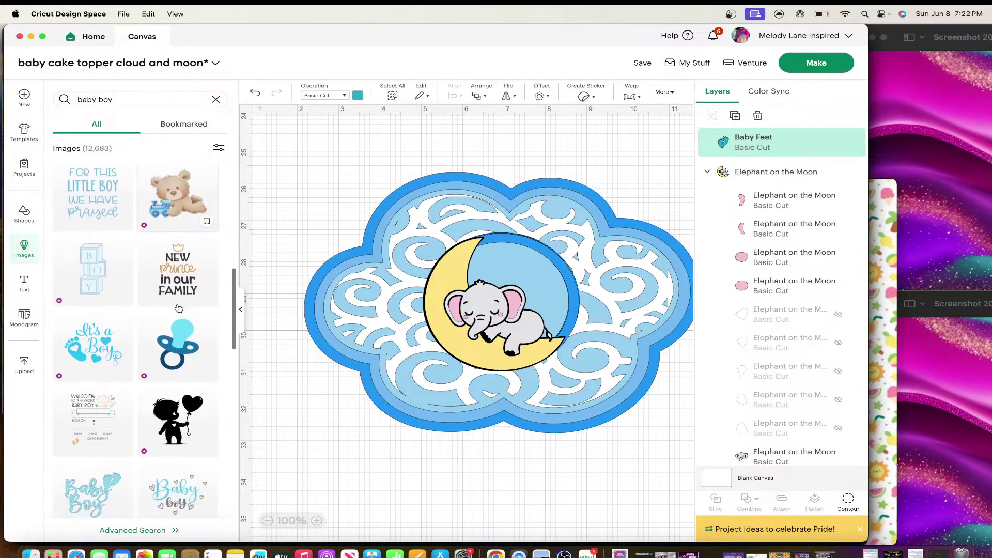
pyautogui.click(176, 326)
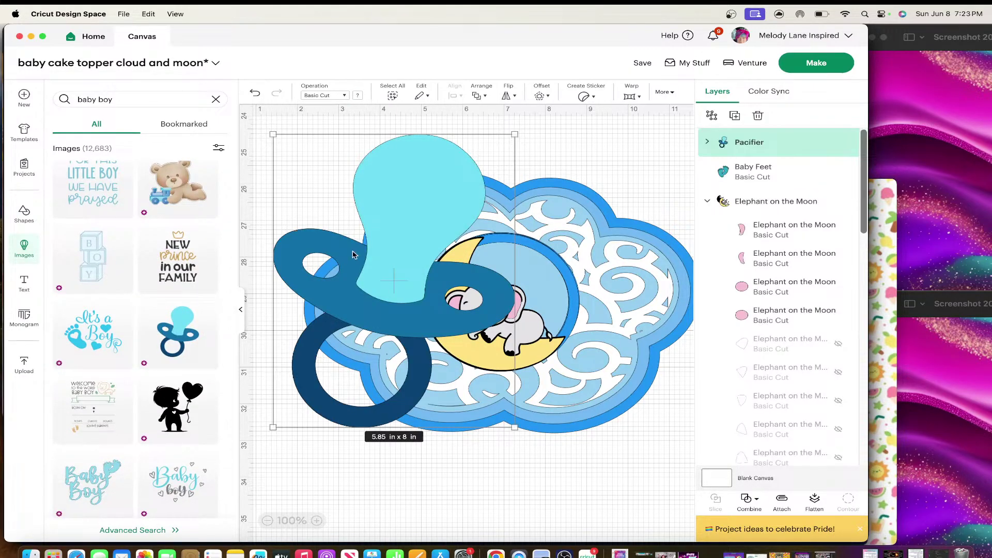
pyautogui.moveTo(272, 134); pyautogui.dragTo(324, 181)
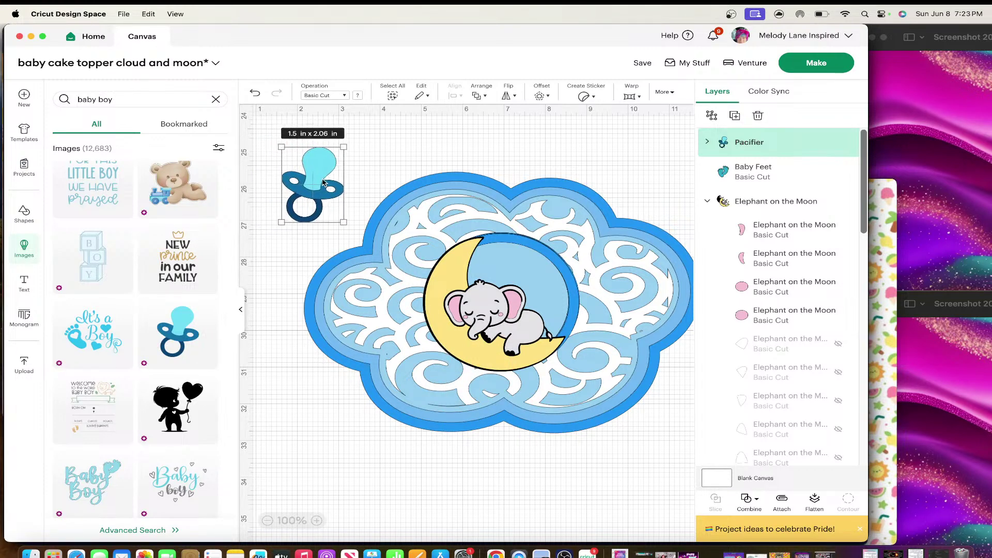
# - Insert the light blue "Baby Boy" script image with footprints and move it to the cloud's upper right
pyautogui.scroll(-3, 167, 305)
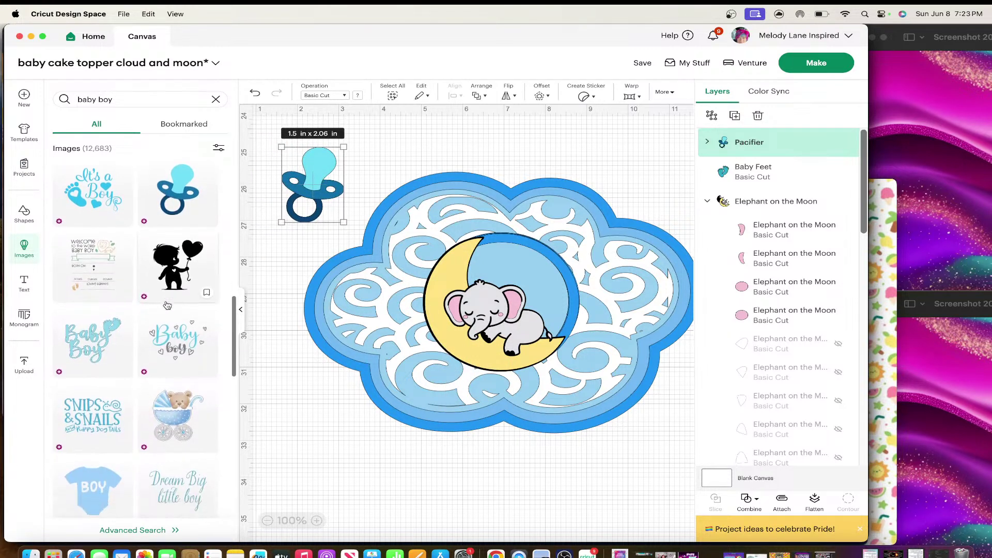
pyautogui.click(81, 341)
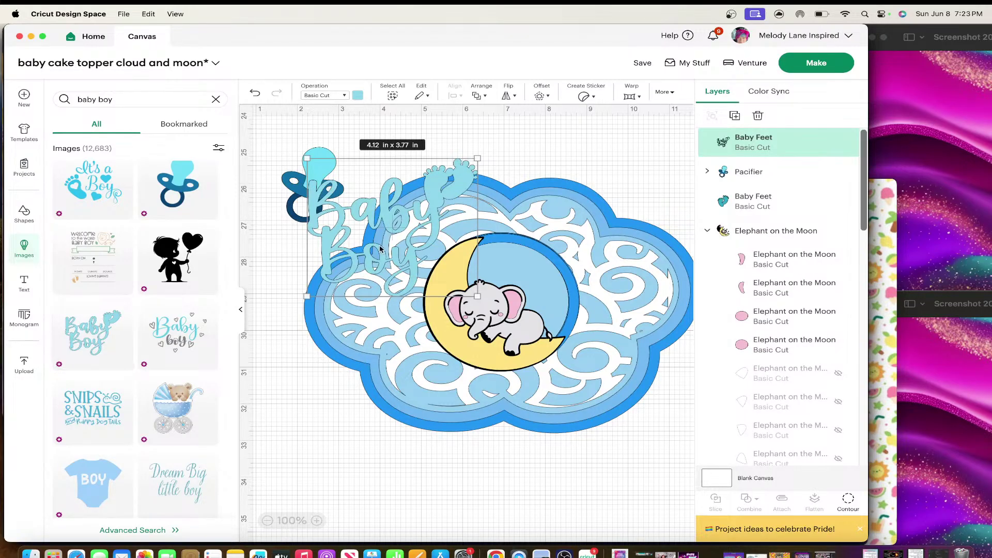
pyautogui.click(242, 310)
pyautogui.moveTo(206, 224); pyautogui.dragTo(539, 191)
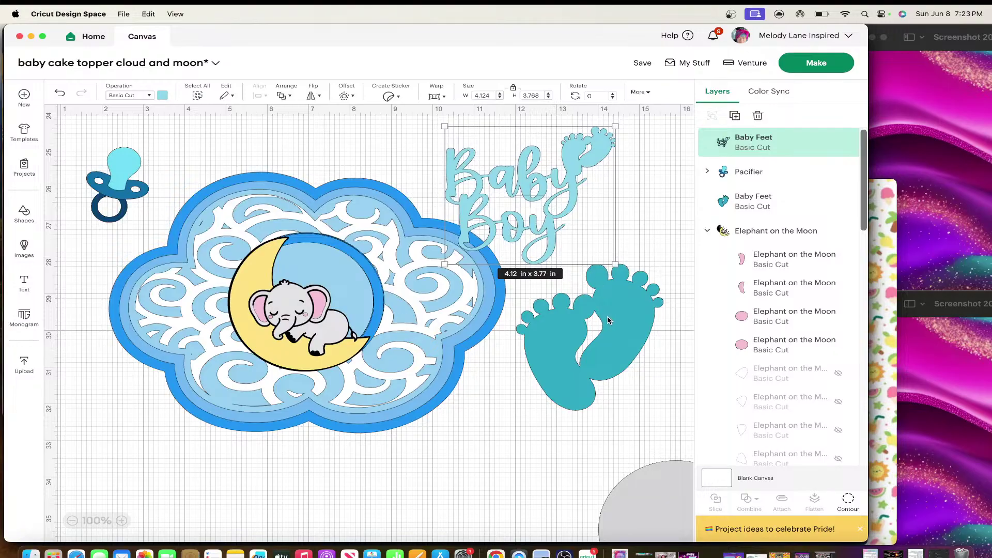
# - Position the "Baby Boy" script clear of the cloud's right edge and place the teal baby feet directly below it
pyautogui.moveTo(608, 320); pyautogui.dragTo(518, 468)
pyautogui.moveTo(533, 189); pyautogui.dragTo(597, 221)
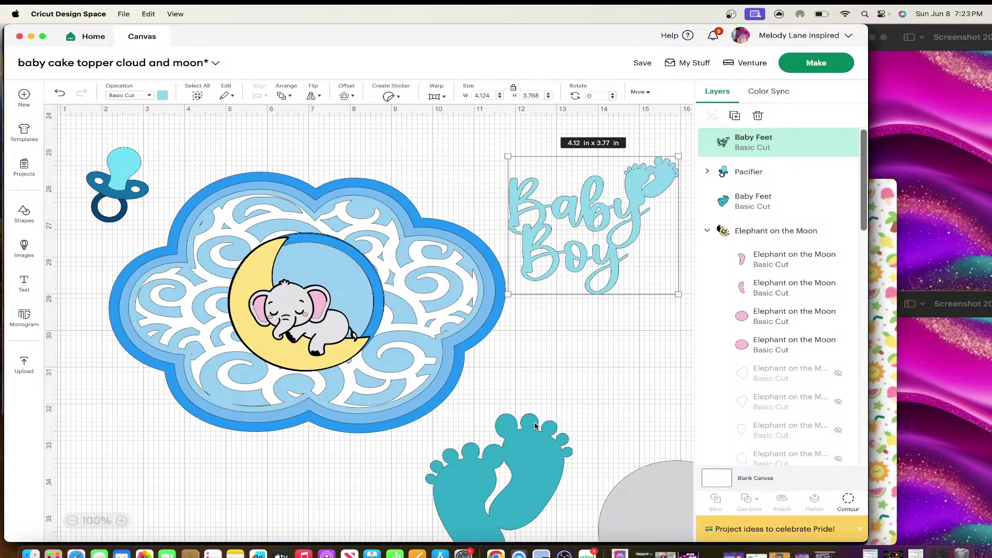
pyautogui.moveTo(522, 470); pyautogui.dragTo(598, 370)
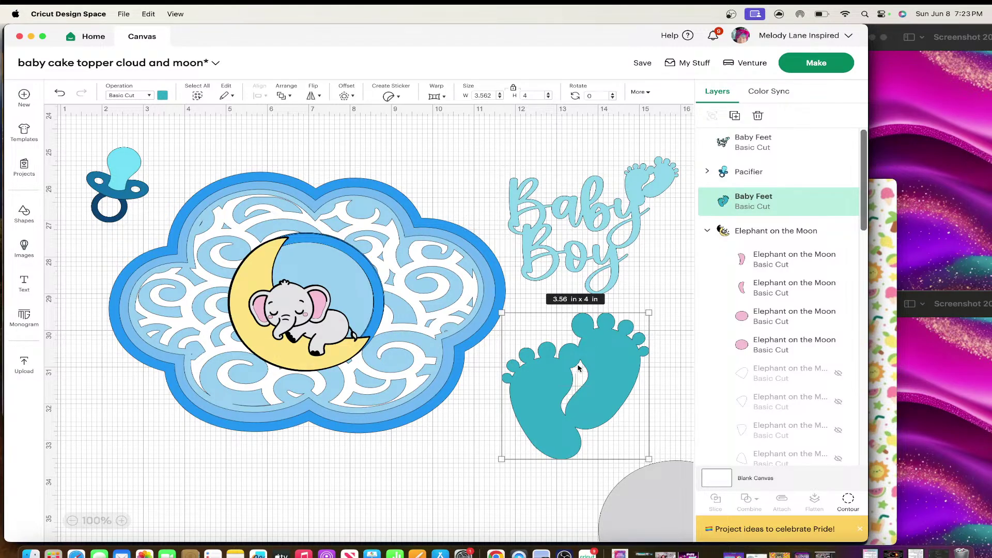
# - Nudge the grey circle away, shrink the teal baby feet to about 2.4 x 2.69 in, and move them farther from the cloud
pyautogui.scroll(-3, 578, 367)
pyautogui.click(689, 440)
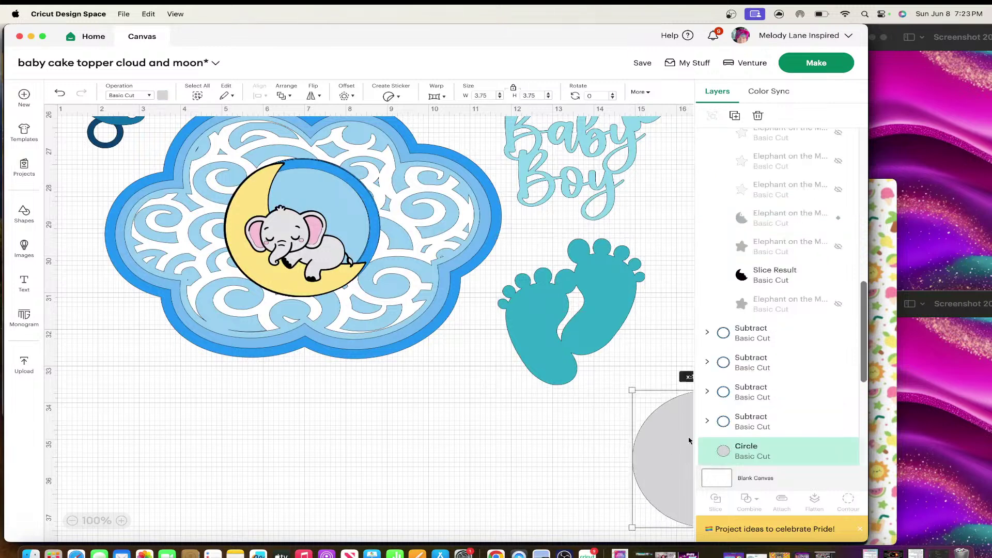
pyautogui.click(581, 316)
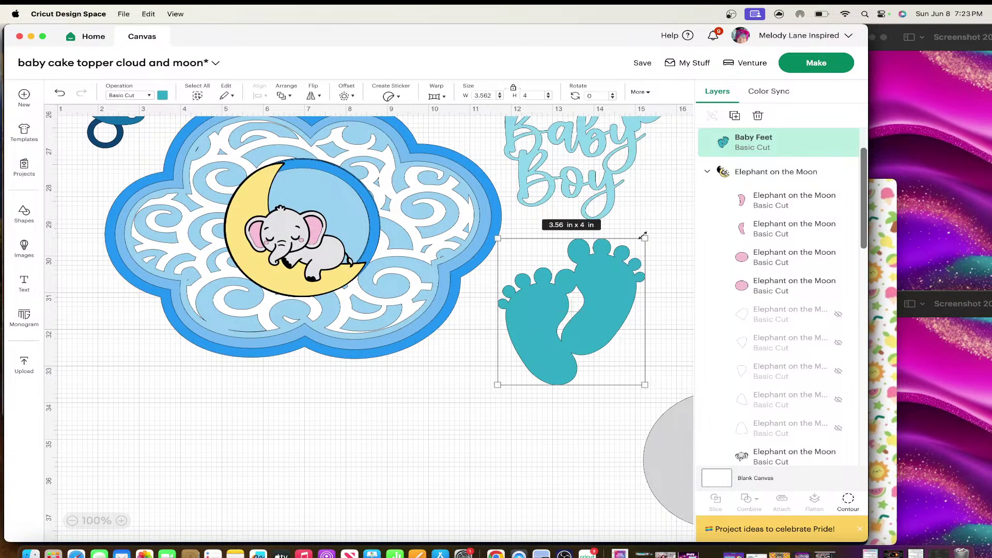
pyautogui.moveTo(644, 236); pyautogui.dragTo(595, 278)
pyautogui.moveTo(571, 329); pyautogui.dragTo(668, 301)
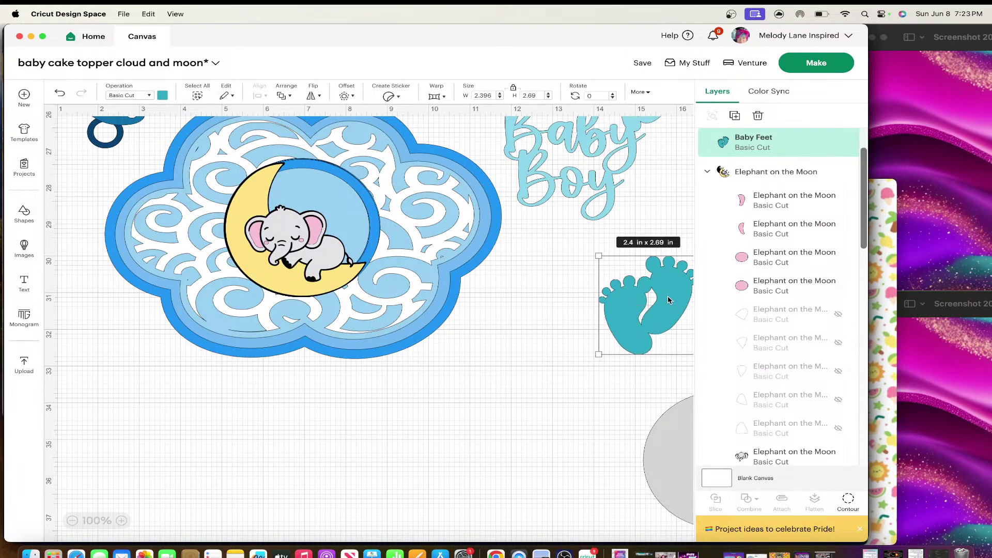
pyautogui.scroll(2, 668, 301)
pyautogui.hscroll(1, 668, 300)
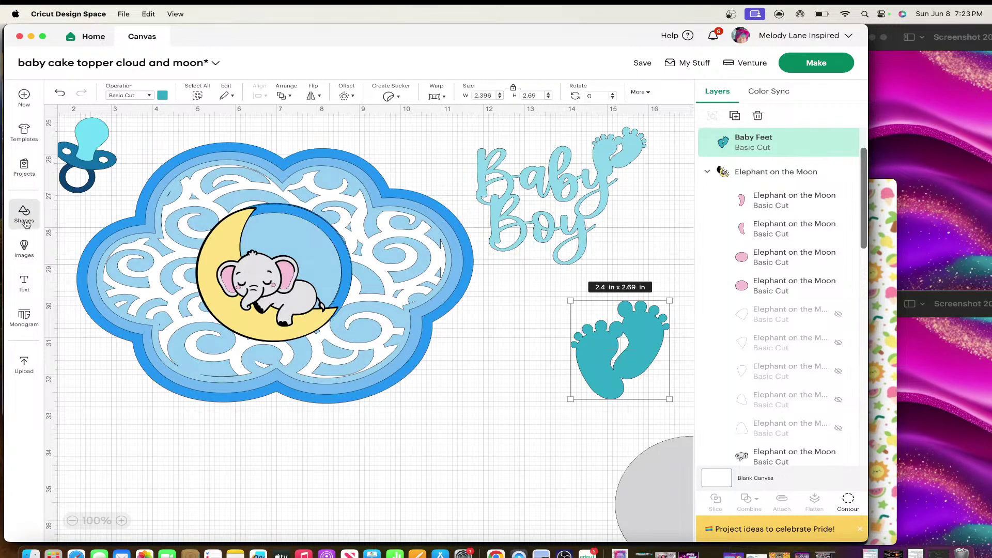
# - Add a text object reading "Baby" and place it between the cloud and the teal baby feet
pyautogui.click(29, 282)
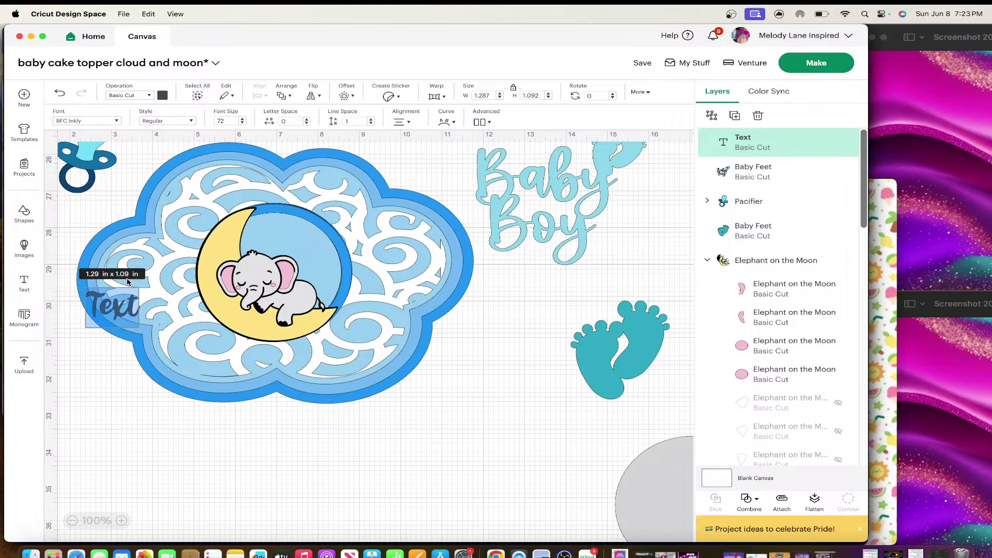
pyautogui.click(131, 361)
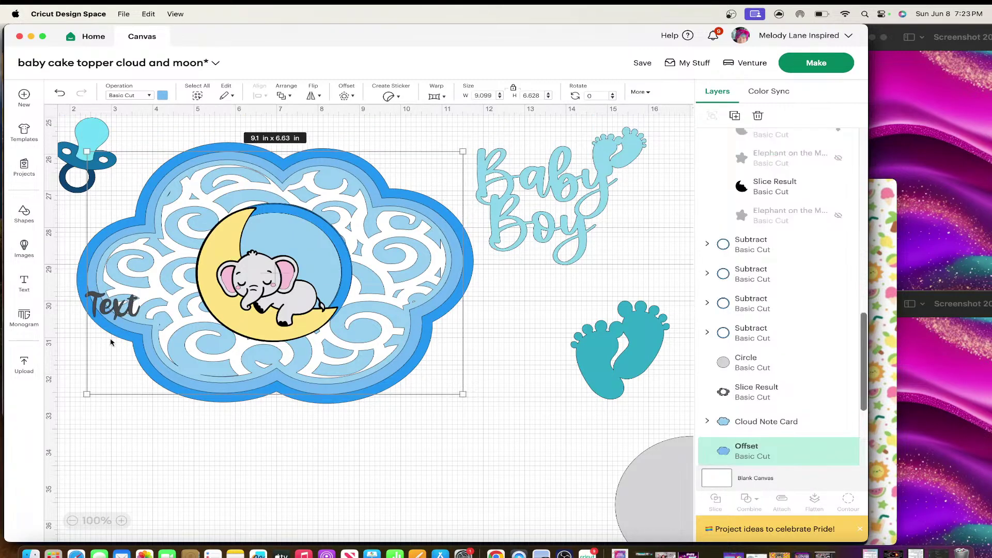
pyautogui.click(111, 421)
pyautogui.moveTo(113, 314); pyautogui.dragTo(508, 352)
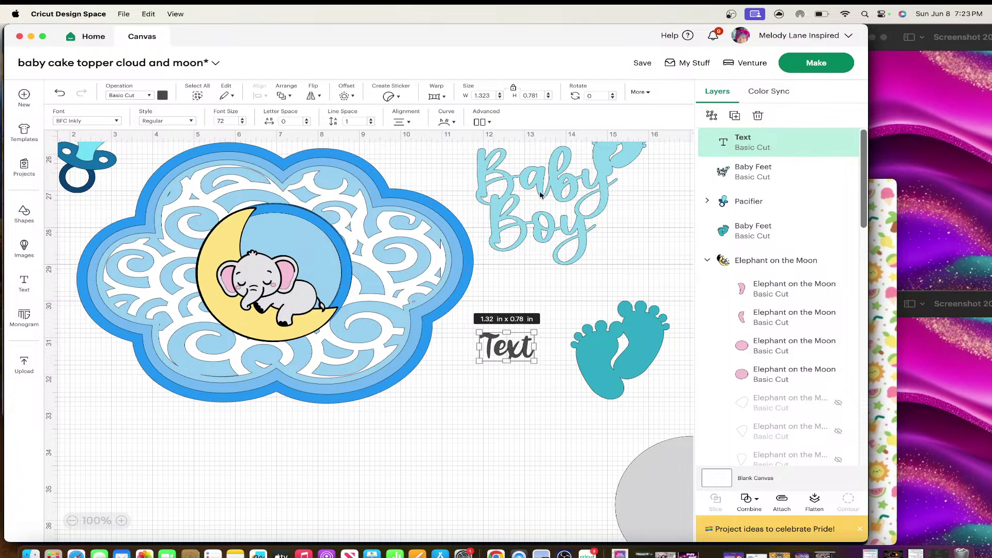
pyautogui.doubleClick(521, 349)
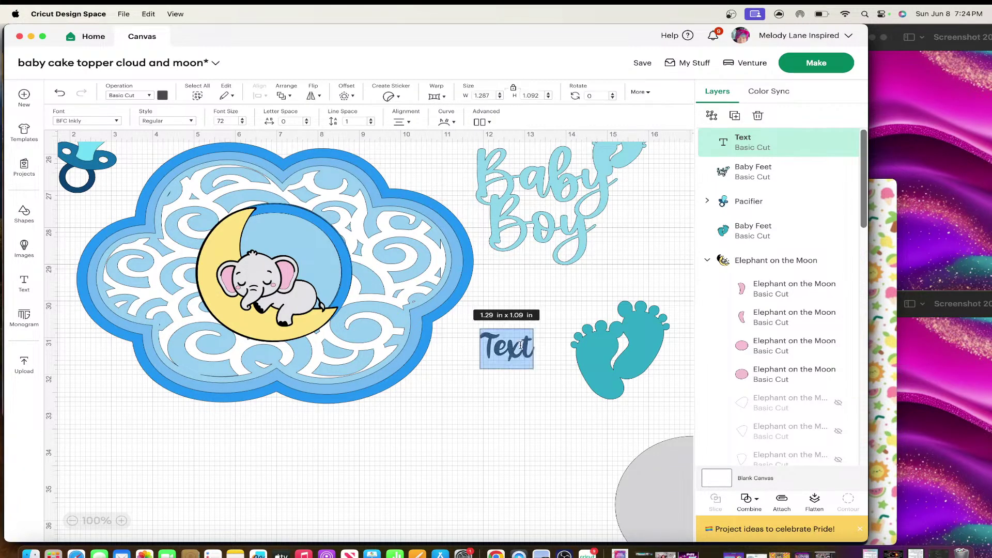
pyautogui.press('BackSpace')
pyautogui.write('Baby')
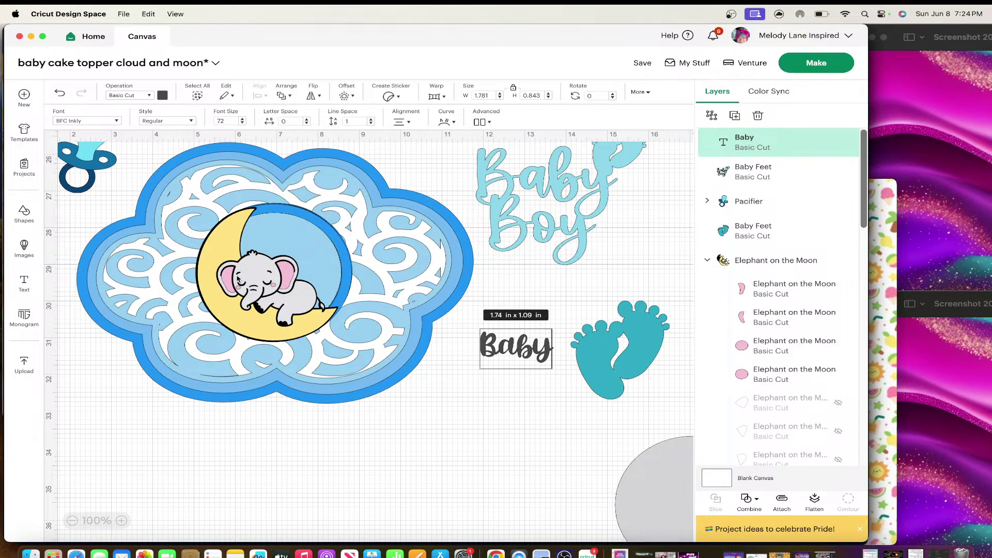
# - Add a second text object and place it directly beneath the word "Baby"
pyautogui.click(24, 282)
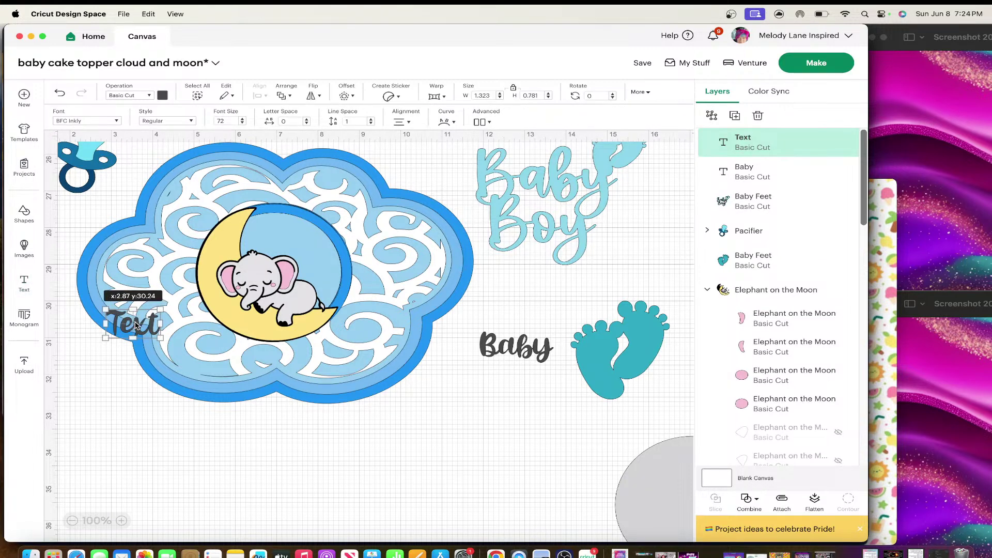
pyautogui.moveTo(137, 326); pyautogui.dragTo(512, 389)
pyautogui.scroll(-2, 511, 389)
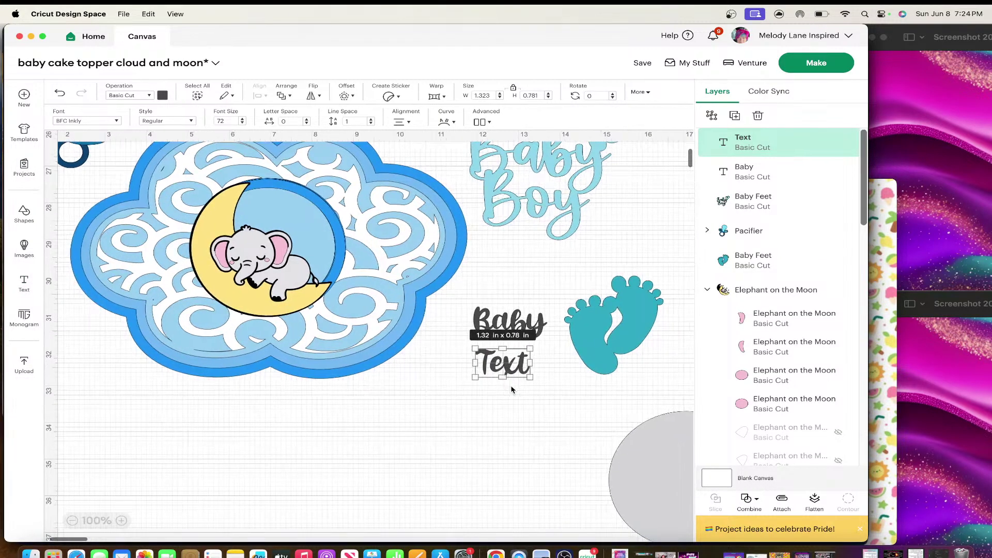
# - Move the "Baby Boy" design out of the way and place the "Baby" and placeholder texts close together beside the cloud
pyautogui.click(121, 520)
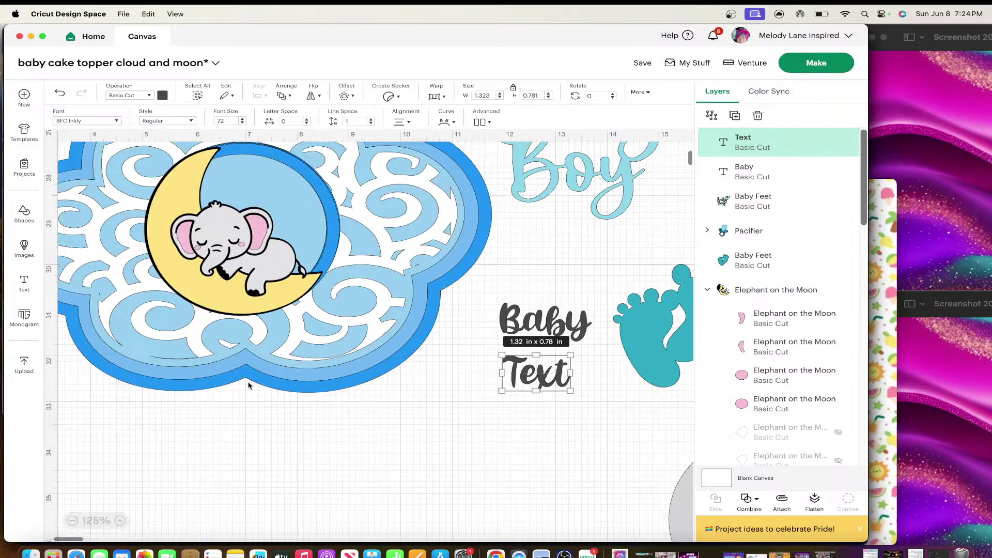
pyautogui.scroll(3, 544, 366)
pyautogui.moveTo(604, 255); pyautogui.dragTo(687, 139)
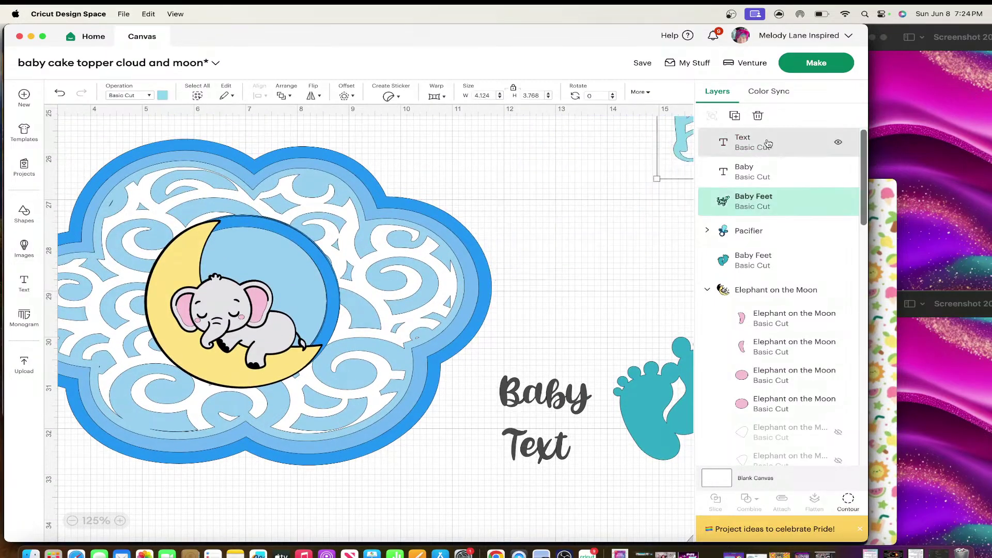
pyautogui.moveTo(550, 402); pyautogui.dragTo(562, 224)
pyautogui.hscroll(2, 561, 224)
pyautogui.moveTo(476, 464); pyautogui.dragTo(493, 269)
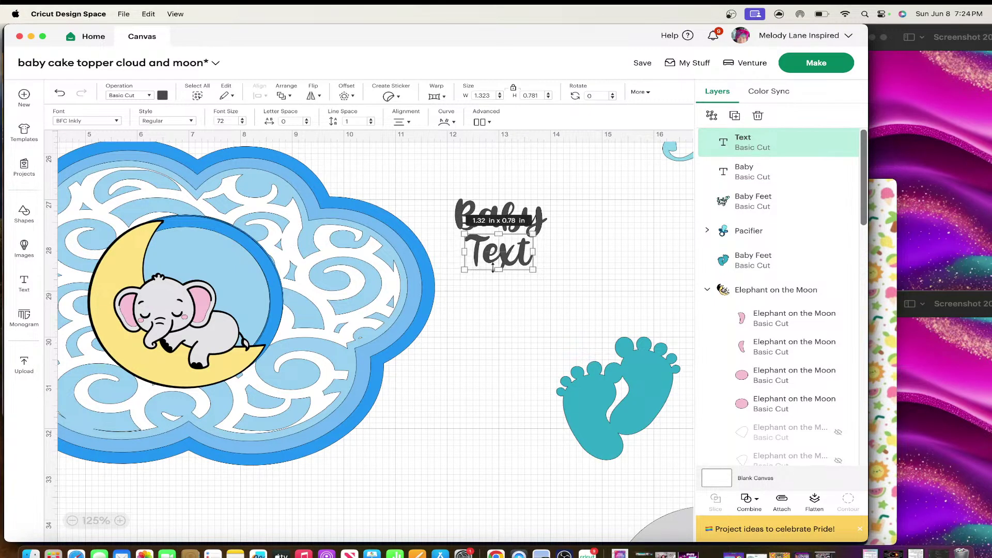
# - Replace the placeholder text with the baby's capitalized first name and move it up to overlap the bottom of "Baby"
pyautogui.doubleClick(519, 247)
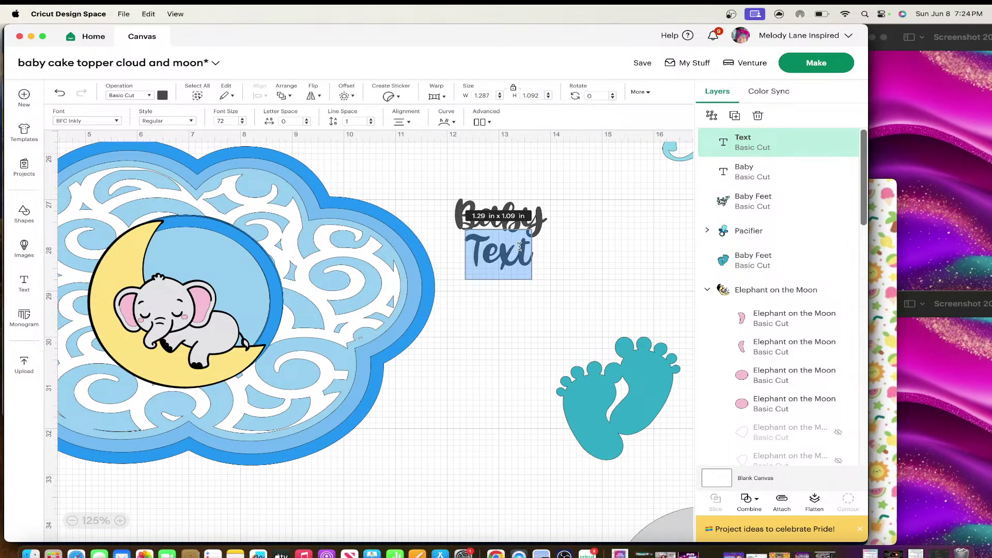
pyautogui.press('BackSpace')
pyautogui.write('max')
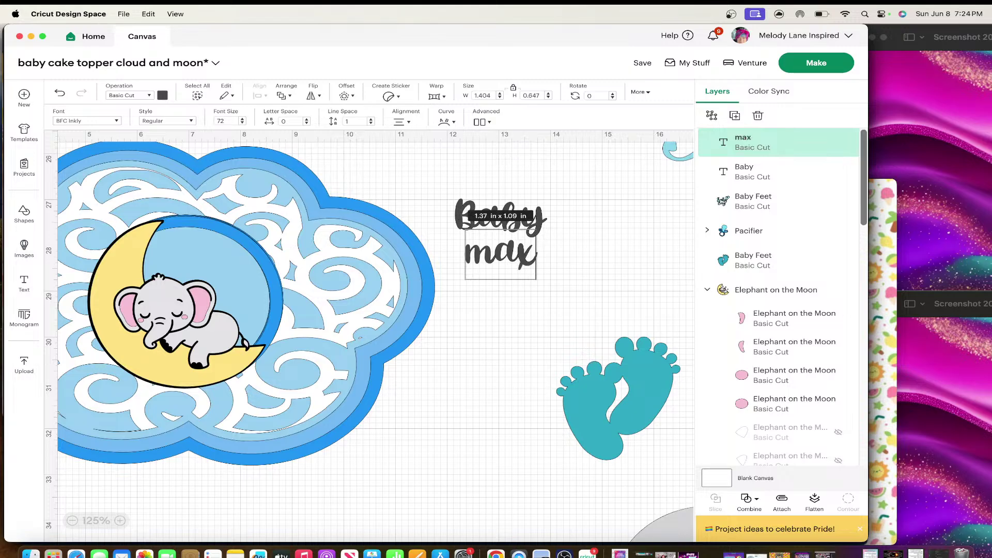
pyautogui.press('BackSpace')
pyautogui.press('BackSpace')
pyautogui.press('BackSpace')
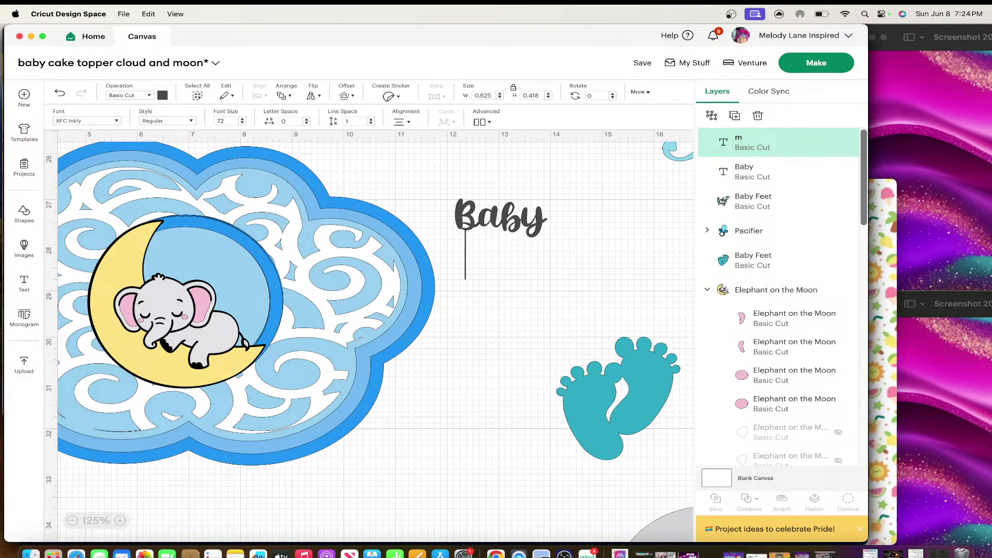
pyautogui.write('max')
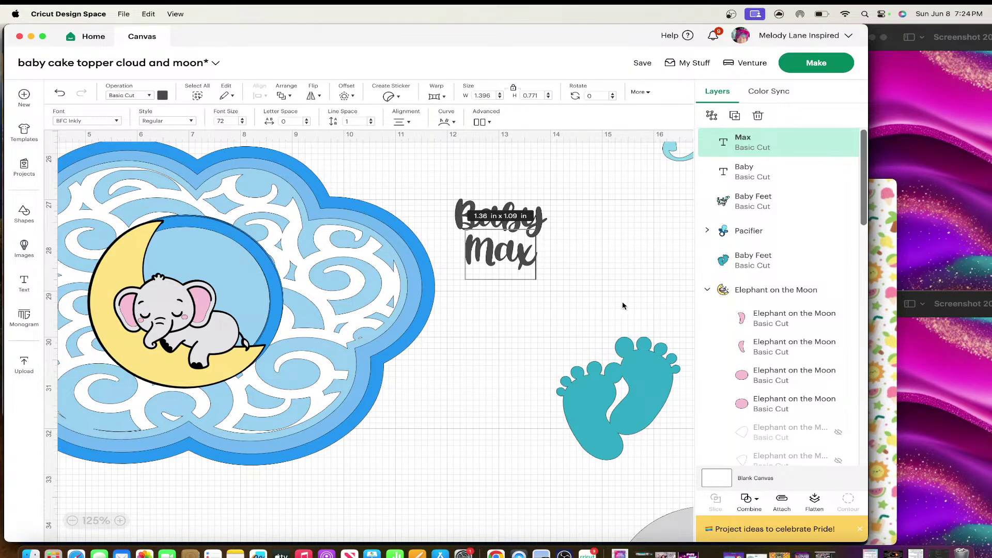
pyautogui.click(596, 279)
pyautogui.click(516, 313)
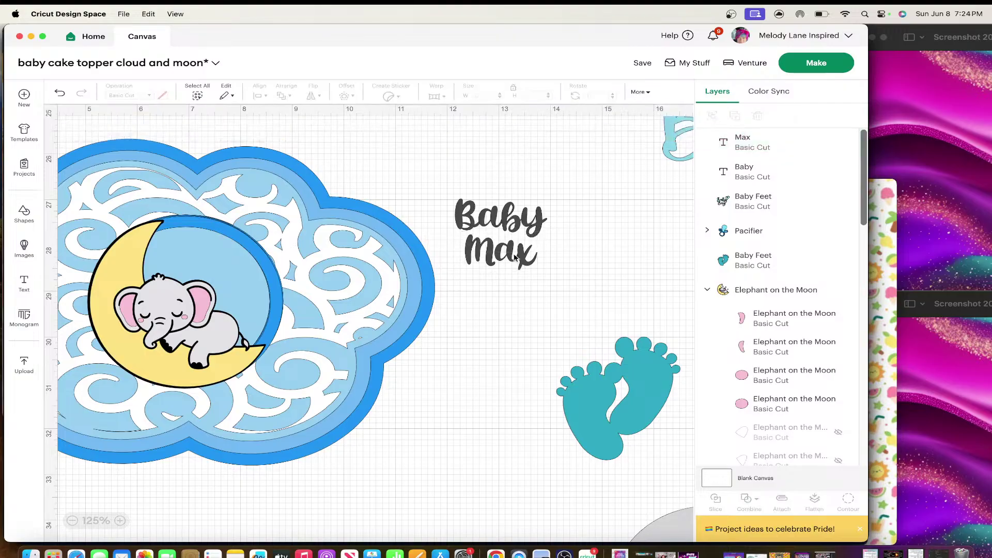
pyautogui.moveTo(516, 259); pyautogui.dragTo(515, 249)
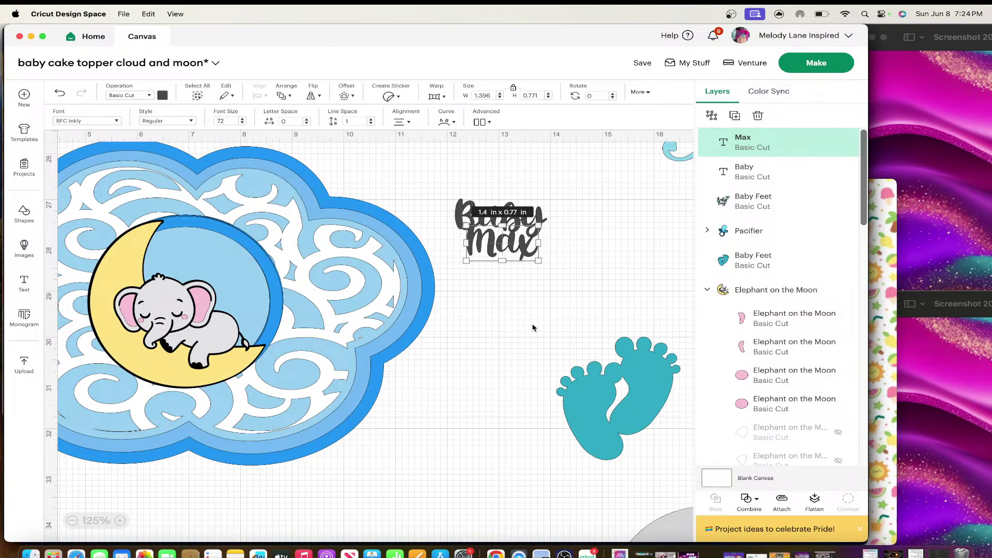
# - Shrink the teal baby feet to about 0.82 x 0.92 in and place them touching the "y" of "Baby"
pyautogui.scroll(3, 457, 366)
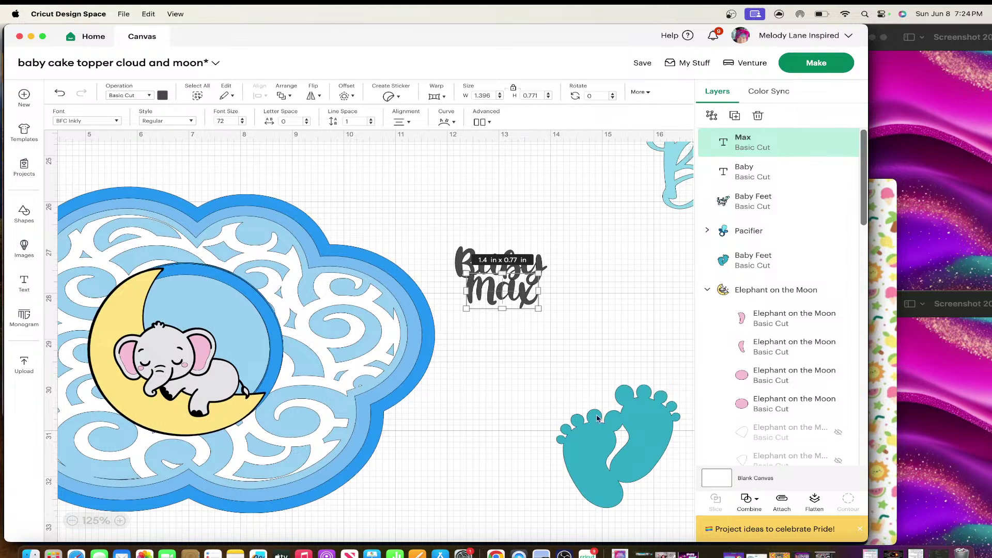
pyautogui.moveTo(600, 419); pyautogui.dragTo(567, 191)
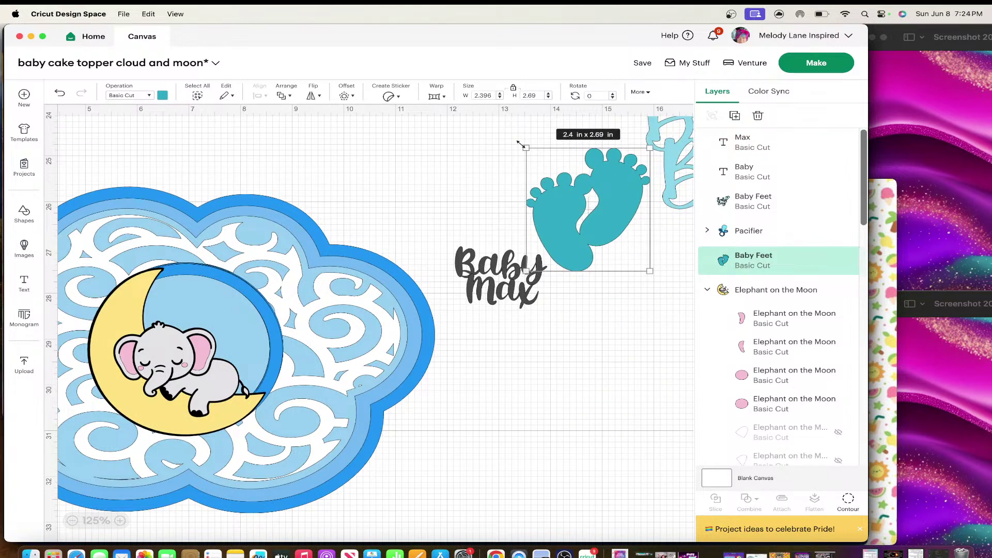
pyautogui.moveTo(521, 143); pyautogui.dragTo(601, 217)
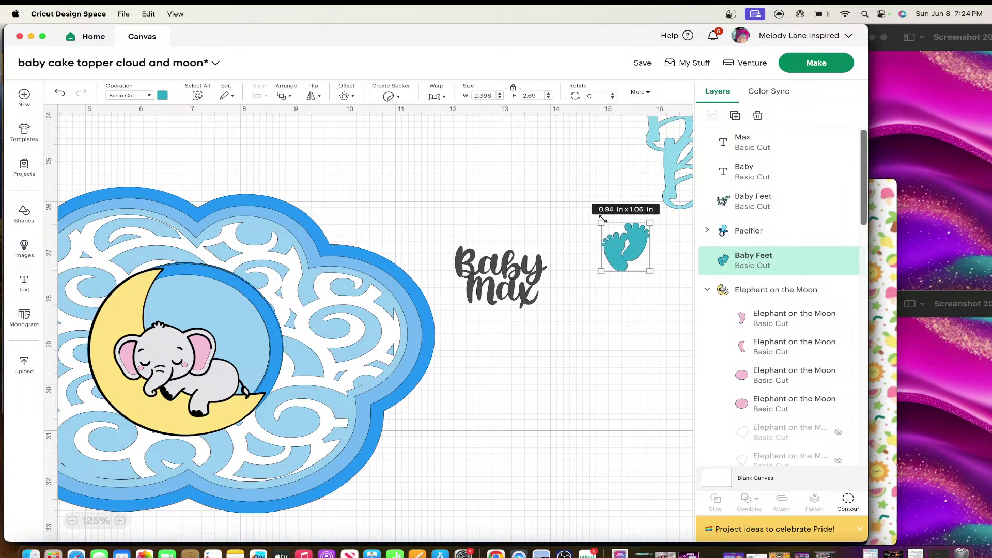
pyautogui.moveTo(632, 250); pyautogui.dragTo(560, 247)
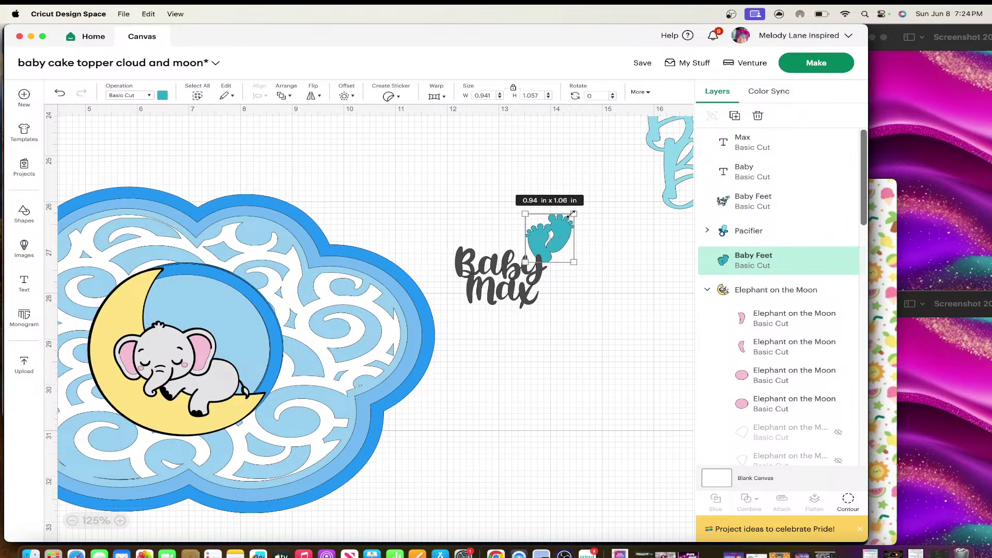
pyautogui.moveTo(573, 214); pyautogui.dragTo(567, 226)
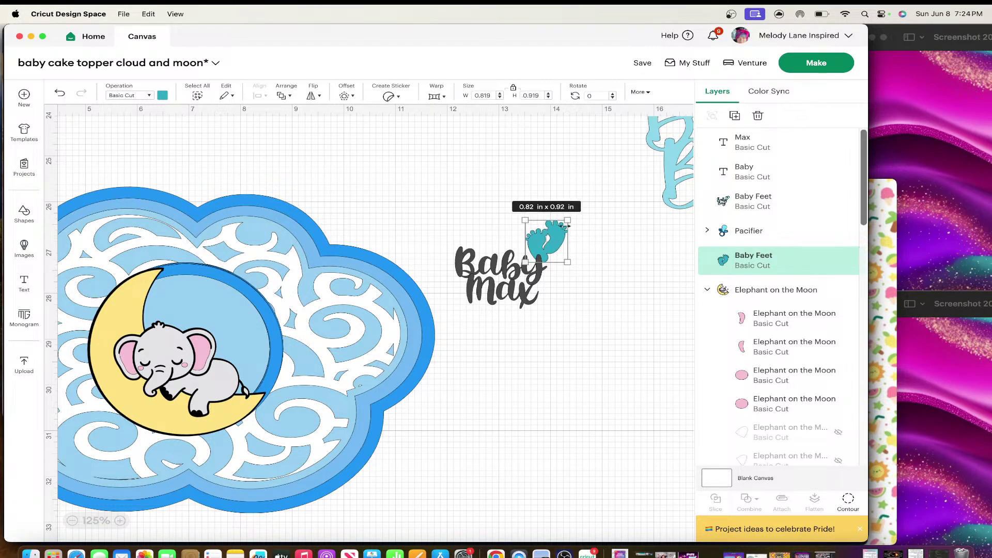
pyautogui.click(582, 294)
pyautogui.click(550, 244)
pyautogui.moveTo(550, 243); pyautogui.dragTo(551, 243)
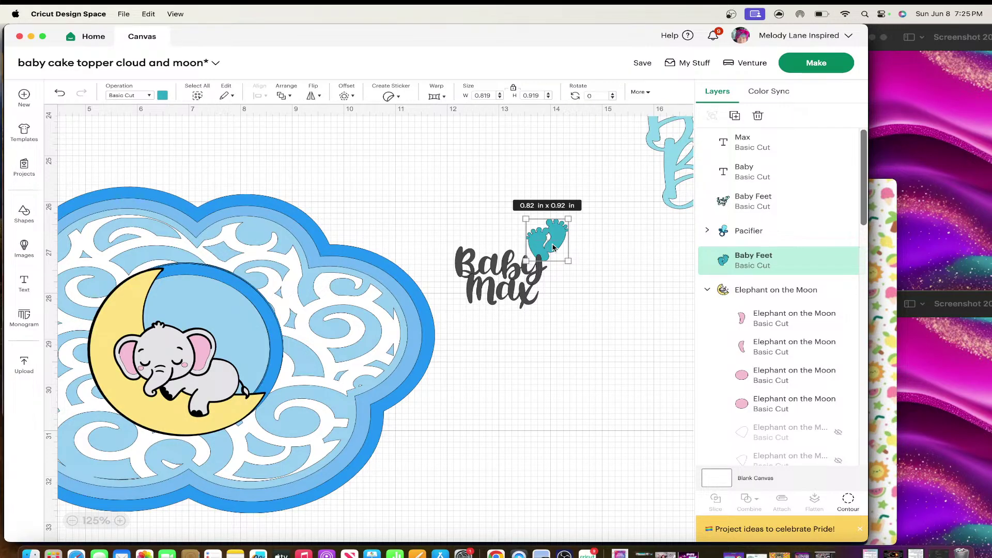
pyautogui.click(499, 299)
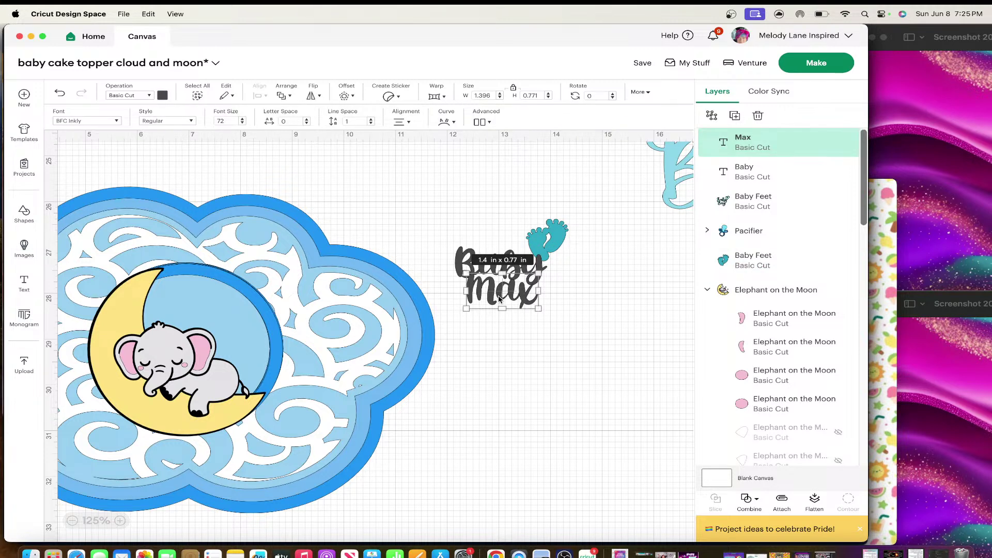
pyautogui.click(616, 298)
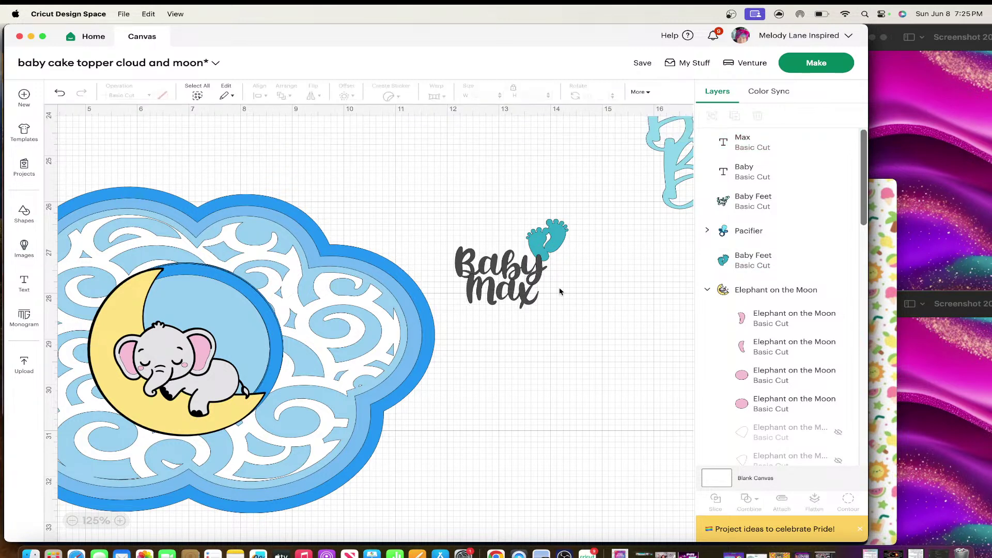
# - Weld the "Baby" text, the name and the baby feet into one shape and shift it slightly toward the cloud
pyautogui.scroll(5, 422, 394)
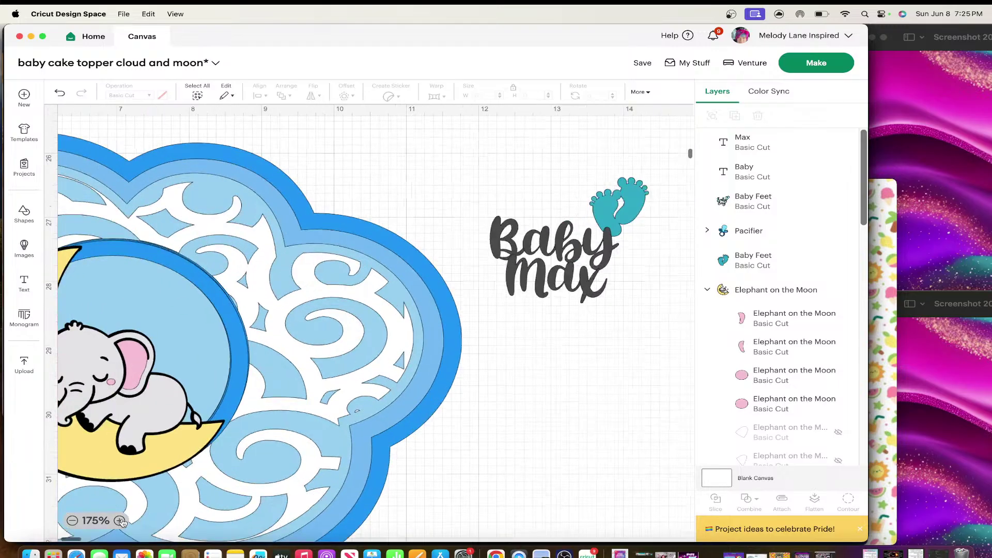
pyautogui.hscroll(5, 423, 393)
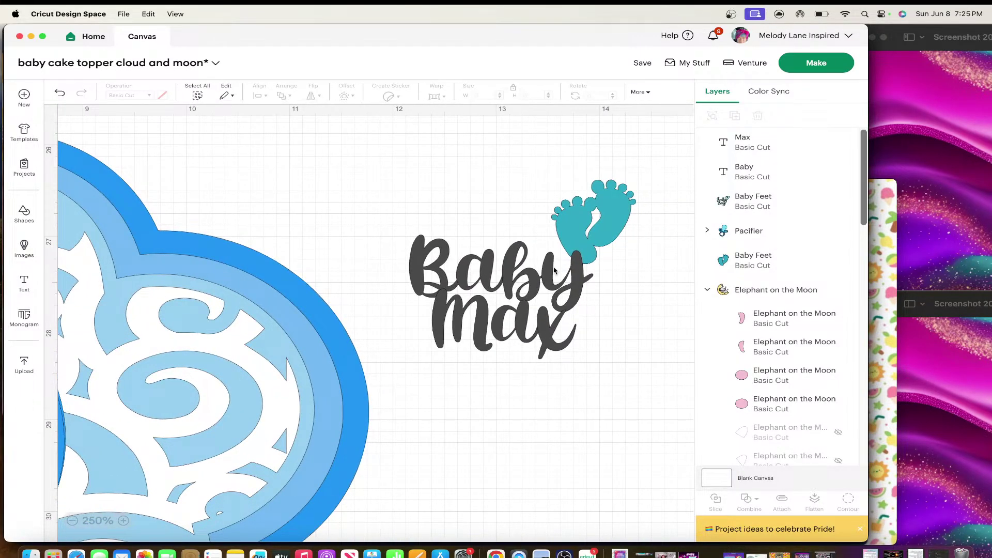
pyautogui.hscroll(2, 550, 269)
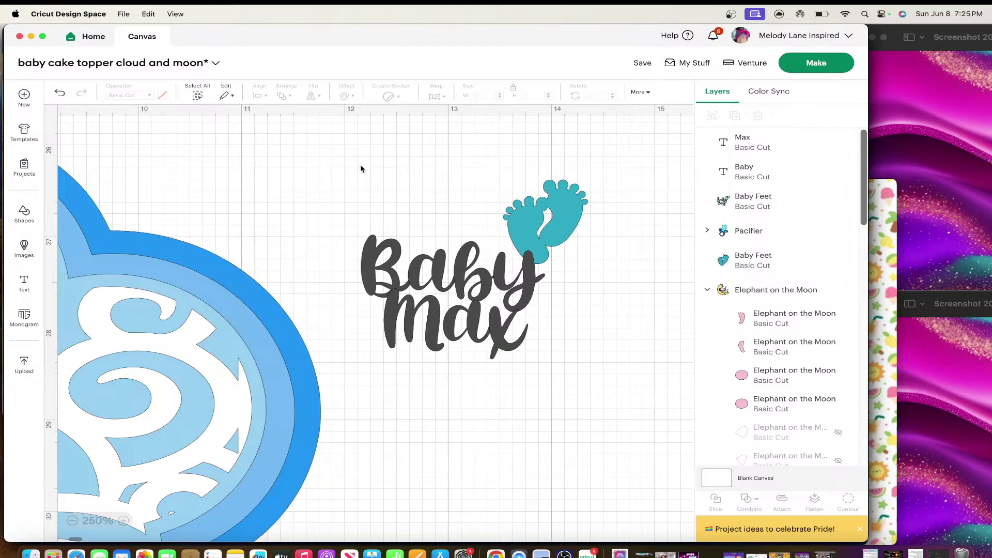
pyautogui.moveTo(352, 147); pyautogui.dragTo(605, 355)
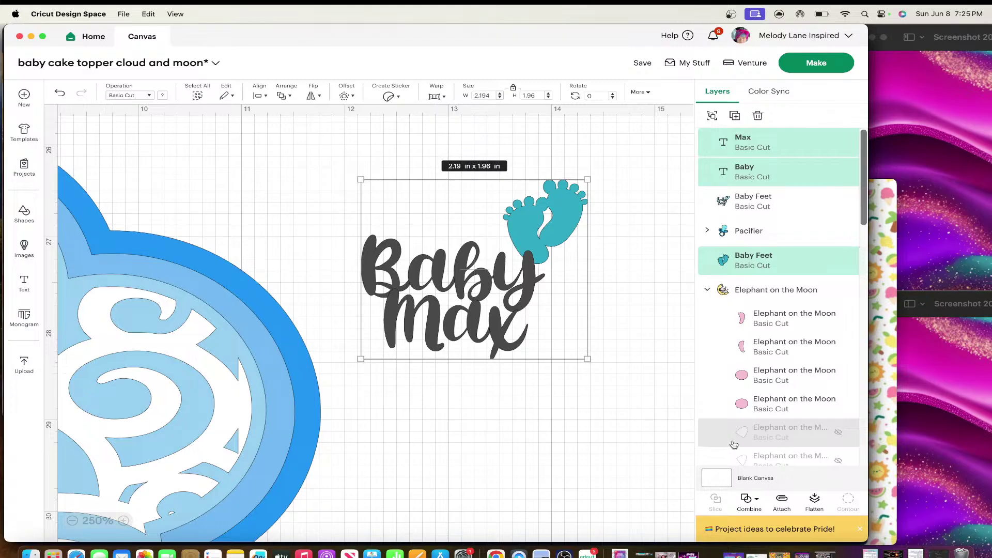
pyautogui.click(749, 498)
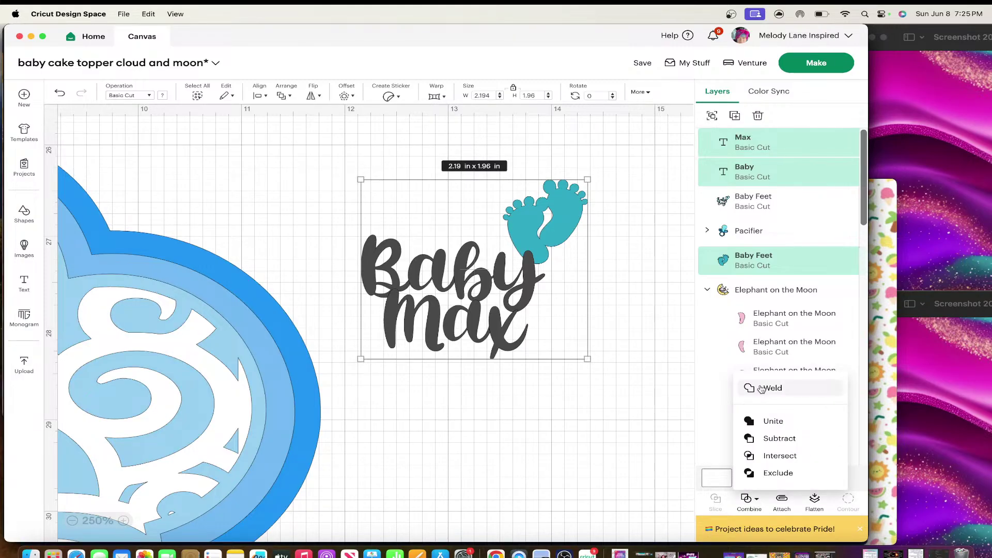
pyautogui.click(762, 389)
pyautogui.moveTo(486, 280); pyautogui.dragTo(457, 263)
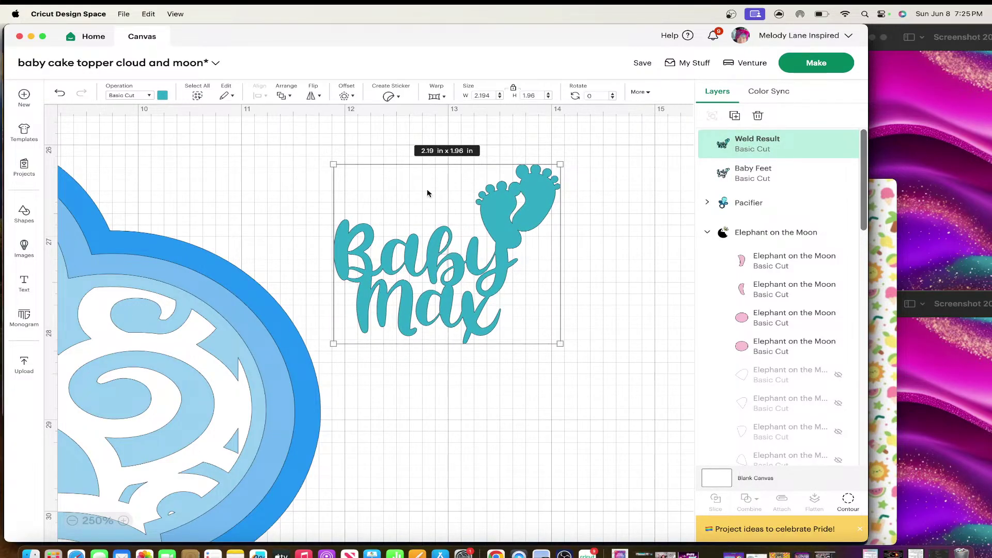
# - Create a 0.083 in offset around the welded lettering and color the offset white
pyautogui.click(345, 96)
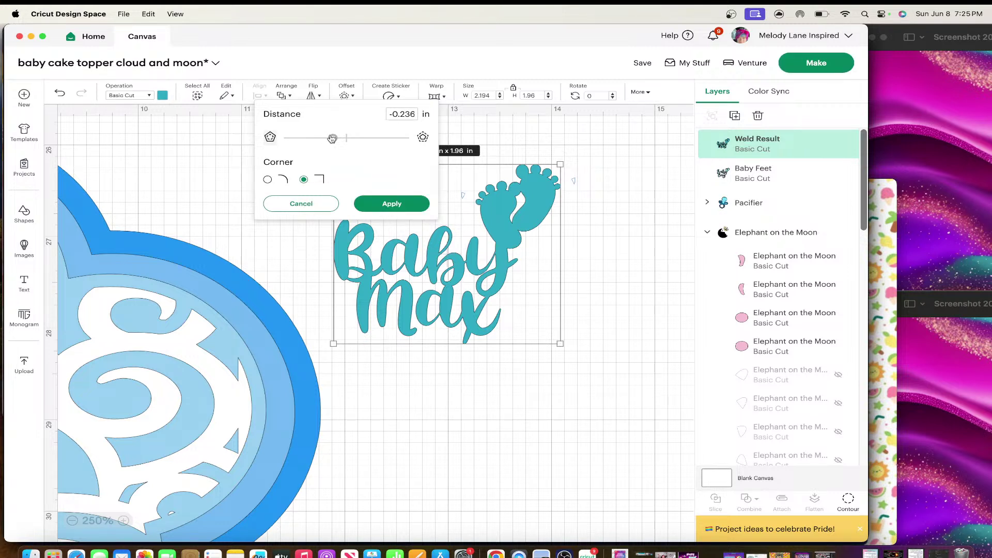
pyautogui.moveTo(332, 139); pyautogui.dragTo(354, 141)
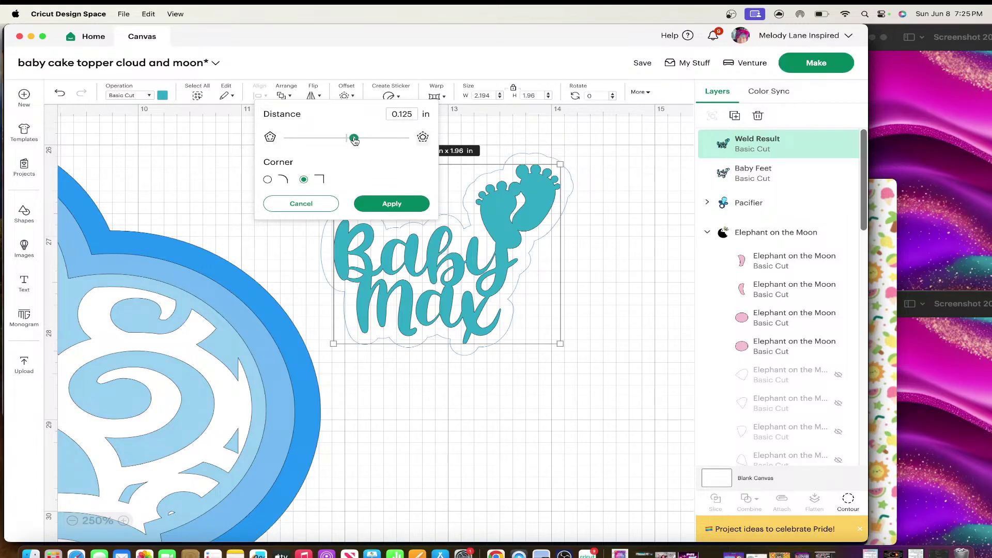
pyautogui.moveTo(354, 140); pyautogui.dragTo(354, 140)
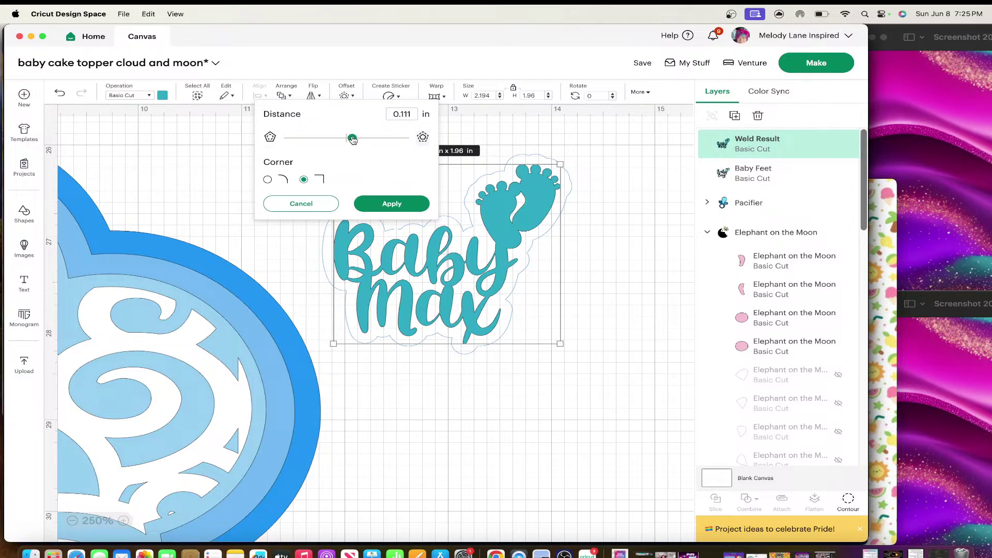
pyautogui.moveTo(352, 140); pyautogui.dragTo(352, 140)
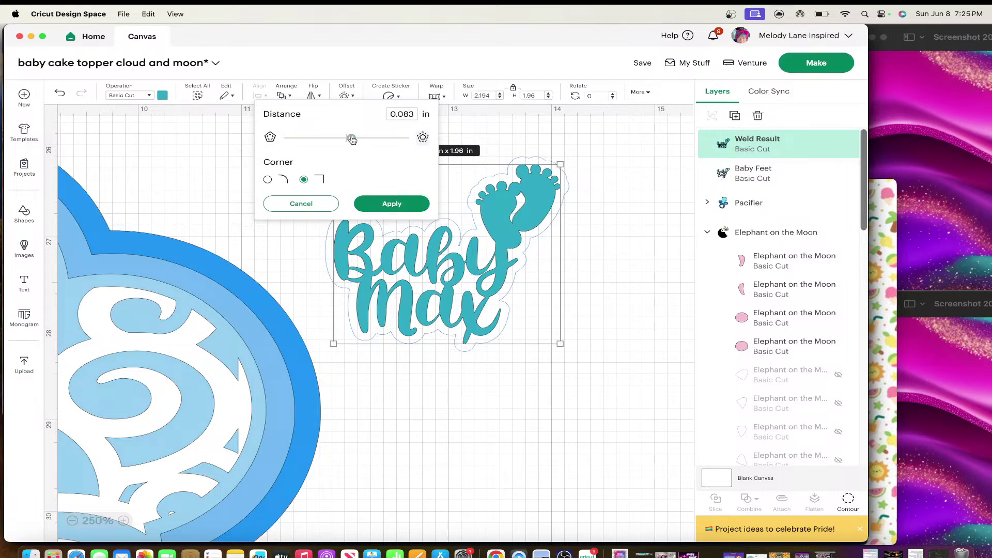
pyautogui.click(404, 203)
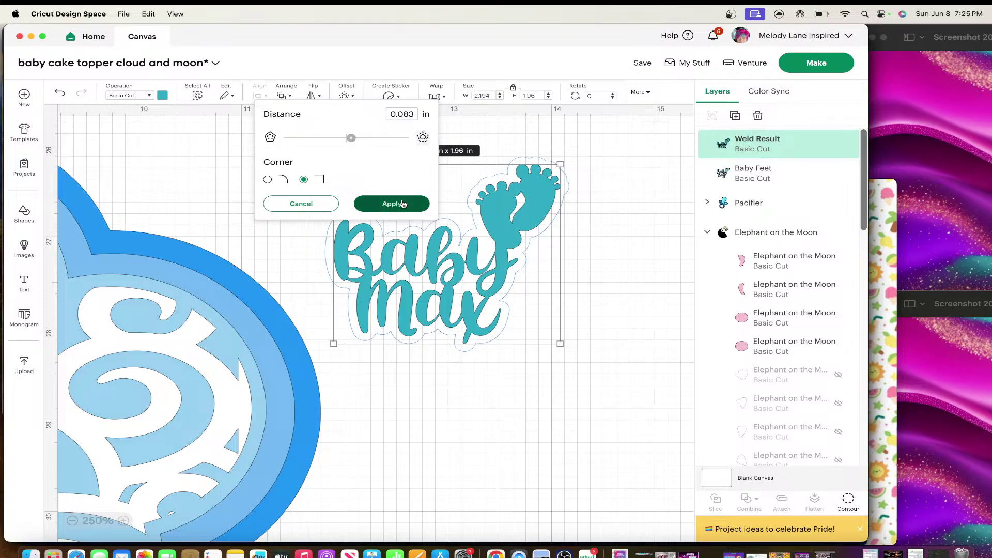
pyautogui.click(163, 96)
pyautogui.click(219, 141)
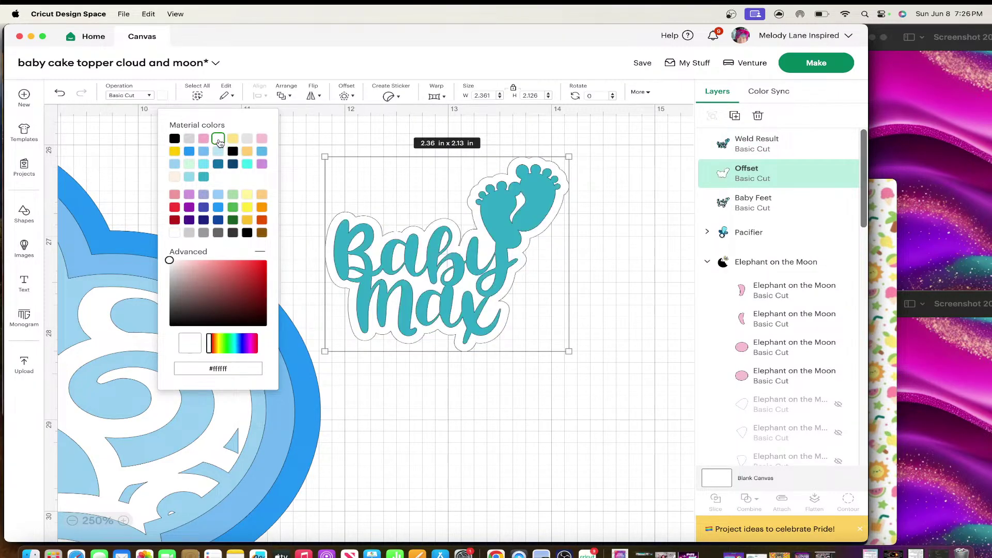
pyautogui.click(308, 139)
pyautogui.click(282, 152)
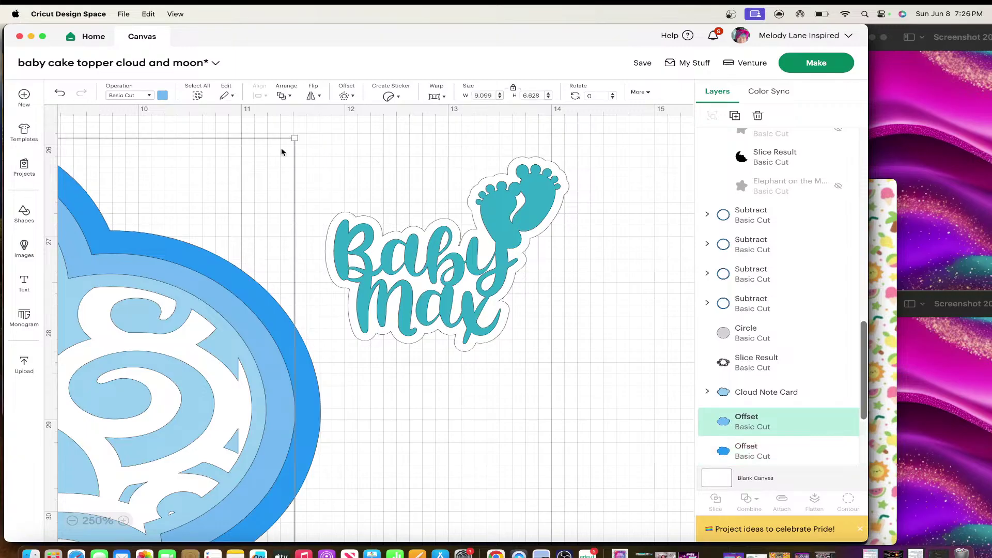
pyautogui.hotkey('ctrl', 'z')
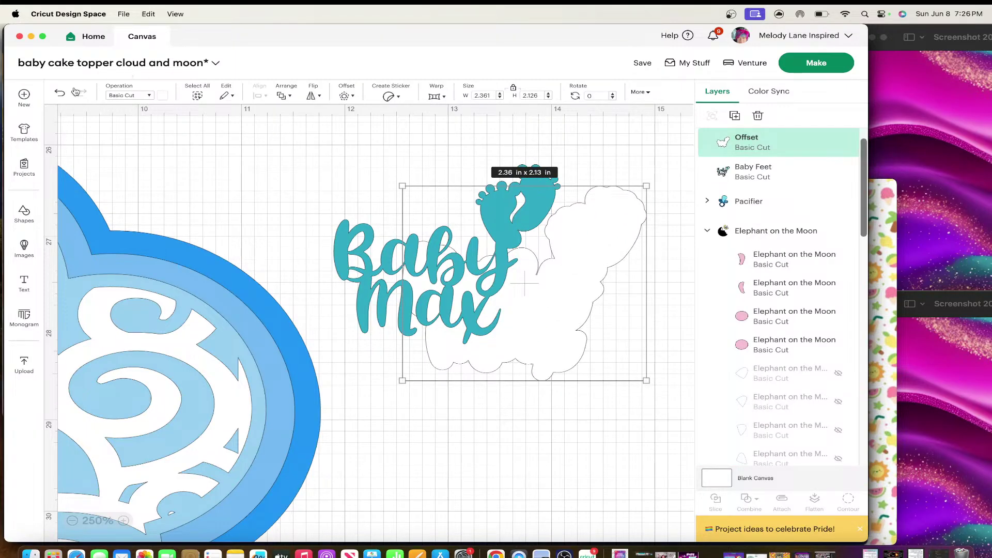
pyautogui.click(58, 94)
# - Group the welded lettering with its white offset
pyautogui.moveTo(552, 400); pyautogui.dragTo(396, 172)
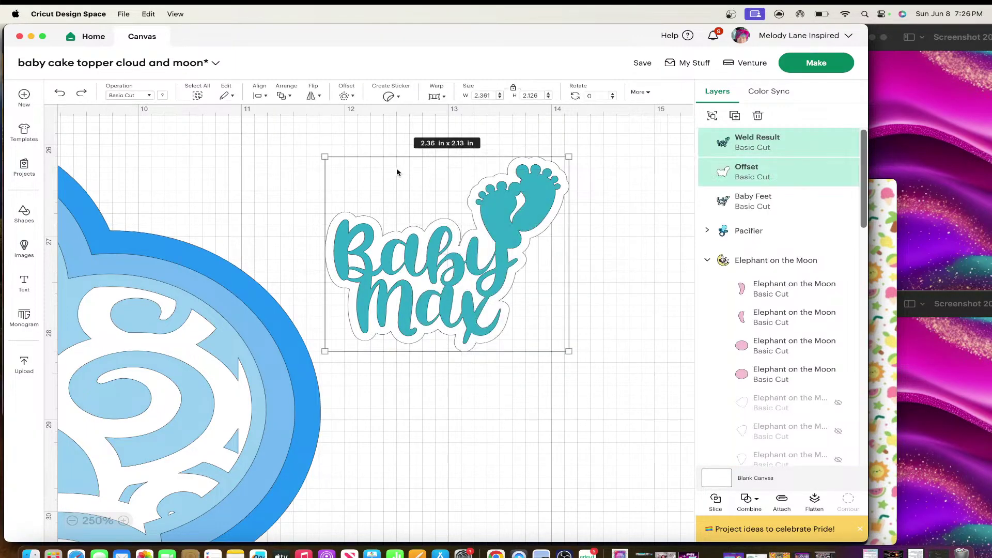
pyautogui.click(713, 115)
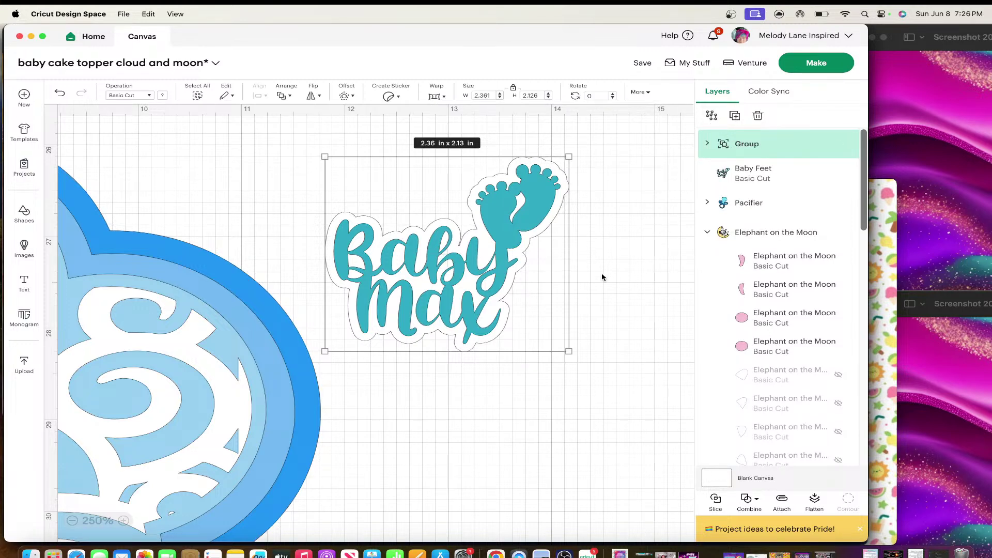
pyautogui.hscroll(-2, 602, 277)
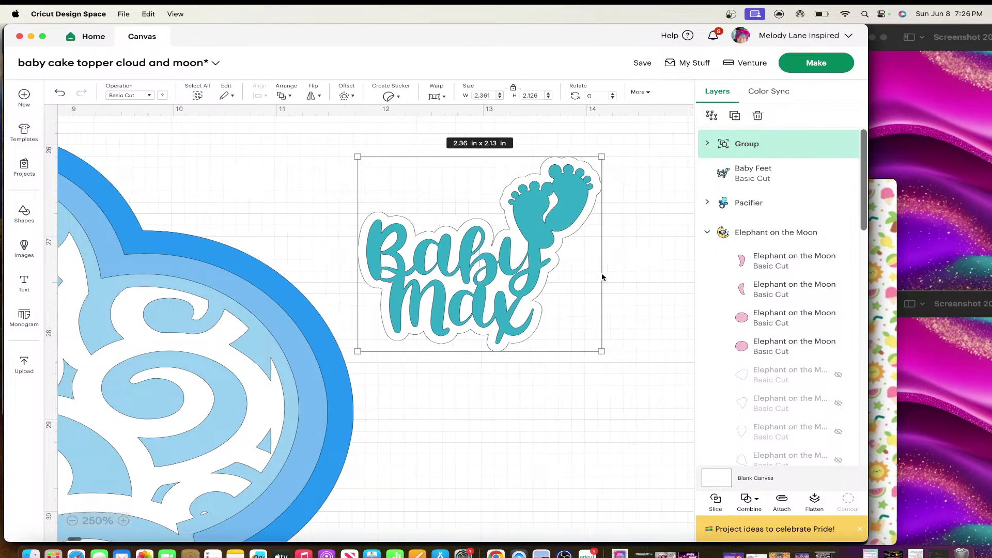
pyautogui.click(72, 520)
pyautogui.click(72, 520)
pyautogui.click(73, 520)
pyautogui.scroll(-3, 229, 414)
pyautogui.hscroll(-5, 229, 413)
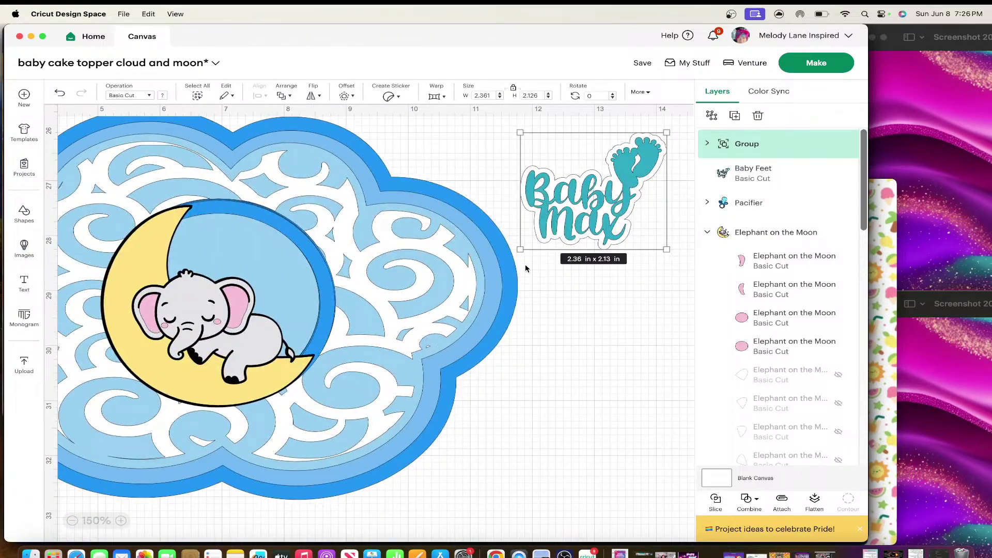
# - Move the grouped lettering onto the cloud's right side, overlapping its edge, and enlarge it to about 3.34 x 3.01 in
pyautogui.moveTo(576, 215); pyautogui.dragTo(405, 280)
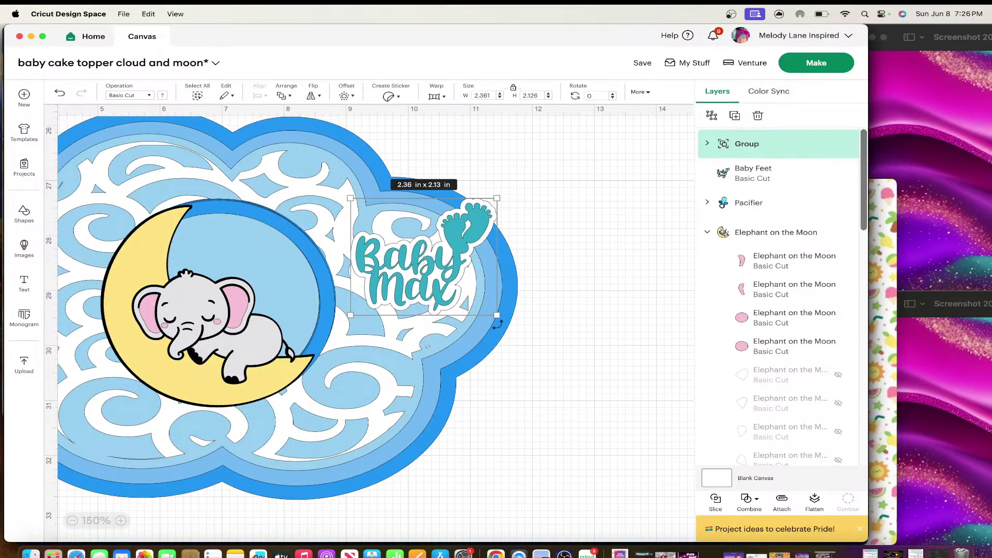
pyautogui.moveTo(497, 314); pyautogui.dragTo(556, 362)
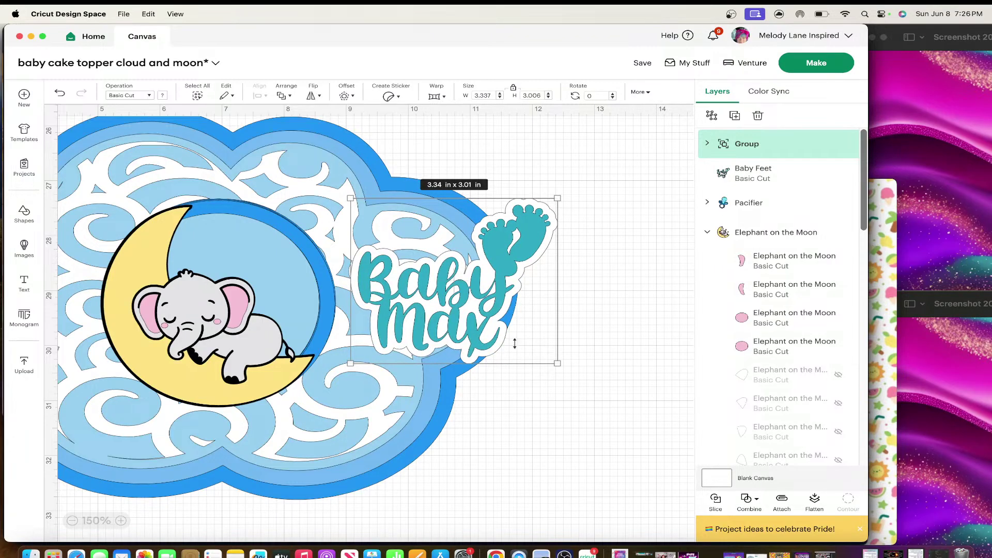
pyautogui.moveTo(466, 300); pyautogui.dragTo(458, 283)
pyautogui.hscroll(-5, 457, 283)
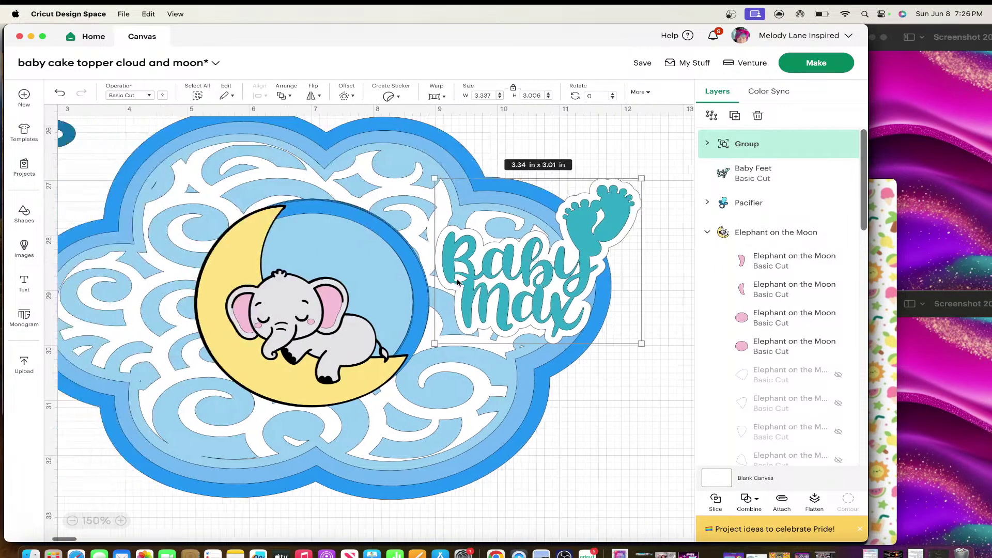
pyautogui.scroll(2, 458, 283)
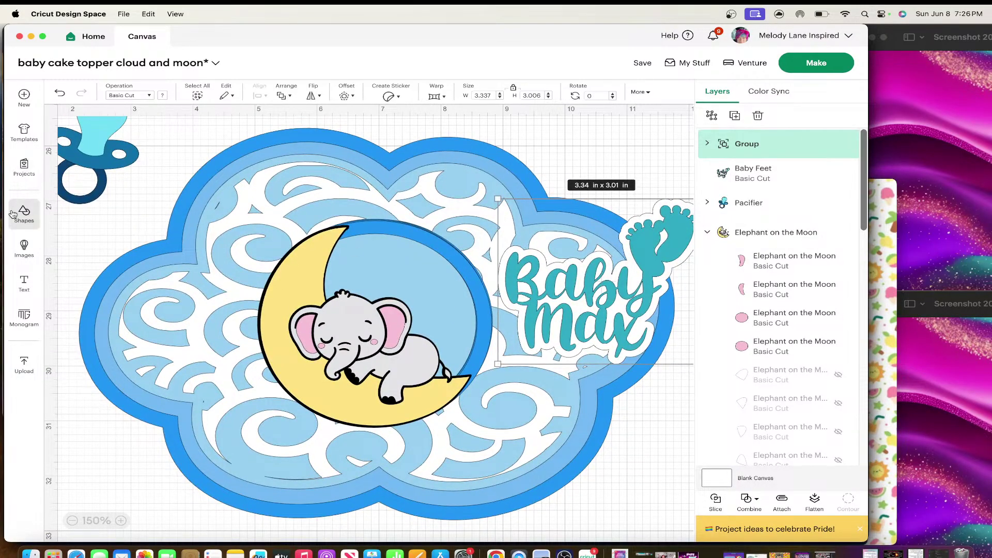
# - Search the image library for "baby bottle"
pyautogui.click(24, 247)
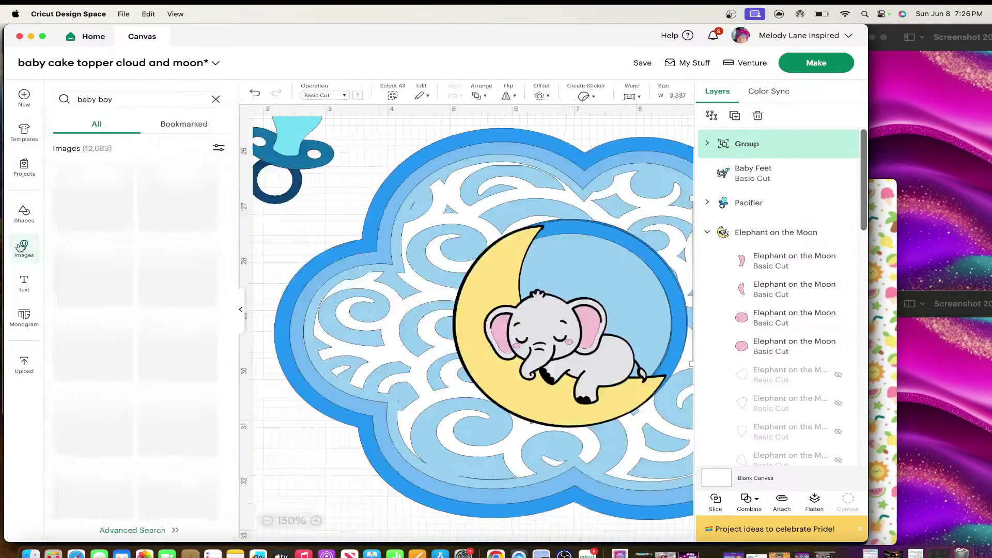
pyautogui.click(129, 99)
pyautogui.press('BackSpace')
pyautogui.press('BackSpace')
pyautogui.press('BackSpace')
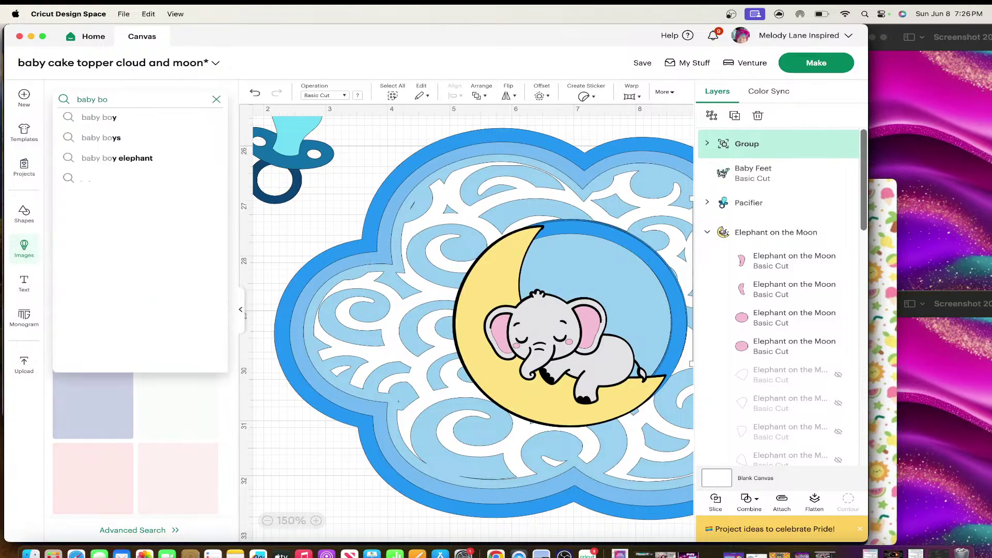
pyautogui.write('bott')
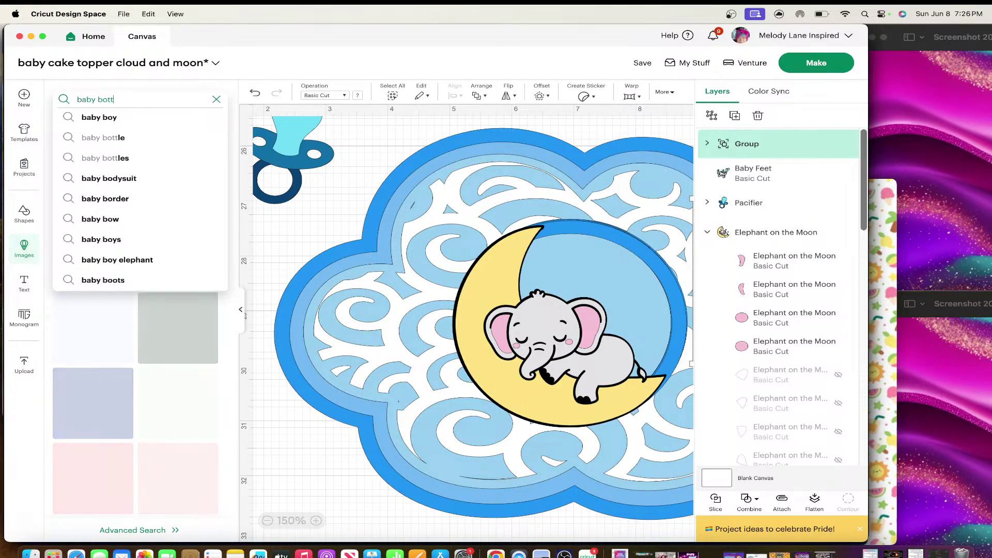
pyautogui.write('le')
pyautogui.press('Return')
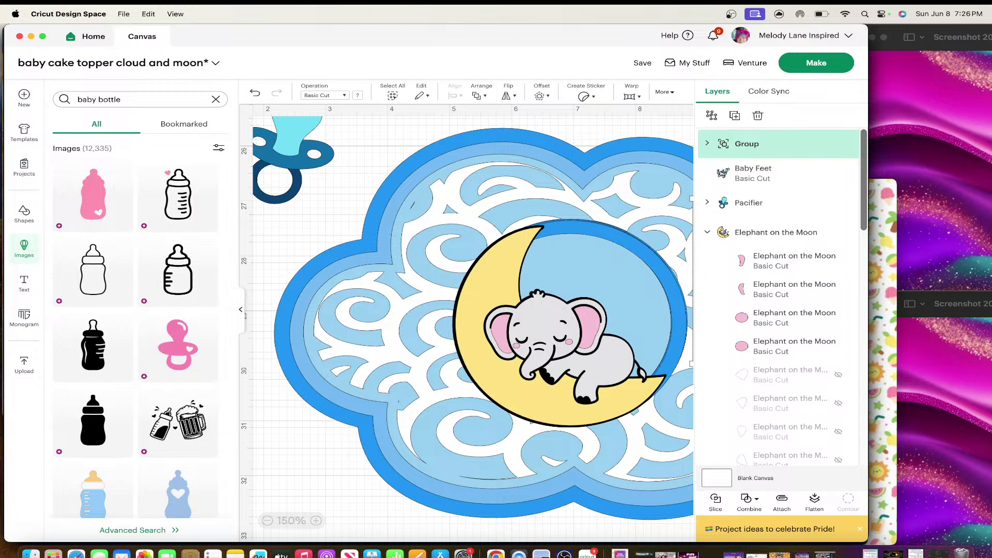
# - Add the light blue baby bottle with a black outline and orange nipple from the image results to the canvas
pyautogui.scroll(-1, 146, 342)
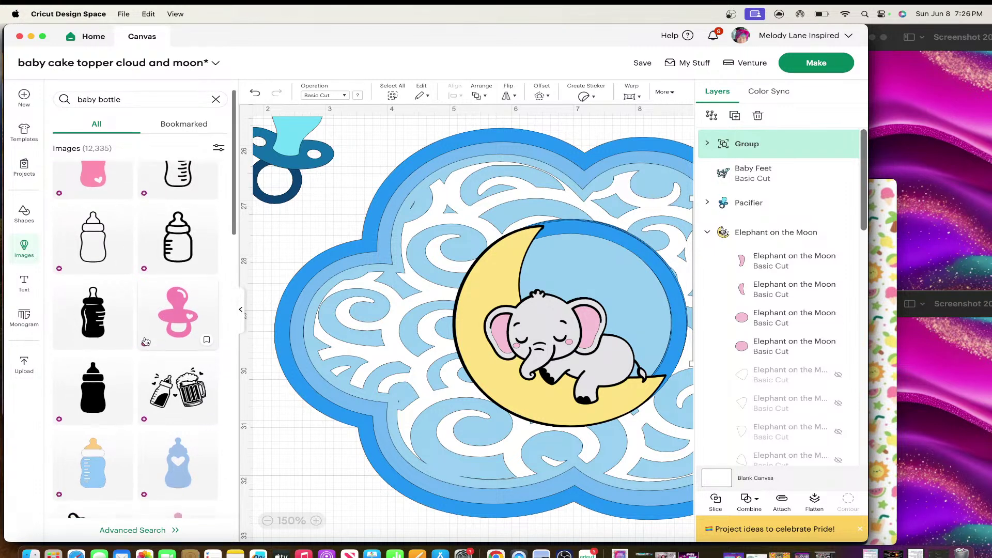
pyautogui.scroll(-4, 145, 342)
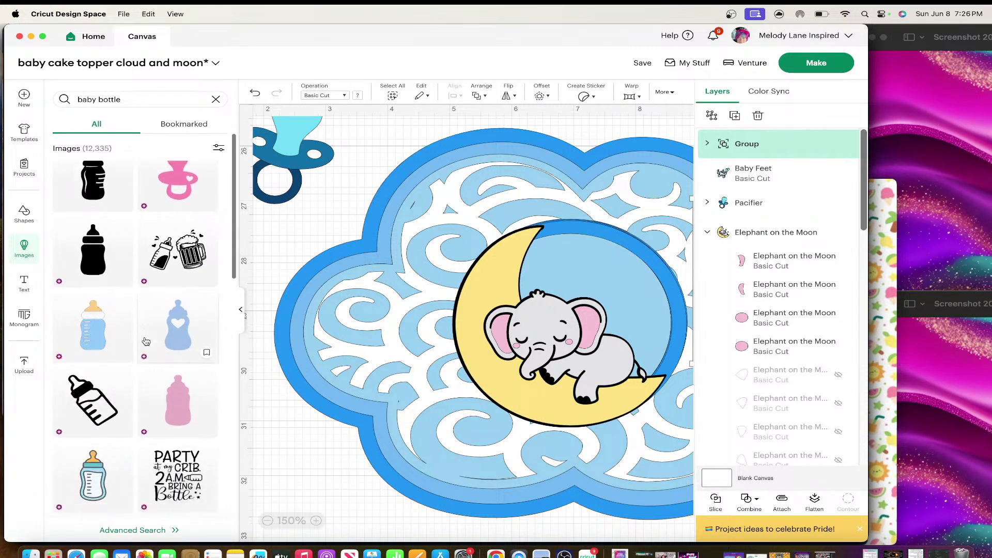
pyautogui.scroll(-8, 146, 342)
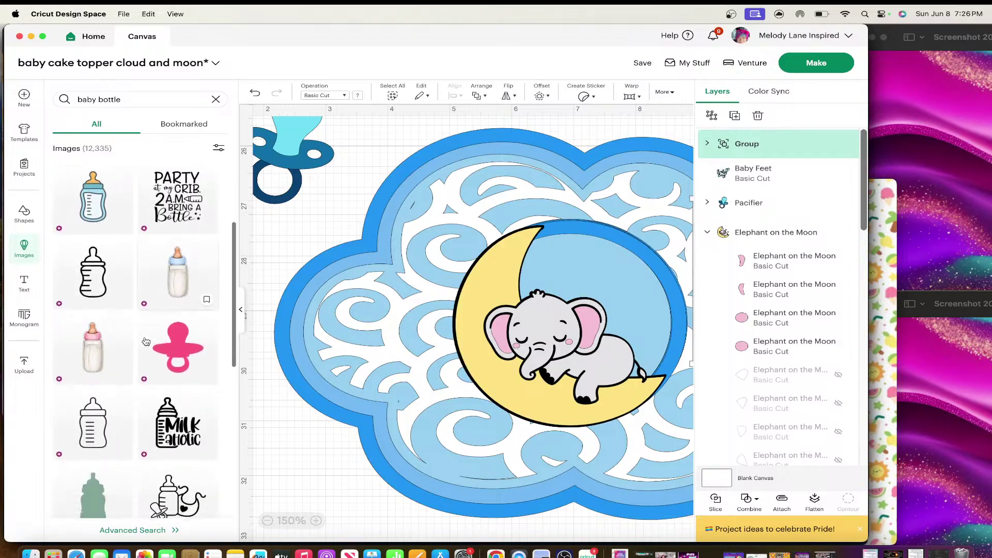
pyautogui.scroll(-6, 147, 342)
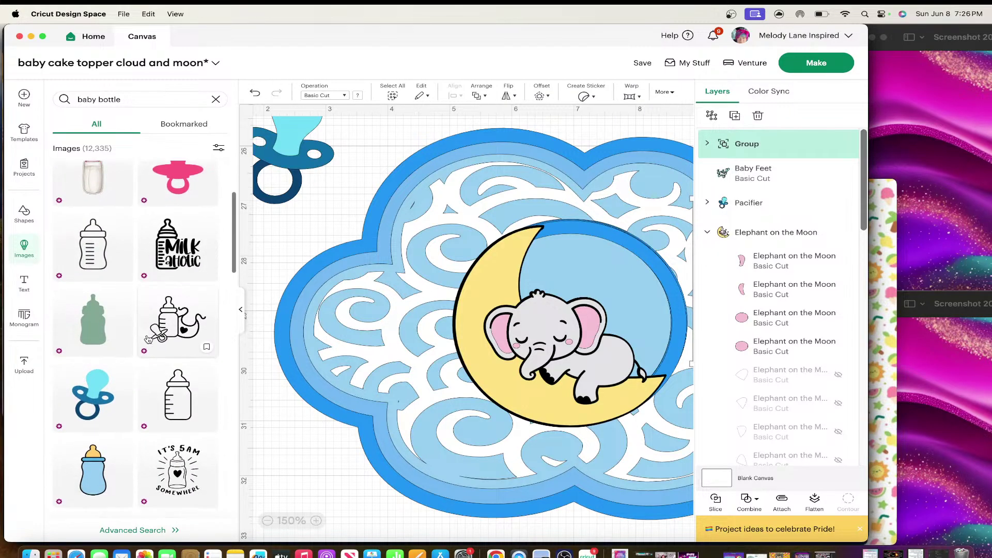
pyautogui.scroll(-4, 147, 340)
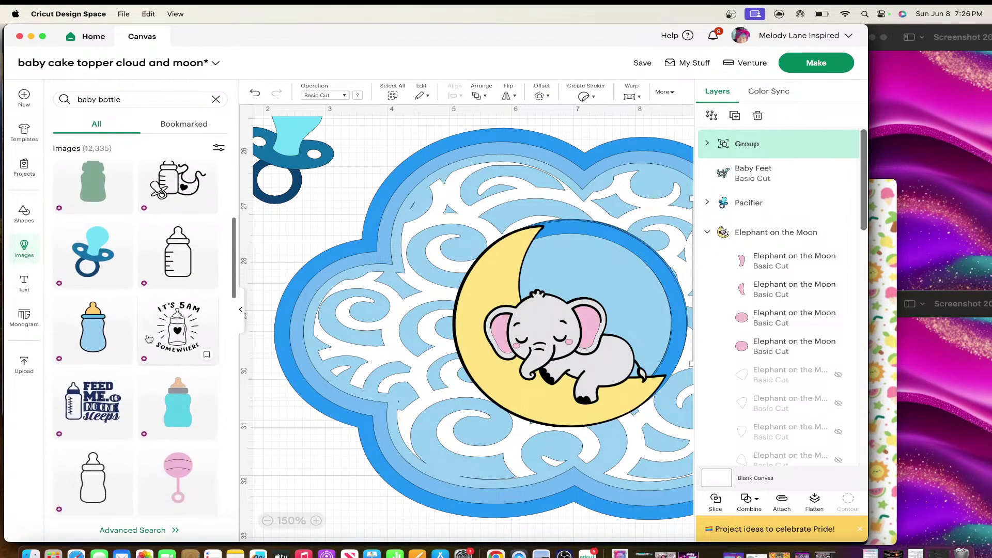
pyautogui.click(90, 313)
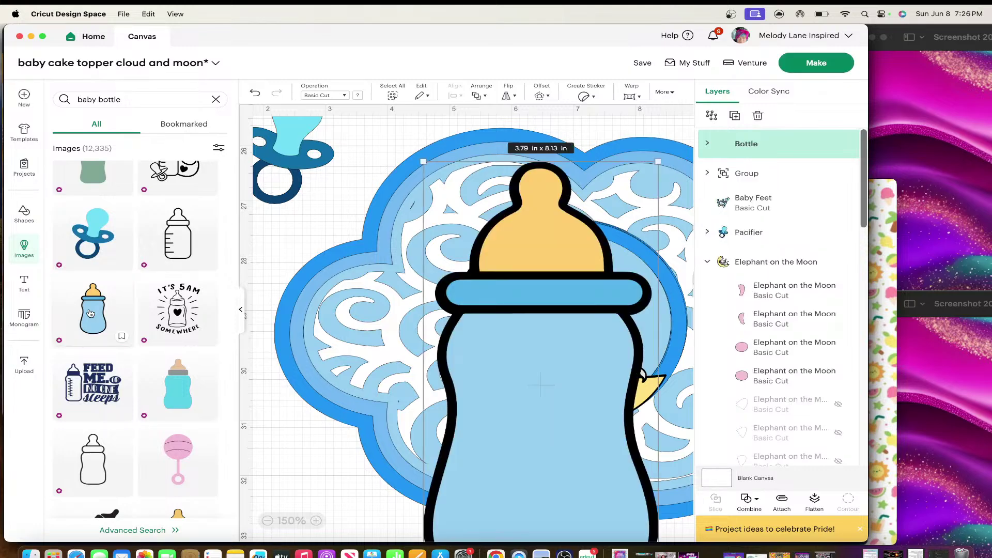
pyautogui.click(240, 309)
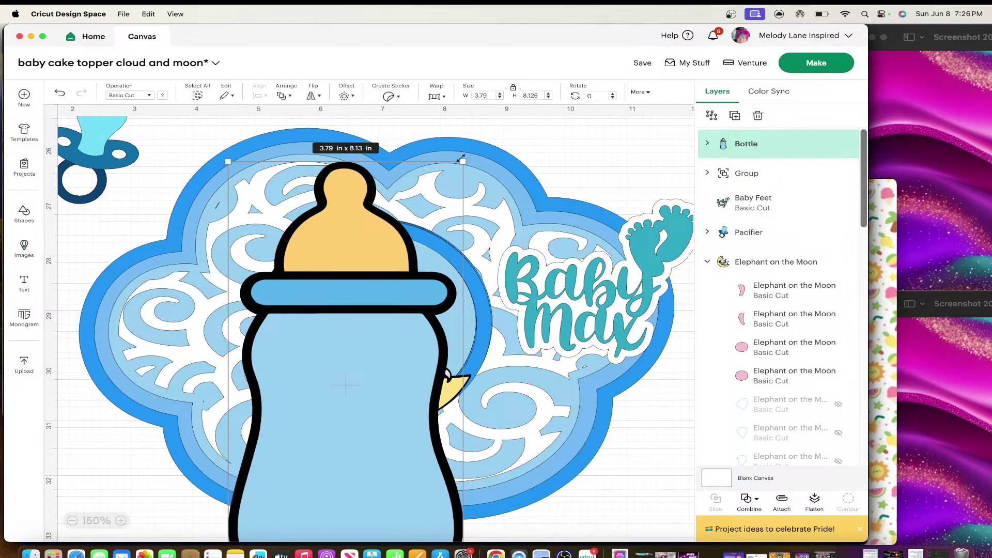
# - Shrink the bottle to about 1.2 x 2.57 in, tilt it about 18.38° and place it on the cloud below the lettering
pyautogui.moveTo(462, 157); pyautogui.dragTo(500, 399)
pyautogui.click(201, 356)
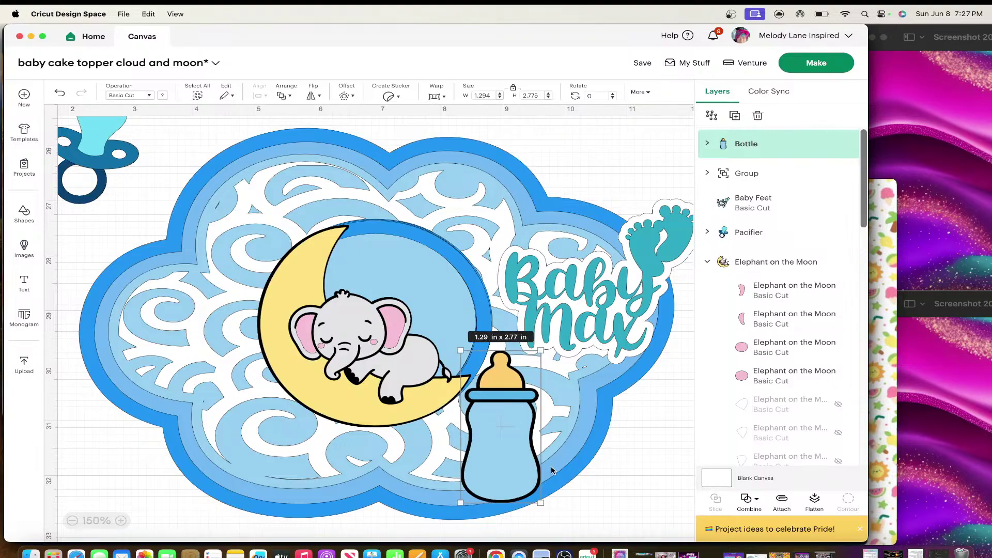
pyautogui.moveTo(543, 511); pyautogui.dragTo(504, 494)
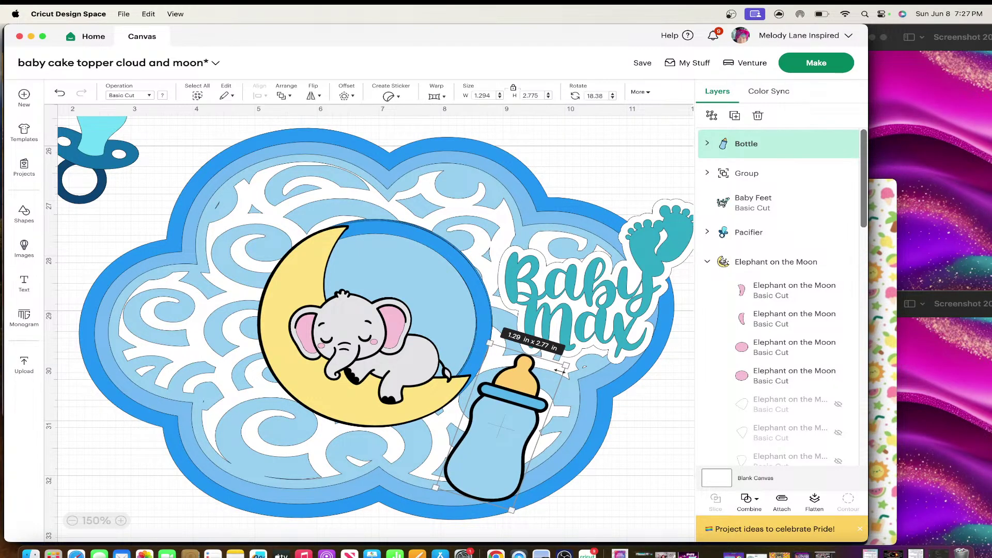
pyautogui.moveTo(566, 364); pyautogui.dragTo(558, 375)
pyautogui.moveTo(506, 424); pyautogui.dragTo(511, 425)
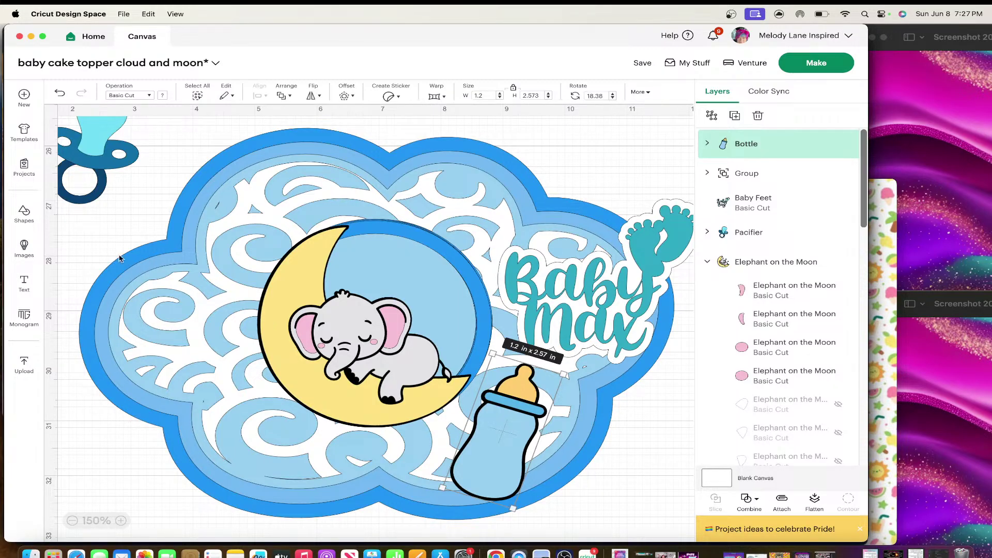
# - Search the image library for "rattle"
pyautogui.click(23, 246)
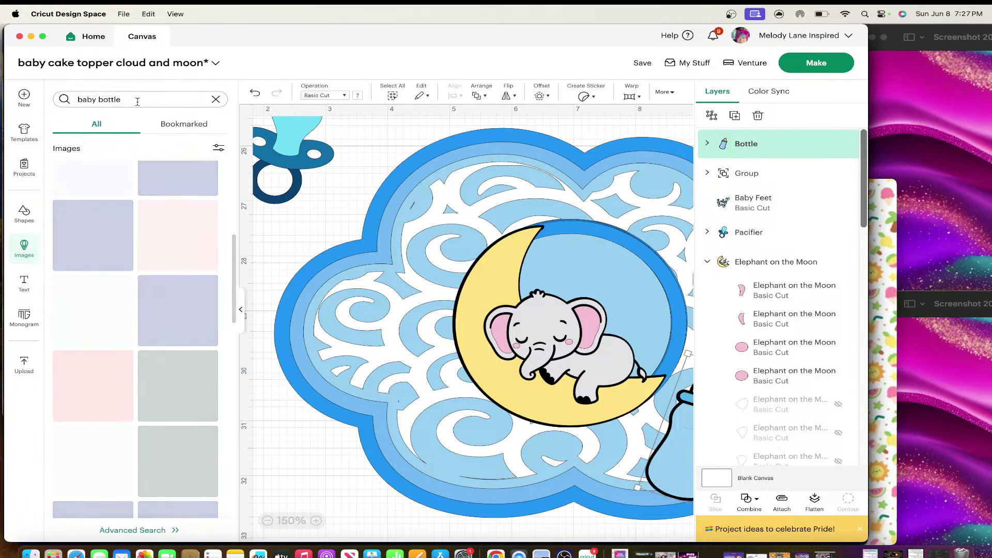
pyautogui.click(89, 99)
pyautogui.press('super+a')
pyautogui.press('BackSpace')
pyautogui.write('ra')
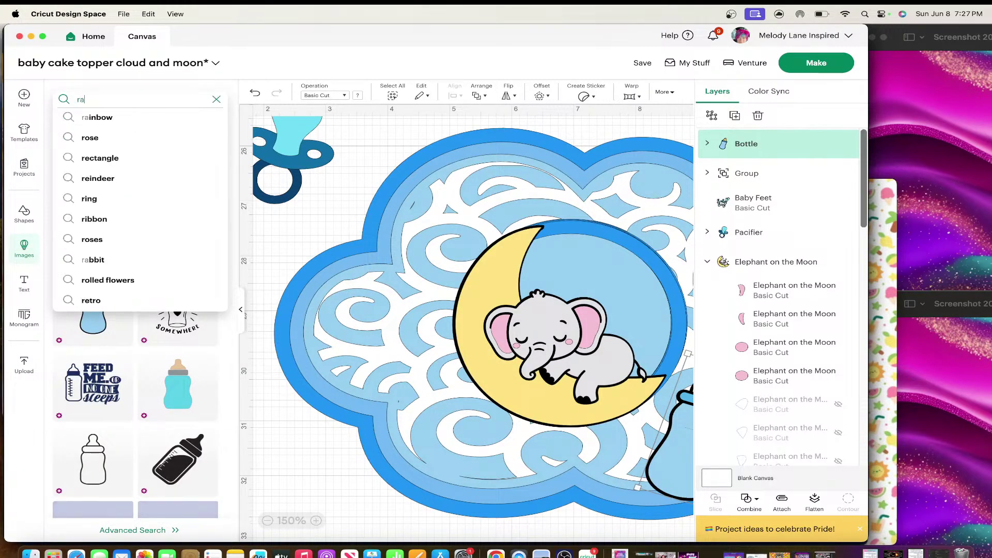
pyautogui.write('ttle')
pyautogui.press('Return')
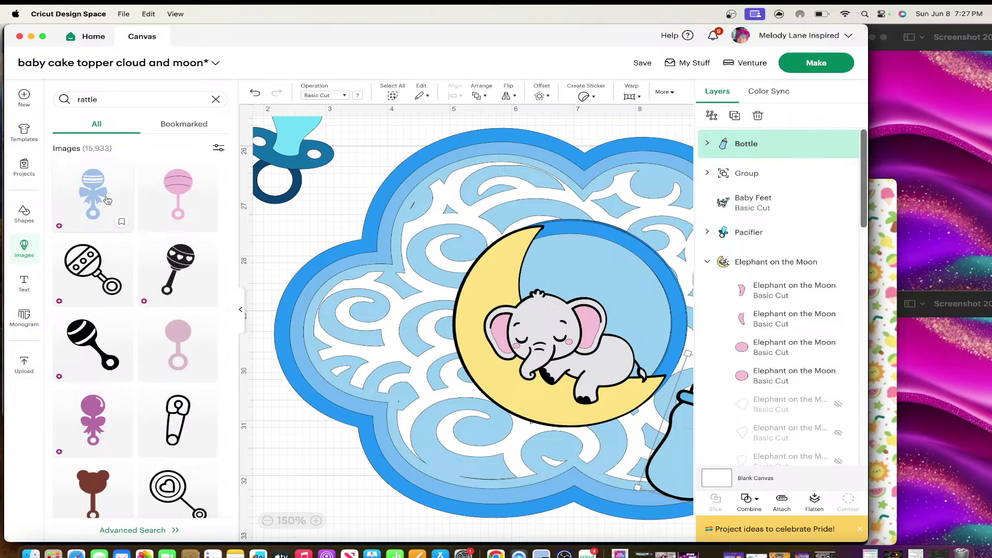
# - Browse the rattle images and add the blue striped baby rattle with a bow to the canvas
pyautogui.scroll(-5, 95, 258)
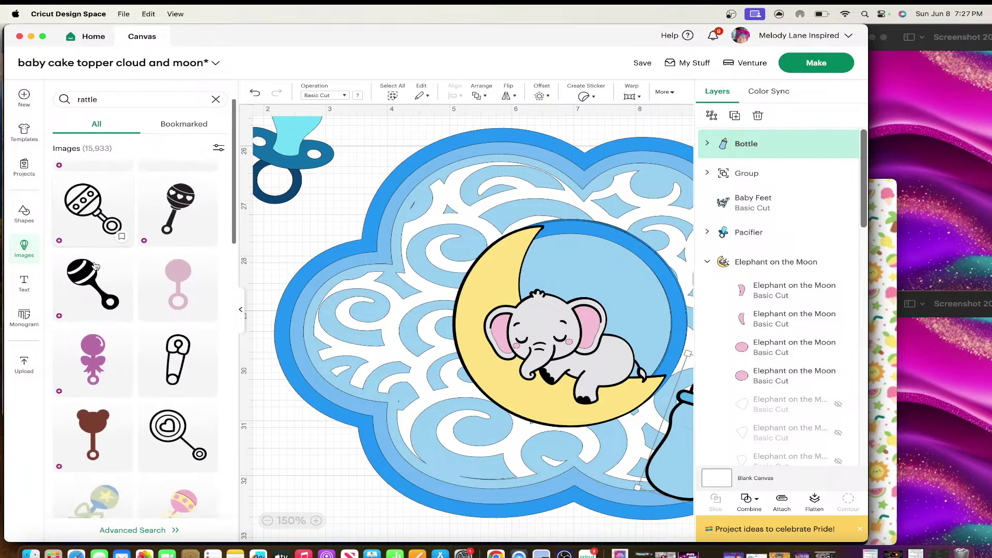
pyautogui.scroll(-5, 95, 266)
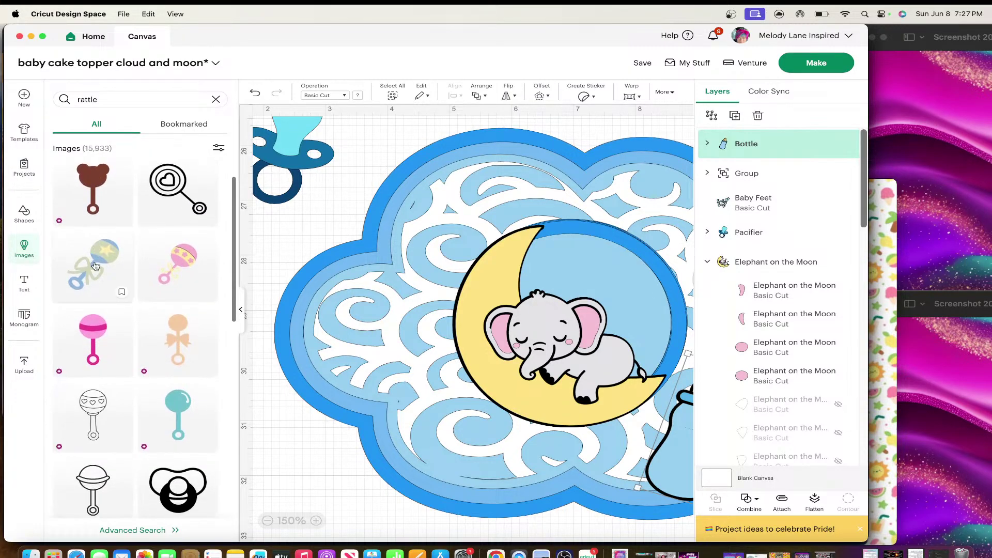
pyautogui.scroll(-5, 94, 266)
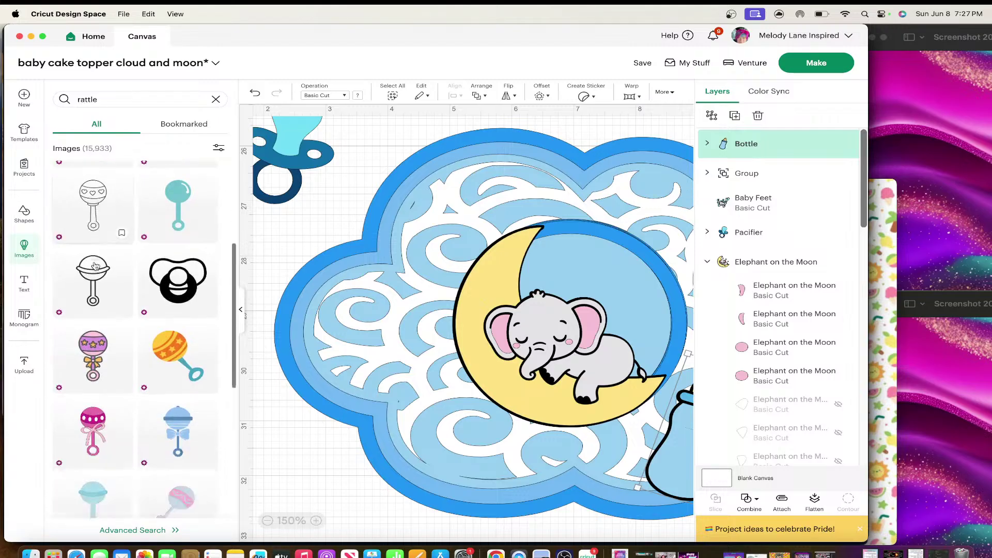
pyautogui.scroll(-5, 95, 265)
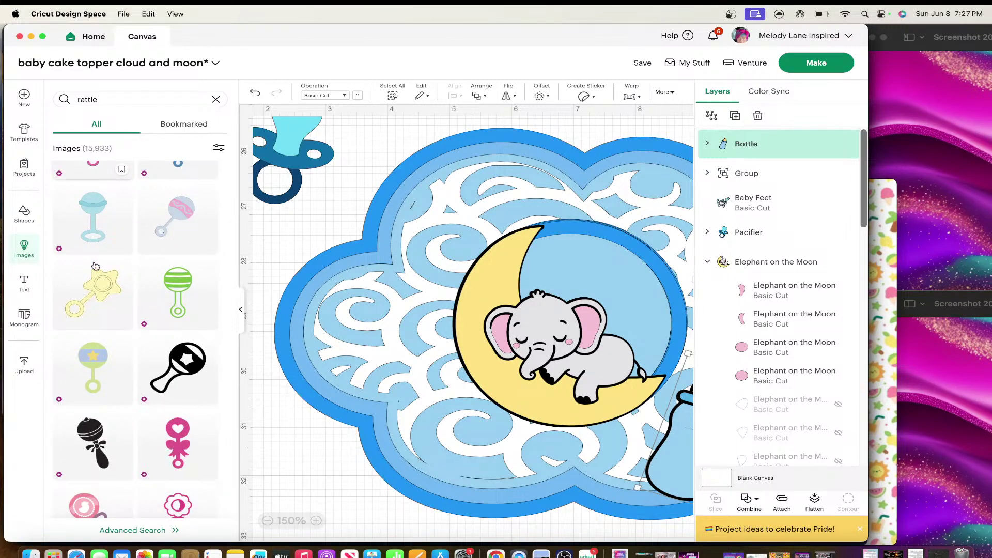
pyautogui.scroll(-5, 94, 265)
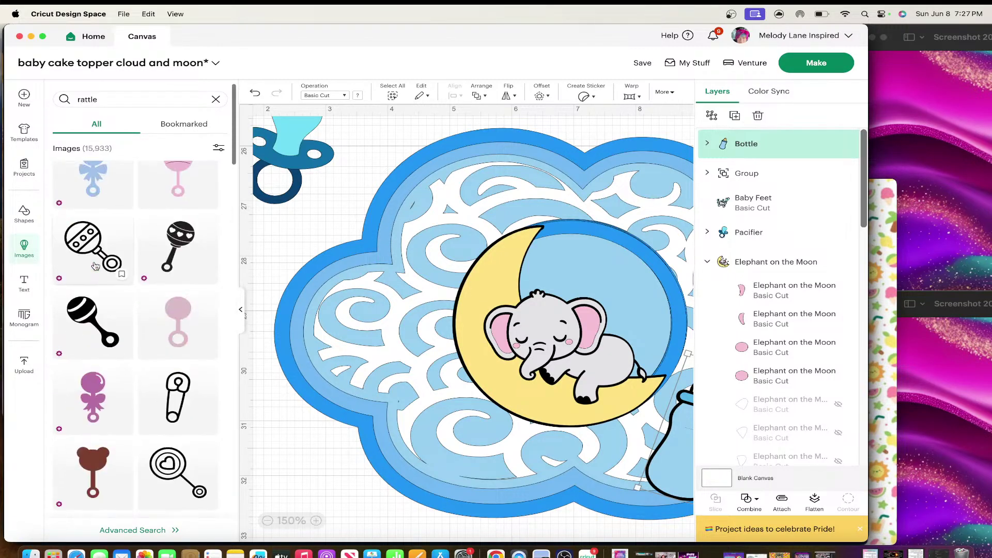
pyautogui.click(93, 192)
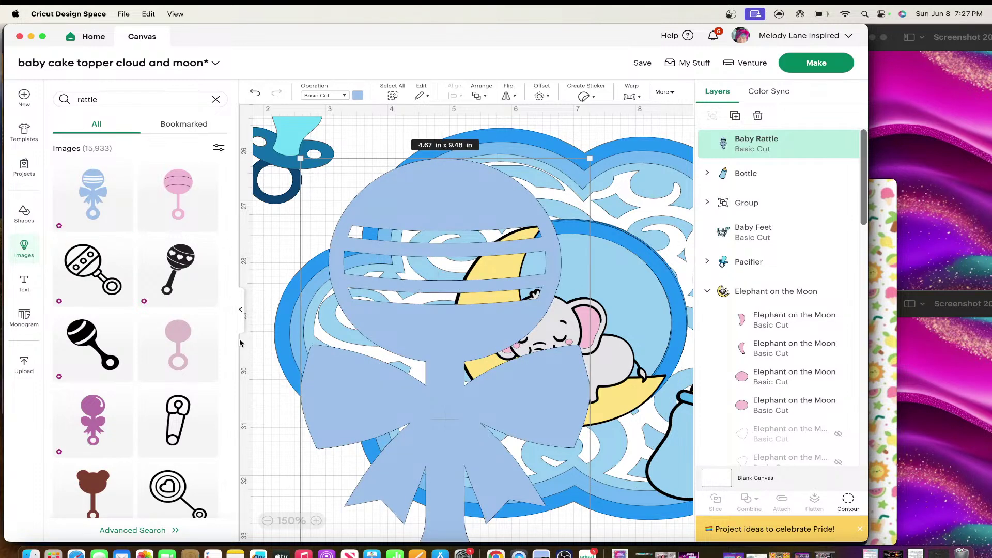
pyautogui.click(241, 310)
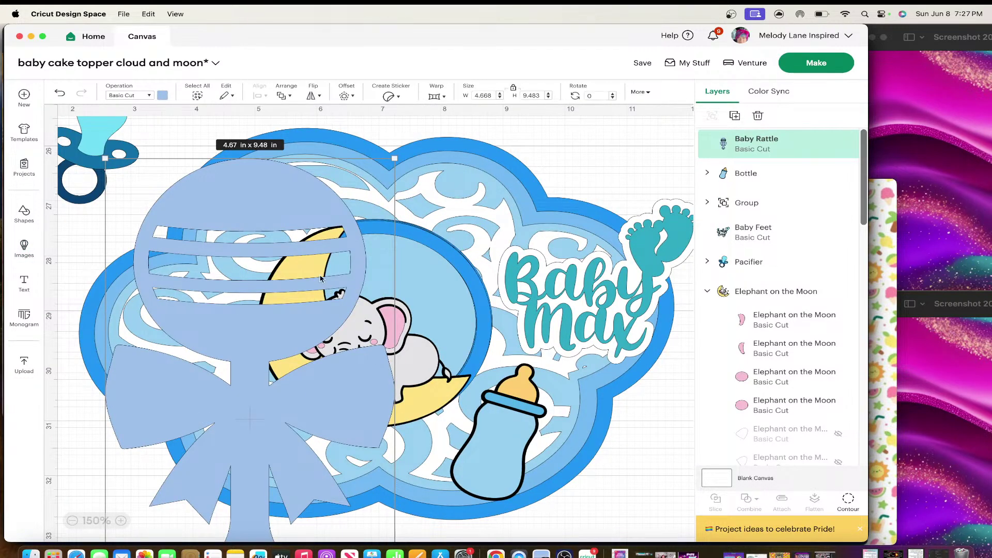
# - Shrink the rattle to about 1.65 x 3.35 in, rotate it to about 338.47° and place it on the cloud's left lobe
pyautogui.moveTo(392, 156); pyautogui.dragTo(225, 443)
pyautogui.moveTo(186, 478); pyautogui.dragTo(205, 329)
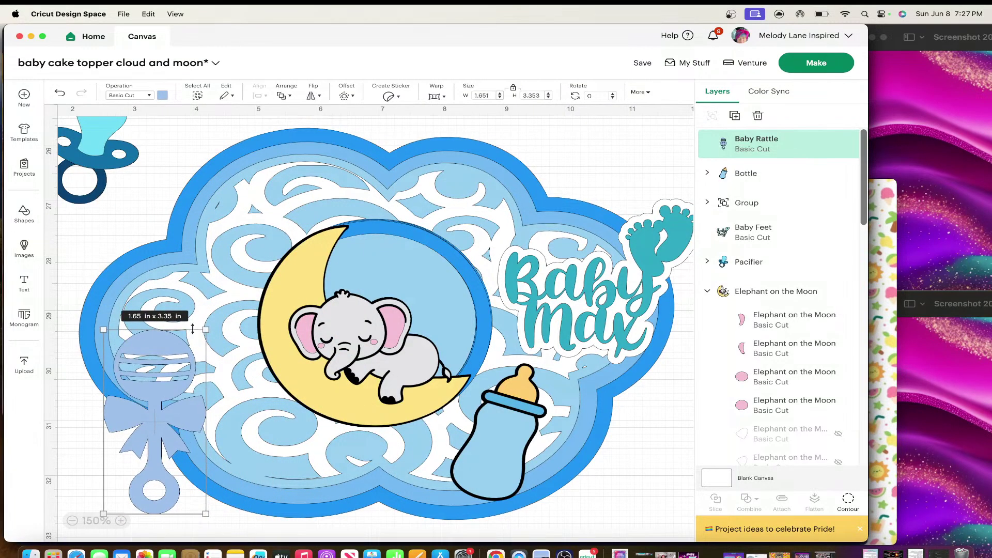
pyautogui.moveTo(152, 372); pyautogui.dragTo(166, 326)
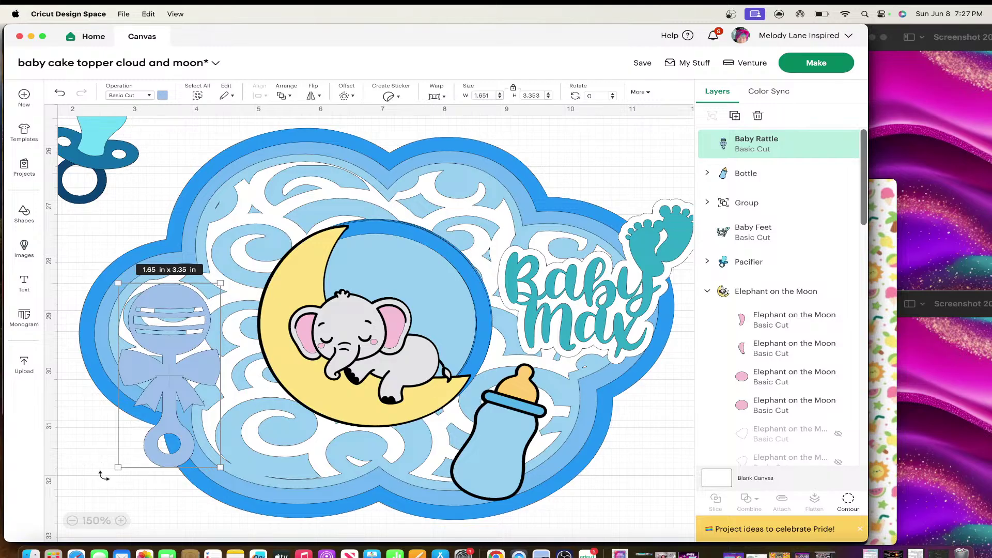
pyautogui.moveTo(103, 475); pyautogui.dragTo(150, 471)
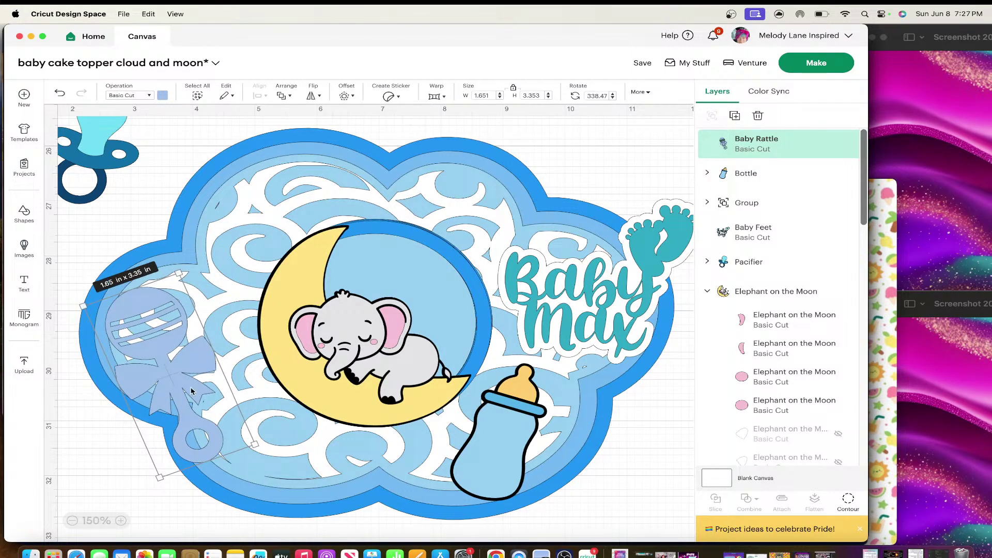
pyautogui.moveTo(191, 391); pyautogui.dragTo(215, 387)
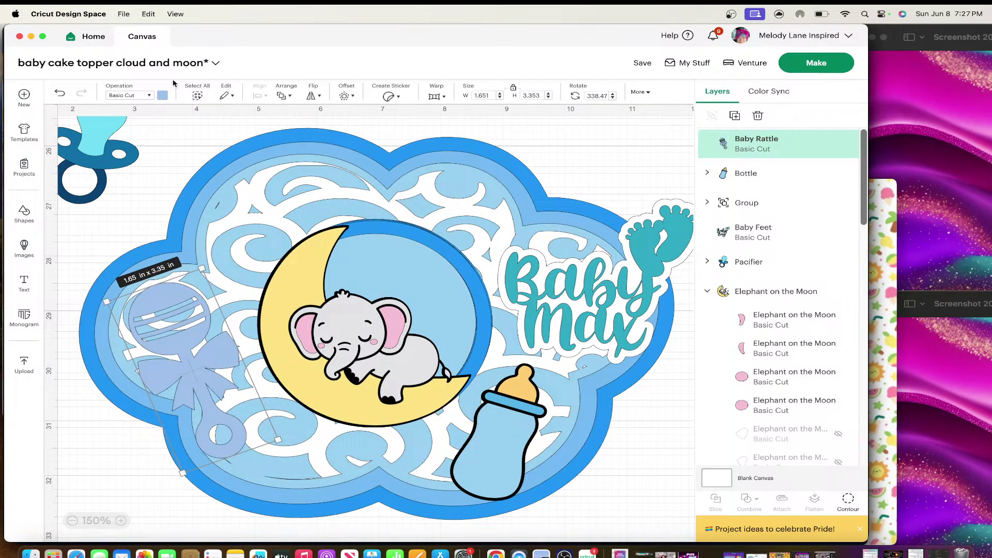
# - Color the baby rattle the pale yellow #ffe383 used for the moon
pyautogui.click(162, 95)
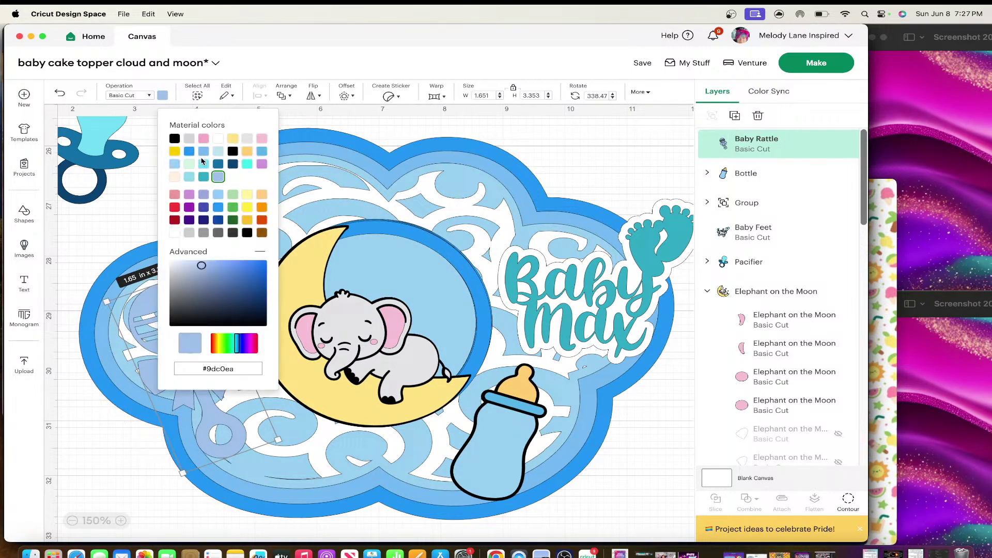
pyautogui.click(233, 139)
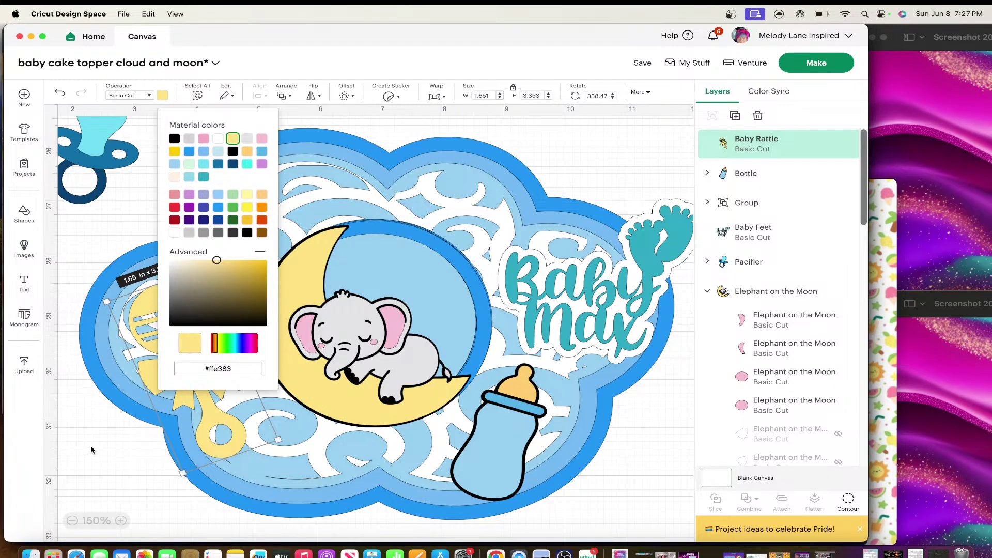
pyautogui.click(101, 426)
pyautogui.click(186, 326)
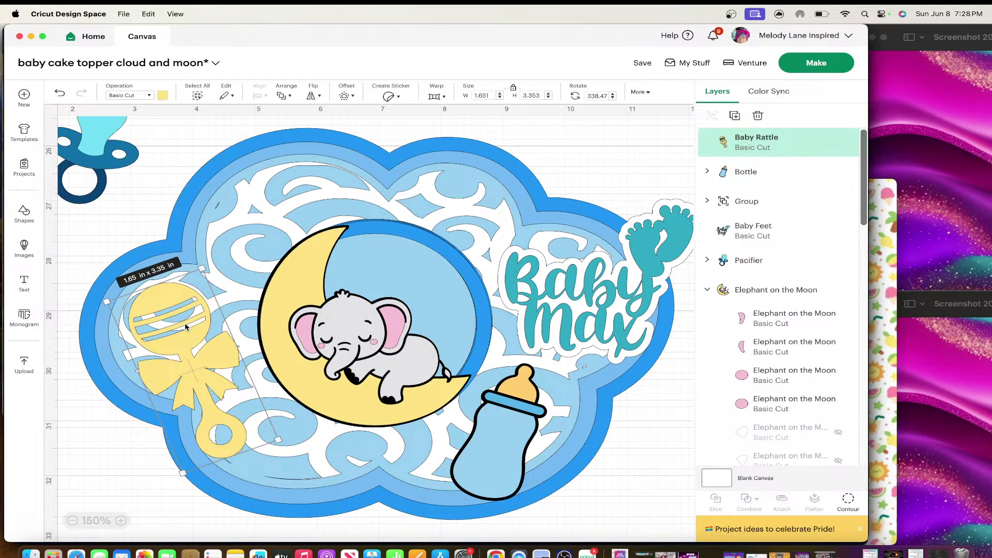
# - Duplicate the baby rattle and hide all of the copy's inner contours except the hole in the handle
pyautogui.press('super+d')
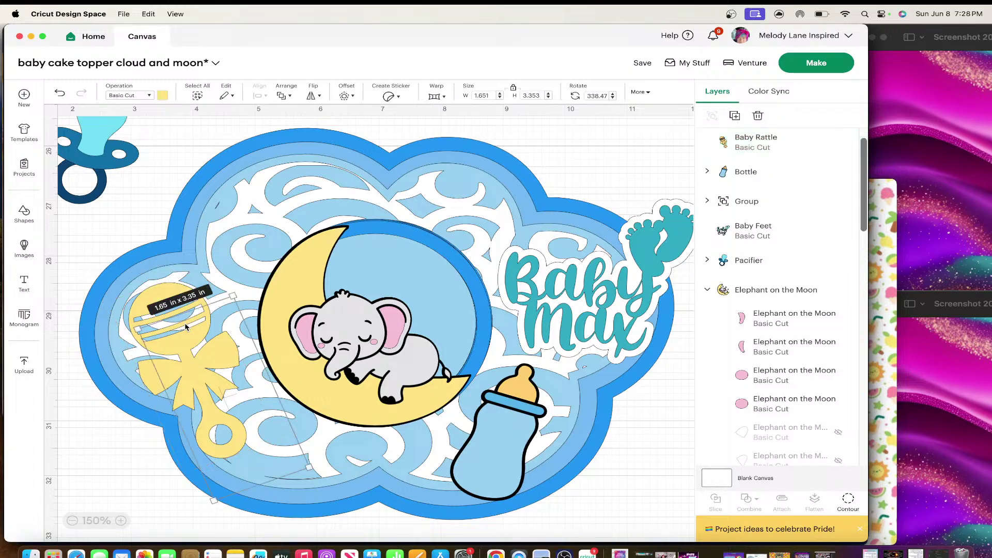
pyautogui.click(848, 500)
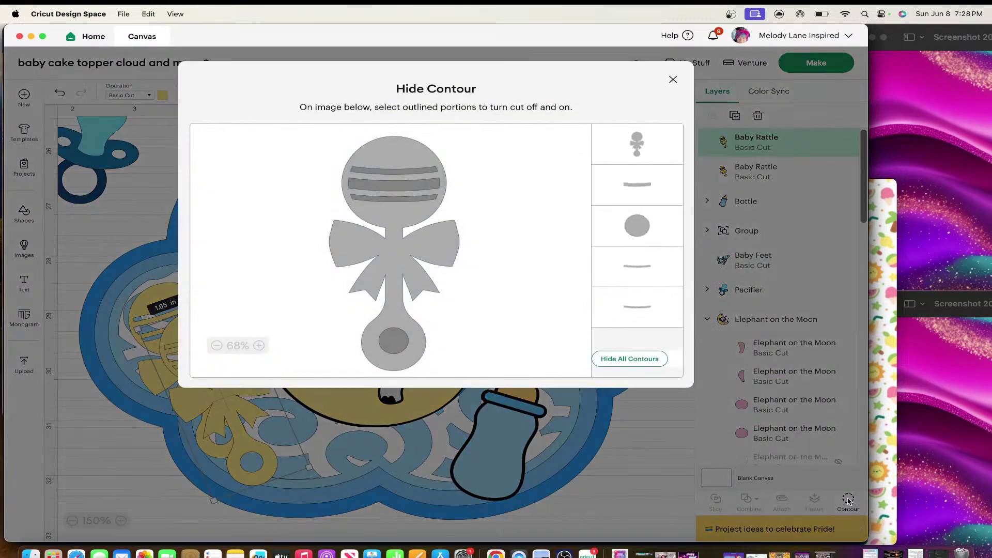
pyautogui.click(640, 362)
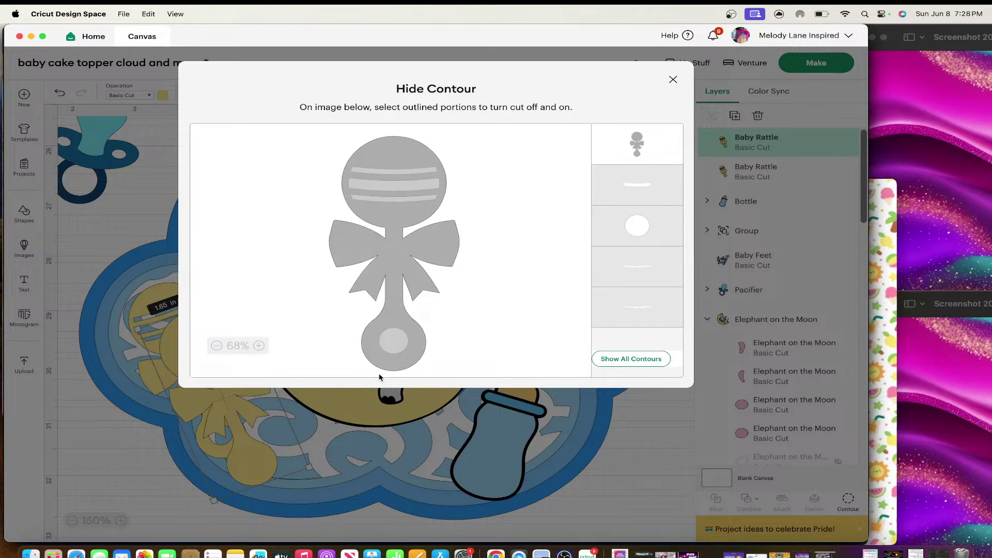
pyautogui.click(392, 344)
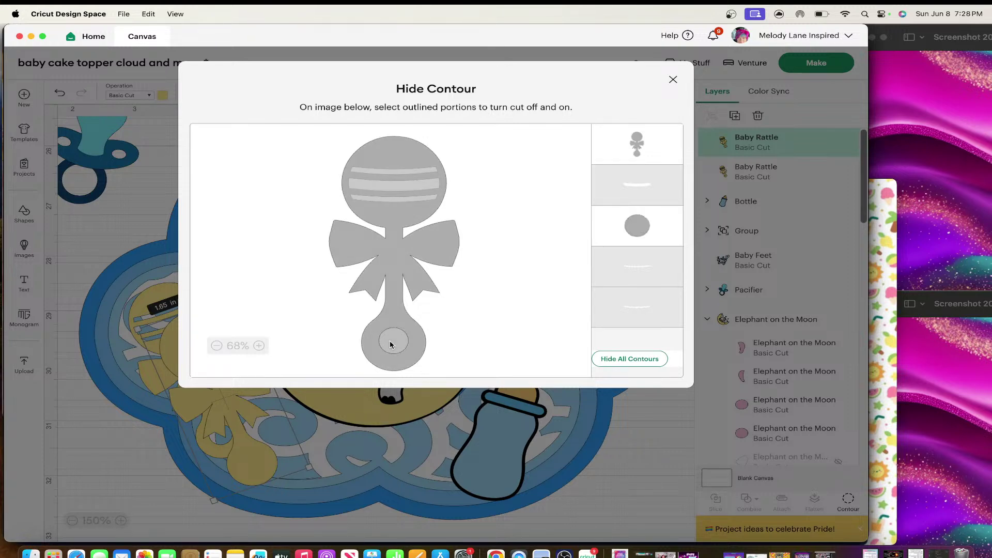
pyautogui.click(673, 81)
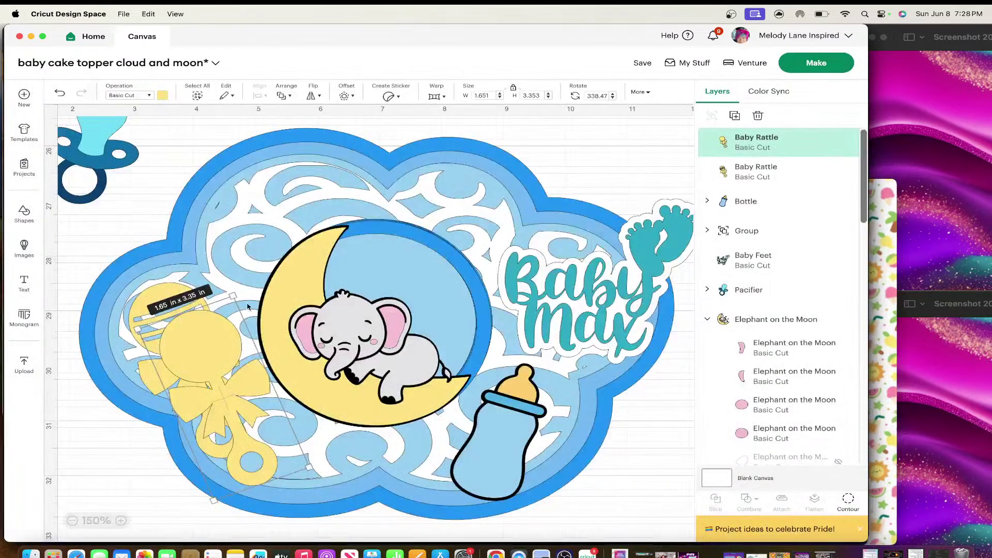
# - Color the solid rattle copy pale green #d0f5df and line it up exactly over the yellow rattle
pyautogui.click(164, 95)
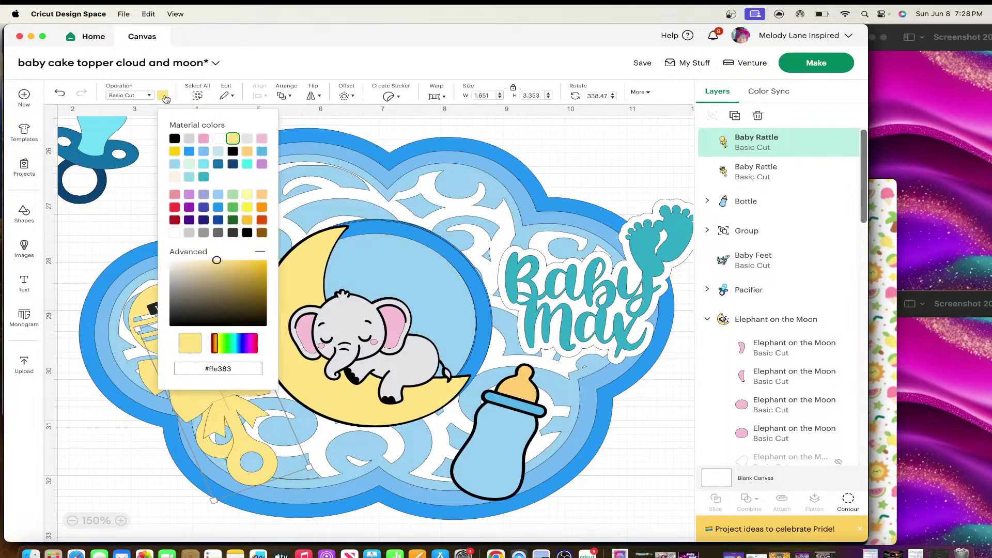
pyautogui.click(203, 164)
pyautogui.click(189, 164)
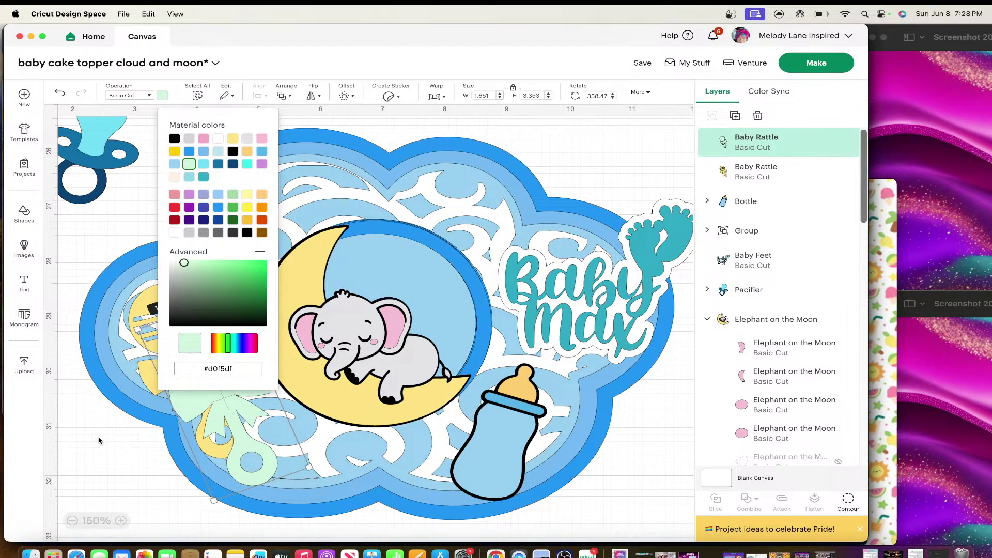
pyautogui.click(165, 429)
pyautogui.moveTo(212, 385); pyautogui.dragTo(176, 360)
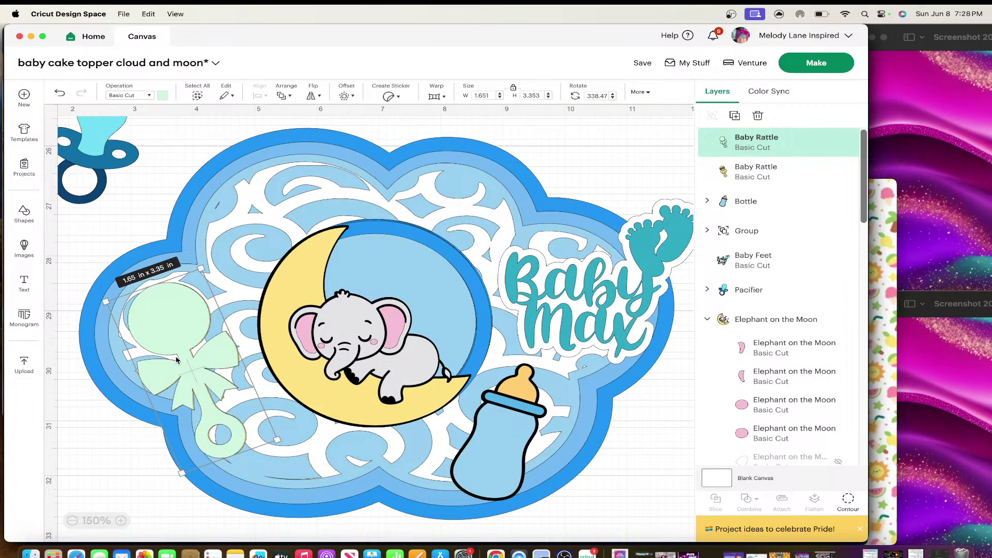
# - Reorder the pale green rattle copy beneath the yellow rattle in the layer stack
pyautogui.rightClick(183, 358)
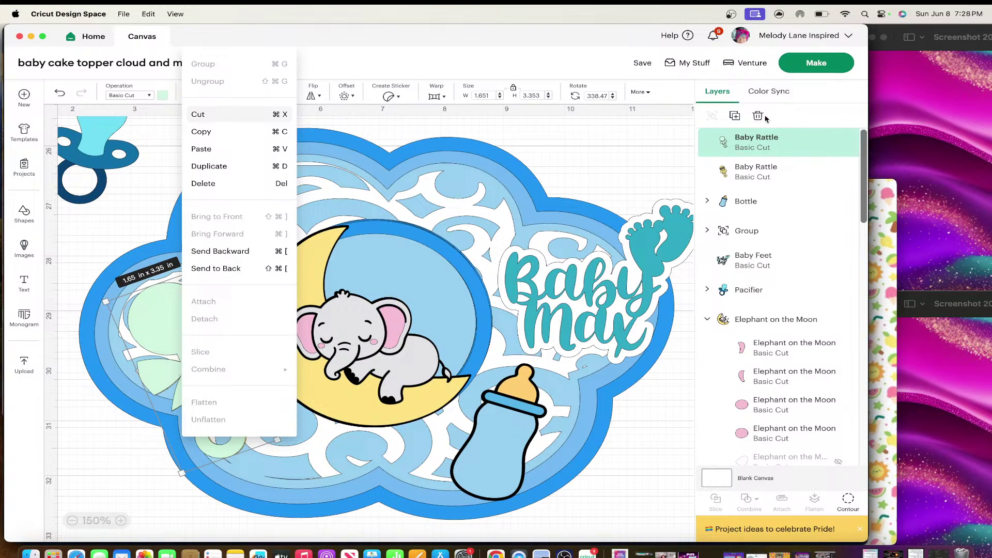
pyautogui.click(155, 445)
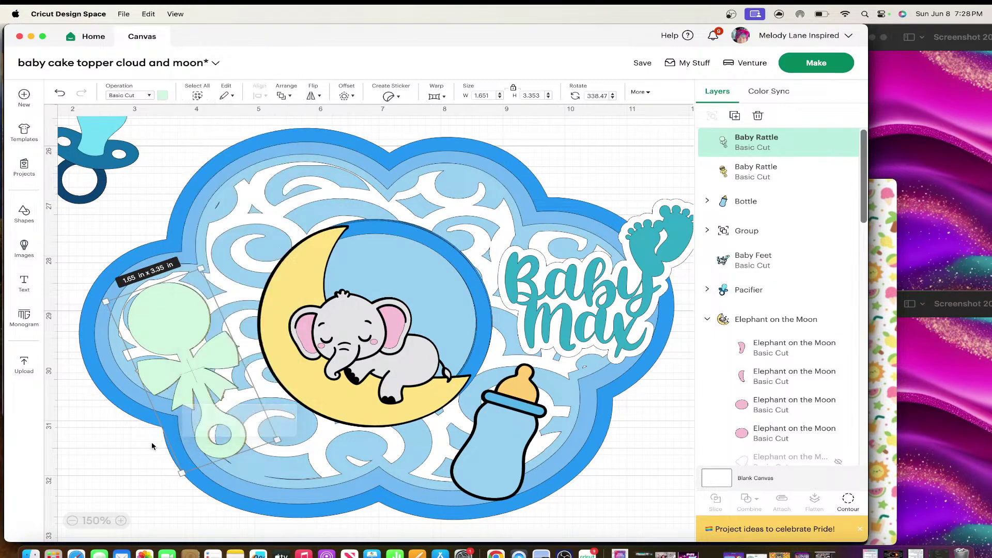
pyautogui.moveTo(772, 151); pyautogui.dragTo(766, 174)
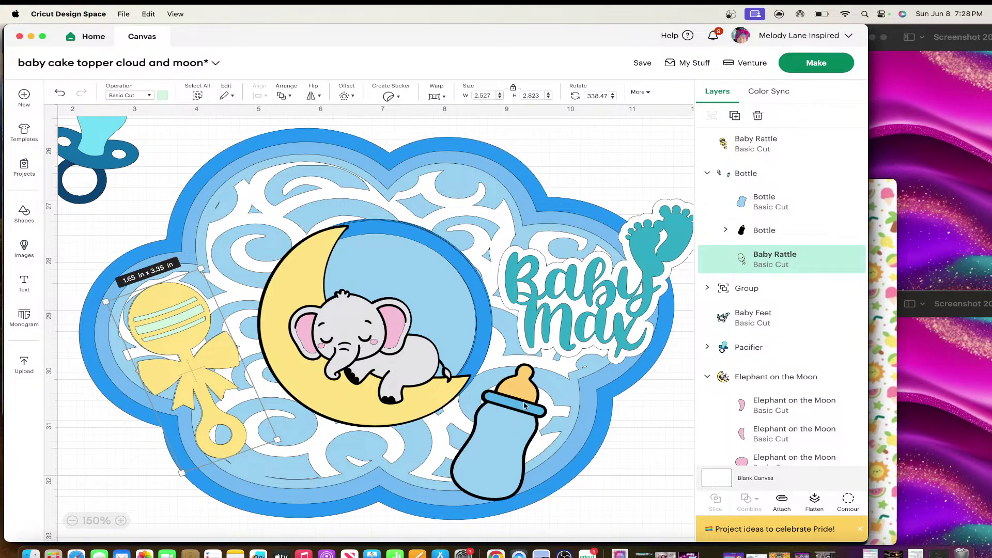
# - Move the bottle group containing the green rattle copy below the cloud and ungroup it into separate parts
pyautogui.click(495, 433)
pyautogui.moveTo(519, 428); pyautogui.dragTo(518, 428)
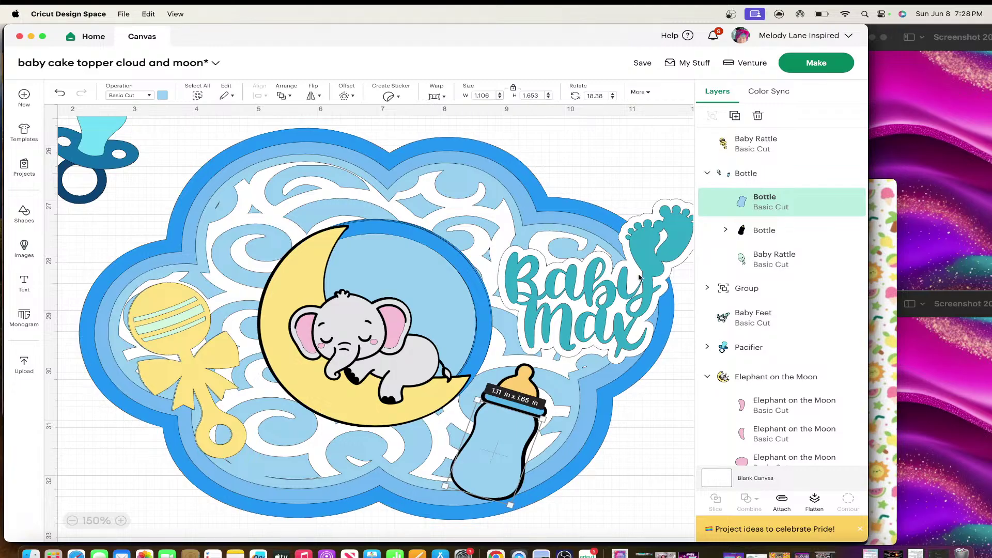
pyautogui.click(708, 173)
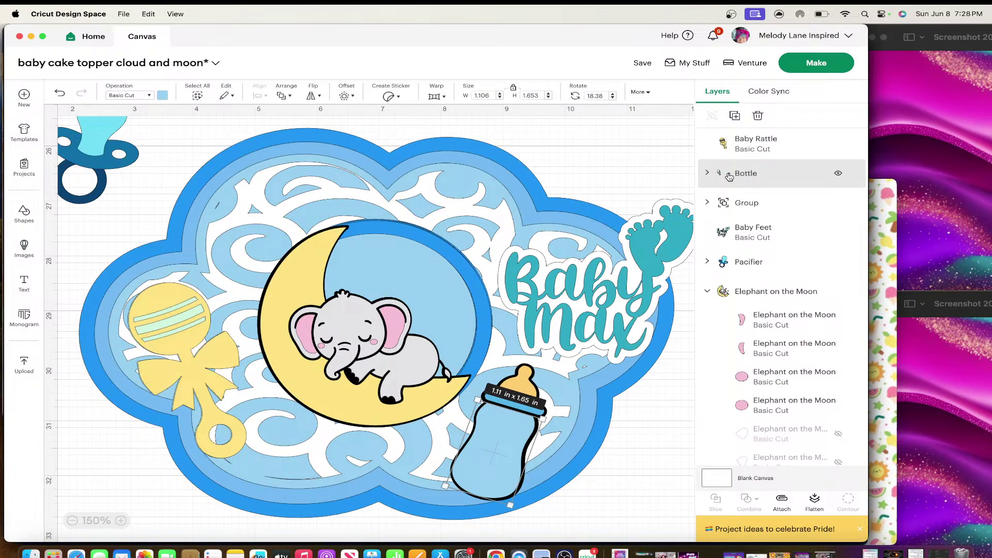
pyautogui.click(530, 431)
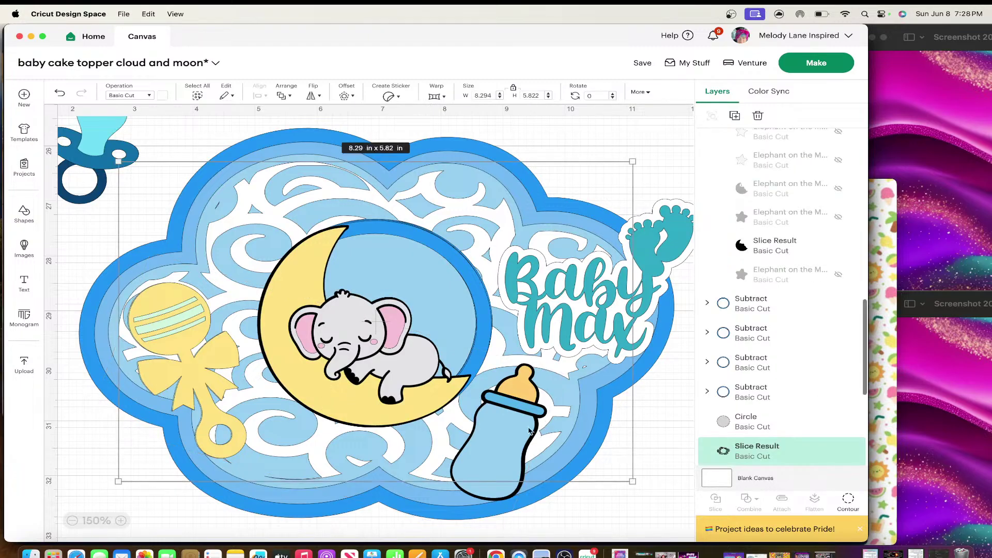
pyautogui.click(495, 485)
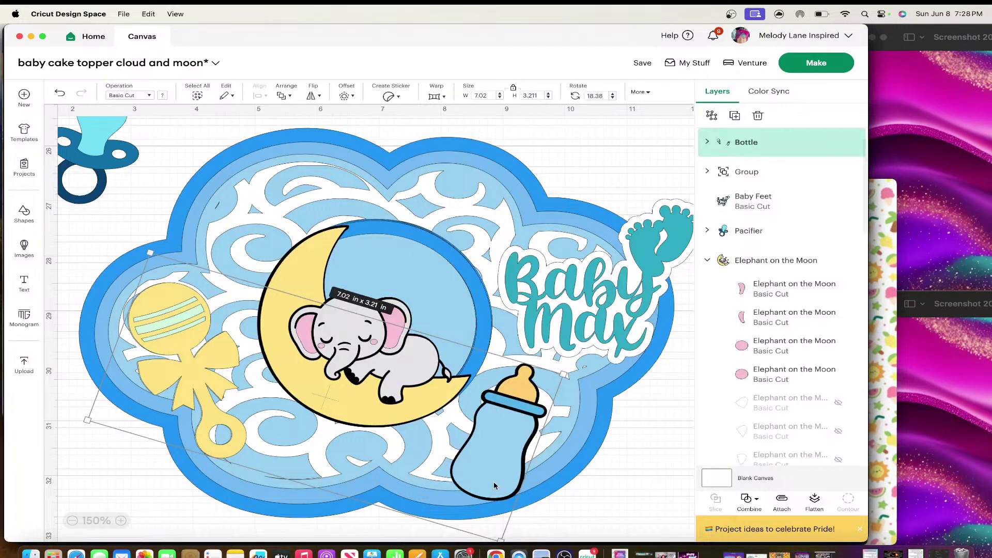
pyautogui.moveTo(494, 483); pyautogui.dragTo(488, 525)
pyautogui.scroll(-3, 481, 487)
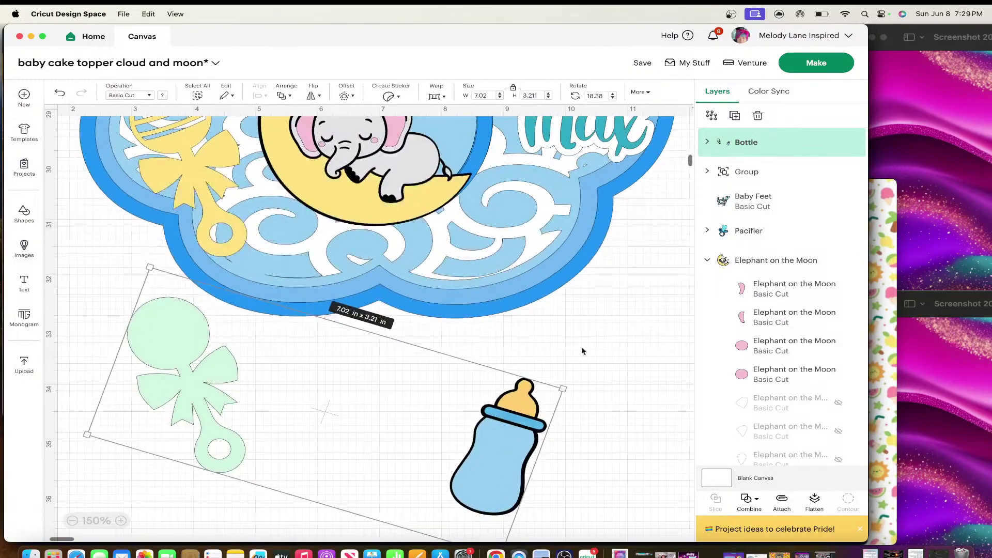
pyautogui.click(712, 115)
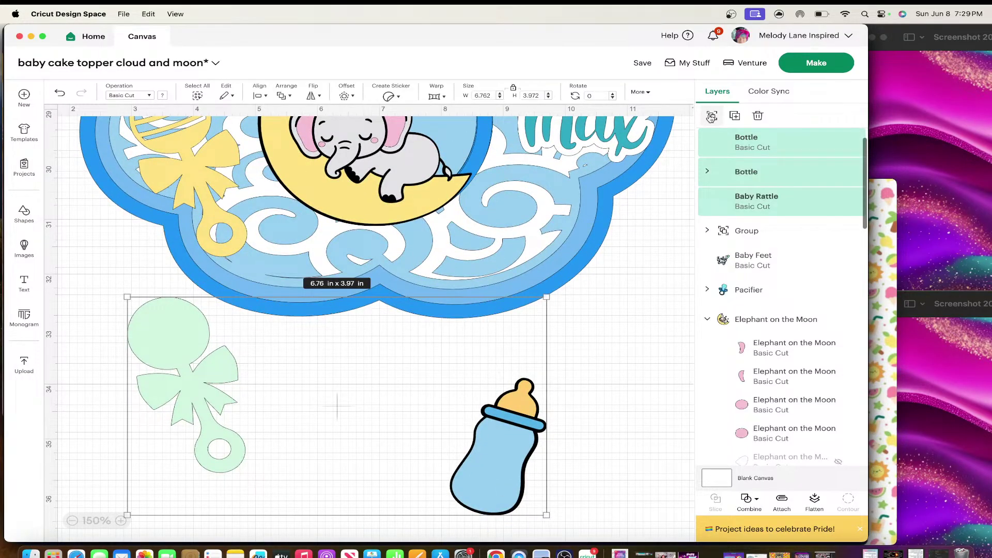
pyautogui.click(623, 313)
pyautogui.click(516, 401)
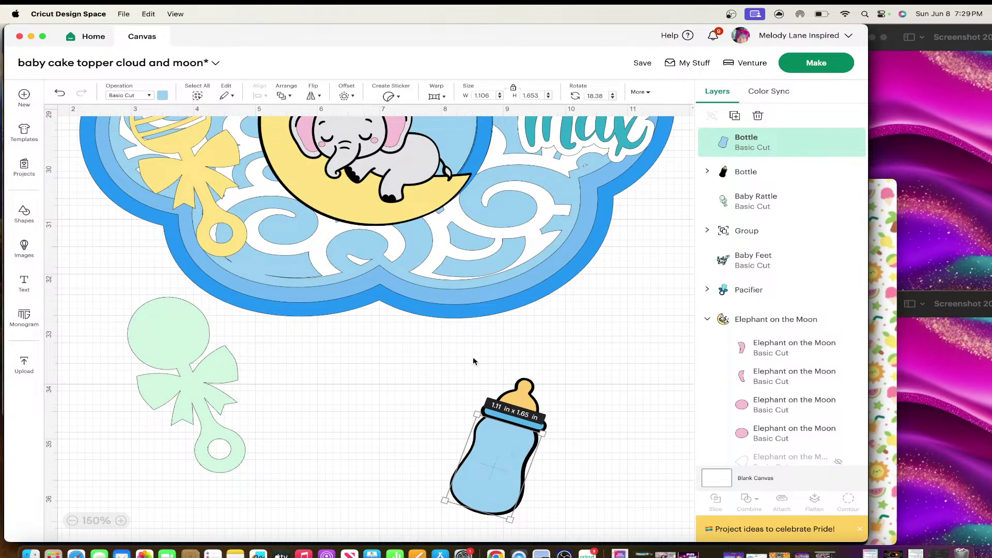
# - Select all parts of the baby bottle without the rattle and group them
pyautogui.click(473, 362)
pyautogui.click(491, 454)
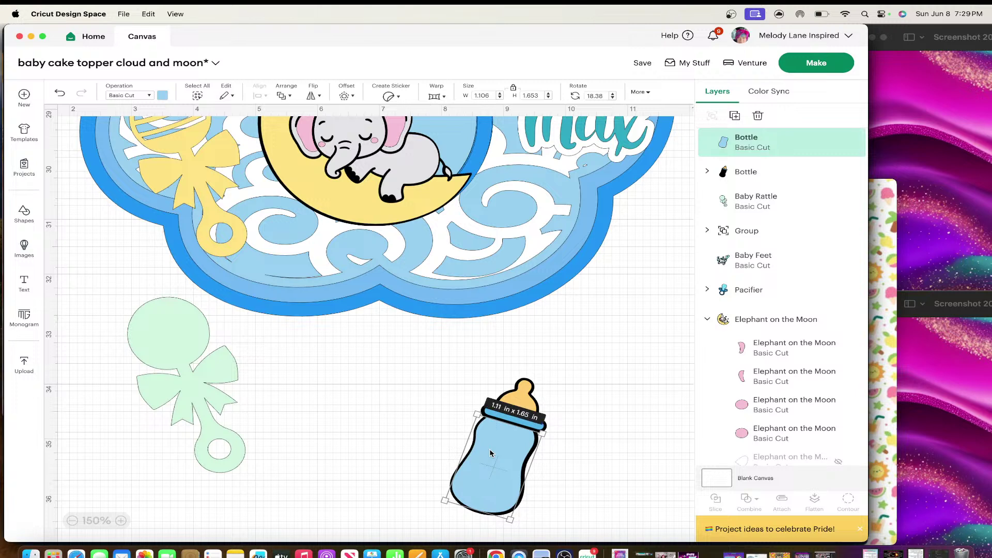
pyautogui.click(517, 392)
pyautogui.click(458, 361)
pyautogui.moveTo(470, 357); pyautogui.dragTo(535, 535)
pyautogui.click(712, 115)
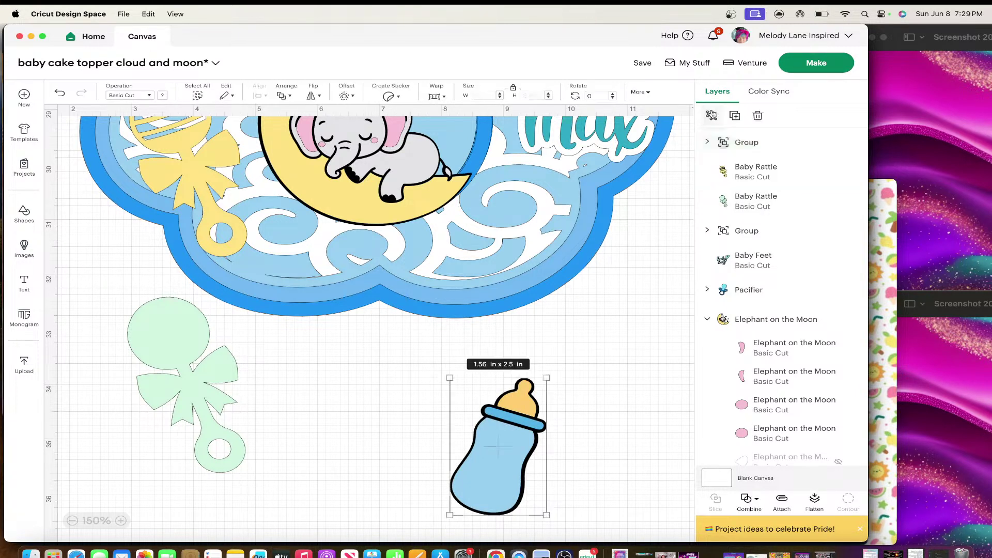
# - Place the bottle group on the cloud's lower-right lobe, shrunk to about 1.26 x 2.01 in and rotated to about 16.23°
pyautogui.scroll(2, 507, 510)
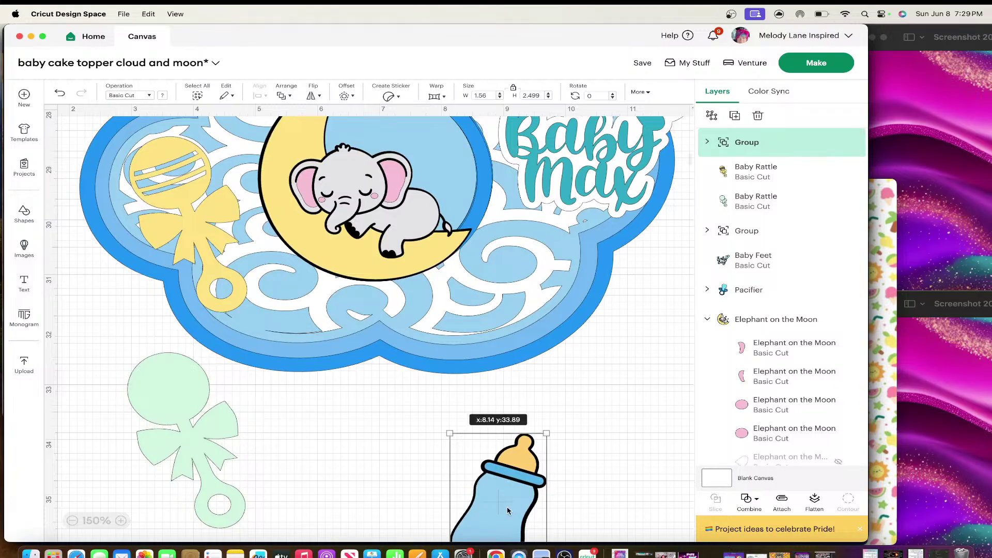
pyautogui.moveTo(508, 511); pyautogui.dragTo(516, 278)
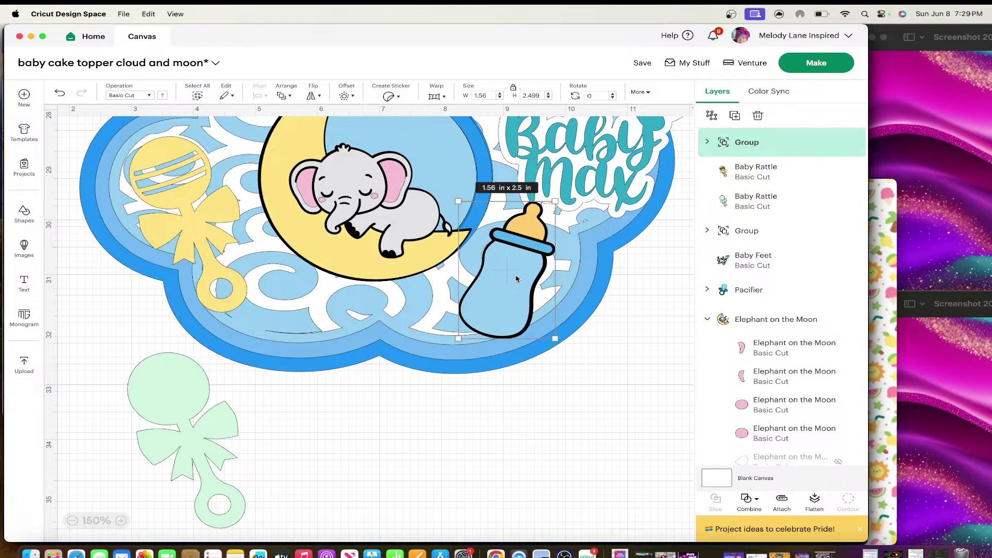
pyautogui.moveTo(555, 338); pyautogui.dragTo(544, 324)
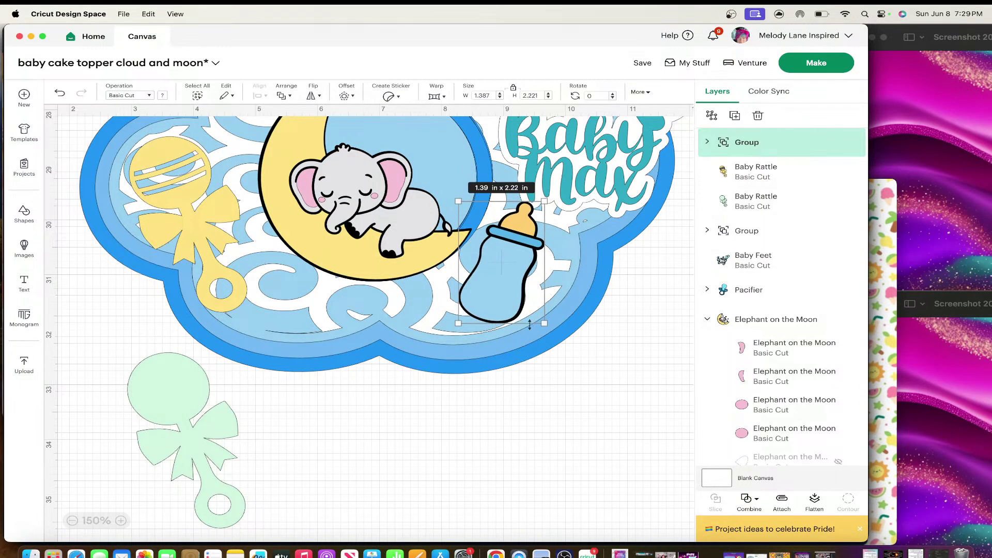
pyautogui.scroll(3, 529, 324)
pyautogui.moveTo(546, 401); pyautogui.dragTo(517, 387)
pyautogui.moveTo(497, 344); pyautogui.dragTo(506, 354)
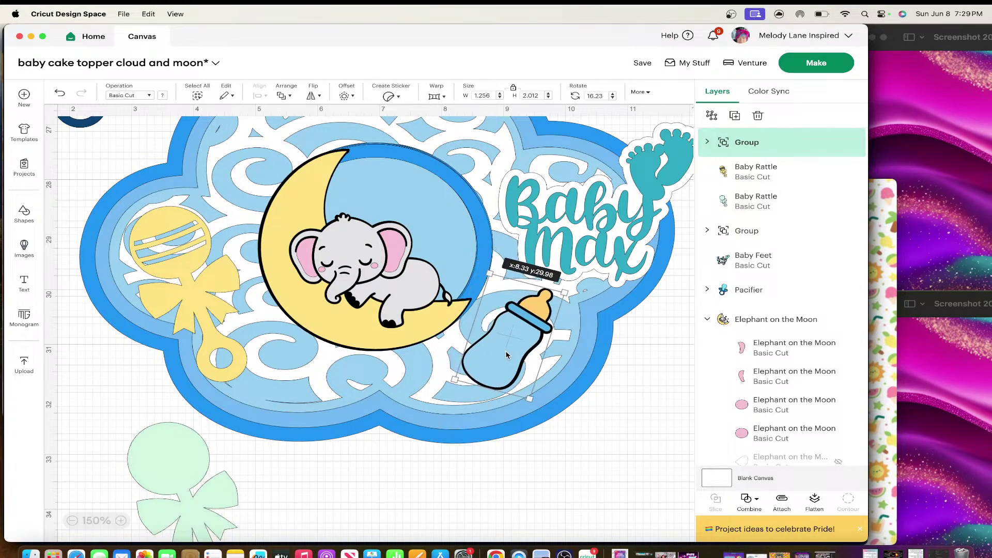
# - Move the pale green rattle back onto the cloud, aligned behind the yellow rattle so it fills the stripes
pyautogui.moveTo(164, 459); pyautogui.dragTo(166, 242)
pyautogui.scroll(3, 309, 315)
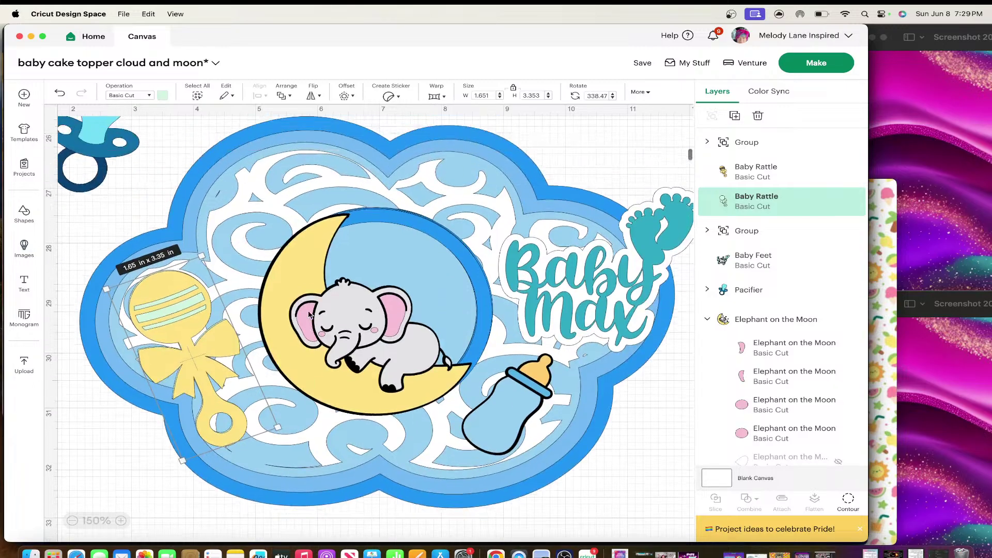
# - Try the pacifier beside the bottle on the cloud, shrink it to about 1.42 x 1.94 in and set it aside right of the cloud
pyautogui.scroll(6, 309, 315)
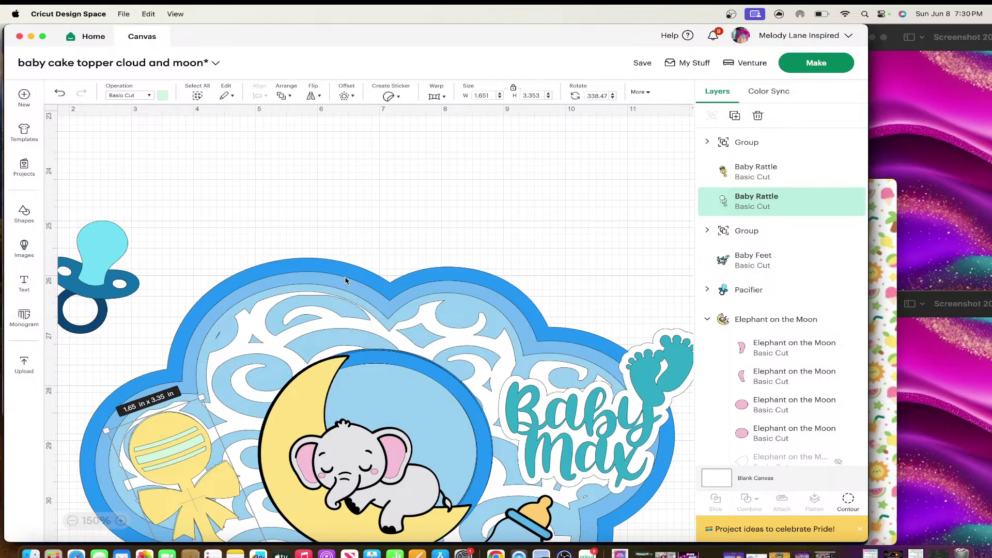
pyautogui.scroll(-5, 347, 283)
pyautogui.moveTo(94, 157); pyautogui.dragTo(596, 467)
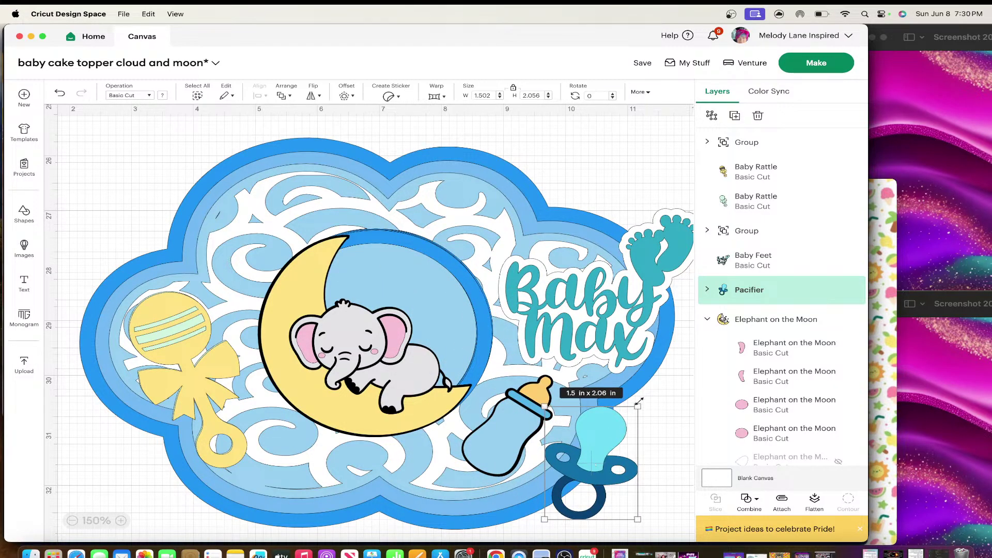
pyautogui.moveTo(637, 409); pyautogui.dragTo(627, 421)
pyautogui.moveTo(600, 465); pyautogui.dragTo(734, 477)
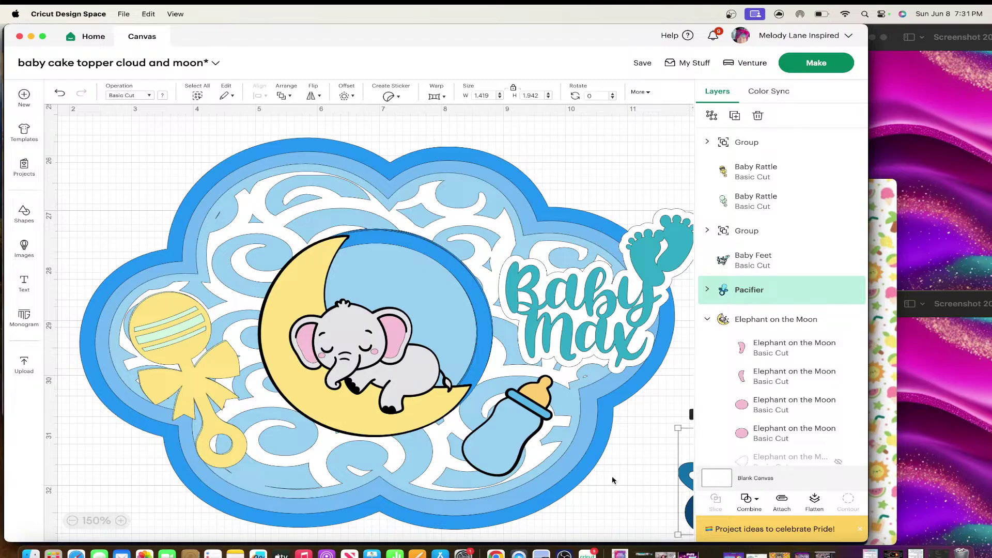
pyautogui.scroll(-3, 595, 481)
pyautogui.scroll(2, 595, 481)
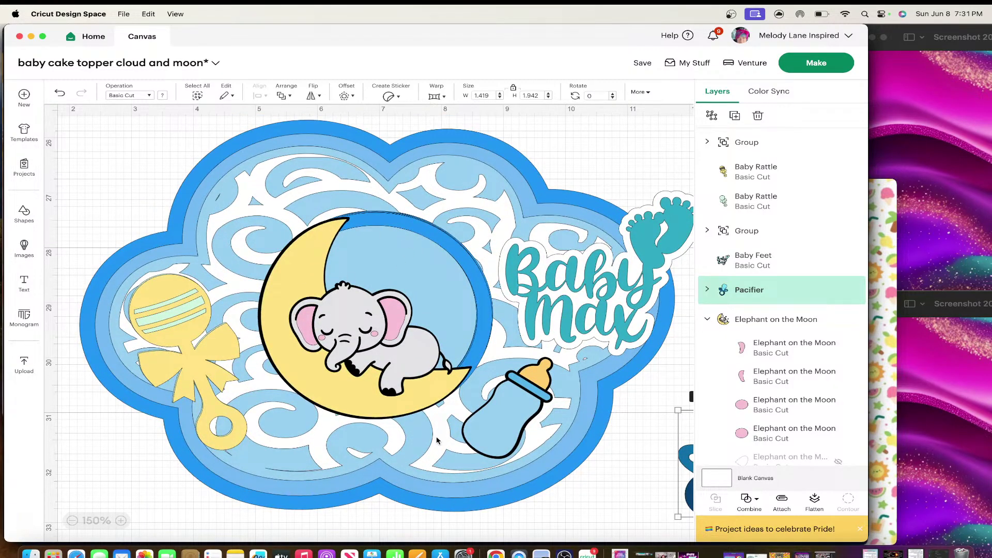
pyautogui.scroll(-2, 436, 436)
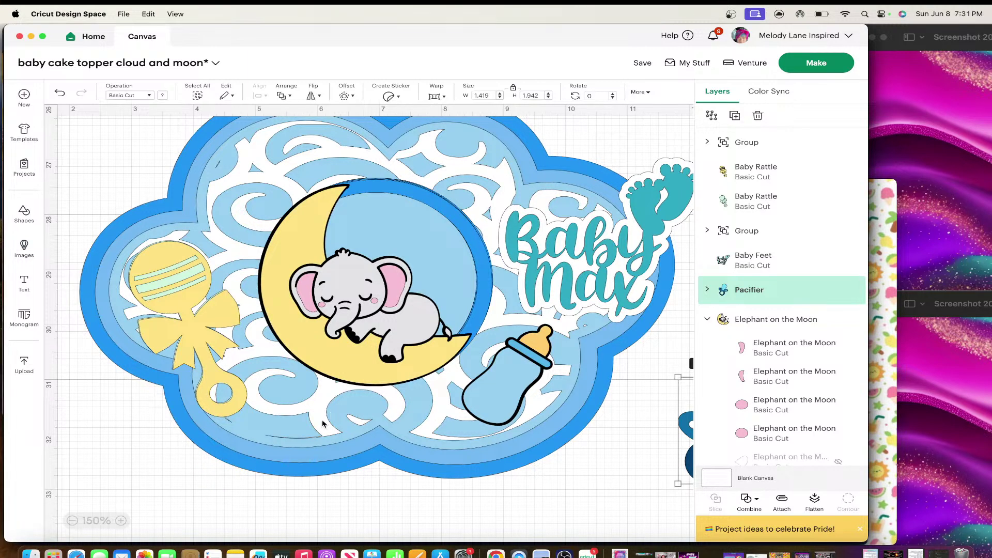
pyautogui.scroll(2, 323, 421)
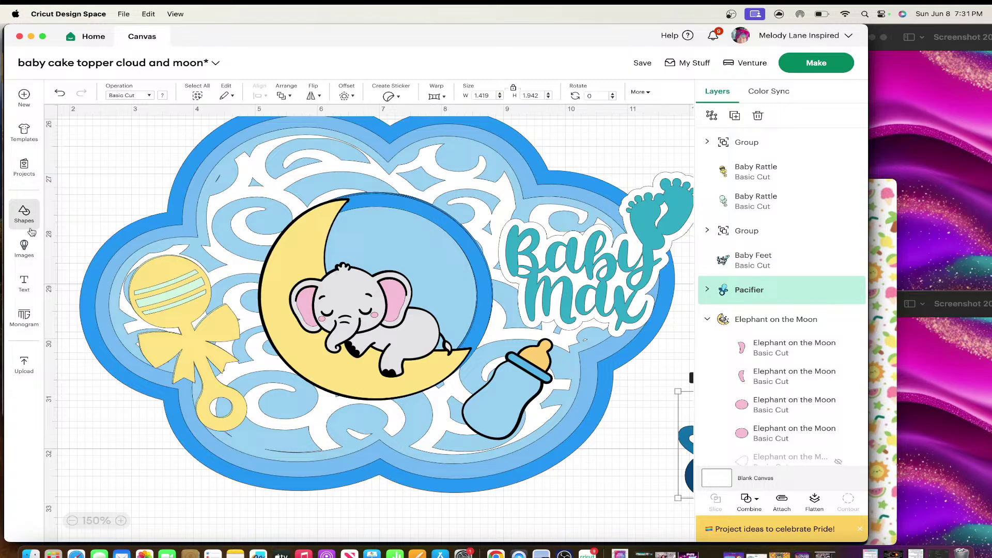
# - Search the image library for "baby train"
pyautogui.click(24, 247)
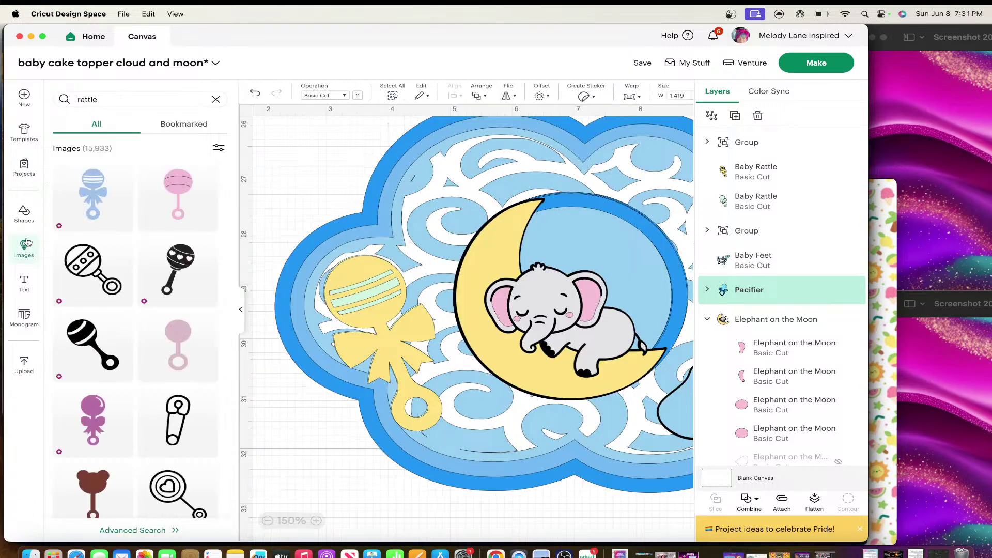
pyautogui.doubleClick(112, 100)
pyautogui.write('ba')
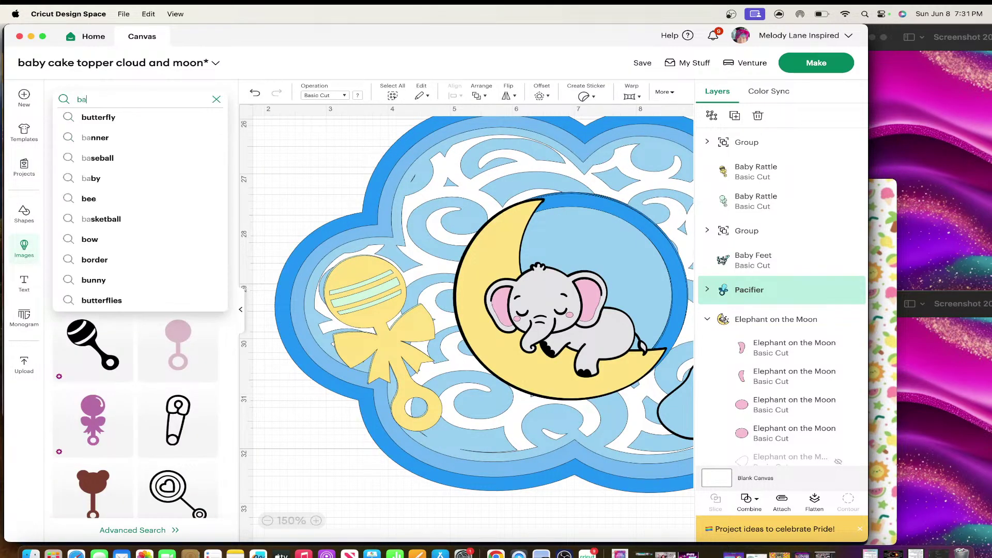
pyautogui.write('by tra')
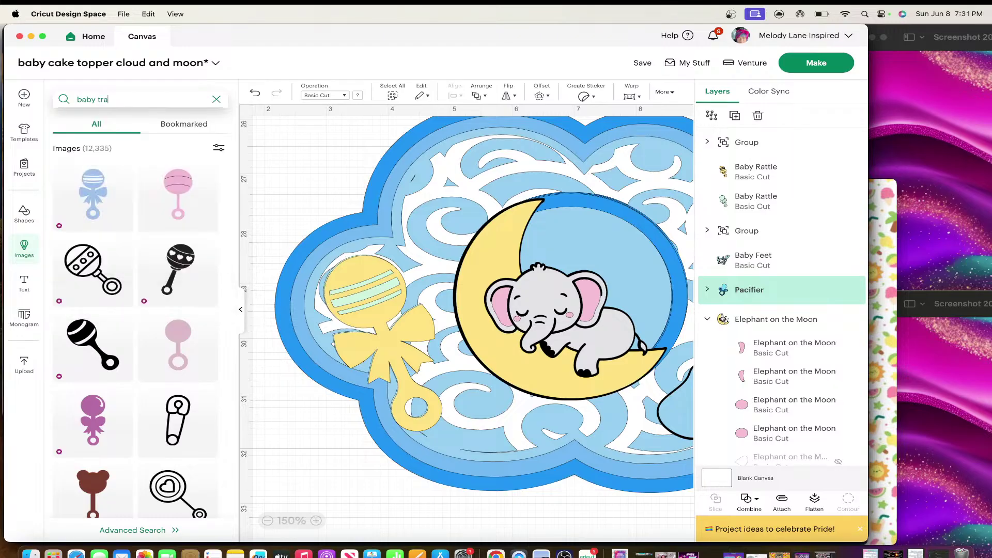
pyautogui.write('in')
pyautogui.press('Return')
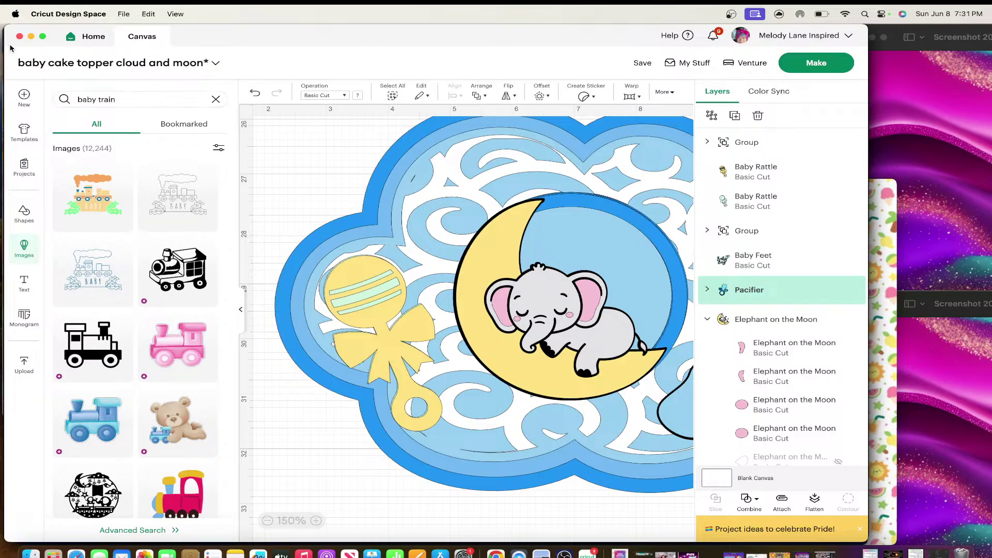
# - Insert the blue Toy Train image from the "baby train" search results
pyautogui.scroll(-5, 134, 324)
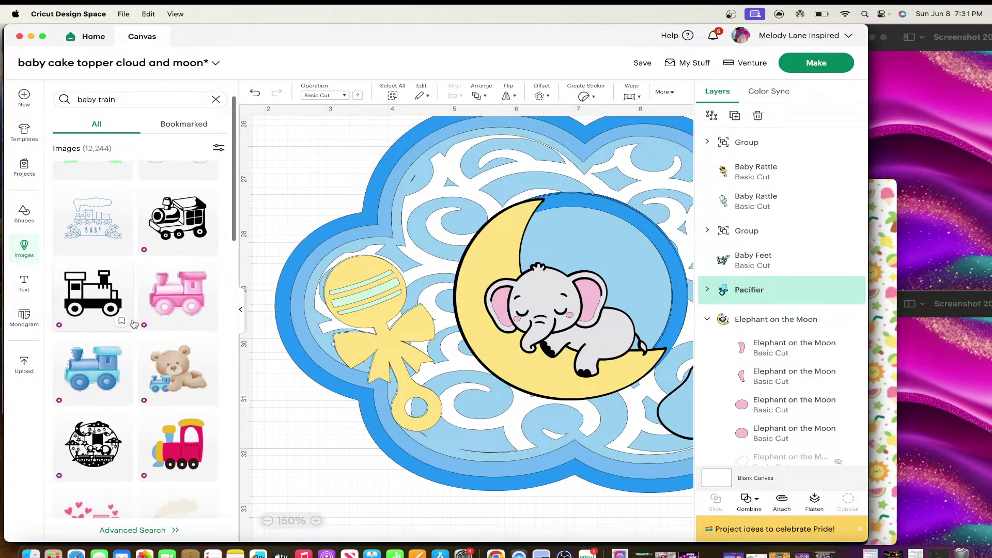
pyautogui.scroll(-1, 134, 324)
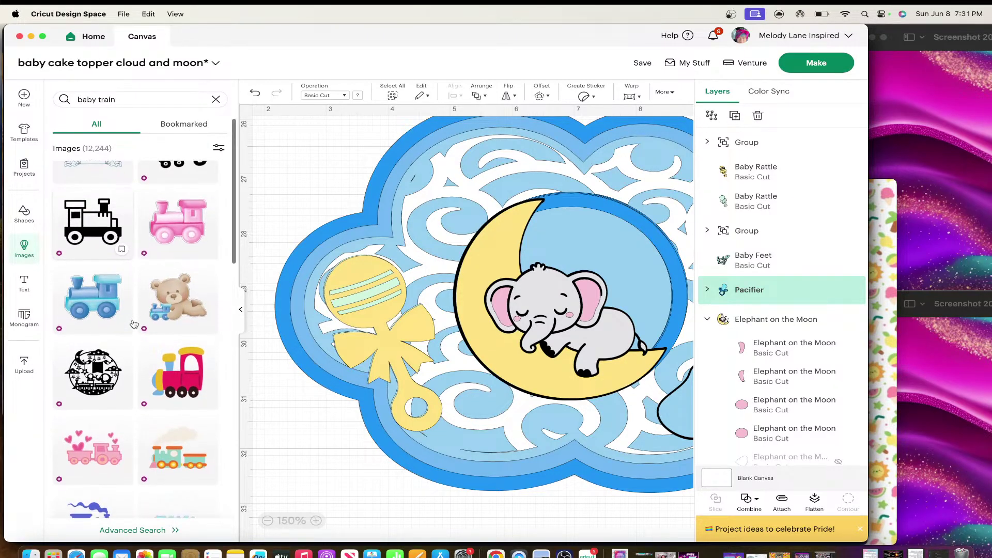
pyautogui.click(94, 287)
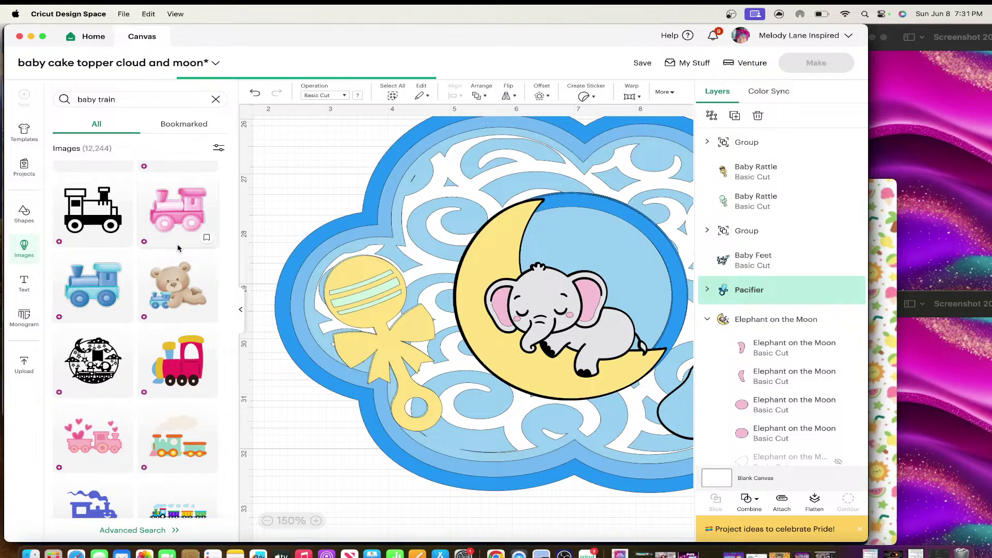
pyautogui.click(241, 312)
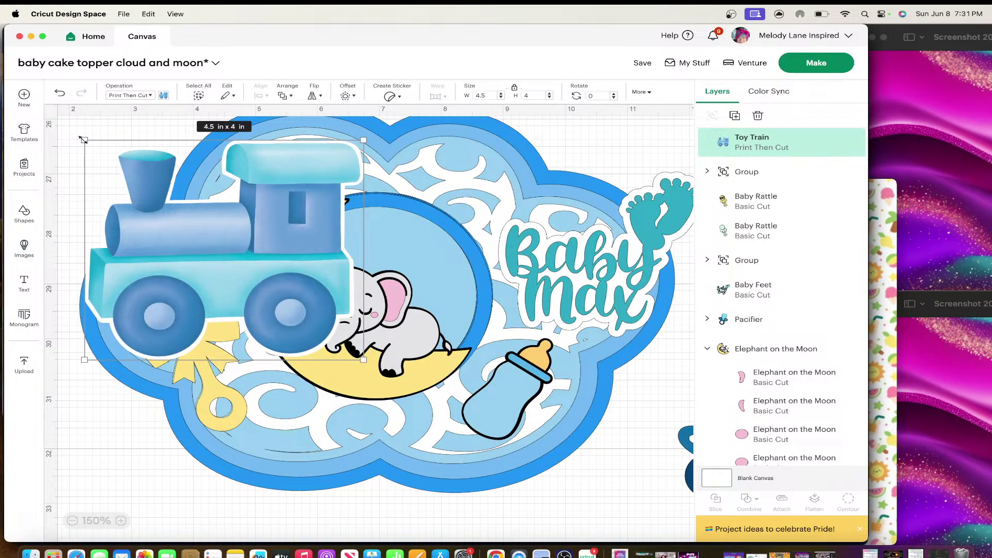
# - Shrink the train to about 1.51 x 1.34 in on the cloud's lower-right lobe and move the bottle off the cloud
pyautogui.moveTo(85, 141); pyautogui.dragTo(270, 277)
pyautogui.moveTo(326, 310); pyautogui.dragTo(566, 432)
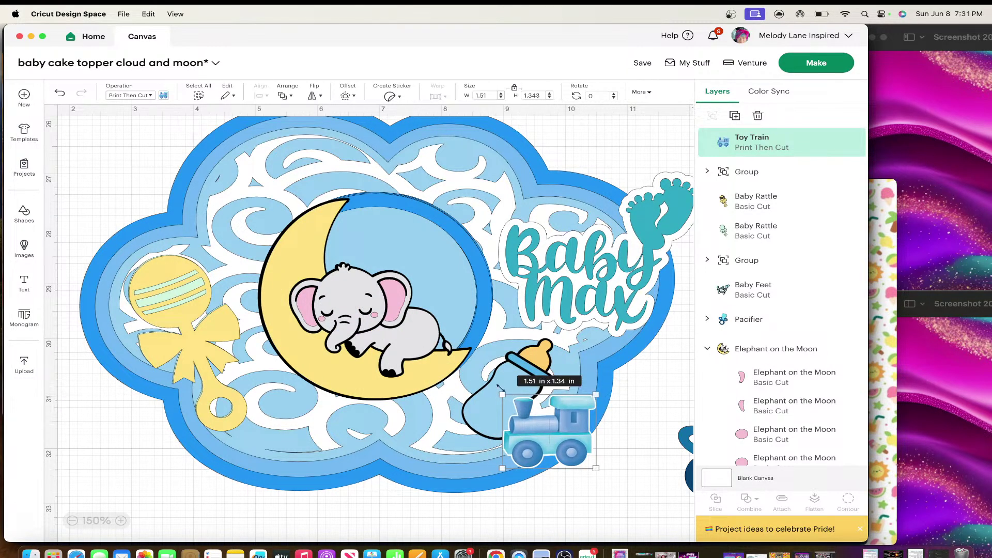
pyautogui.moveTo(520, 367); pyautogui.dragTo(651, 509)
pyautogui.click(651, 509)
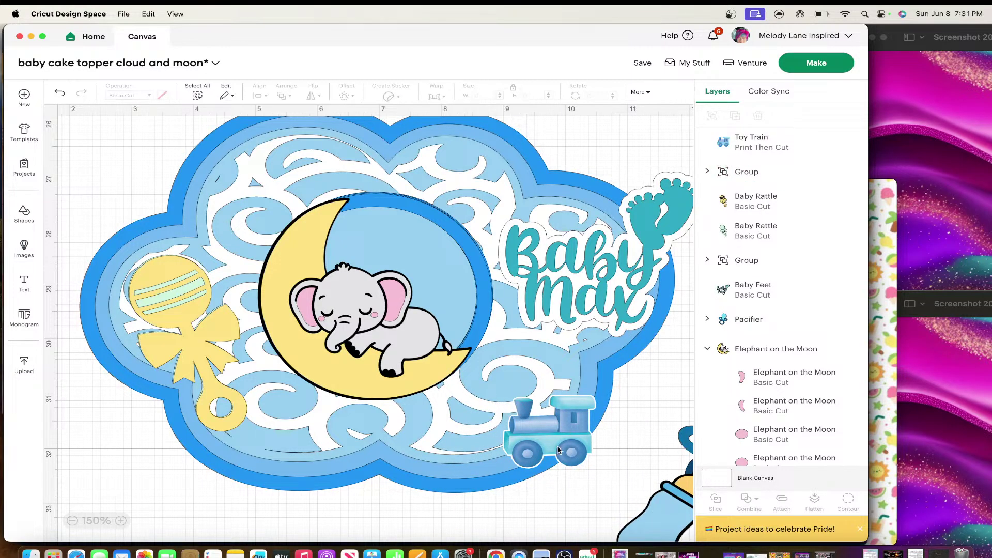
# - Enlarge the train to about 1.94 x 1.72 in, rotate it to about 13.6° and fit it on the cloud's lower-right lobe
pyautogui.moveTo(557, 450)
pyautogui.mouseDown()
pyautogui.moveTo(531, 428)
pyautogui.moveTo(582, 464)
pyautogui.moveTo(562, 435)
pyautogui.mouseUp()
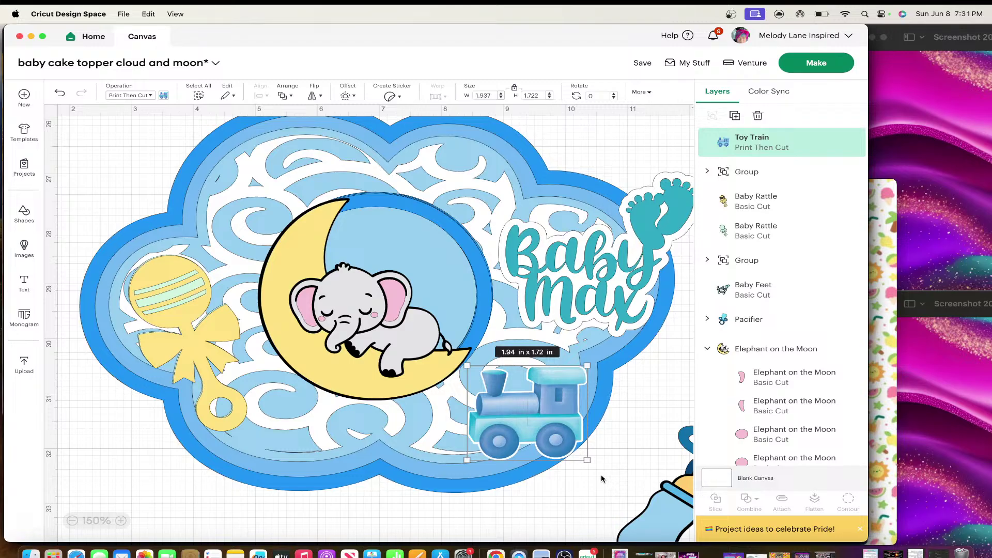
pyautogui.moveTo(592, 465); pyautogui.dragTo(578, 478)
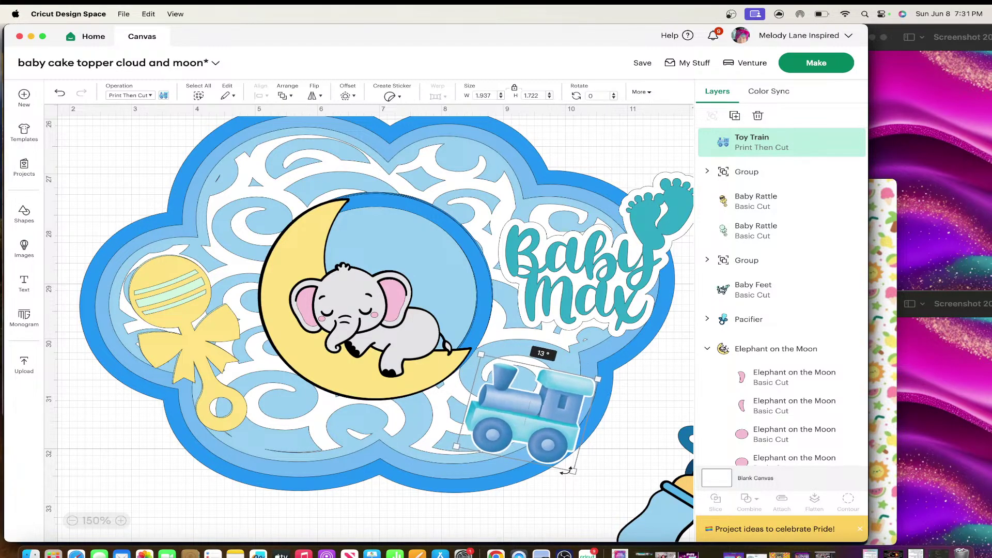
pyautogui.moveTo(557, 433); pyautogui.dragTo(556, 421)
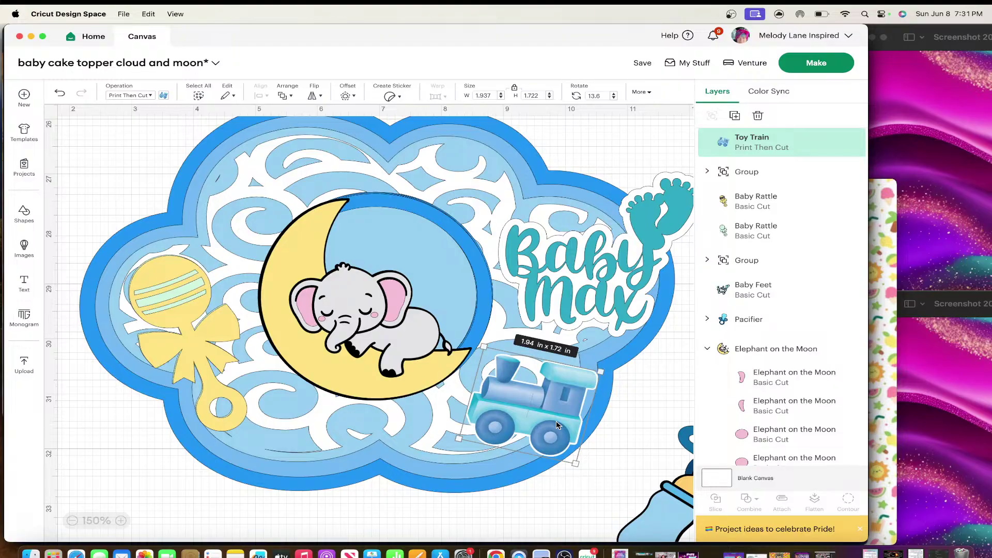
# - Duplicate the train, move the copy below the cloud and change its operation to Basic Cut
pyautogui.scroll(-2, 577, 425)
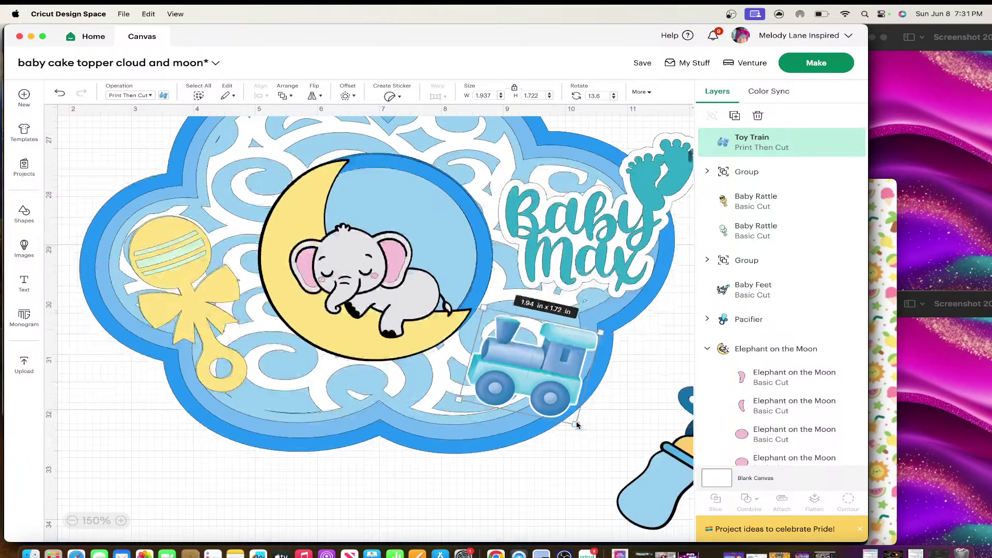
pyautogui.press('super+d')
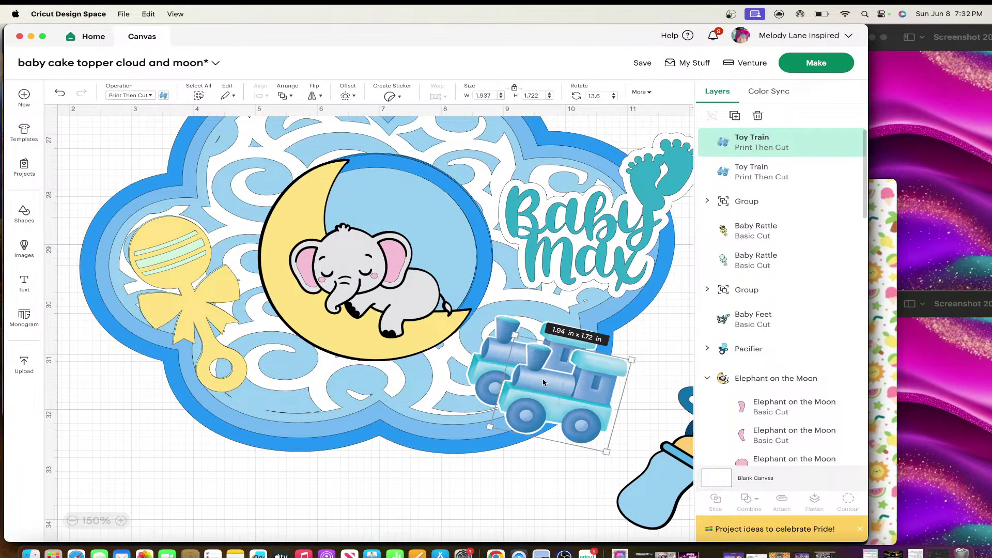
pyautogui.moveTo(556, 396); pyautogui.dragTo(391, 507)
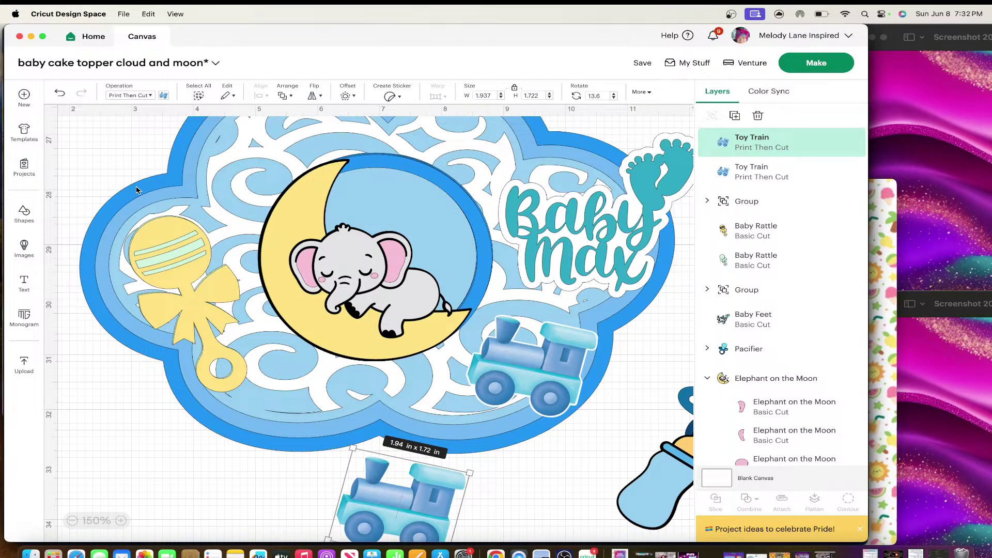
pyautogui.click(147, 95)
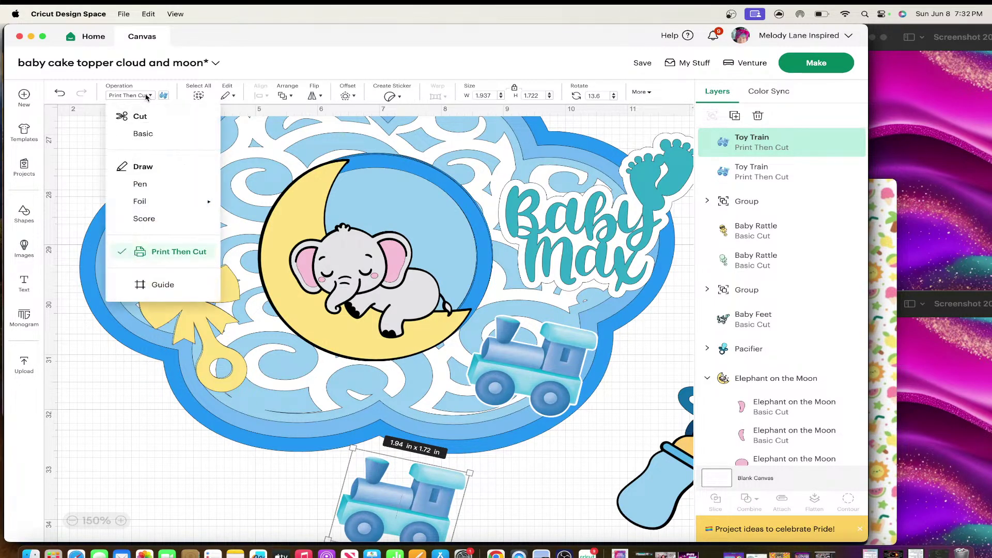
pyautogui.click(143, 135)
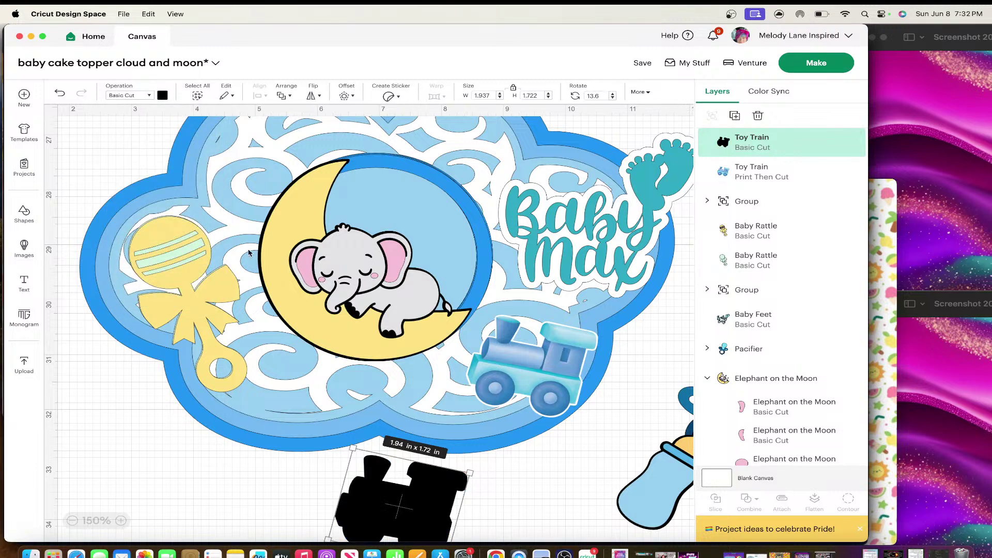
# - Duplicate the black train silhouette, overlap the two copies with a slight offset and group them
pyautogui.moveTo(401, 500); pyautogui.dragTo(422, 470)
pyautogui.press('super+d')
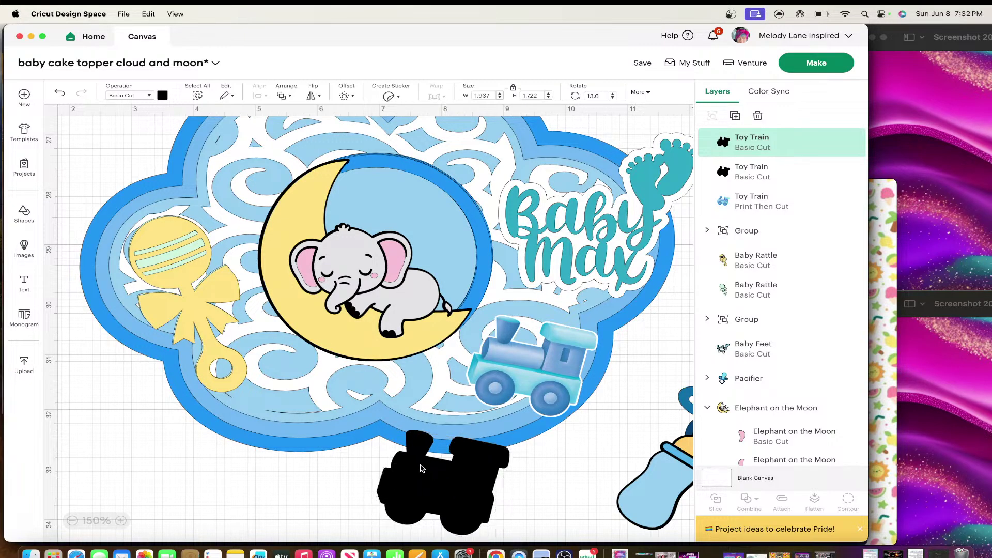
pyautogui.click(518, 511)
pyautogui.moveTo(459, 509); pyautogui.dragTo(434, 499)
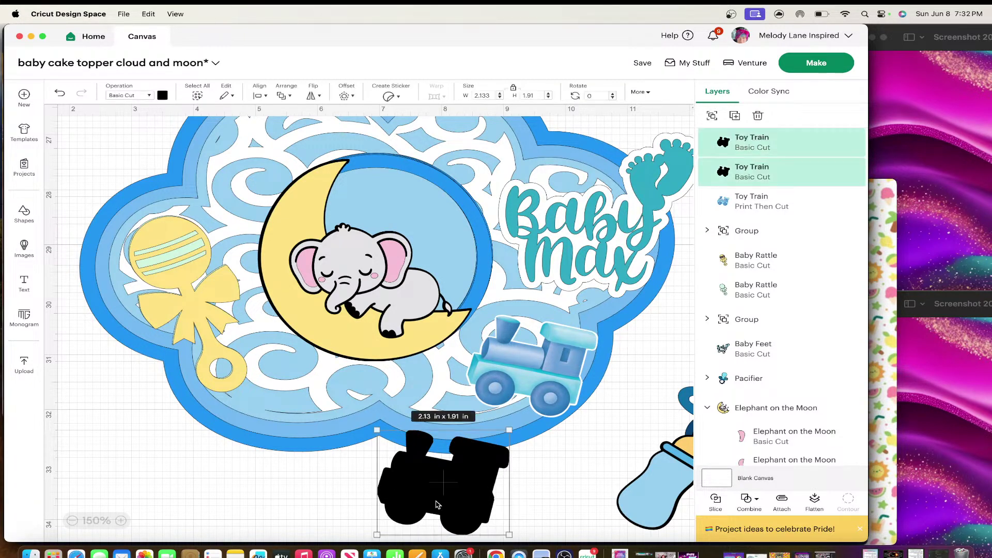
pyautogui.click(712, 115)
# - Layer the printed train in front of the black silhouette group and move both onto the cloud's lower-right lobe
pyautogui.moveTo(524, 354); pyautogui.dragTo(449, 481)
pyautogui.rightClick(515, 429)
pyautogui.click(550, 216)
pyautogui.moveTo(353, 469); pyautogui.dragTo(552, 379)
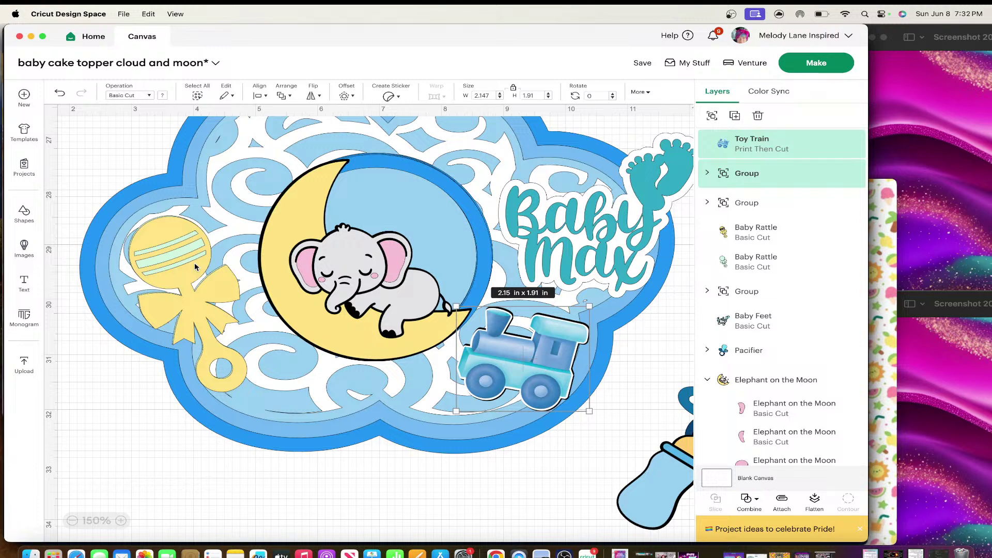
# - Nudge the baby name lettering group slightly up and to the left on the cloud
pyautogui.scroll(2, 309, 299)
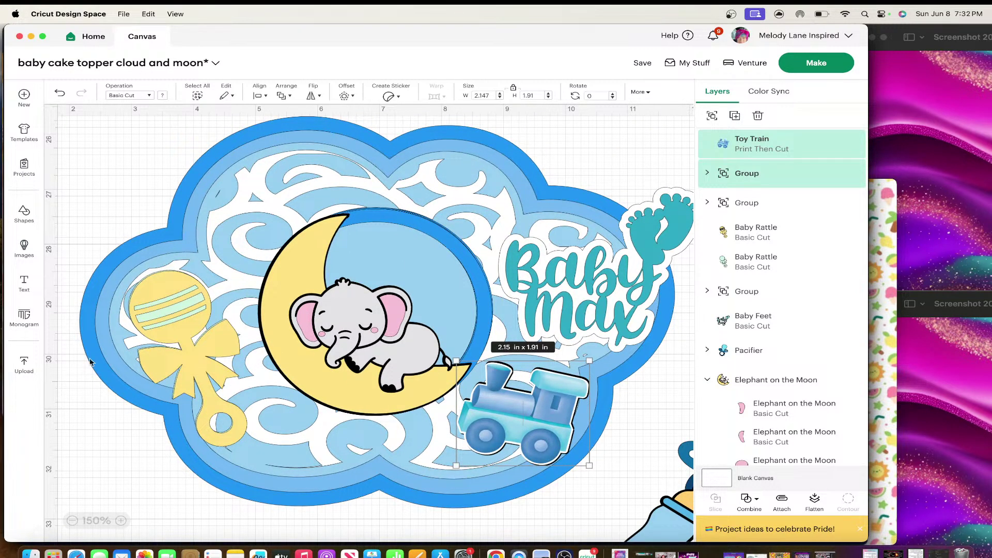
pyautogui.scroll(1, 269, 160)
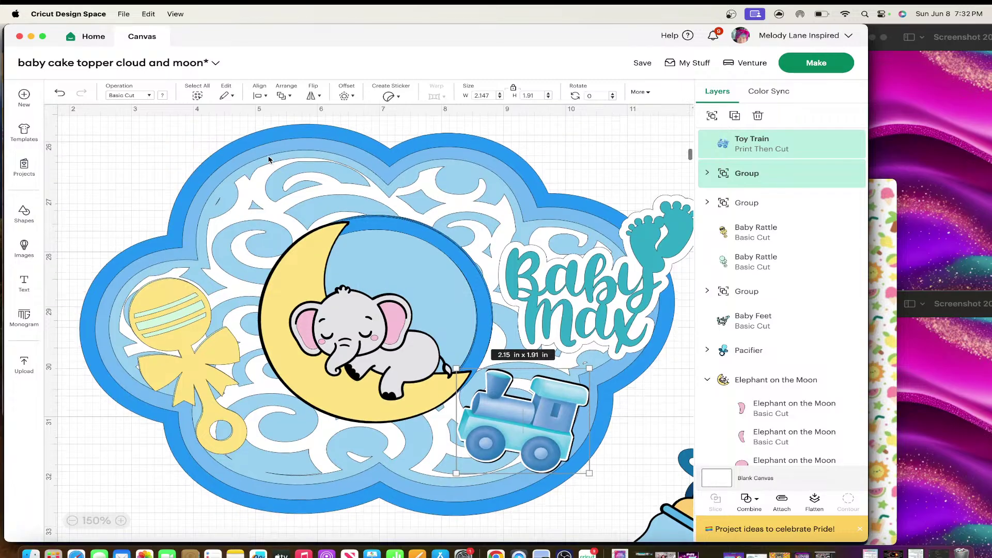
pyautogui.moveTo(568, 272); pyautogui.dragTo(561, 256)
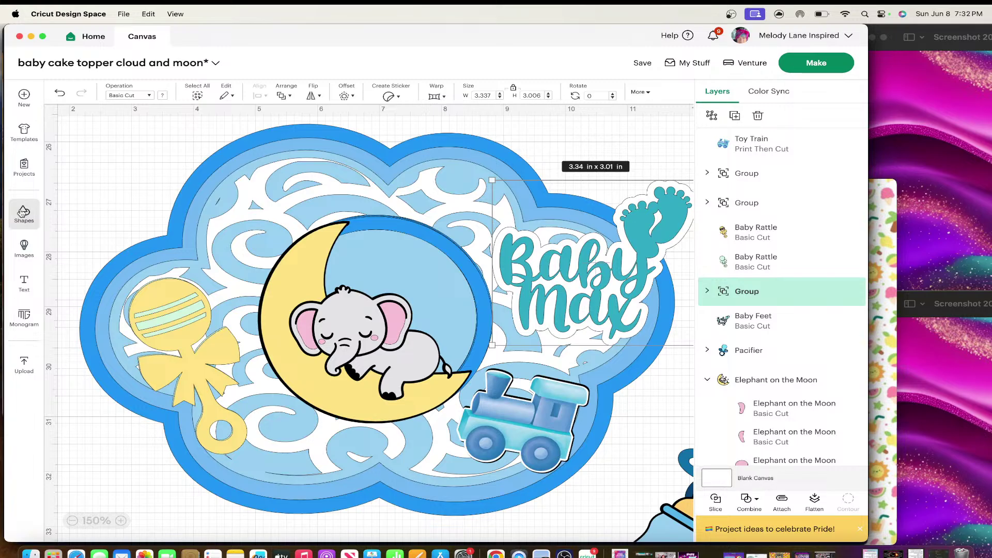
# - Search the image library for "star"
pyautogui.click(24, 246)
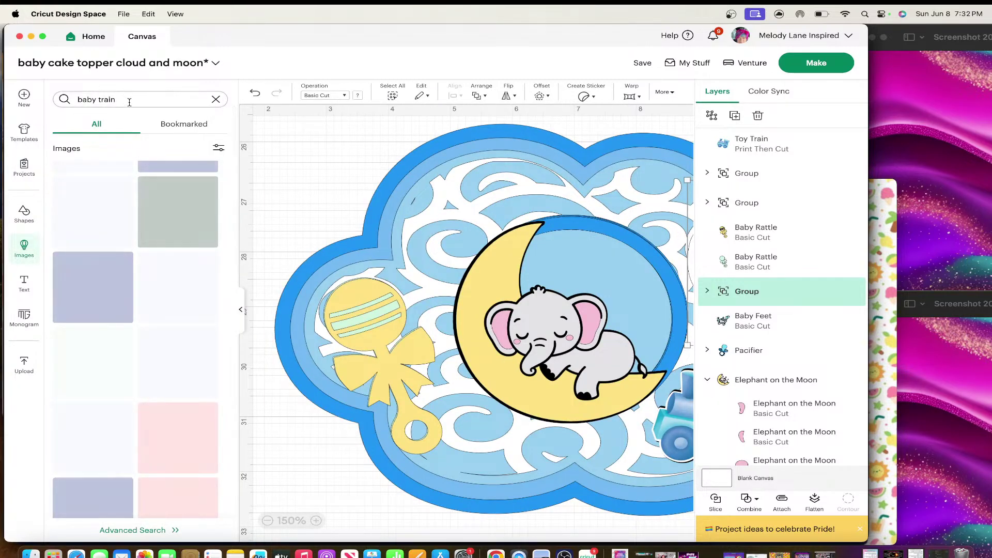
pyautogui.click(63, 101)
pyautogui.write('star')
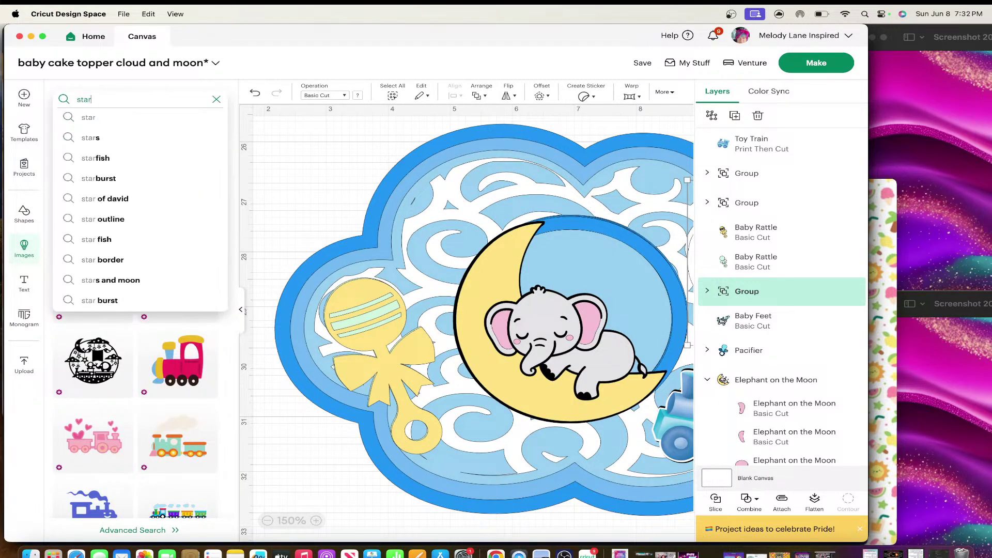
pyautogui.press('Return')
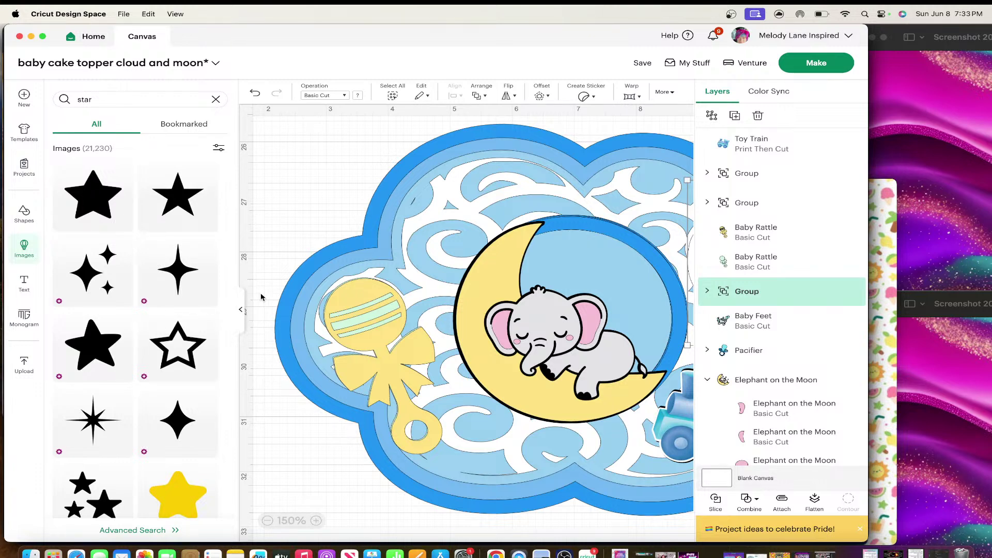
# - Nudge the printed train slightly to refine its alignment over the black silhouette
pyautogui.click(240, 309)
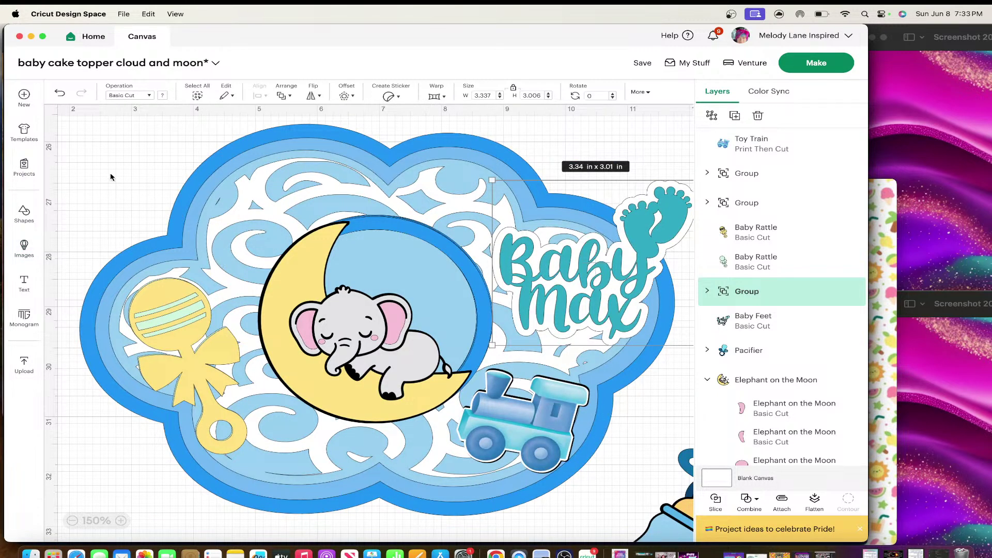
pyautogui.scroll(-1, 110, 176)
pyautogui.scroll(1, 110, 177)
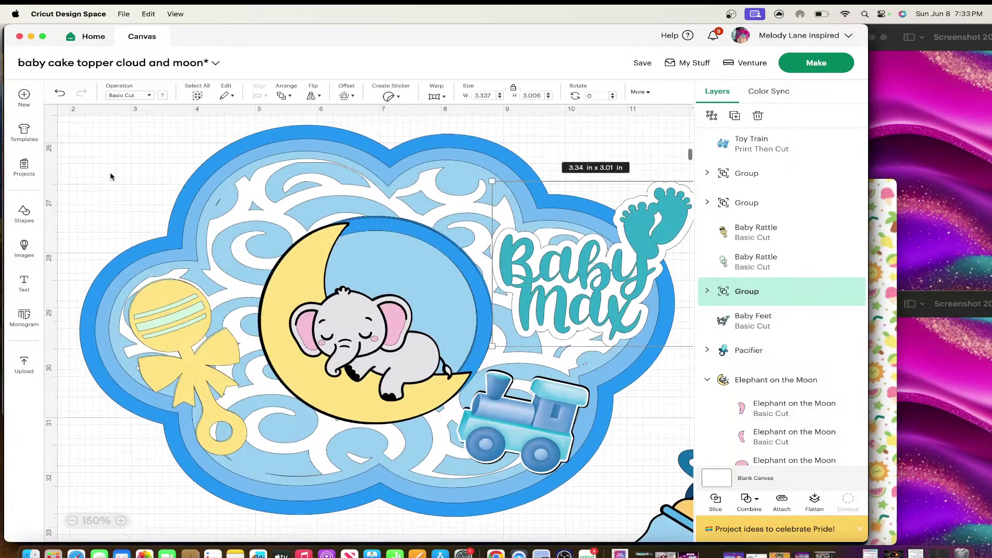
pyautogui.moveTo(554, 408); pyautogui.dragTo(560, 415)
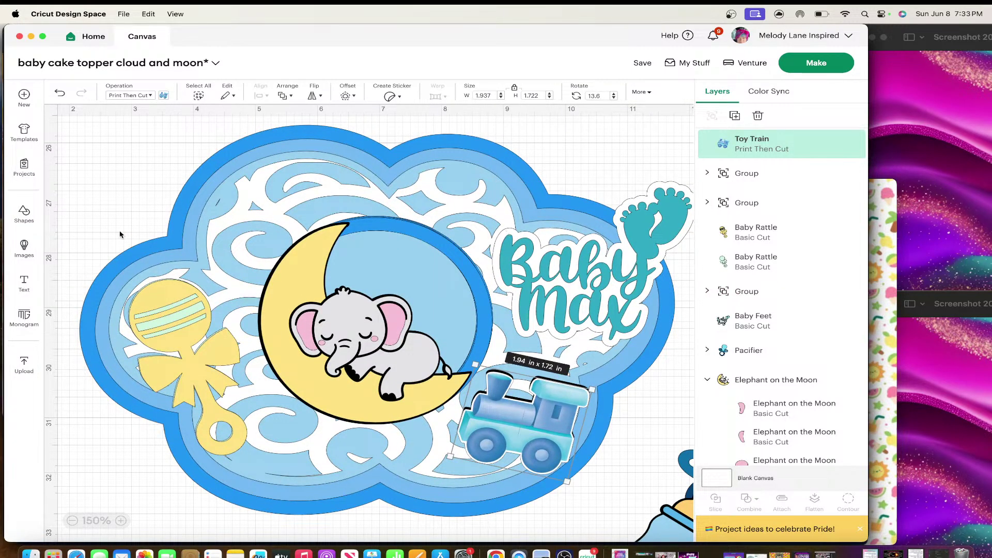
# - Insert the rounded yellow star image and shrink it to about 1.4 x 1.34 in
pyautogui.click(22, 245)
pyautogui.scroll(-2, 150, 313)
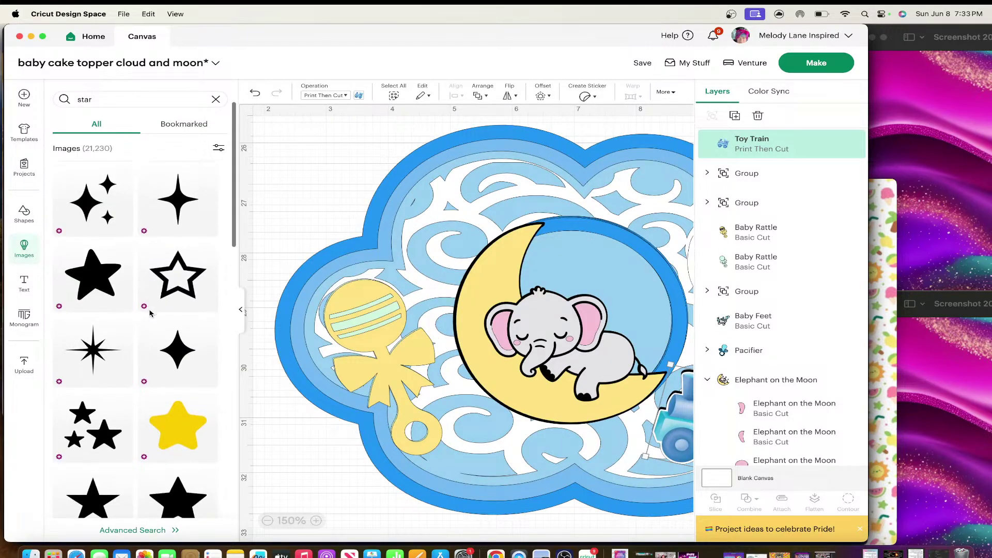
pyautogui.click(177, 432)
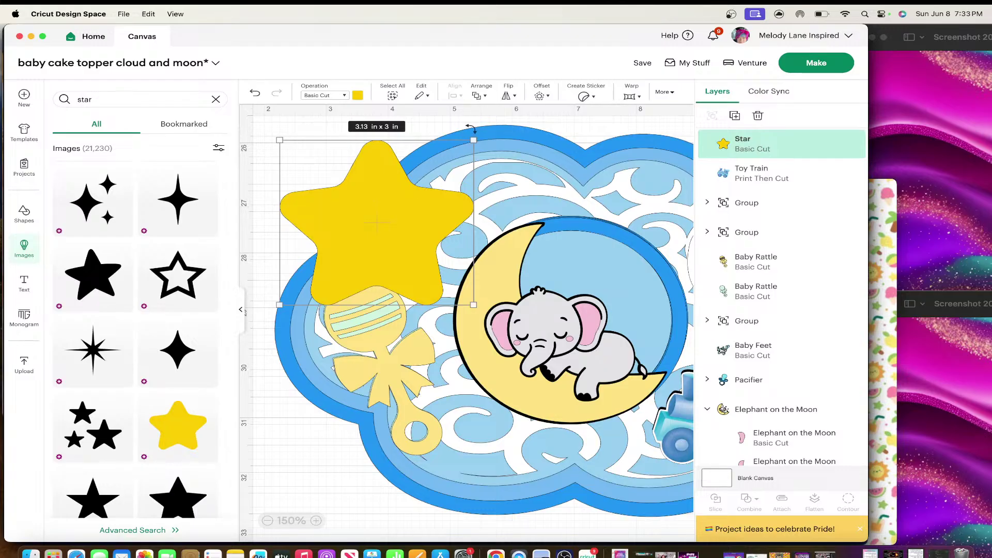
pyautogui.moveTo(474, 140); pyautogui.dragTo(367, 232)
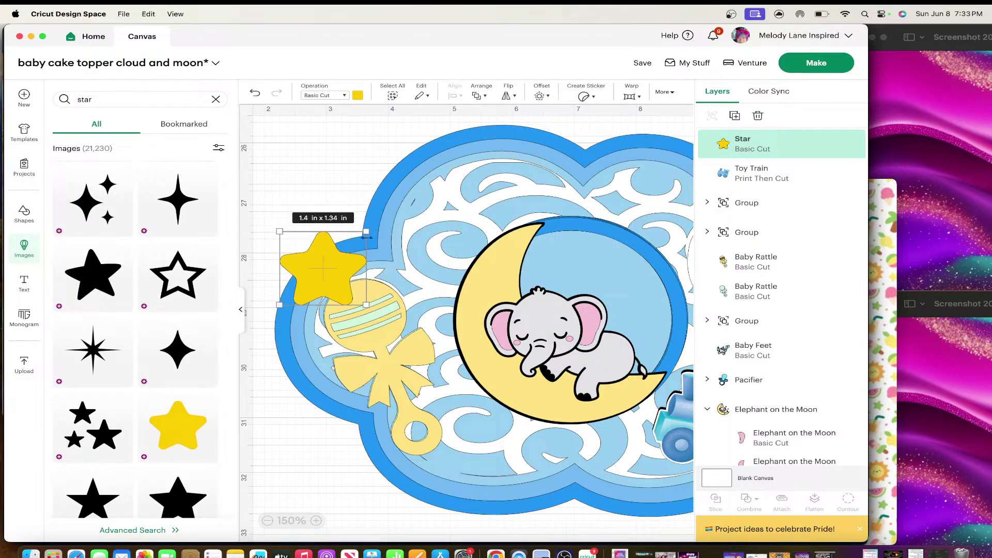
pyautogui.click(242, 310)
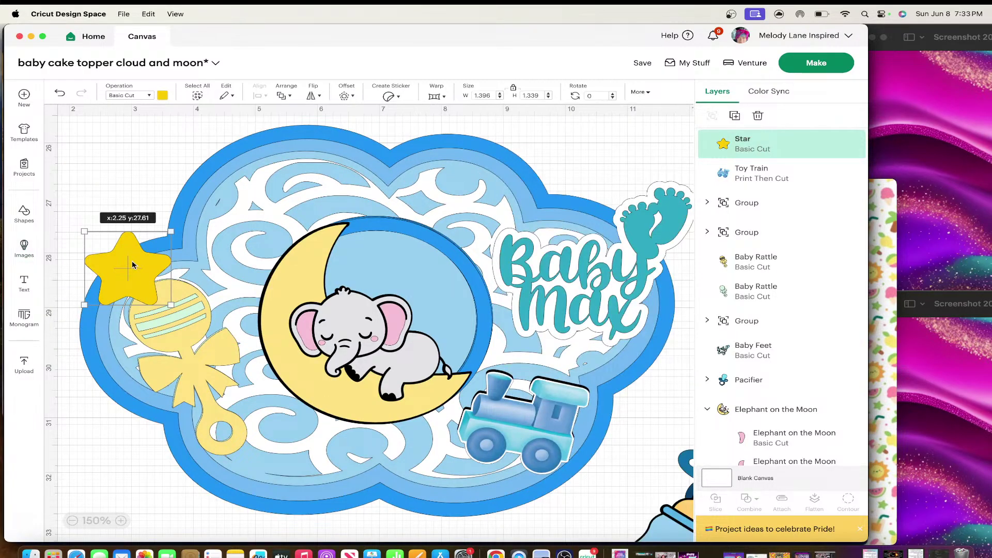
# - Place the star in the blue circle beside the moon and add two smaller copies, one about 0.48 x 0.46 in rotated to 11.8°
pyautogui.moveTo(132, 261); pyautogui.dragTo(421, 282)
pyautogui.press('super+d')
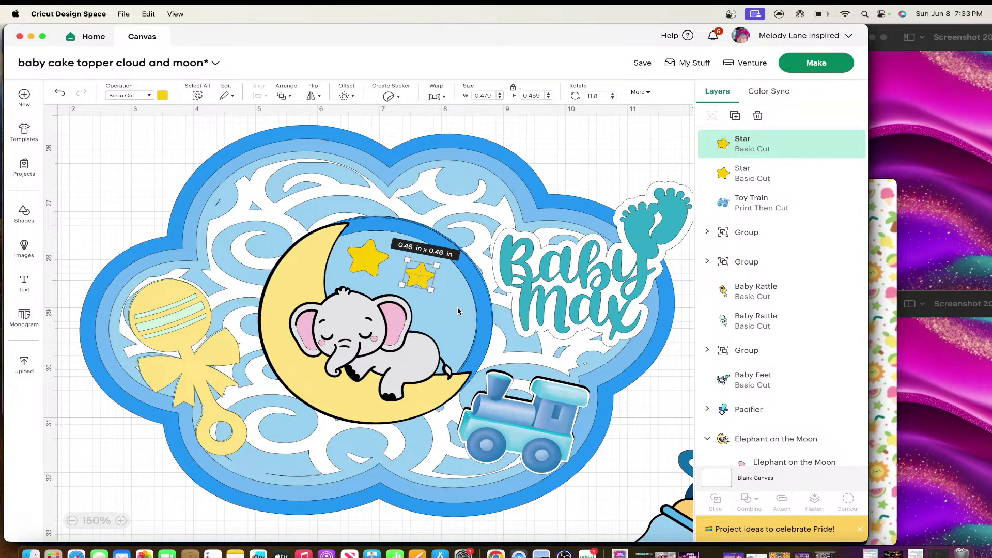
pyautogui.moveTo(421, 280); pyautogui.dragTo(450, 315)
pyautogui.click(417, 275)
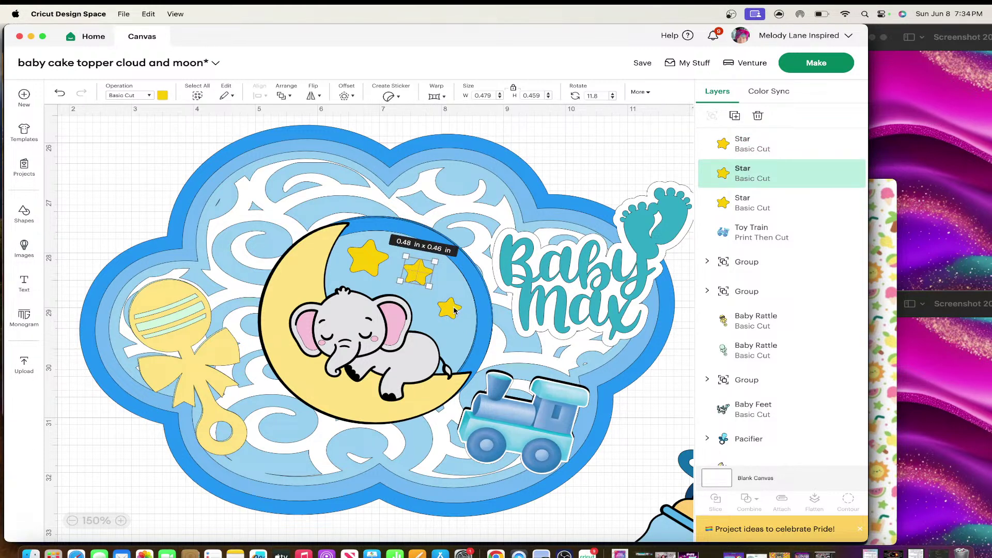
# - Add a fourth star of about 0.39 x 0.38 in above the elephant's back and adjust the small stars into an arc, rotating the second to 23.85°
pyautogui.moveTo(426, 292); pyautogui.dragTo(457, 341)
pyautogui.moveTo(426, 278); pyautogui.dragTo(423, 271)
pyautogui.moveTo(450, 302); pyautogui.dragTo(448, 296)
pyautogui.click(461, 334)
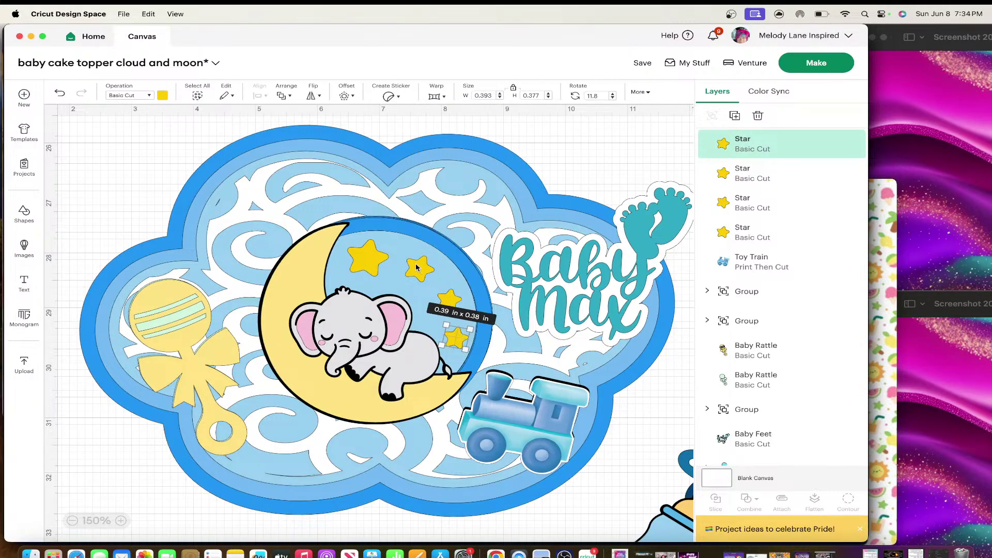
pyautogui.moveTo(417, 267); pyautogui.dragTo(414, 267)
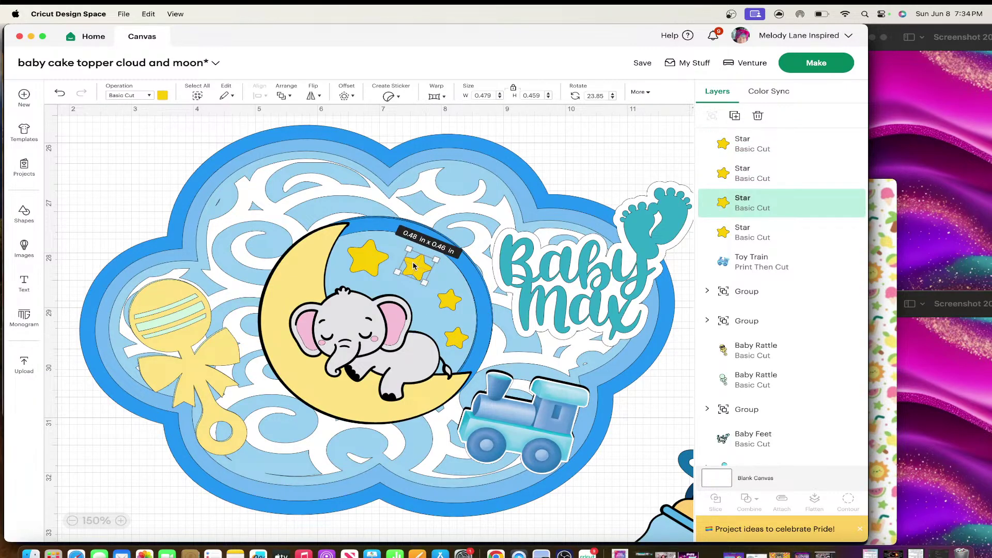
pyautogui.scroll(2, 255, 188)
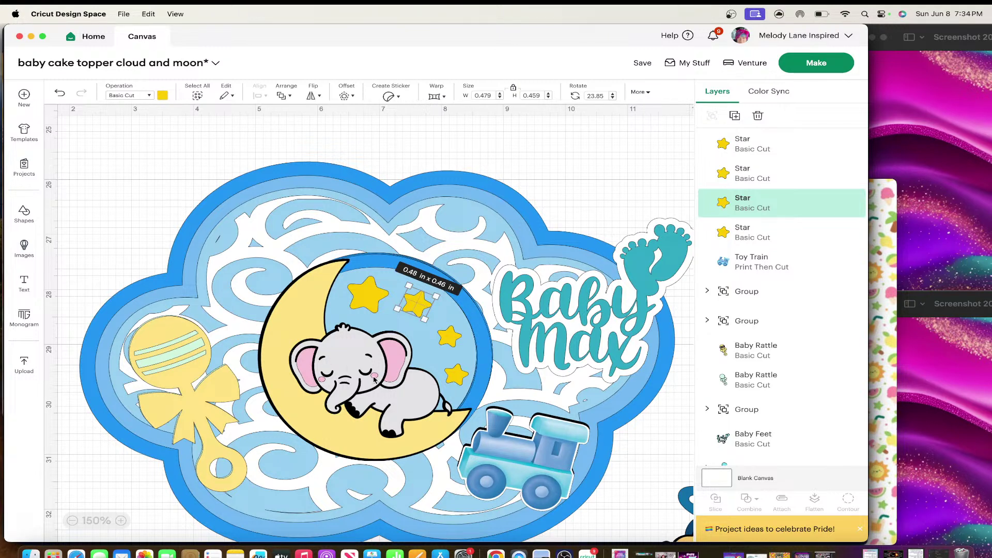
# - Move the pacifier up beside the cloud's lower edge, clear of the bottle, and nudge the yellow rattle slightly
pyautogui.scroll(-4, 375, 380)
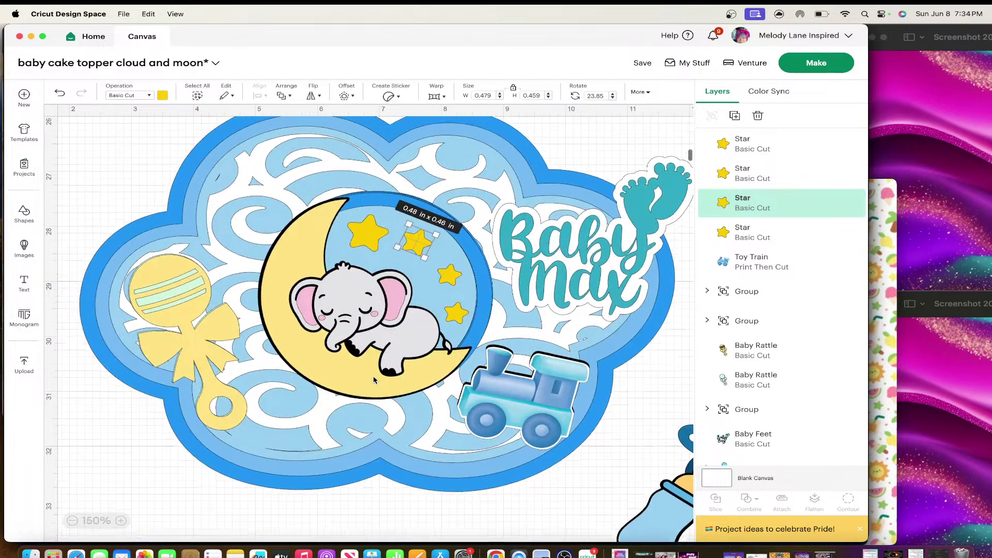
pyautogui.scroll(2, 375, 379)
pyautogui.scroll(1, 174, 434)
pyautogui.hscroll(-1, 174, 434)
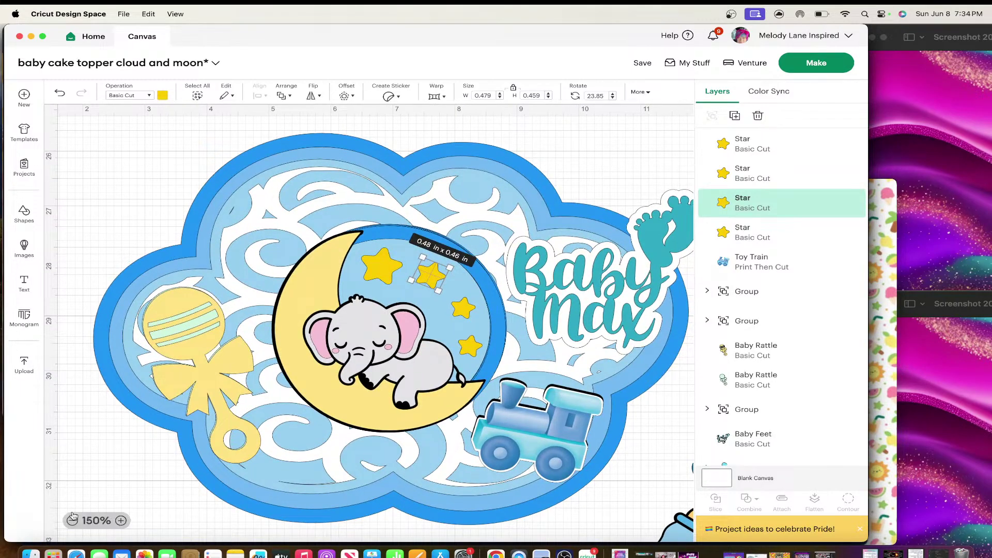
pyautogui.scroll(-2, 156, 450)
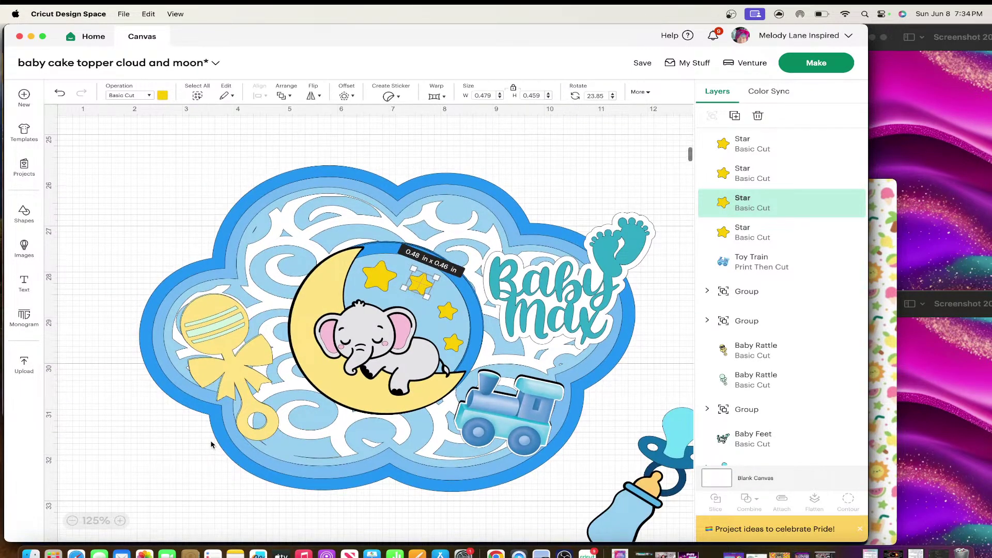
pyautogui.moveTo(690, 438); pyautogui.dragTo(655, 400)
pyautogui.moveTo(242, 357); pyautogui.dragTo(240, 352)
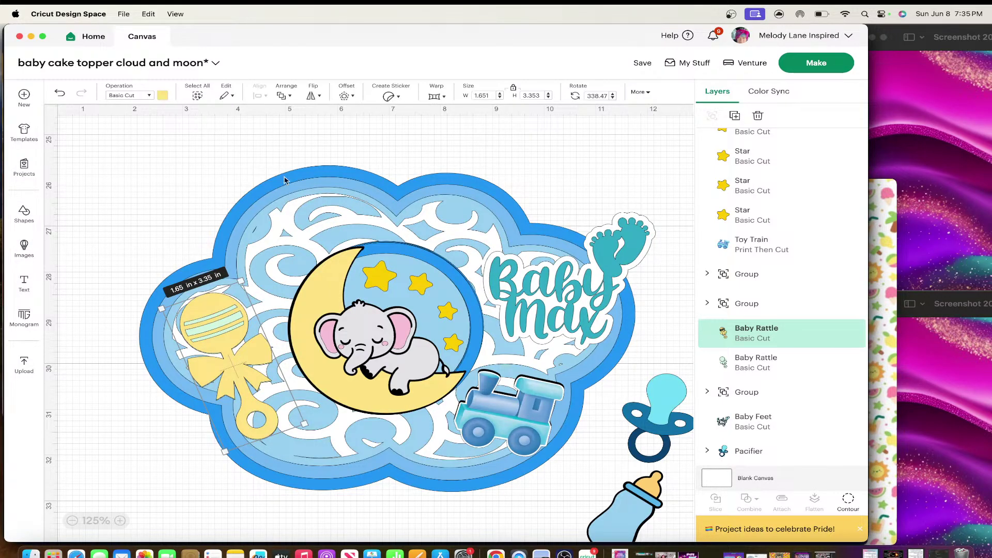
# - Replace the previous image search with "shooting star" in the image library
pyautogui.click(24, 246)
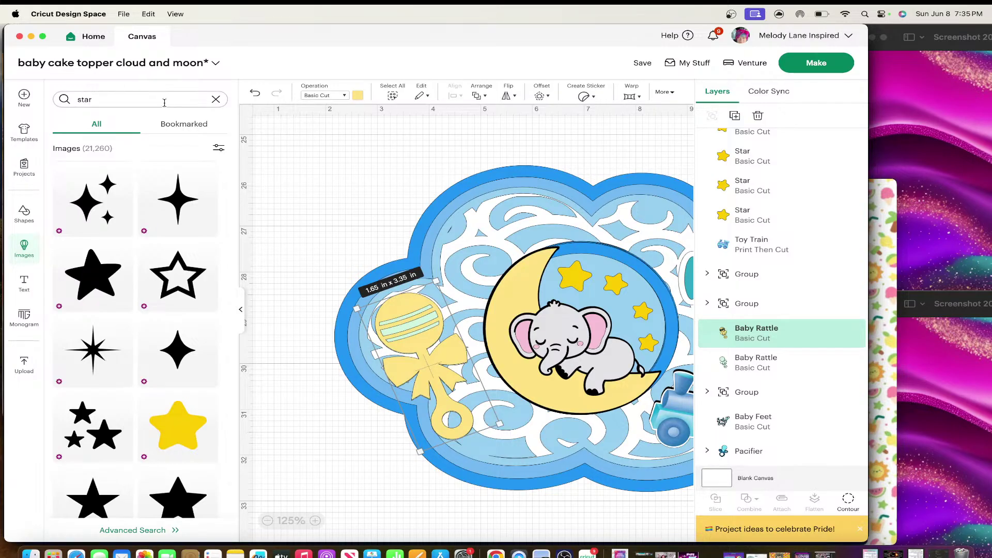
pyautogui.click(216, 101)
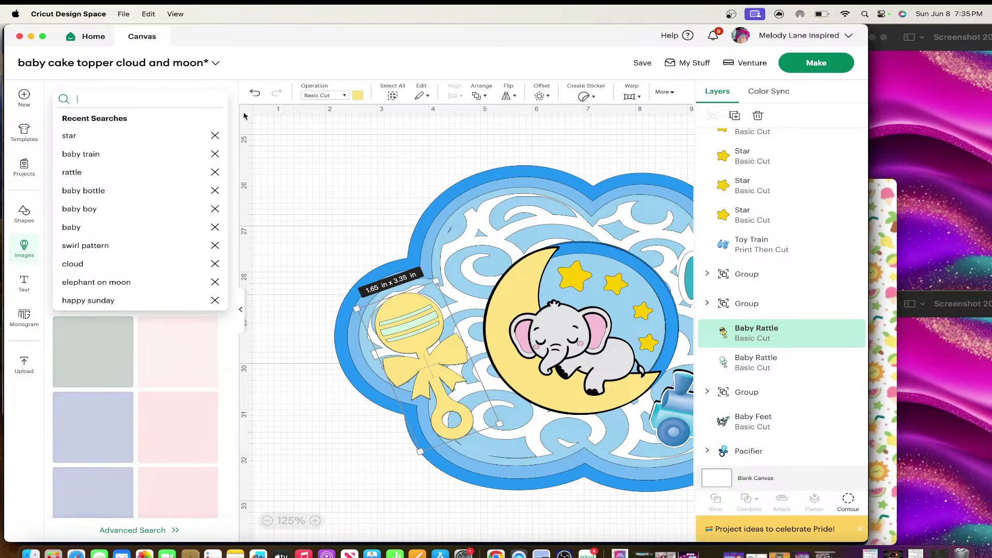
pyautogui.click(296, 159)
pyautogui.hscroll(2, 296, 159)
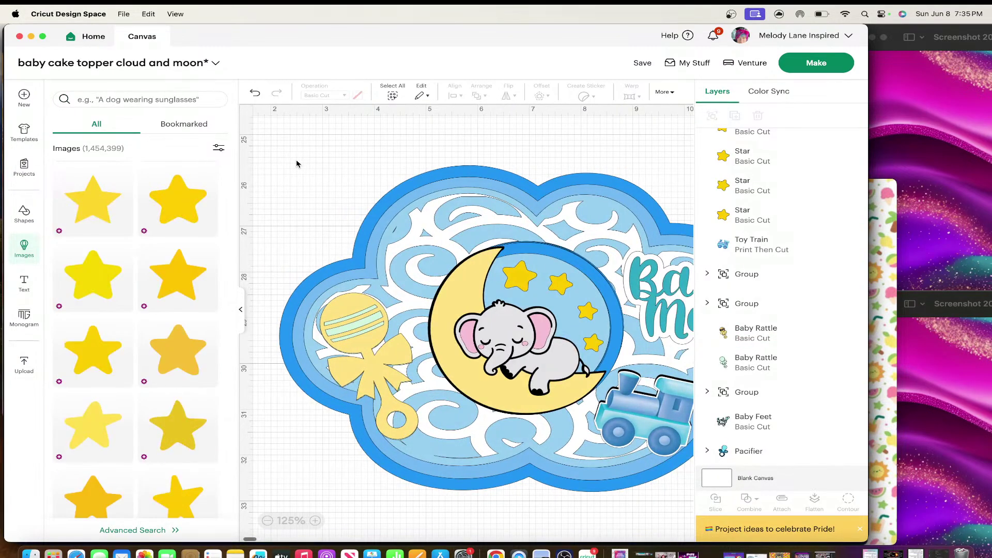
pyautogui.hscroll(-2, 296, 159)
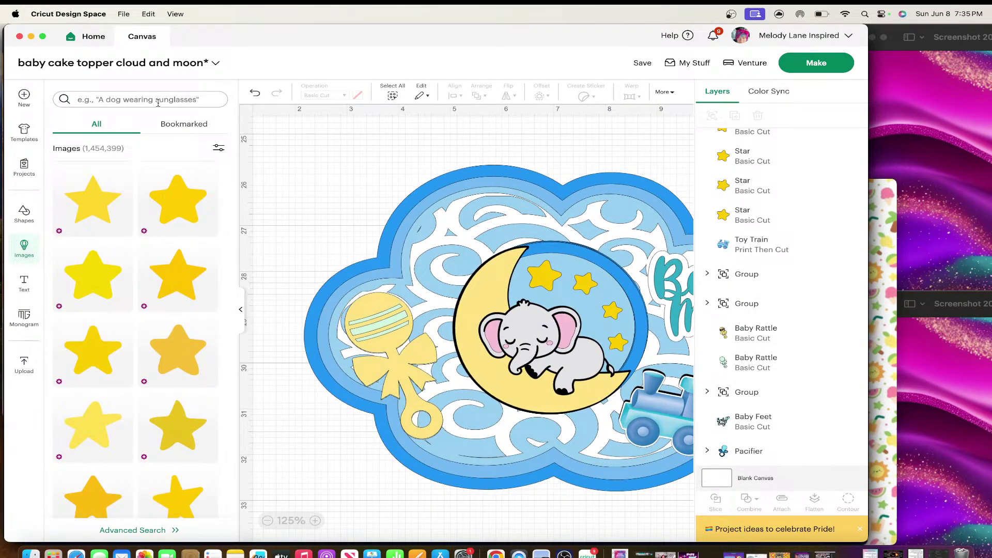
pyautogui.hscroll(2, 310, 206)
pyautogui.hscroll(-1, 311, 205)
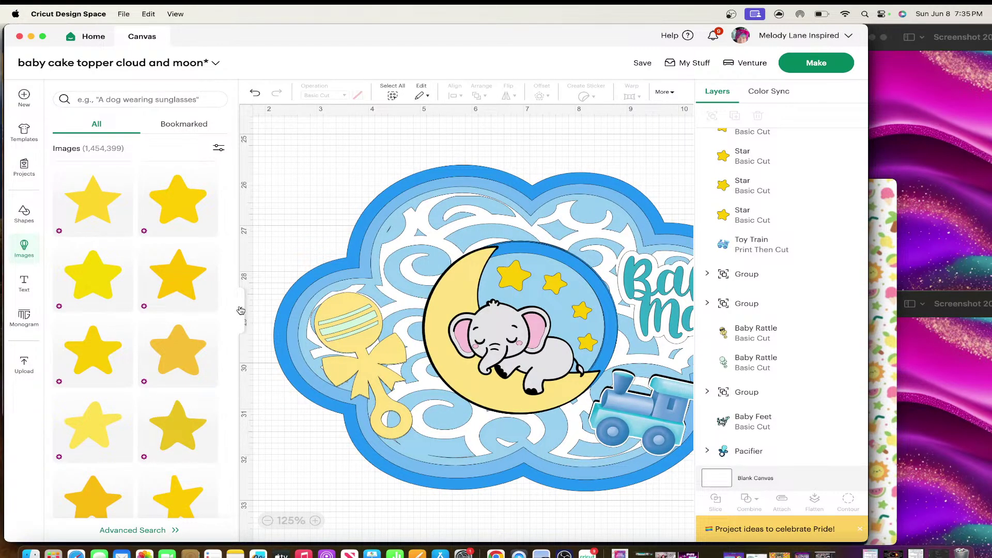
pyautogui.click(141, 98)
pyautogui.write('shoot')
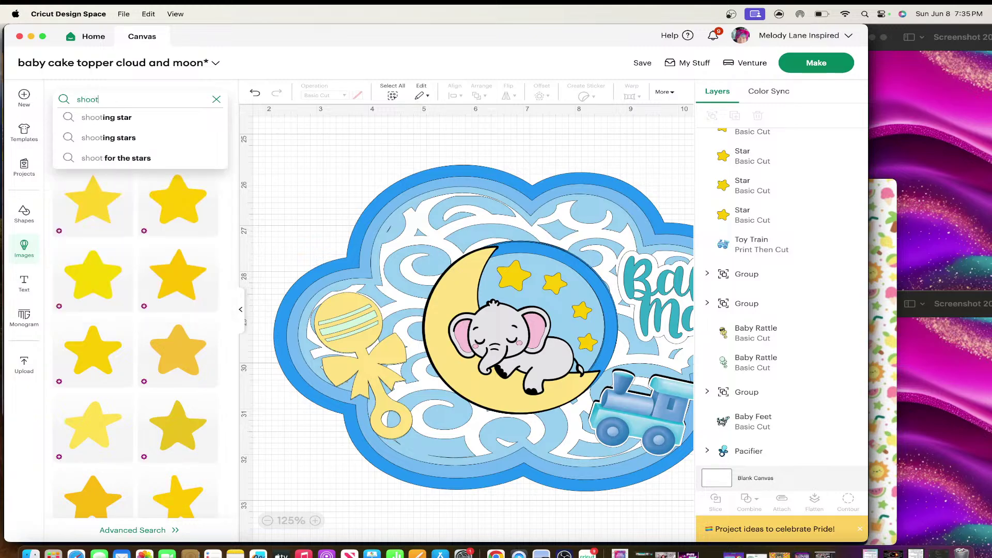
pyautogui.write('ing star')
pyautogui.press('Return')
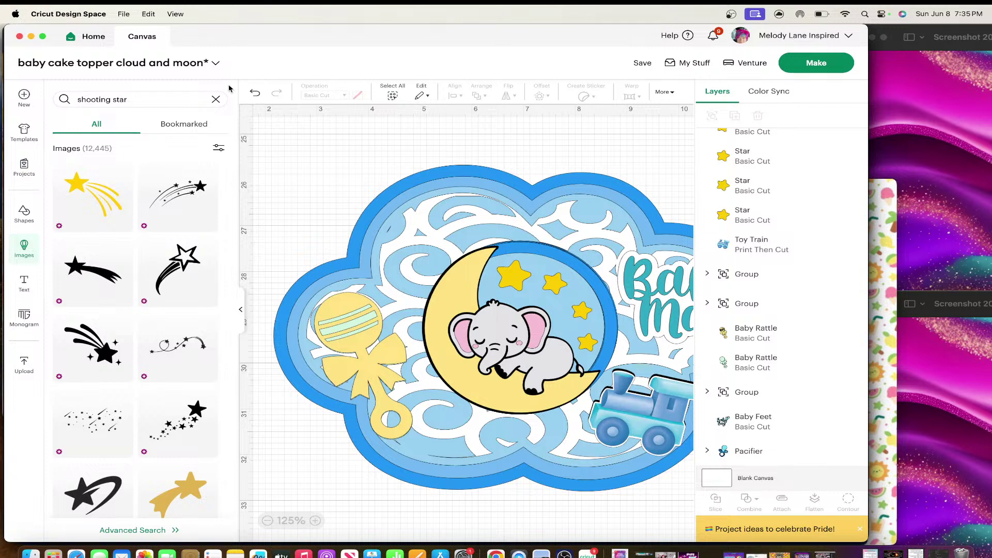
# - Insert the smiling yellow shooting star with the pastel striped tail and shrink it to roughly half its size
pyautogui.click(243, 312)
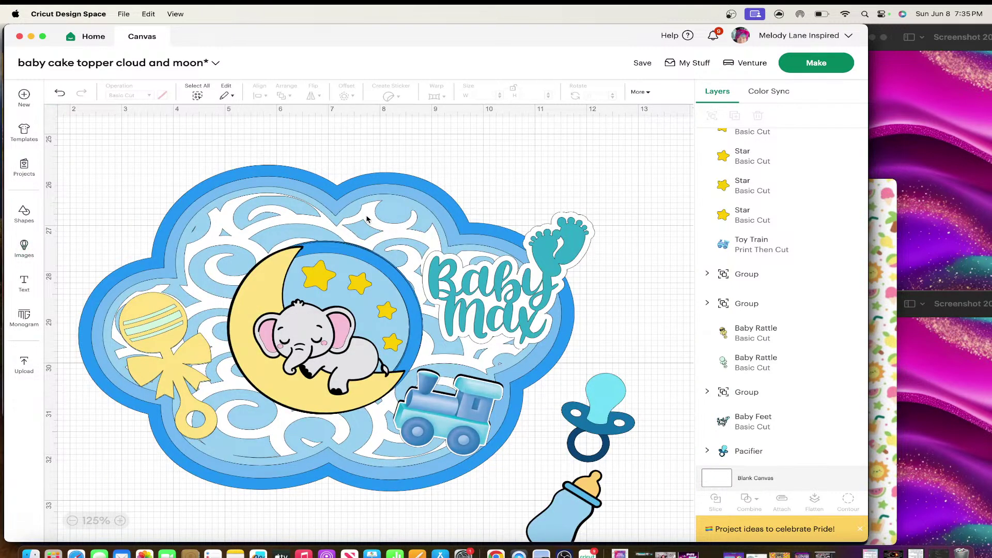
pyautogui.click(24, 247)
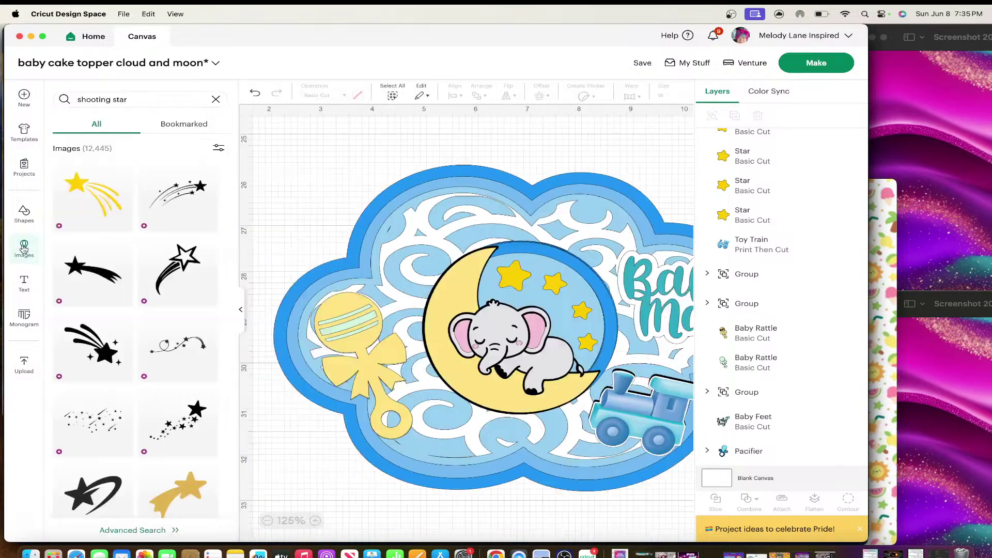
pyautogui.scroll(-5, 128, 231)
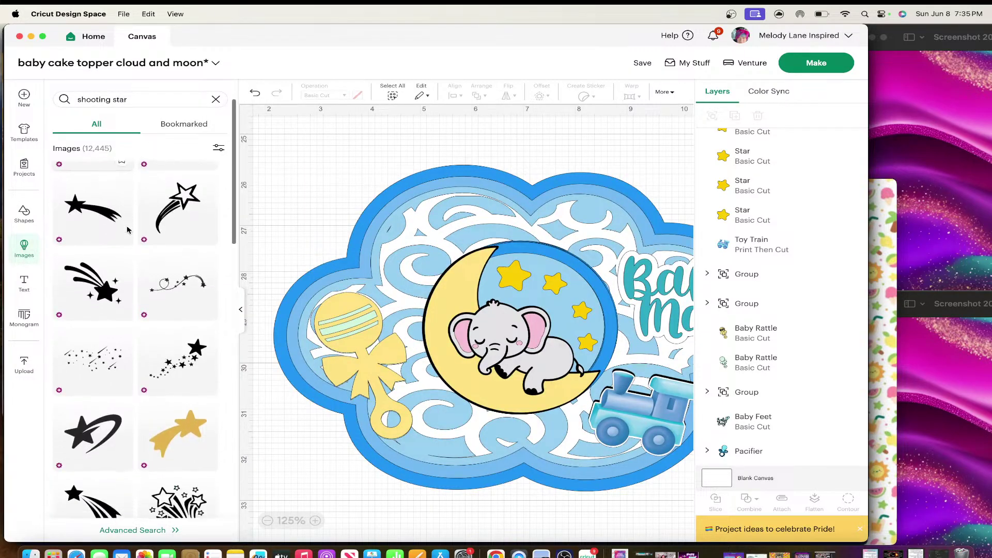
pyautogui.scroll(-10, 128, 231)
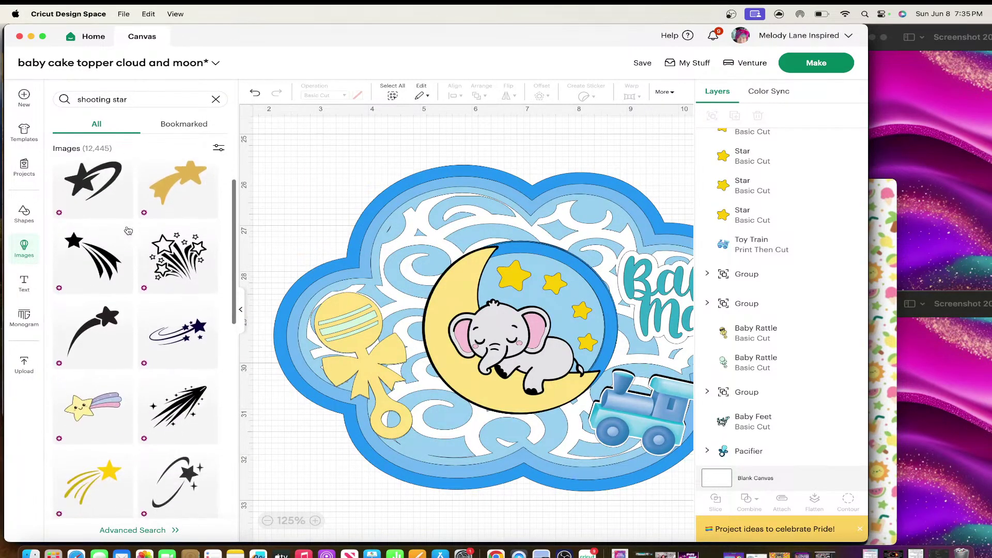
pyautogui.scroll(-3, 129, 231)
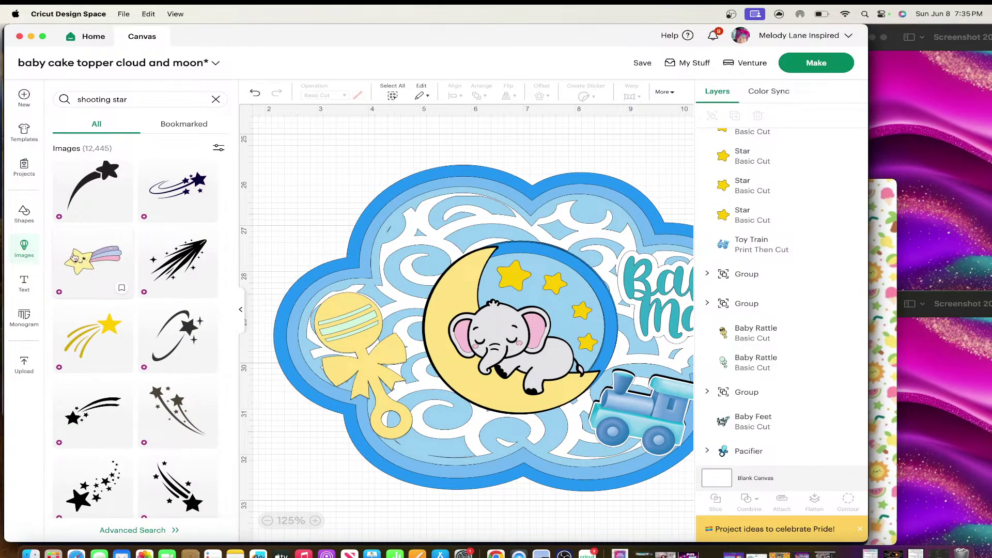
pyautogui.scroll(-4, 97, 273)
pyautogui.scroll(3, 96, 258)
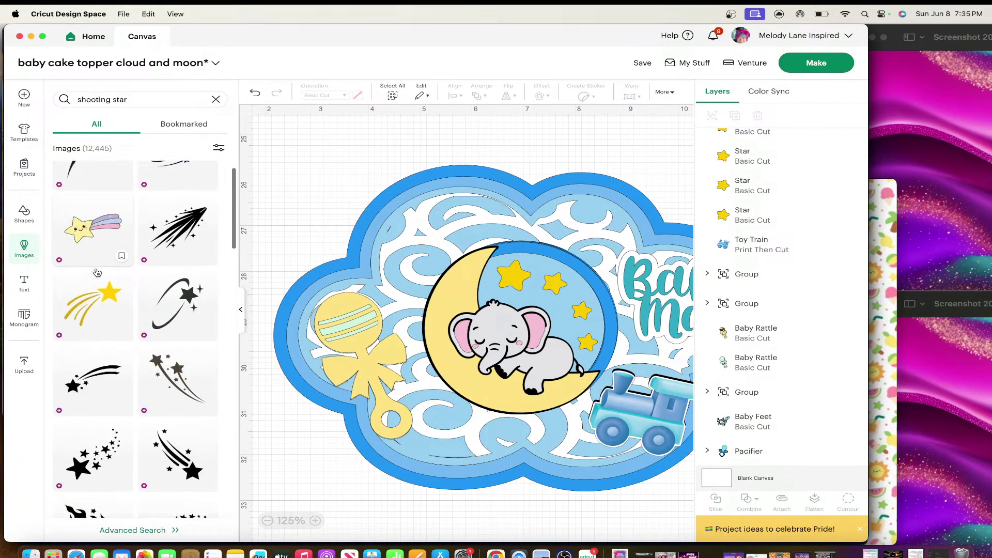
pyautogui.click(94, 253)
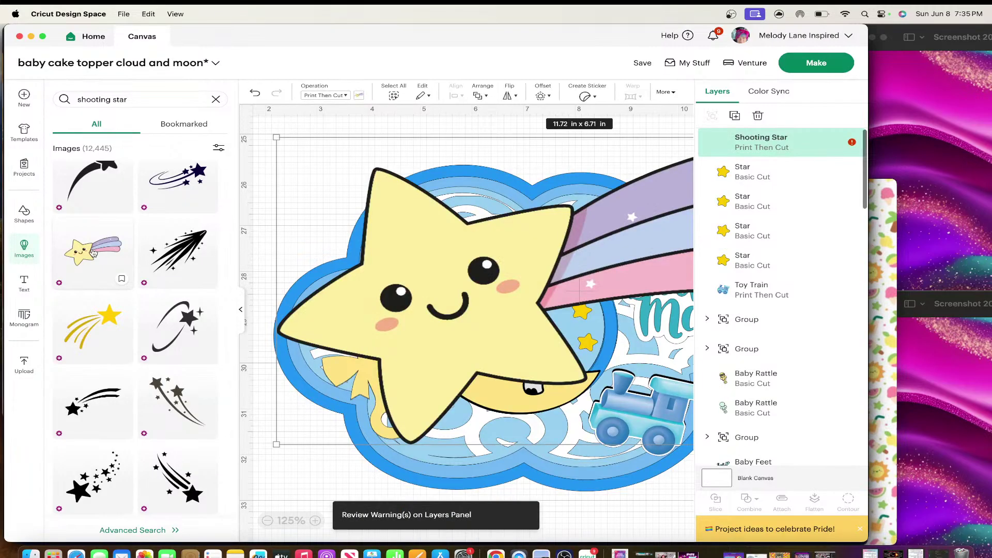
pyautogui.scroll(-10, 176, 310)
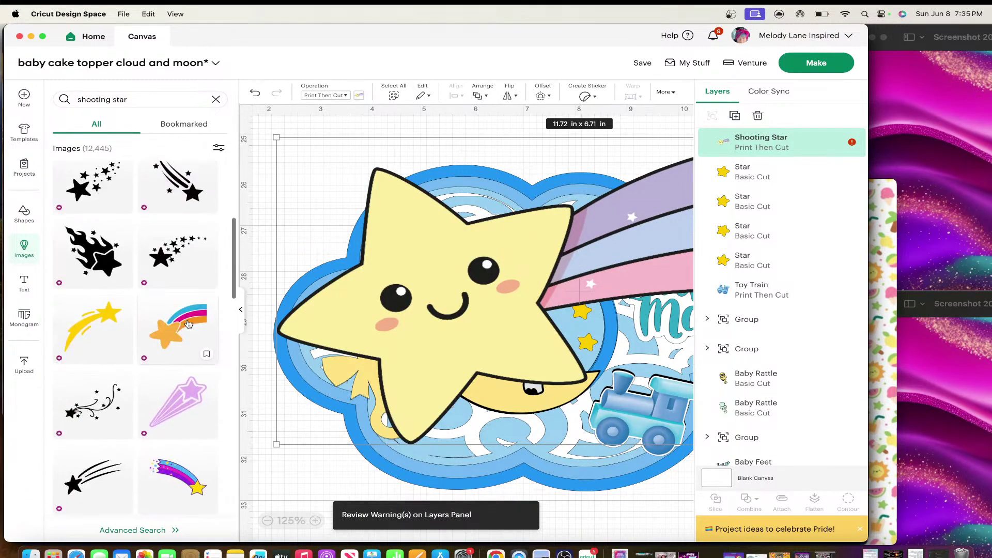
pyautogui.scroll(-5, 189, 324)
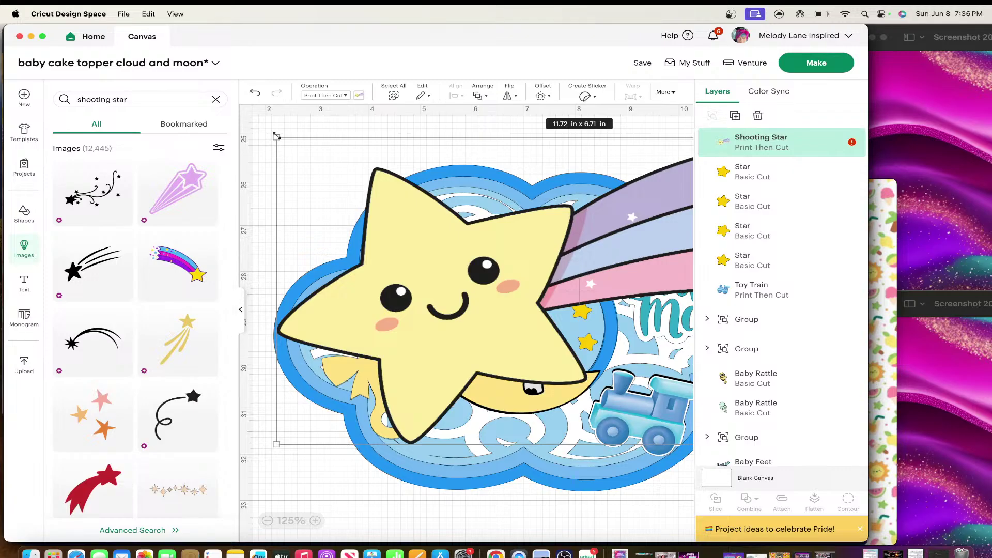
pyautogui.moveTo(277, 136); pyautogui.dragTo(290, 298)
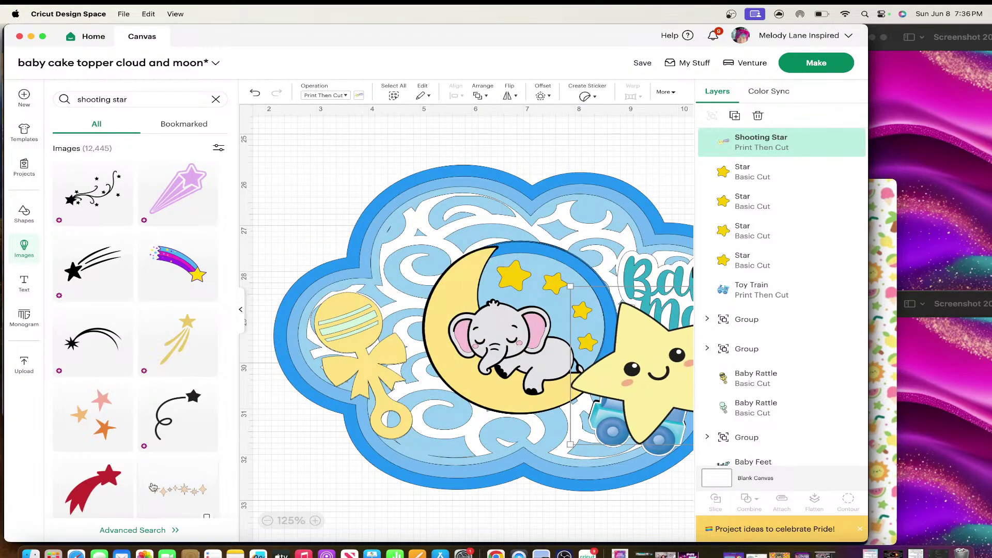
# - Browse the shooting star results in the full image library and look up images similar to the smiling pastel star
pyautogui.click(141, 530)
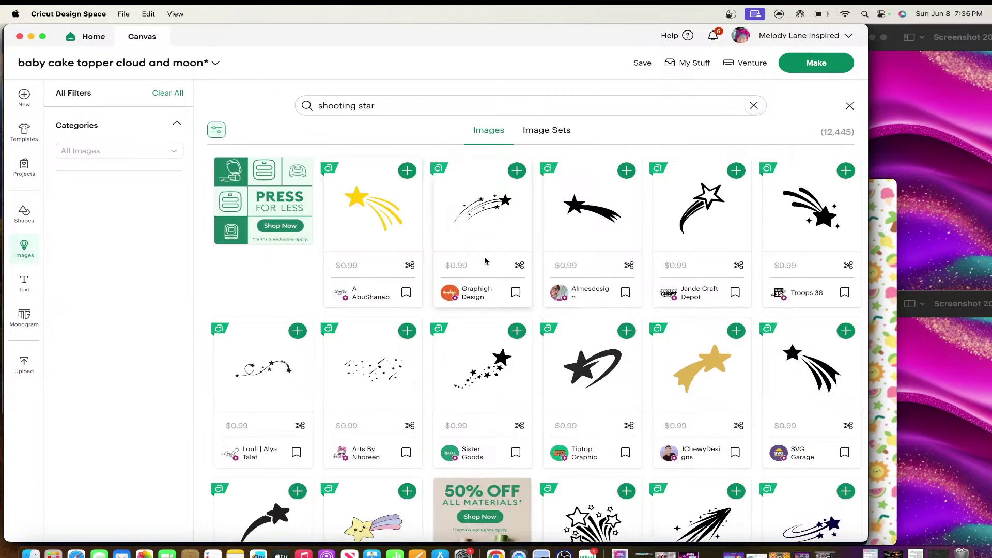
pyautogui.scroll(-2, 543, 284)
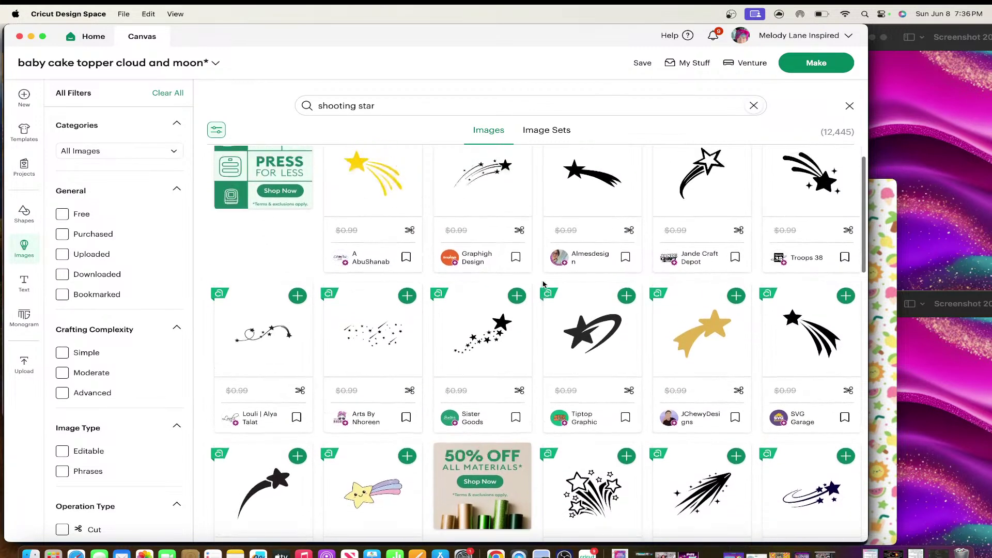
pyautogui.scroll(2, 544, 284)
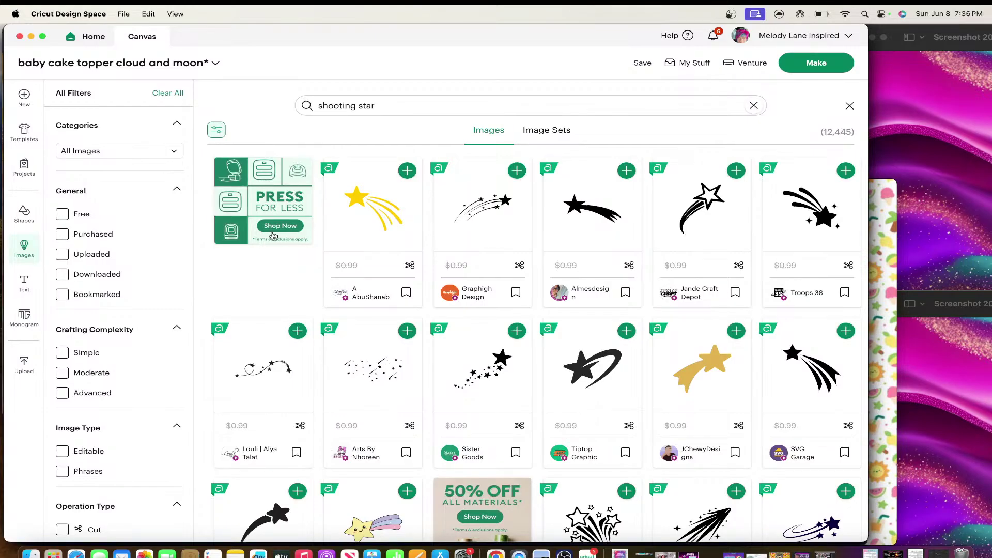
pyautogui.scroll(-5, 461, 337)
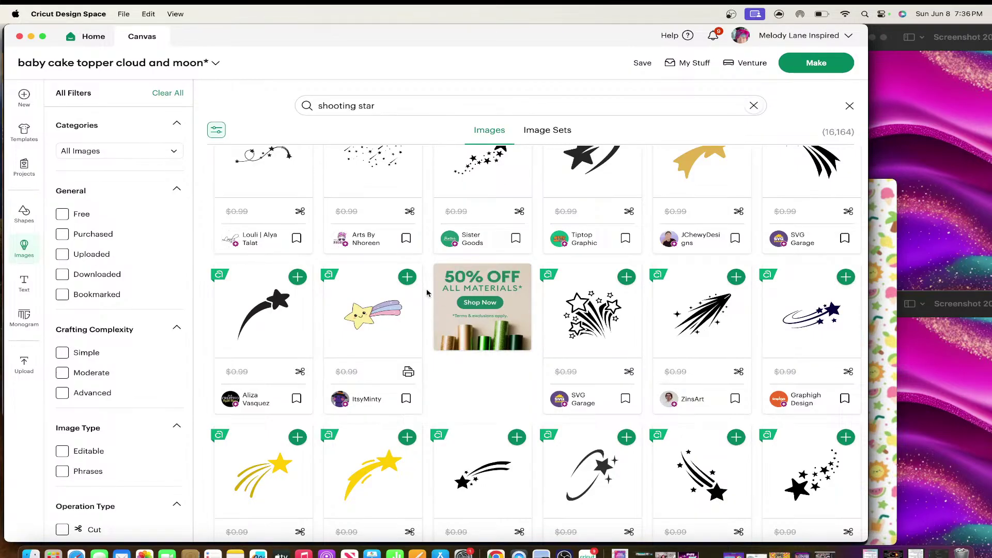
pyautogui.scroll(1, 427, 292)
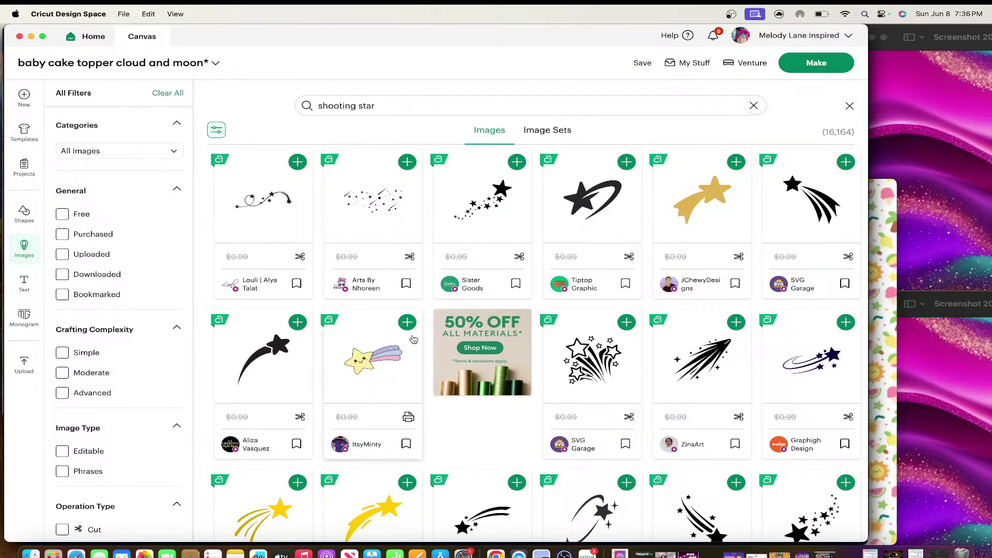
pyautogui.scroll(1, 408, 352)
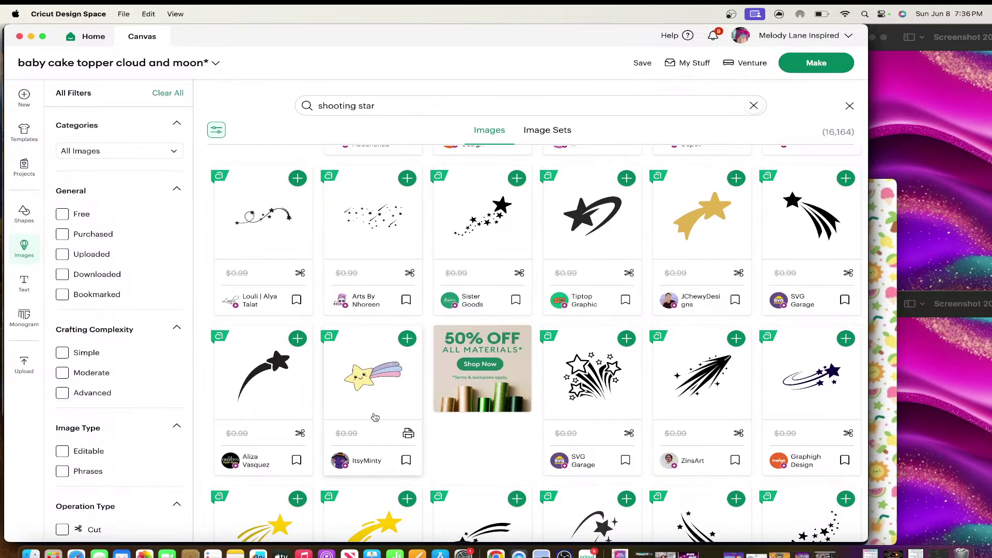
pyautogui.click(374, 398)
pyautogui.click(390, 181)
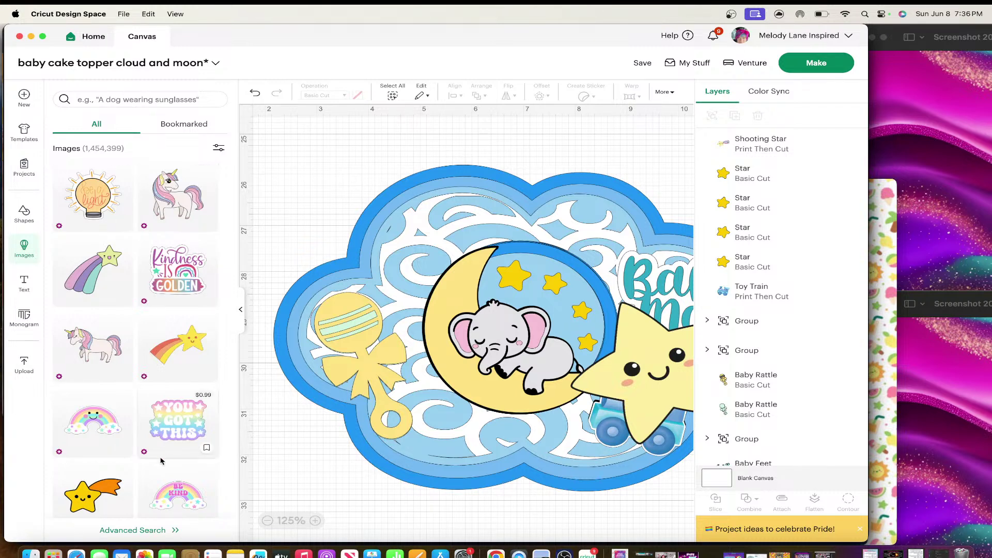
# - Search the full image library for "shooting star"
pyautogui.click(132, 530)
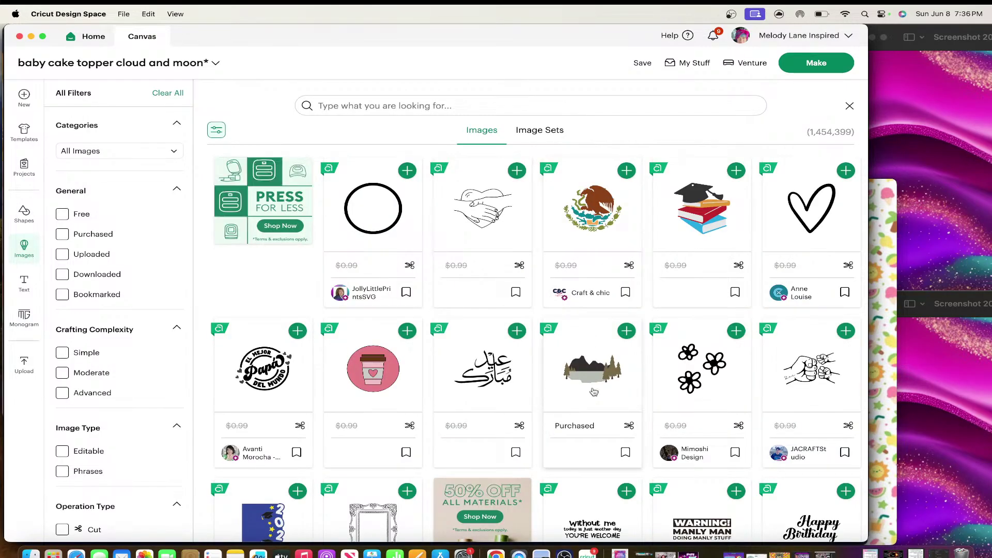
pyautogui.click(419, 97)
pyautogui.write('sh')
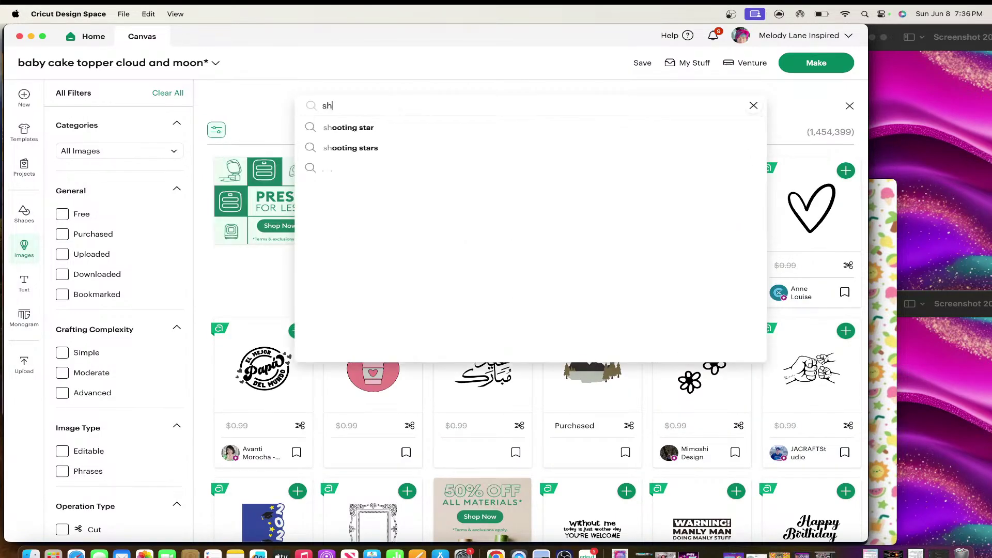
pyautogui.write('ooting st')
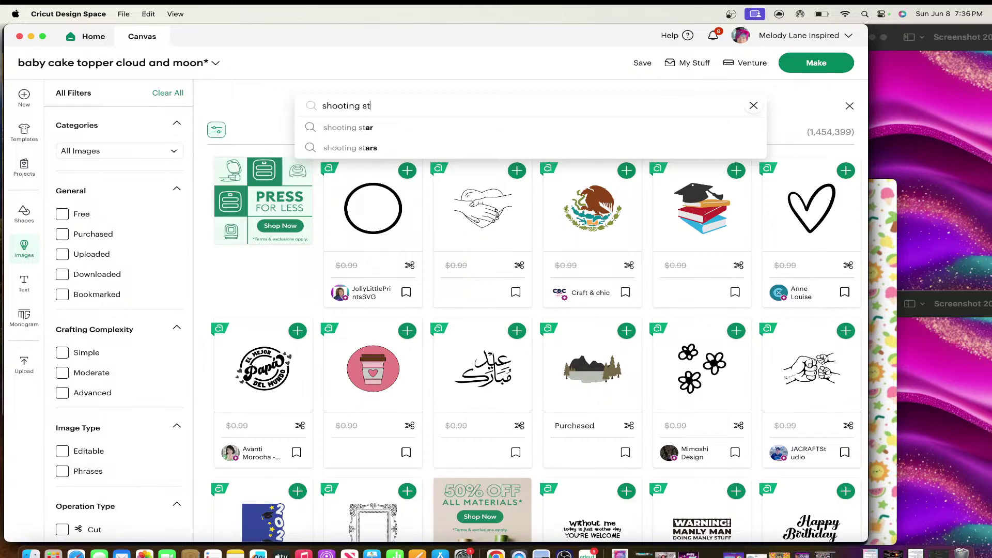
pyautogui.write('ar')
pyautogui.press('Return')
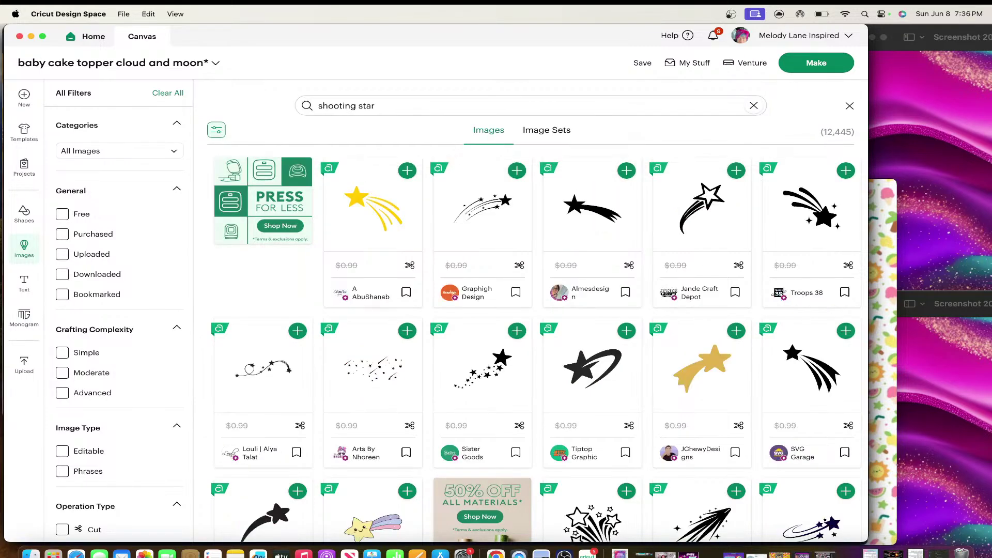
# - Open the details of the smiling shooting star with the pastel striped tail and look through the similar images
pyautogui.scroll(-5, 627, 380)
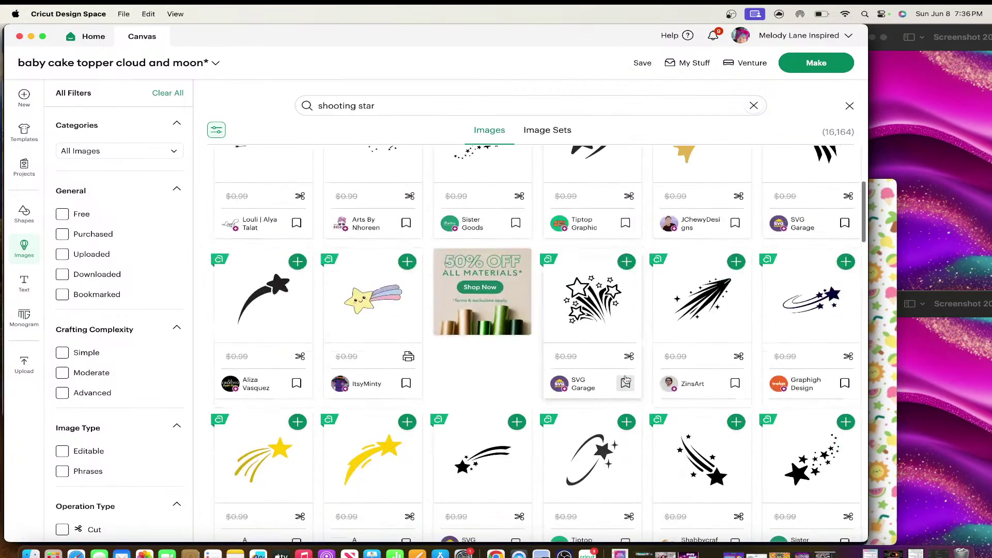
pyautogui.click(371, 308)
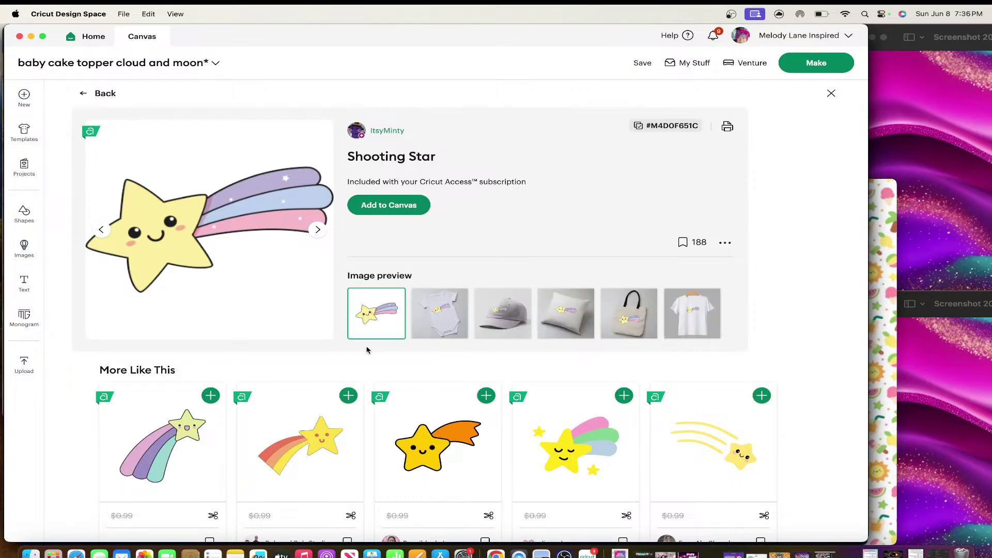
pyautogui.scroll(-5, 367, 350)
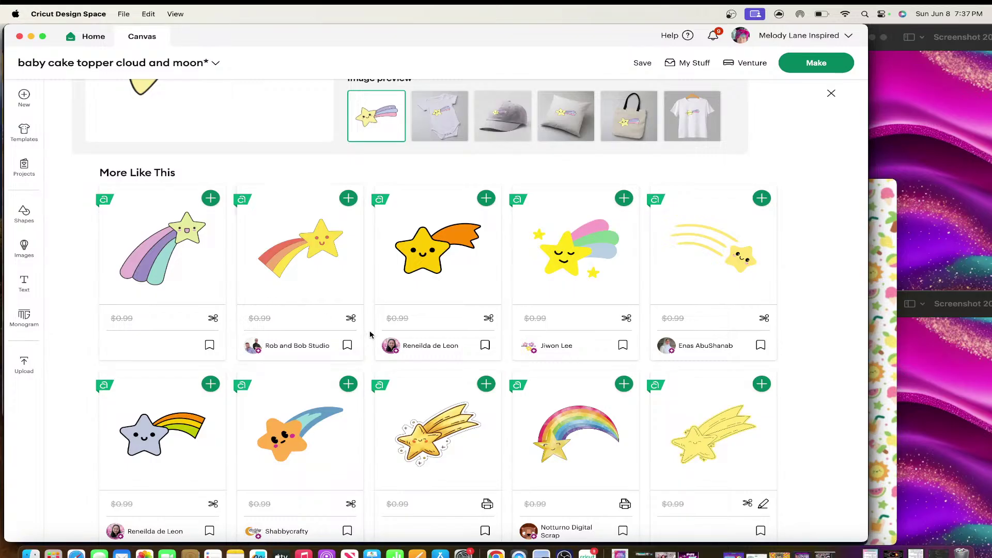
pyautogui.scroll(-3, 536, 376)
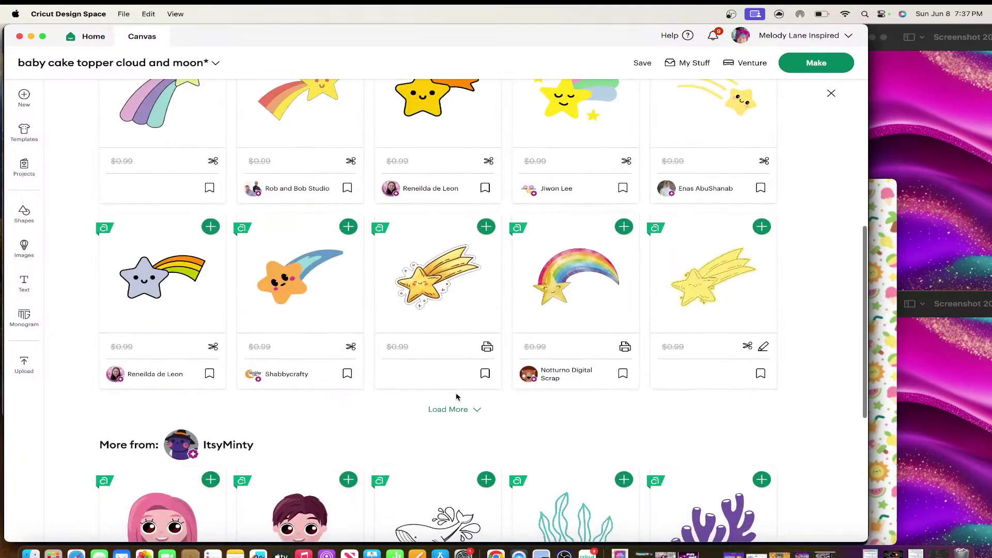
pyautogui.scroll(-2, 492, 410)
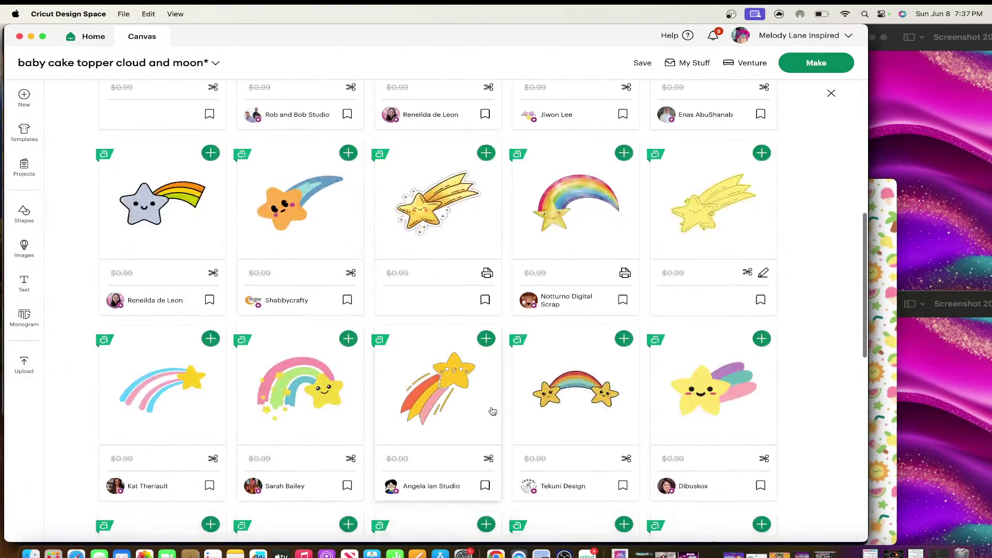
pyautogui.scroll(-4, 493, 410)
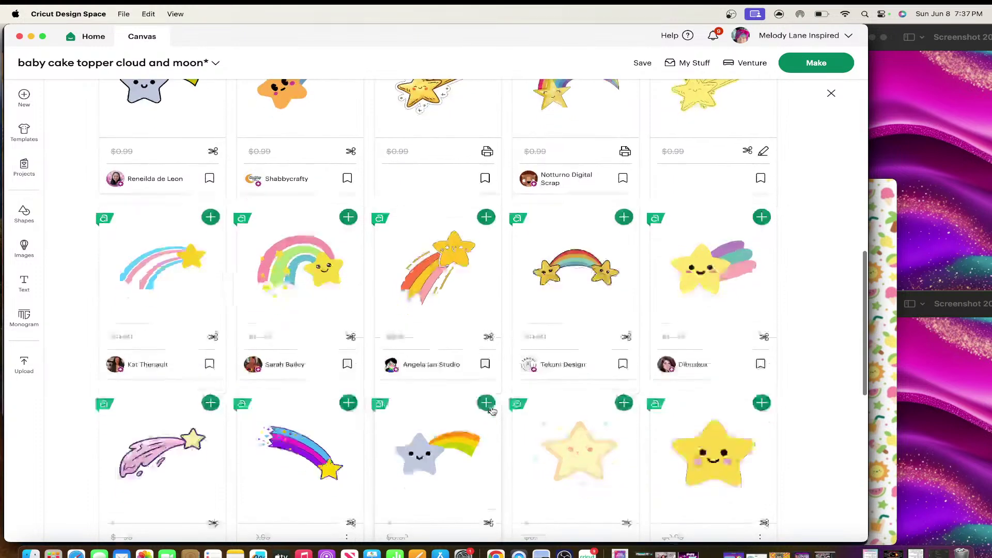
pyautogui.scroll(8, 492, 410)
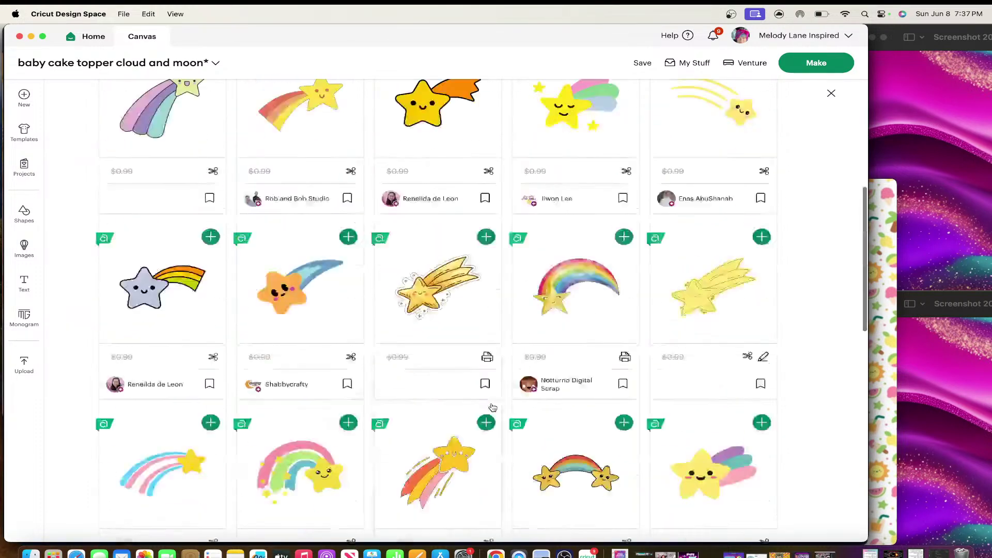
# - Add the smiling pastel star to the canvas again, shrink it to about 4.25 x 2.43 in and place it over the cloud's upper edge
pyautogui.click(393, 205)
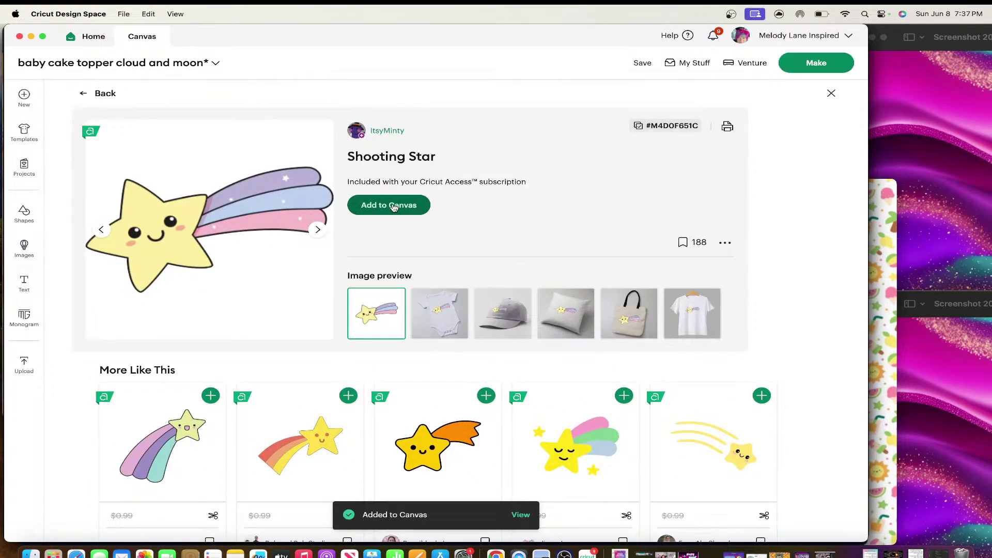
pyautogui.click(521, 516)
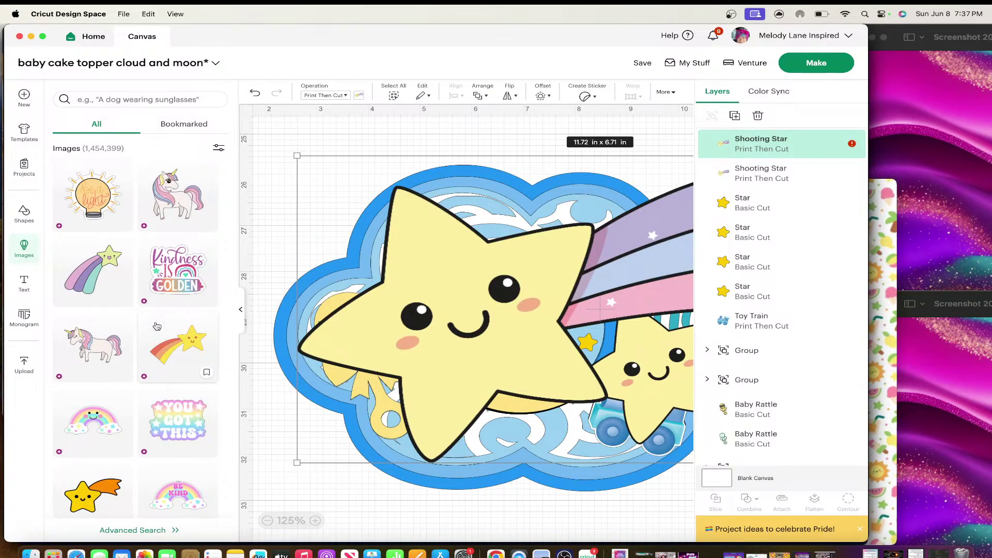
pyautogui.click(242, 311)
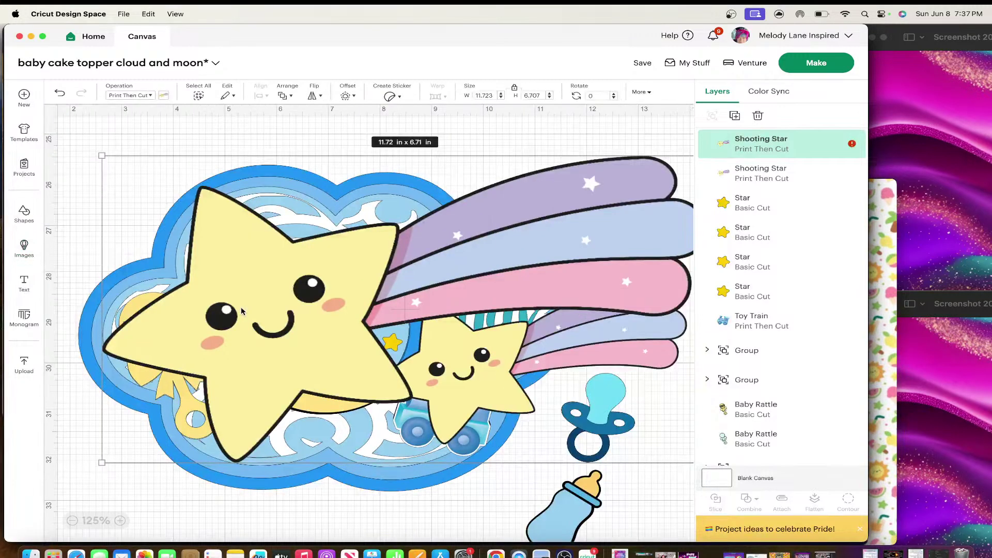
pyautogui.moveTo(329, 358); pyautogui.dragTo(322, 326)
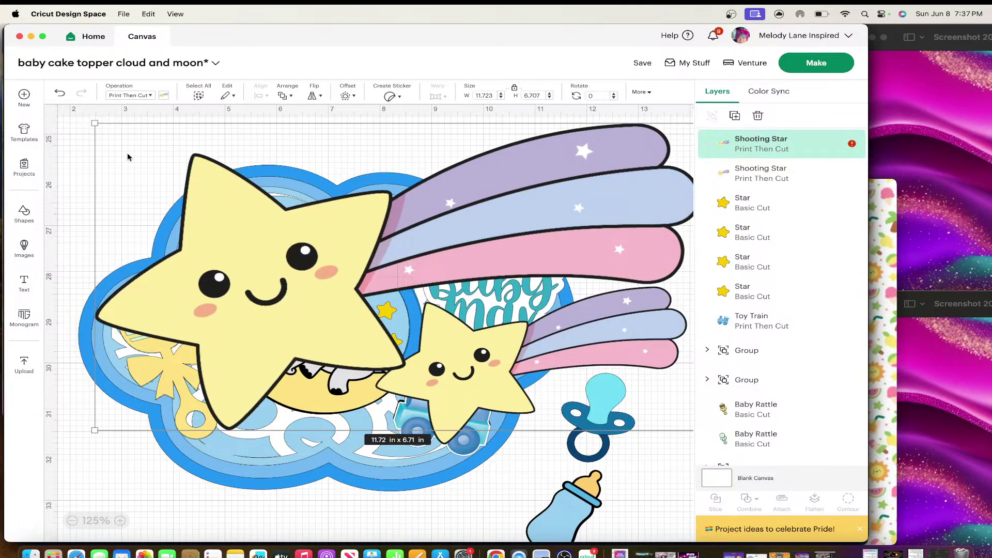
pyautogui.moveTo(95, 123); pyautogui.dragTo(475, 320)
pyautogui.moveTo(530, 358); pyautogui.dragTo(242, 176)
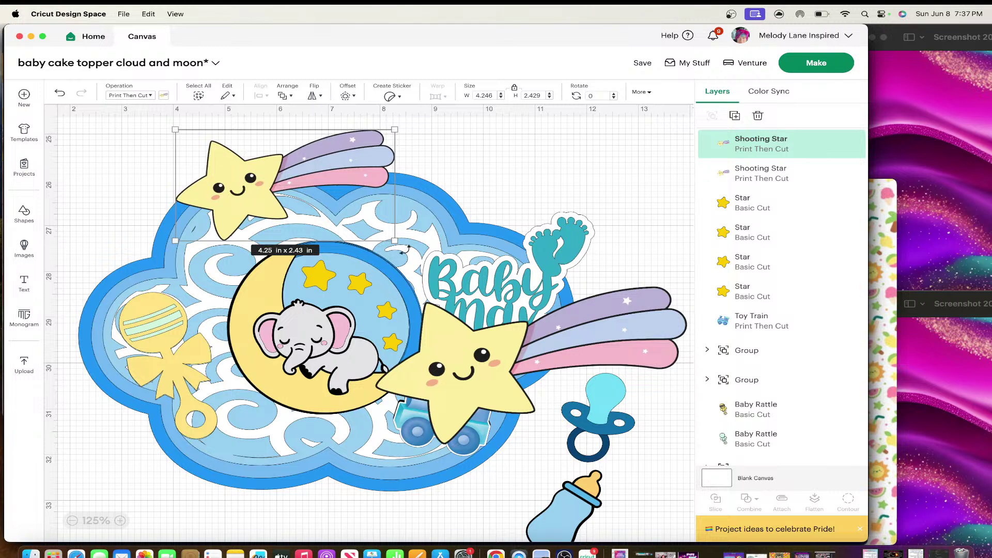
# - Rotate the new shooting star about 20° clockwise, shift it along the cloud's upper edge and enlarge it to about 4.8 in wide
pyautogui.moveTo(406, 250); pyautogui.dragTo(376, 287)
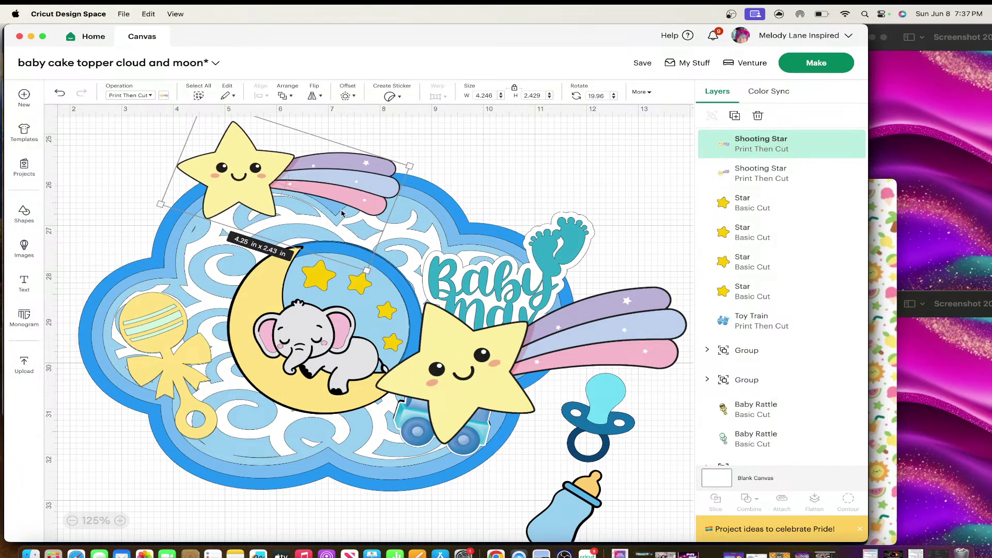
pyautogui.moveTo(342, 213); pyautogui.dragTo(372, 217)
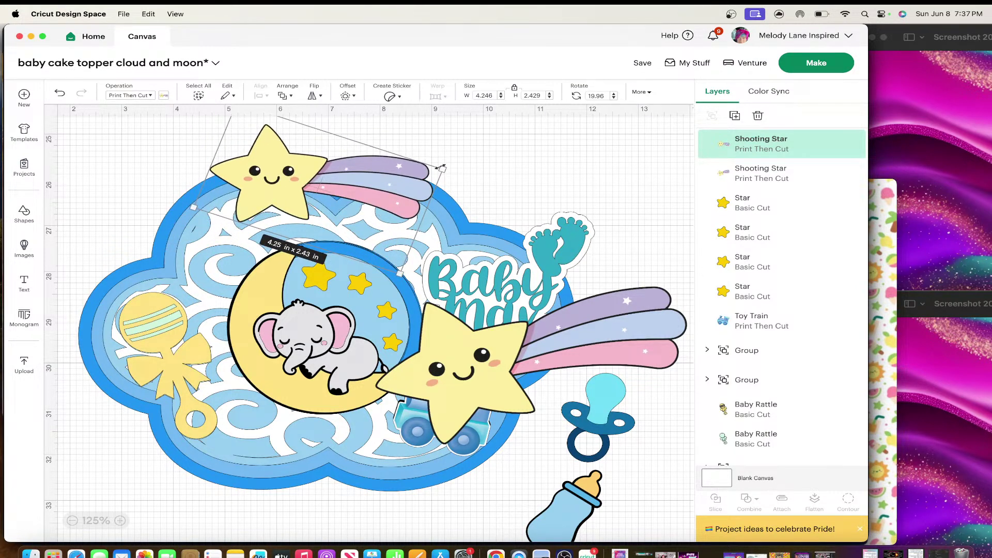
pyautogui.moveTo(440, 167); pyautogui.dragTo(408, 177)
# - Delete the earlier, larger shooting star over the train and move the pacifier and bottle farther away from the cloud
pyautogui.click(606, 344)
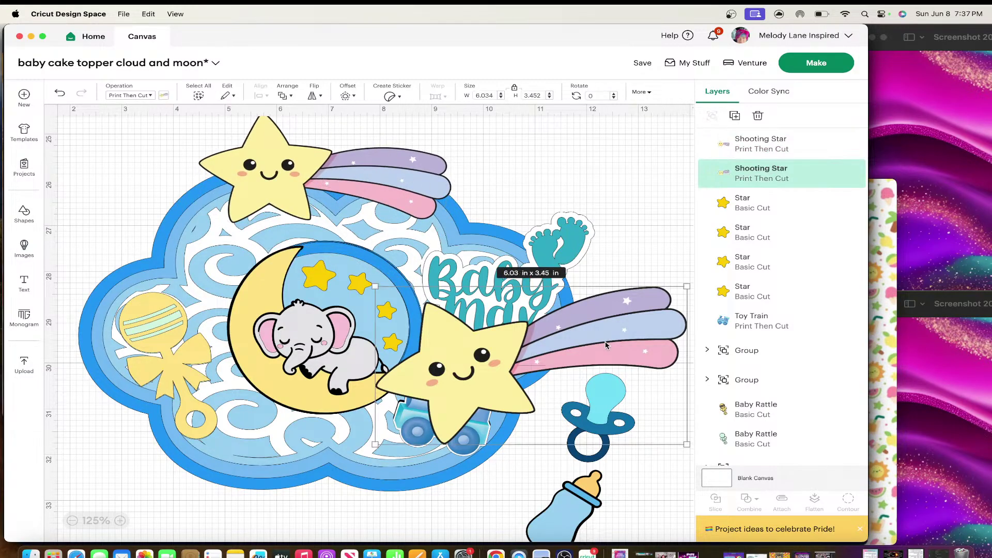
pyautogui.press('Delete')
pyautogui.moveTo(607, 429); pyautogui.dragTo(700, 458)
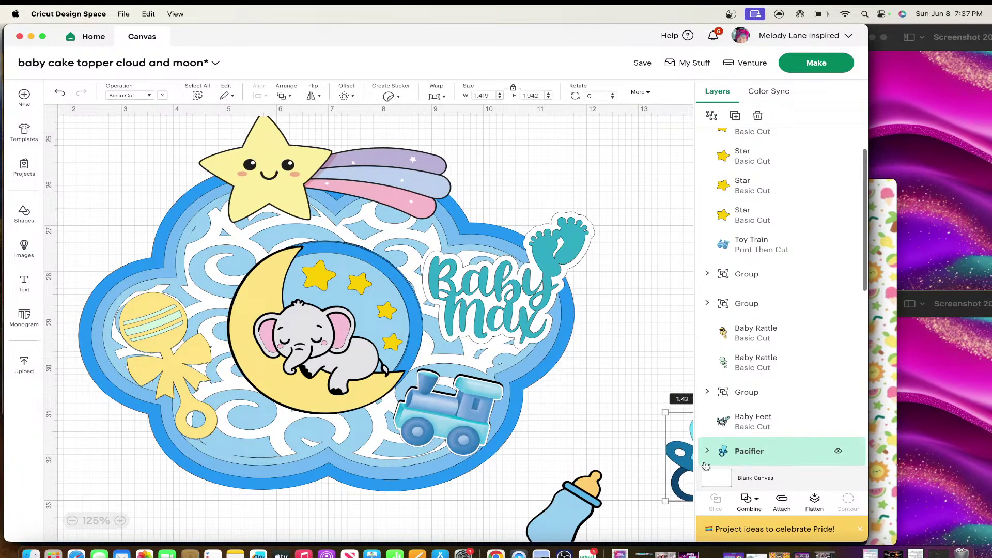
pyautogui.moveTo(593, 505); pyautogui.dragTo(676, 506)
pyautogui.hscroll(-5, 543, 450)
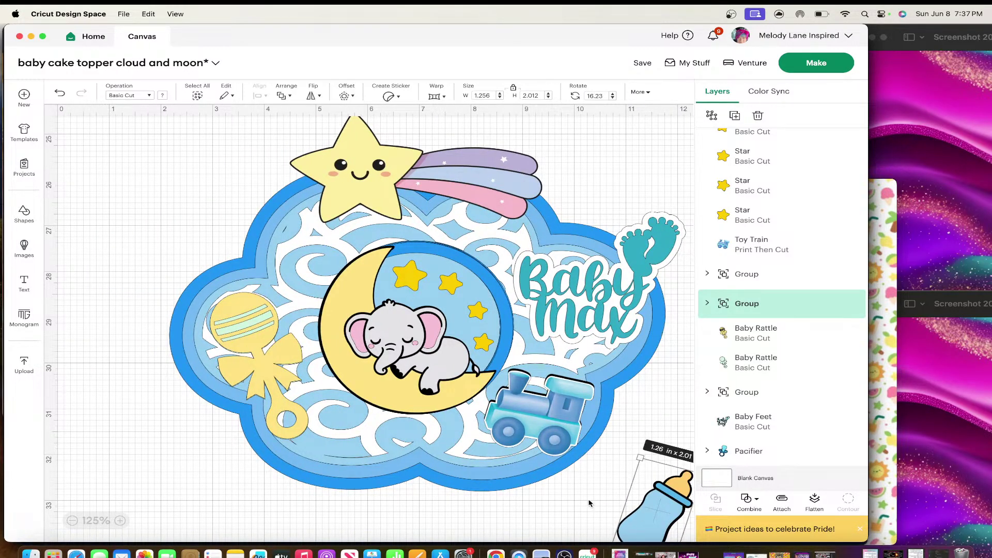
pyautogui.hscroll(5, 590, 502)
pyautogui.scroll(3, 457, 176)
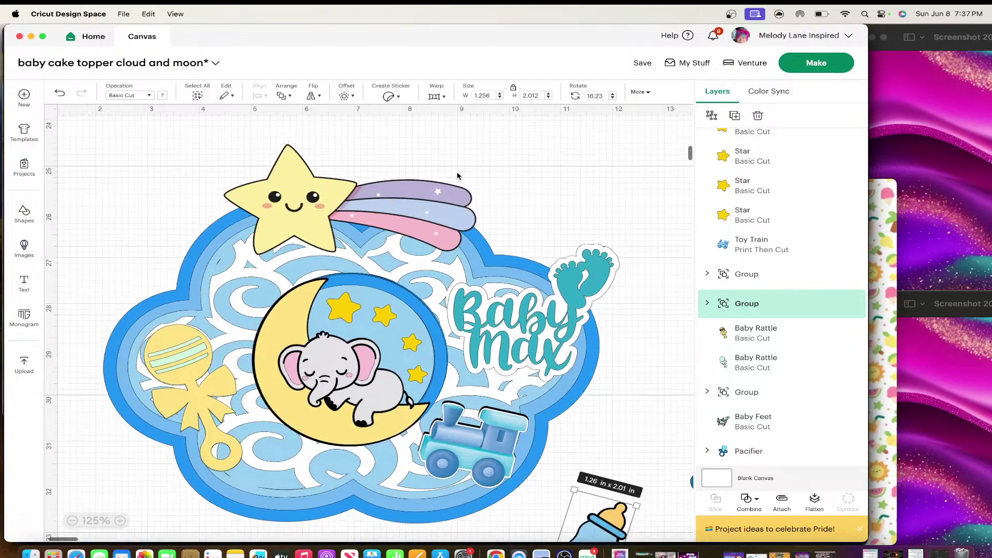
# - Enlarge the shooting star on the cloud's upper edge to about 5.21 x 2.98 in and nudge it slightly left
pyautogui.click(406, 193)
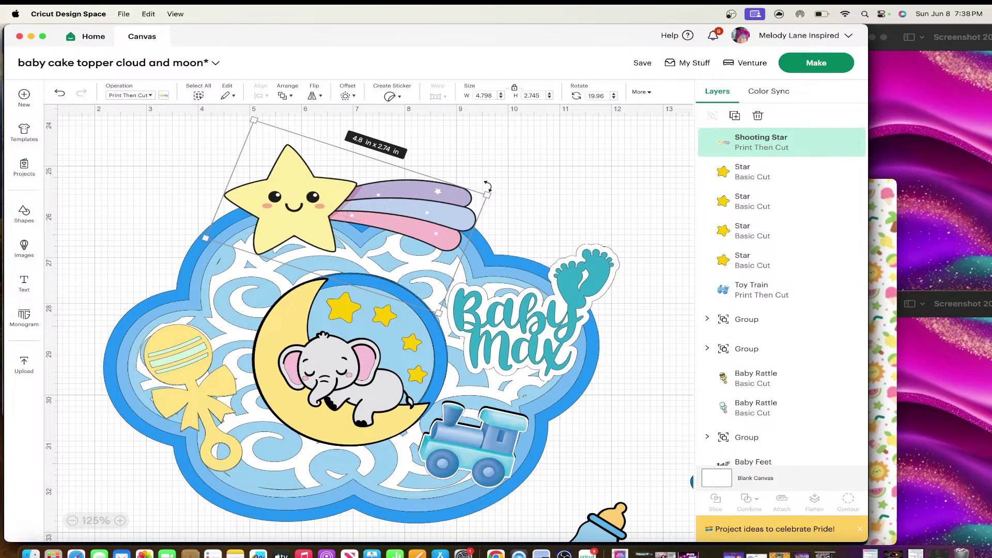
pyautogui.moveTo(485, 190); pyautogui.dragTo(501, 188)
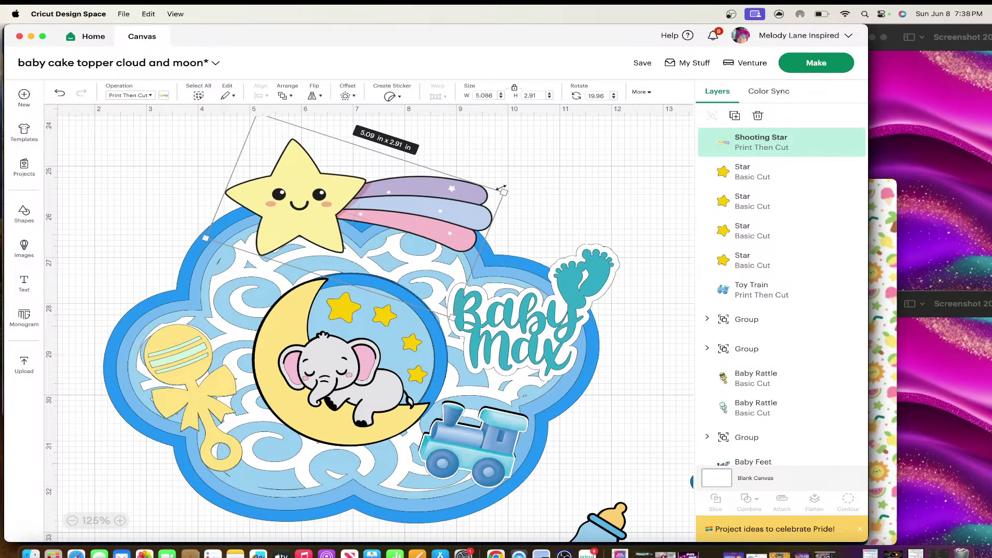
pyautogui.moveTo(421, 216); pyautogui.dragTo(417, 216)
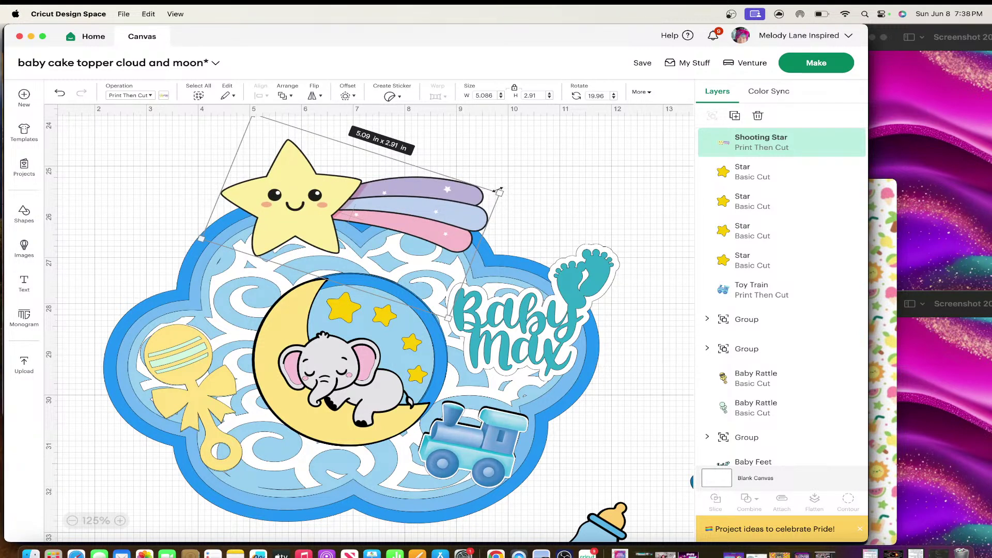
pyautogui.moveTo(499, 191); pyautogui.dragTo(508, 190)
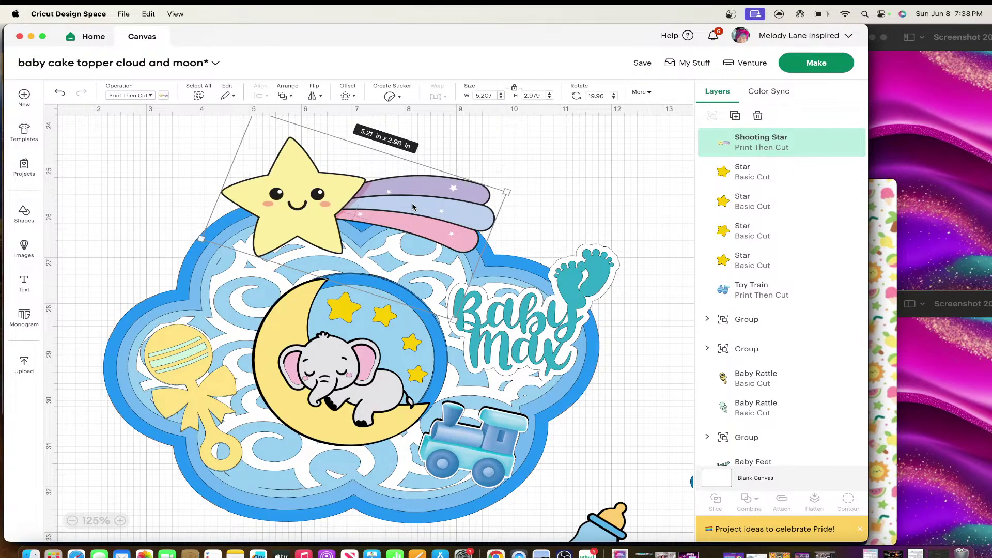
# - Duplicate the shooting star, change the copy to a Basic cut, move it aside and color it white
pyautogui.press('super+d')
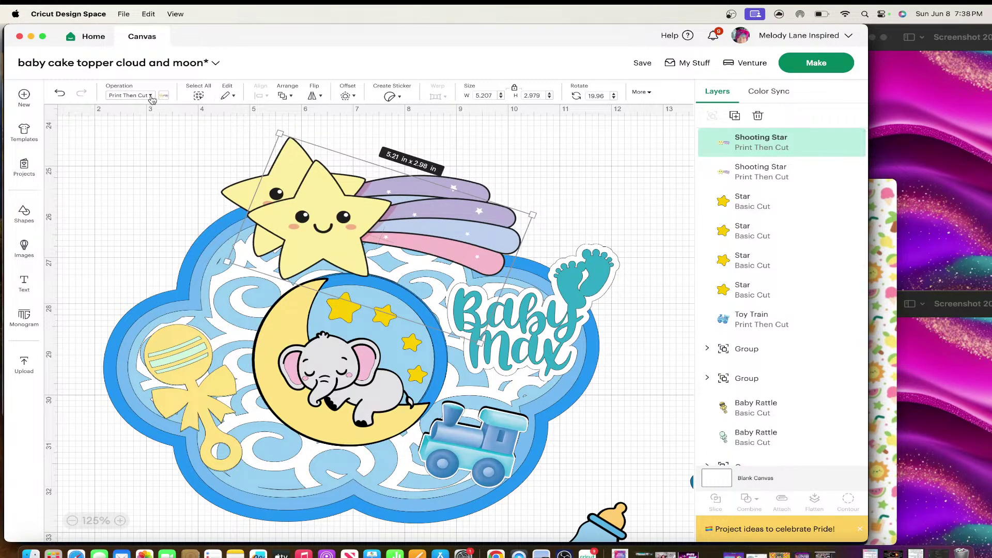
pyautogui.click(150, 96)
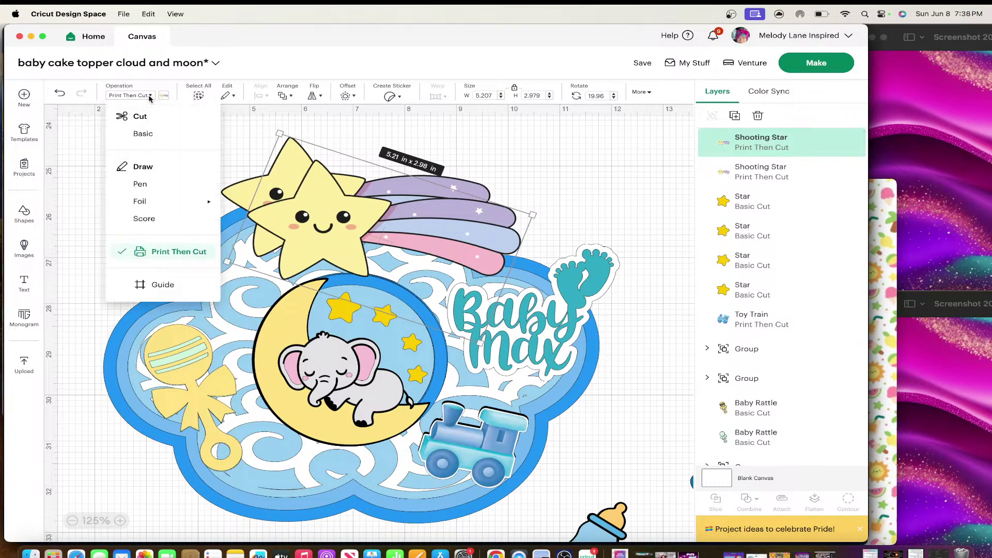
pyautogui.click(143, 133)
pyautogui.moveTo(320, 224); pyautogui.dragTo(505, 196)
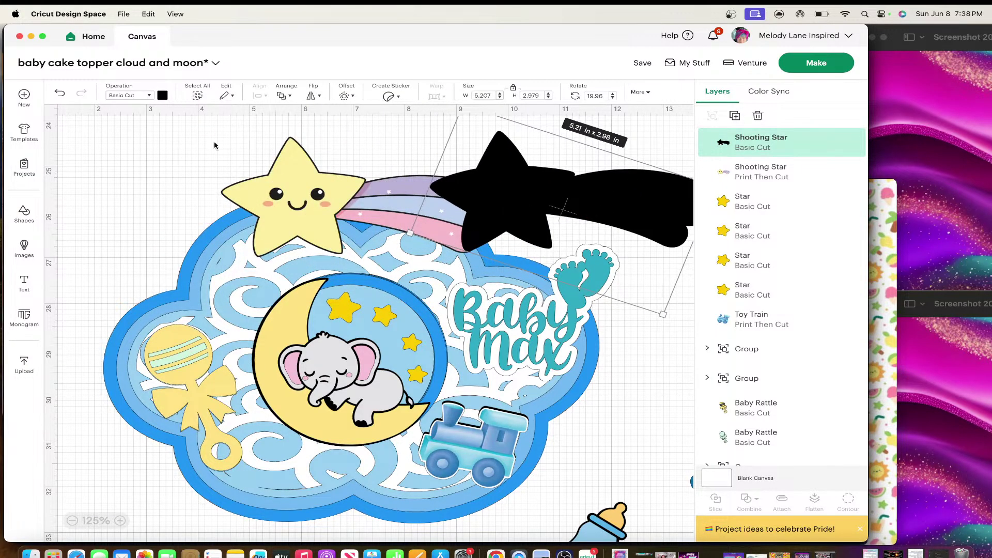
pyautogui.click(163, 96)
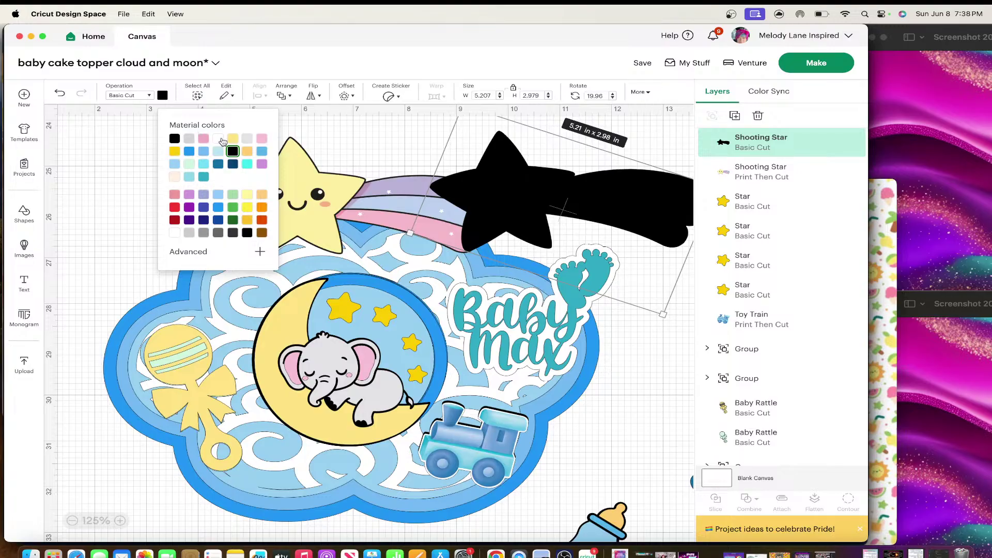
pyautogui.click(220, 140)
# - Align the white copy with the original shooting star and send it backward as its backing layer
pyautogui.moveTo(544, 191); pyautogui.dragTo(338, 195)
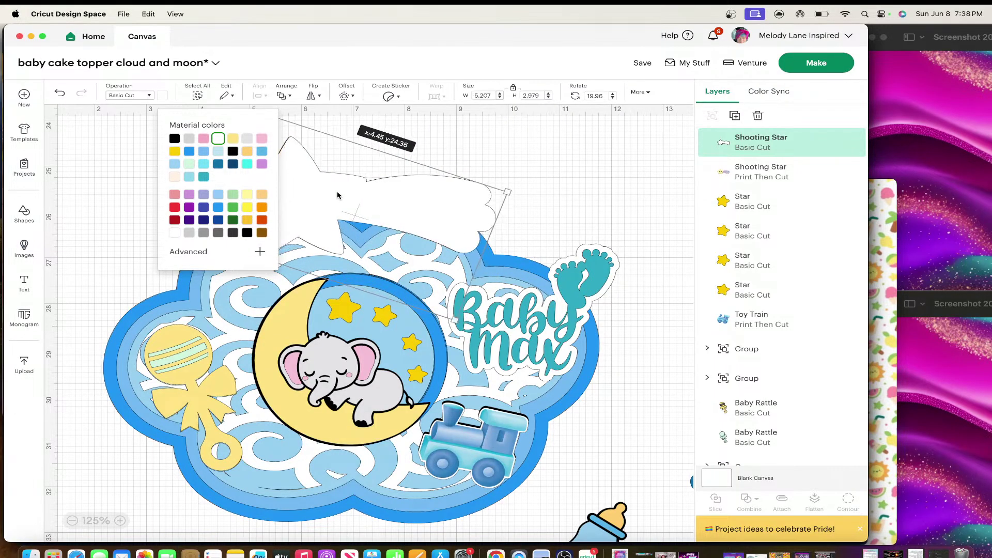
pyautogui.rightClick(336, 195)
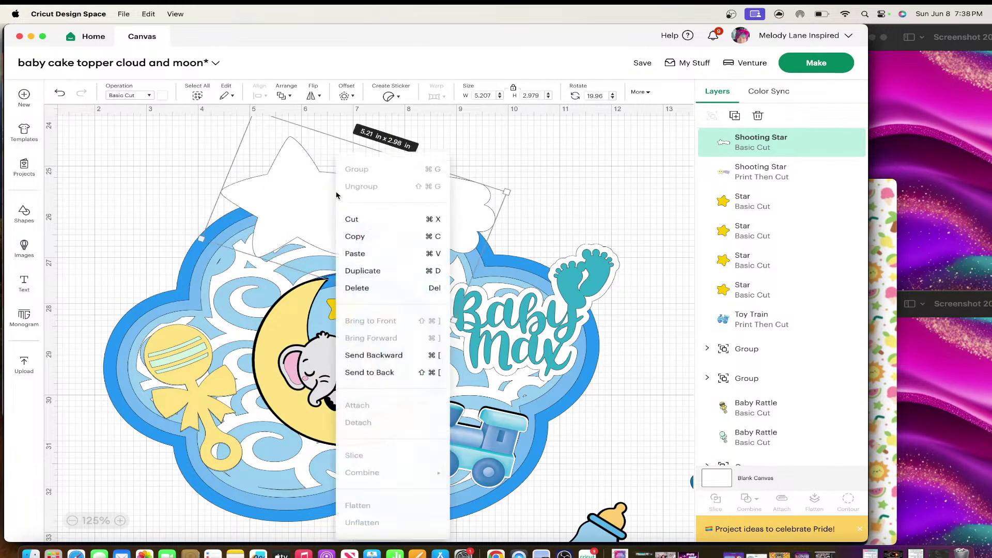
pyautogui.click(389, 361)
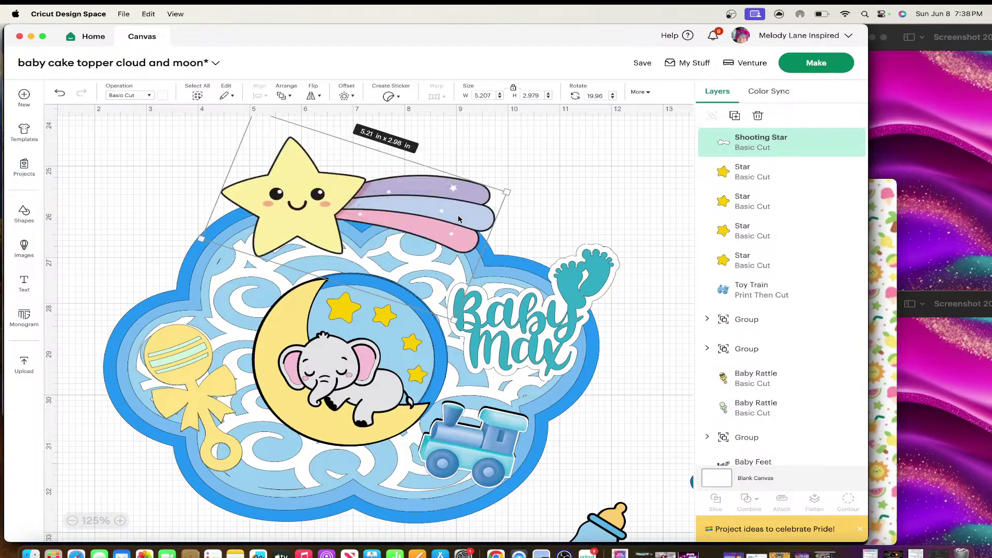
pyautogui.click(556, 194)
pyautogui.hscroll(-3, 518, 328)
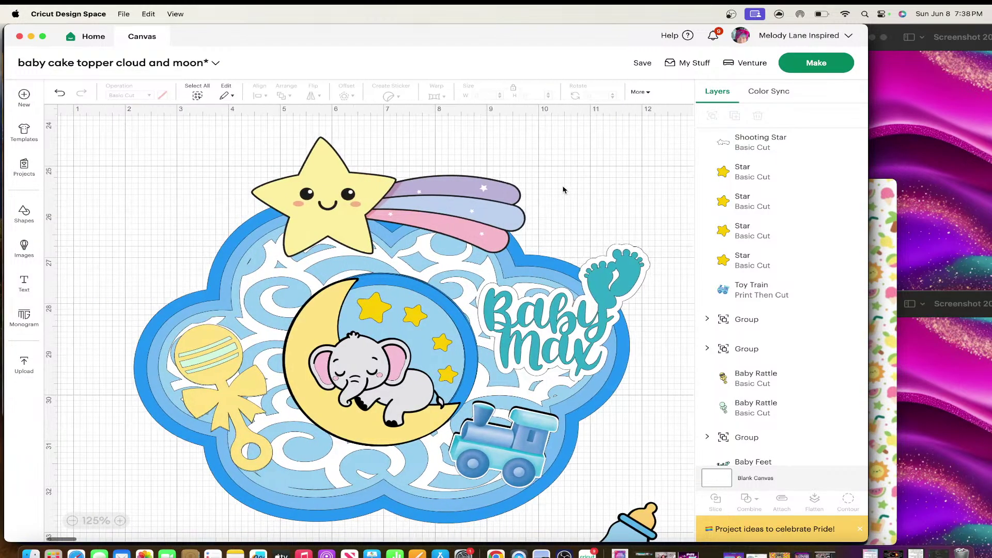
# - Search the image library for "baby booties"
pyautogui.moveTo(516, 425); pyautogui.dragTo(510, 440)
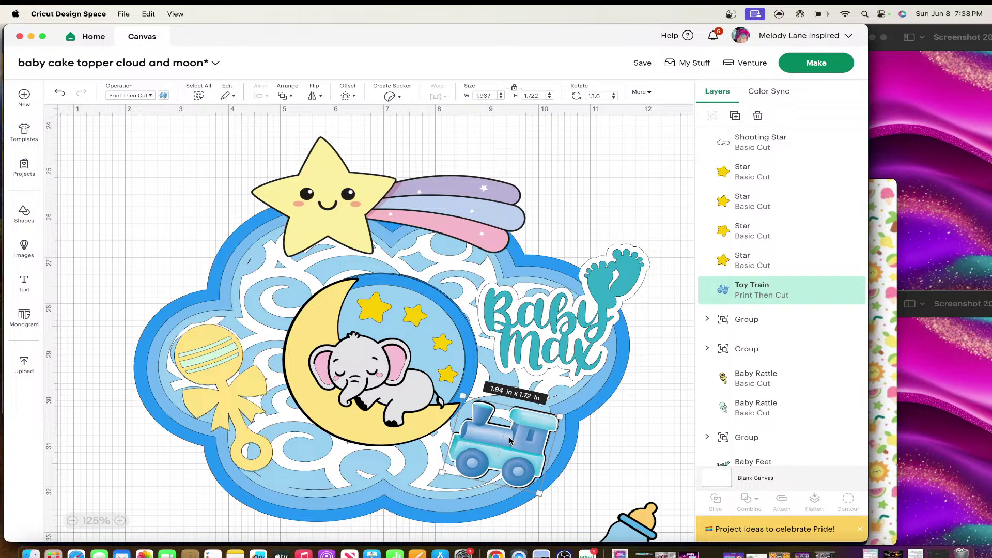
pyautogui.click(23, 247)
pyautogui.click(121, 99)
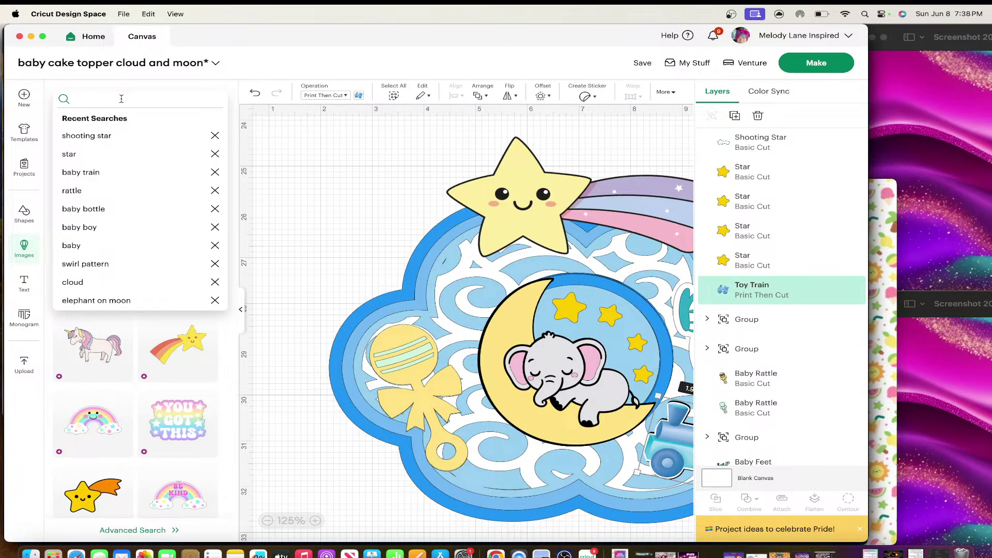
pyautogui.write('baby booties')
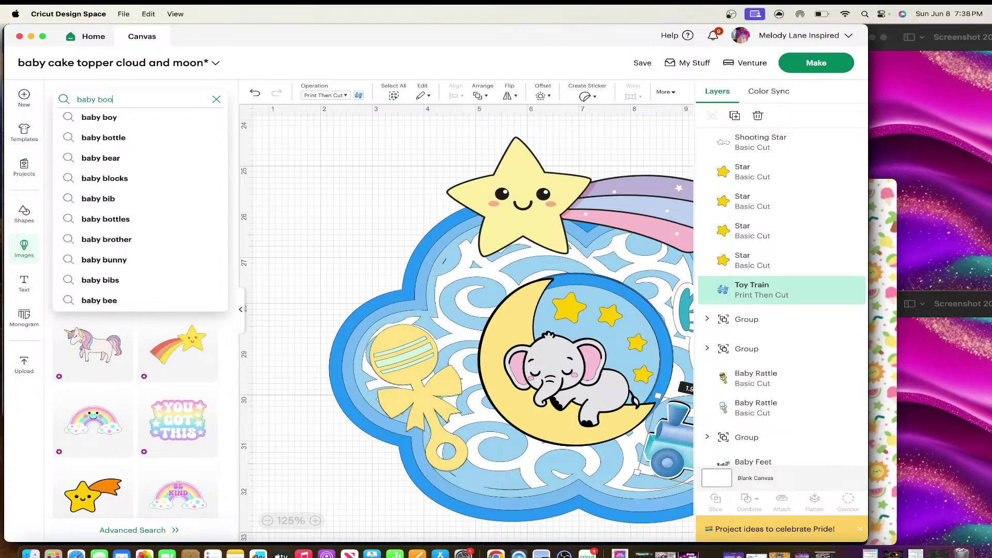
pyautogui.press('Return')
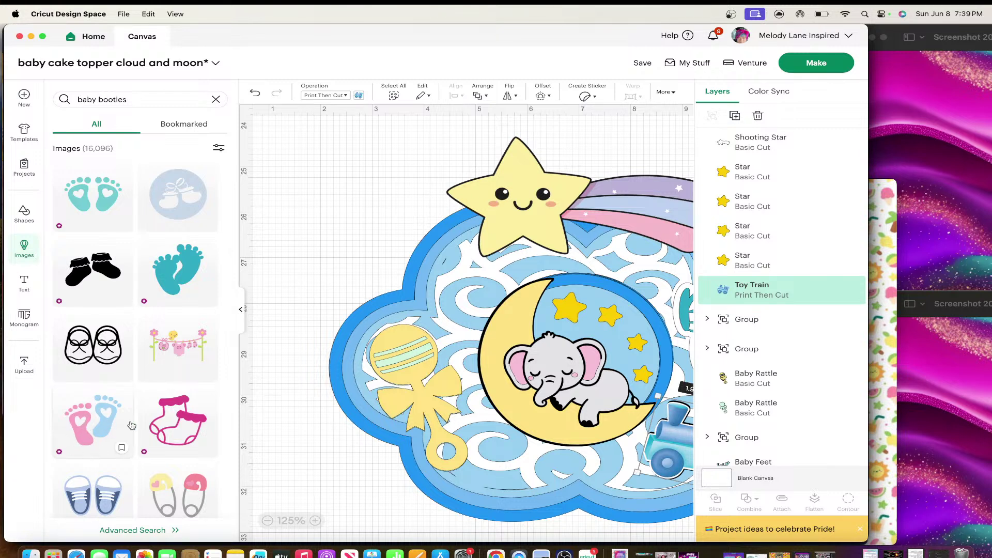
# - Look through the unfiltered baby booties images for a pair that suits the cake topper
pyautogui.scroll(-3, 129, 425)
pyautogui.scroll(-8, 132, 425)
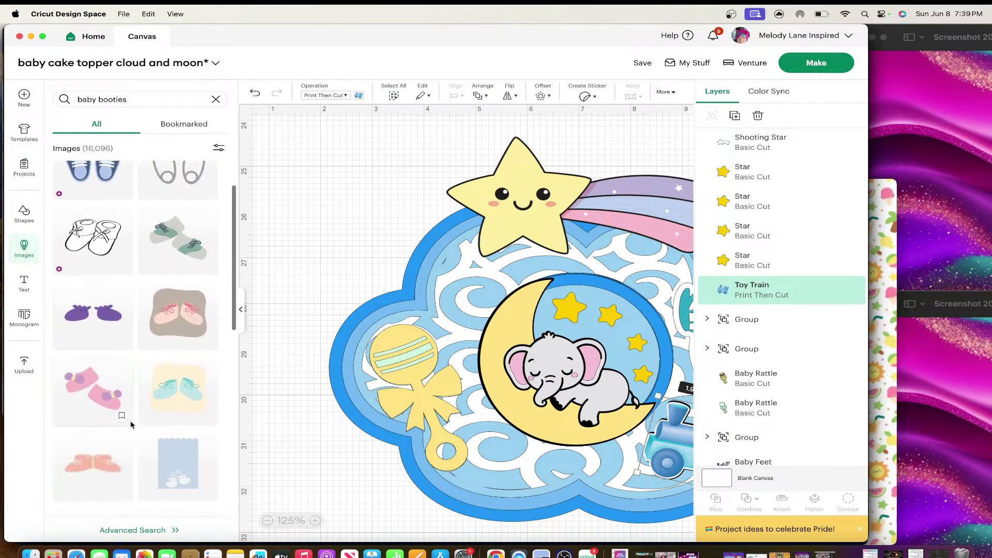
pyautogui.scroll(-7, 131, 425)
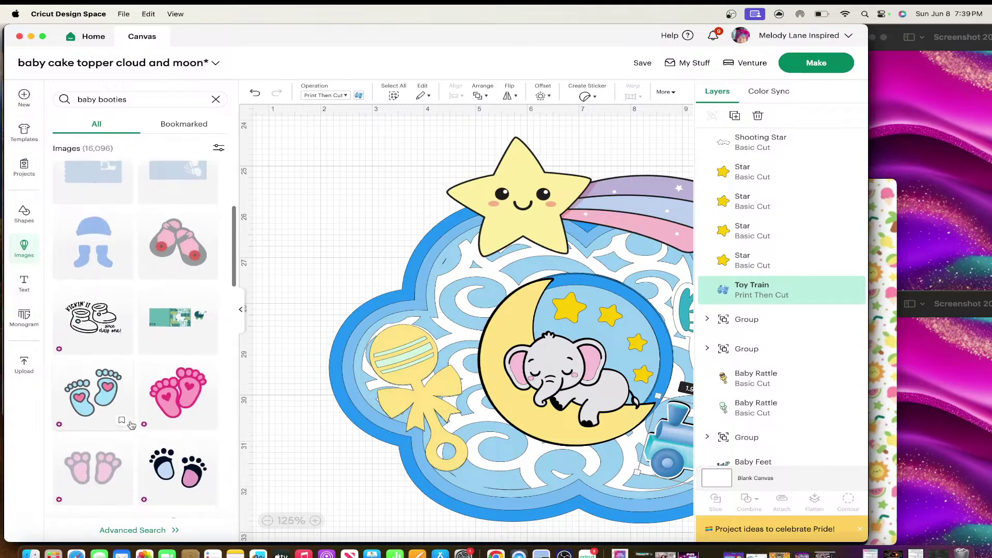
pyautogui.scroll(-4, 132, 425)
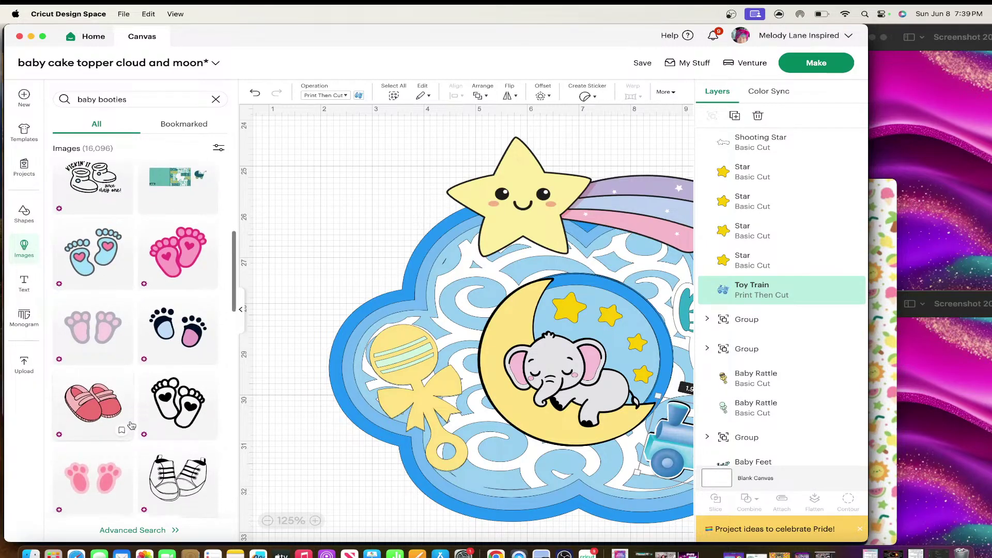
pyautogui.scroll(-4, 132, 425)
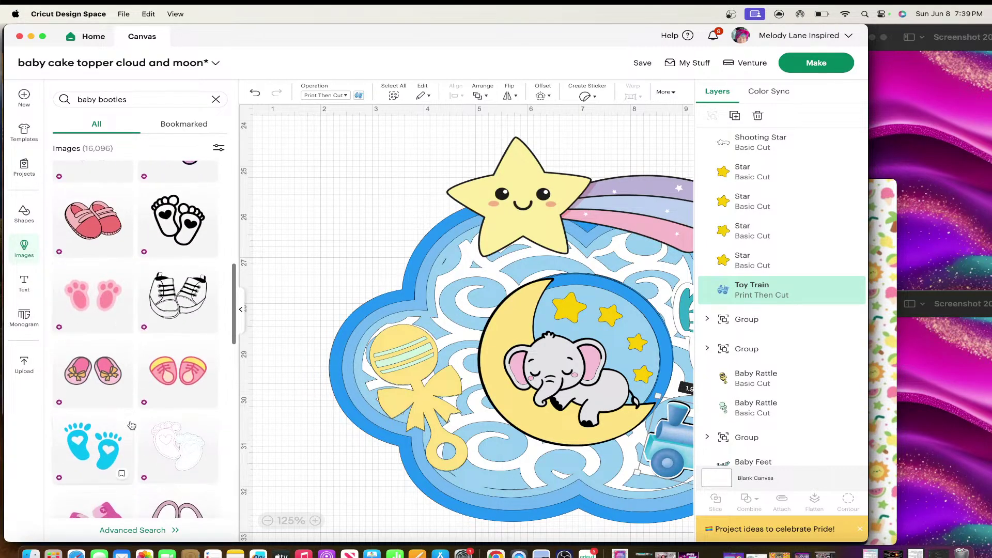
pyautogui.scroll(-4, 132, 425)
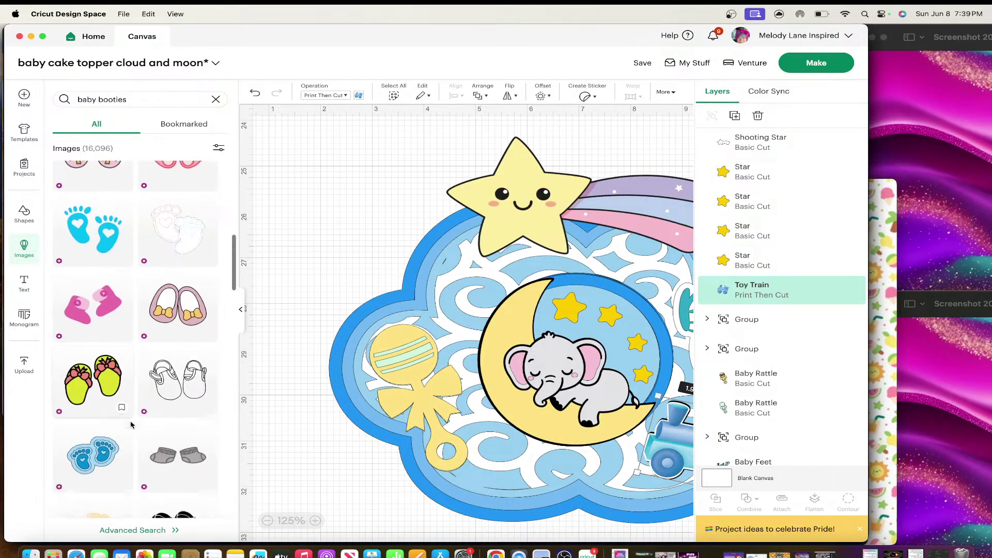
pyautogui.scroll(-6, 132, 425)
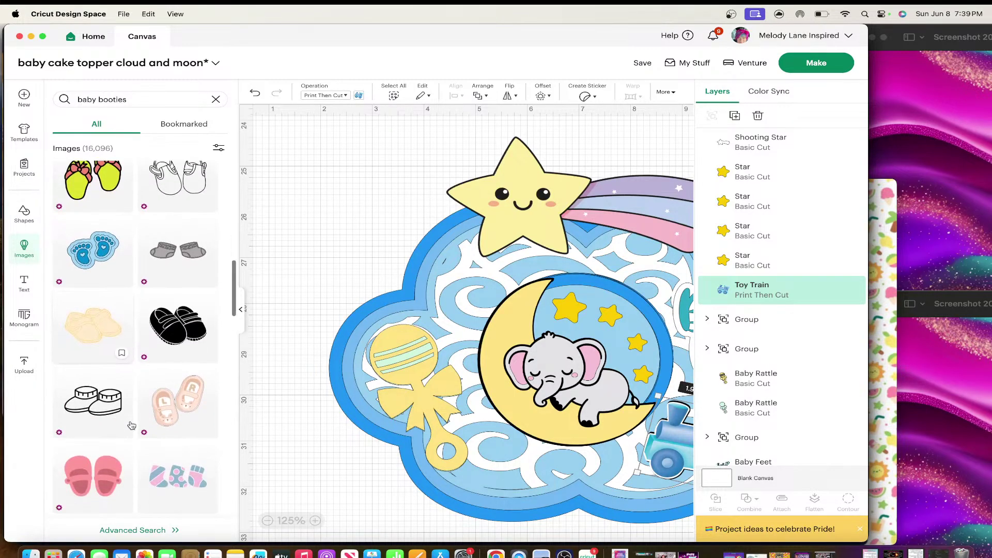
pyautogui.scroll(-3, 132, 425)
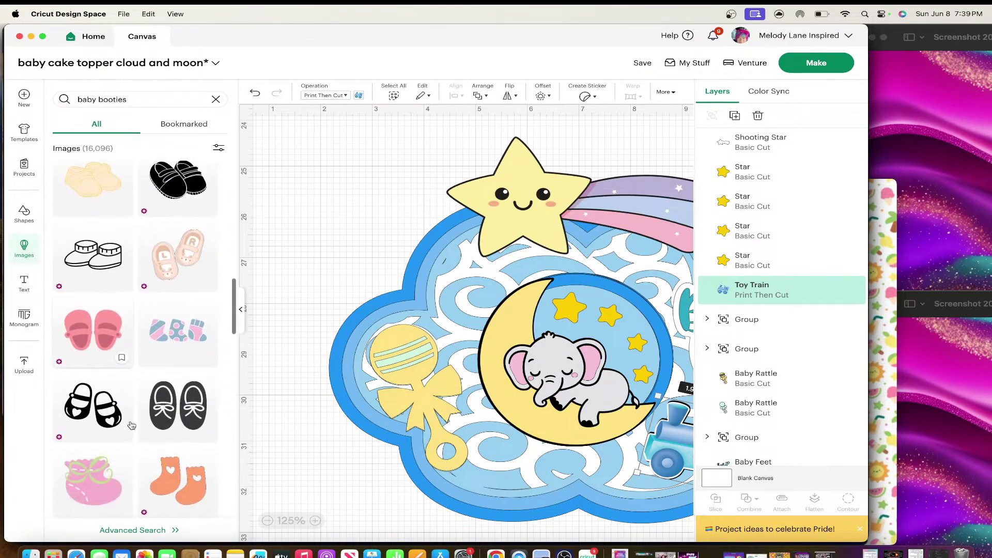
pyautogui.scroll(-4, 132, 424)
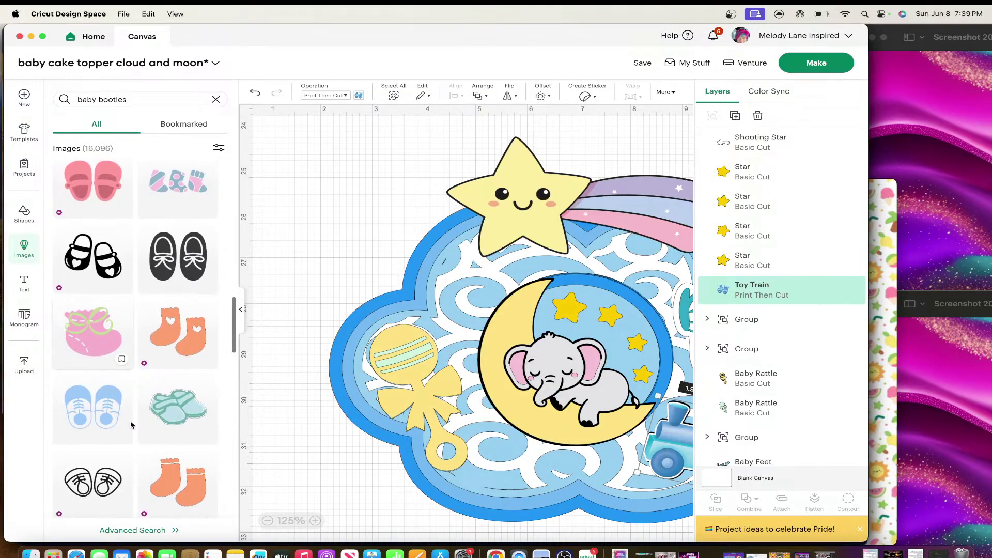
pyautogui.scroll(-2, 132, 425)
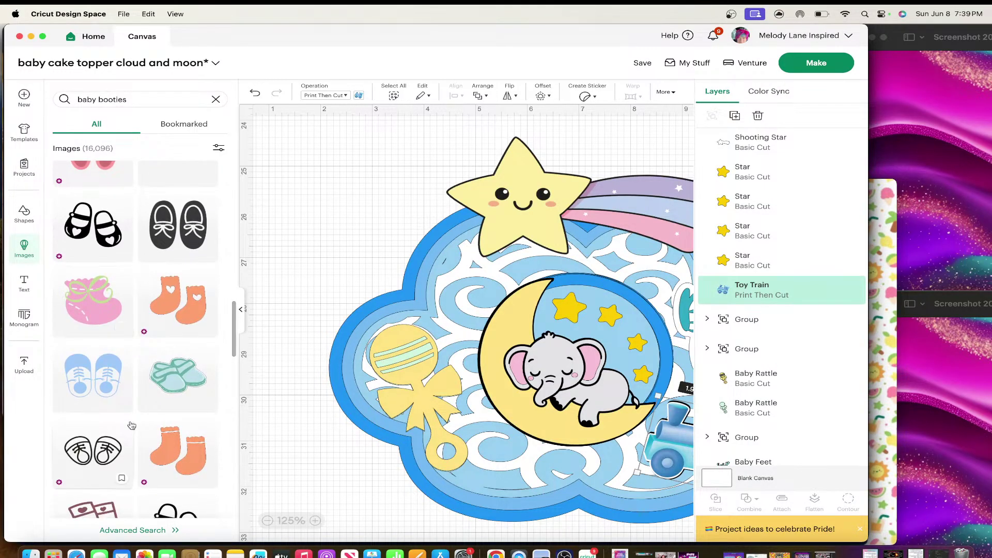
pyautogui.scroll(-2, 132, 425)
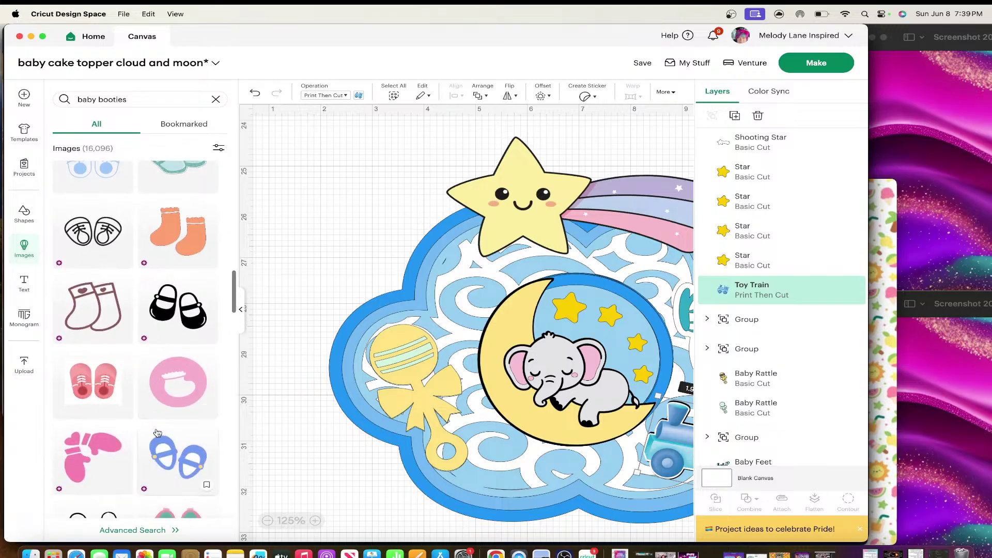
# - Filter the baby booties results to Print Then Cut, examine the images, and clear the search and close the image library
pyautogui.click(219, 147)
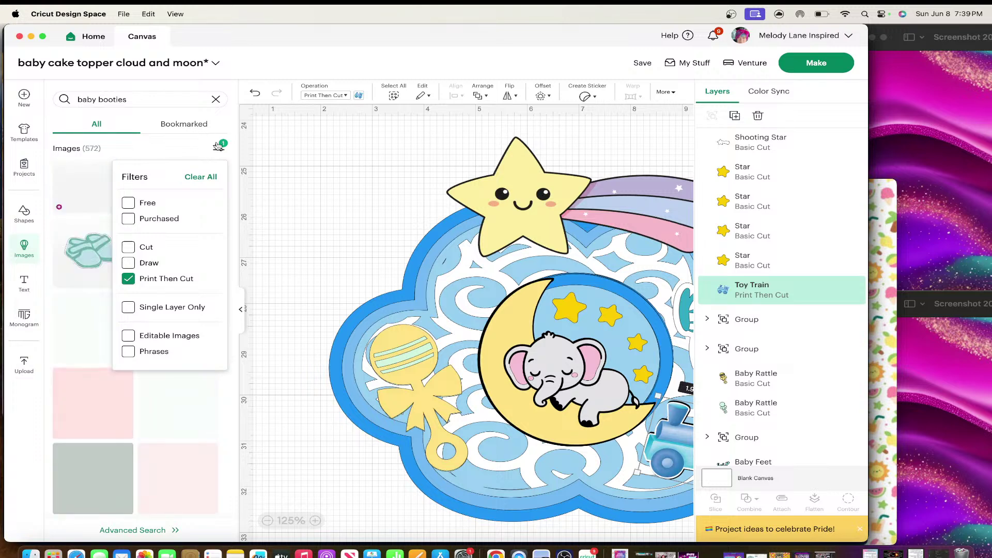
pyautogui.click(191, 150)
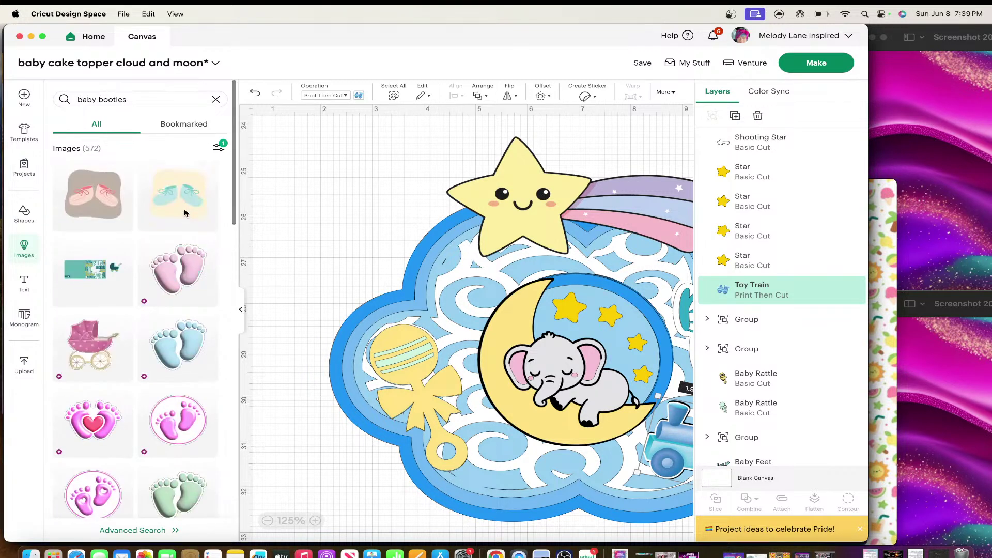
pyautogui.scroll(-5, 193, 270)
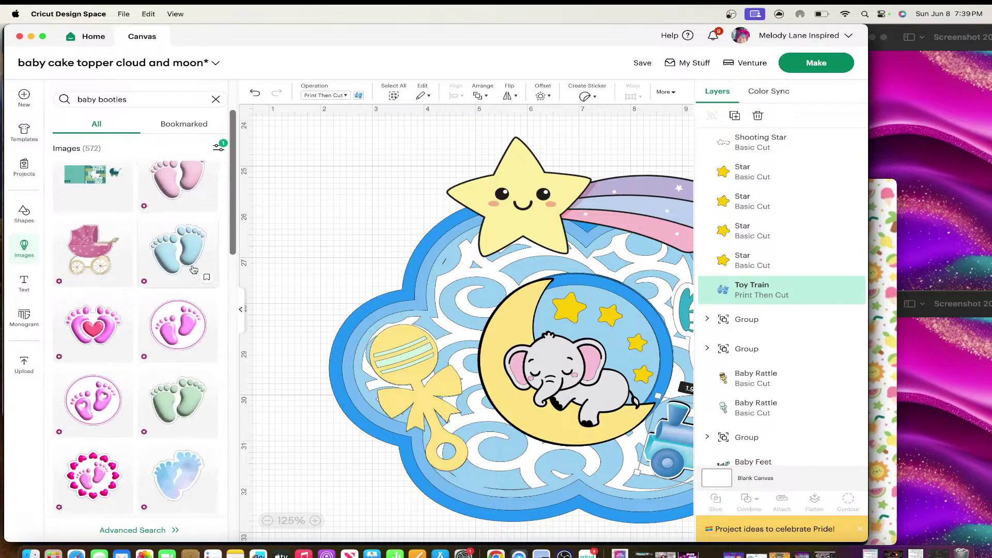
pyautogui.scroll(-5, 193, 270)
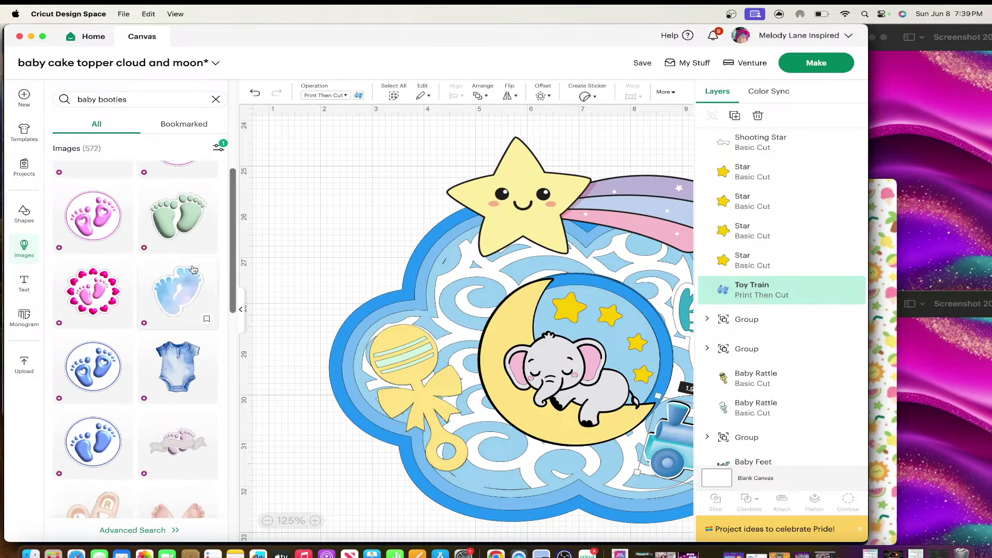
pyautogui.scroll(-5, 193, 269)
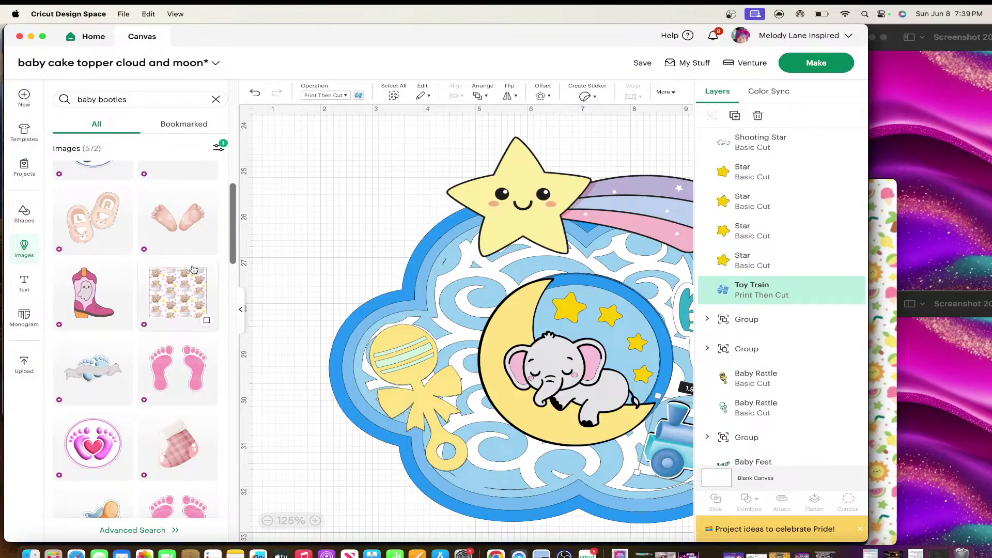
pyautogui.scroll(-5, 193, 269)
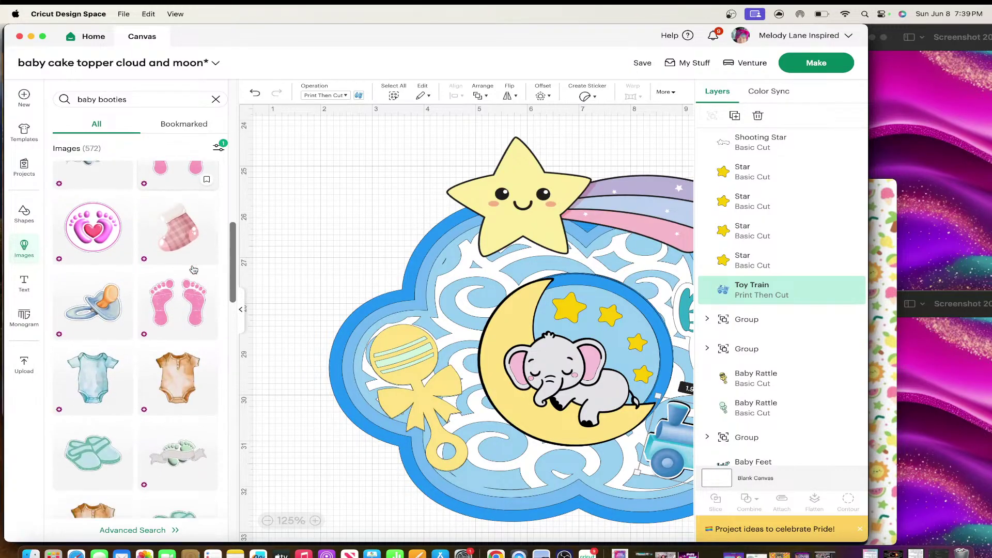
pyautogui.scroll(-1, 194, 269)
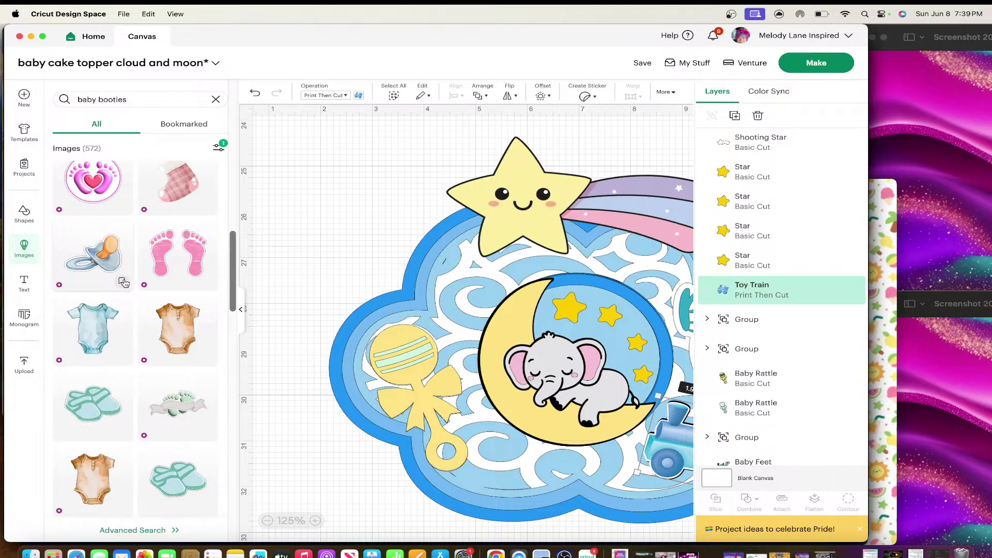
pyautogui.scroll(-2, 146, 308)
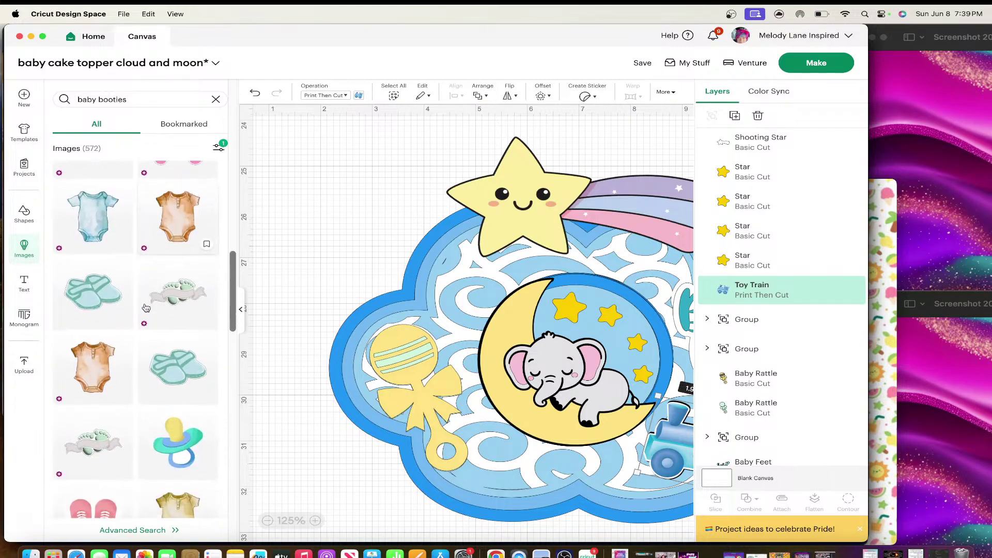
pyautogui.scroll(-3, 146, 308)
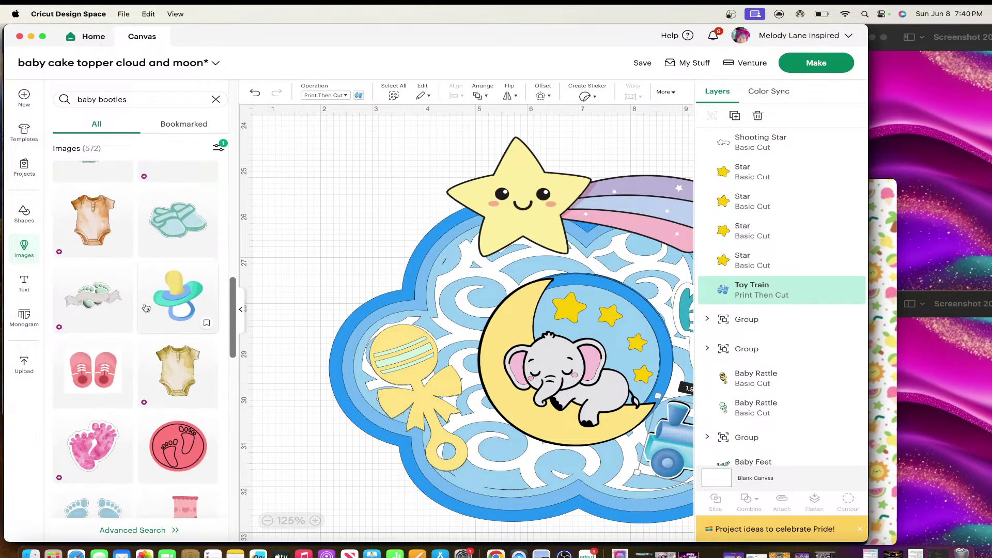
pyautogui.scroll(-3, 146, 308)
pyautogui.click(216, 99)
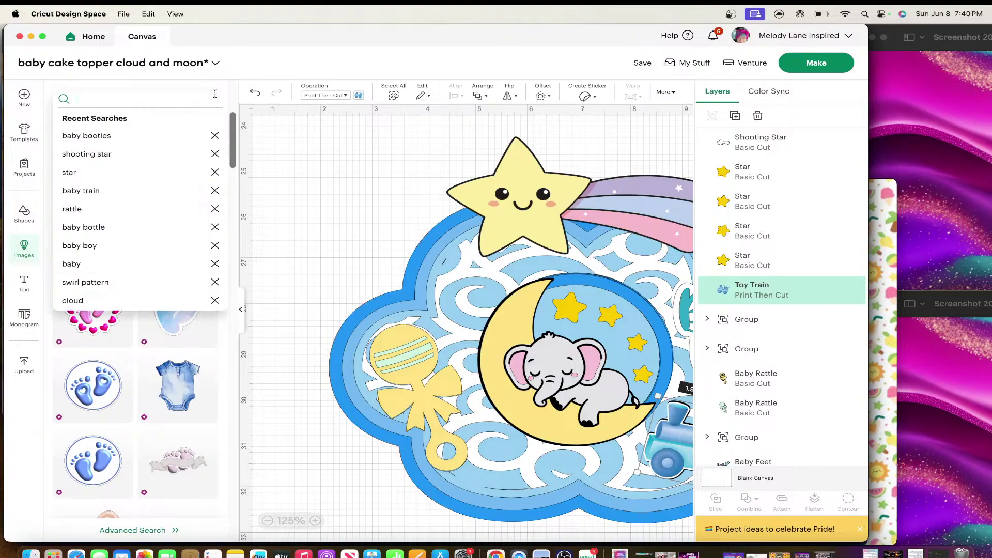
pyautogui.click(242, 312)
pyautogui.scroll(-2, 548, 302)
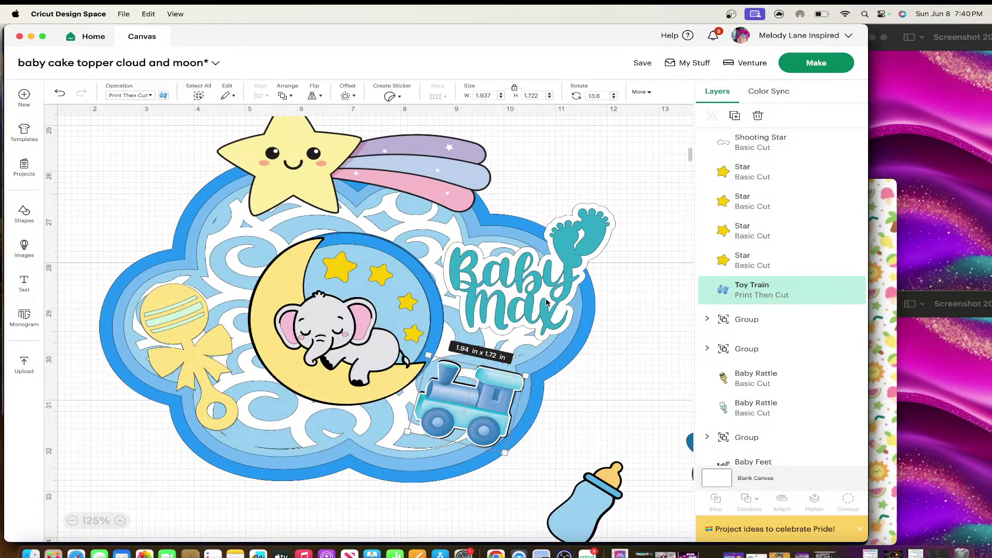
pyautogui.click(546, 301)
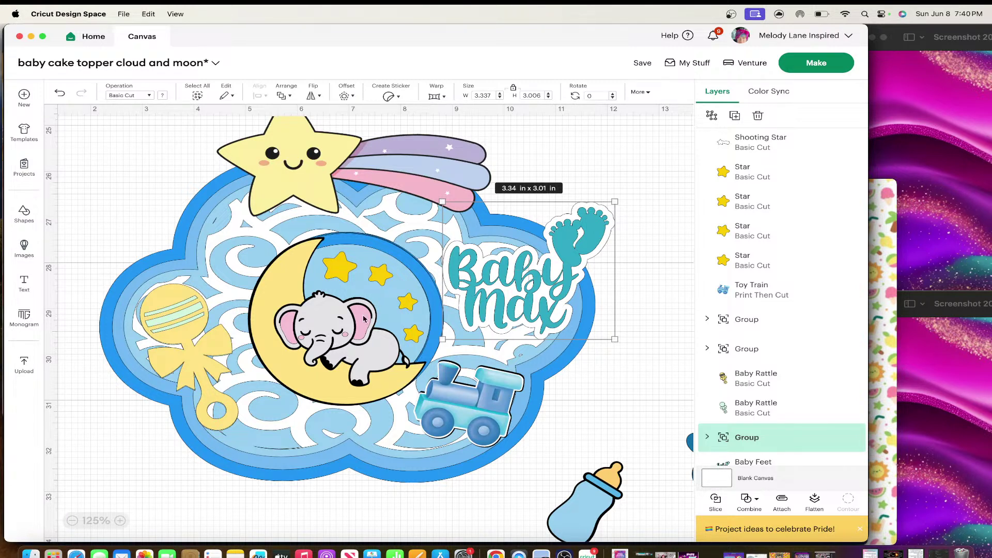
pyautogui.scroll(3, 354, 311)
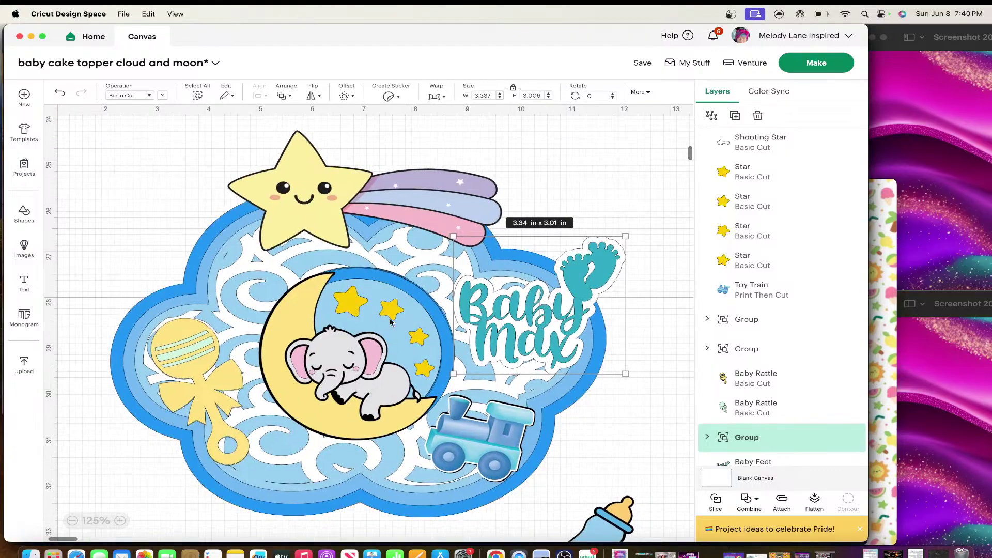
pyautogui.scroll(-2, 390, 294)
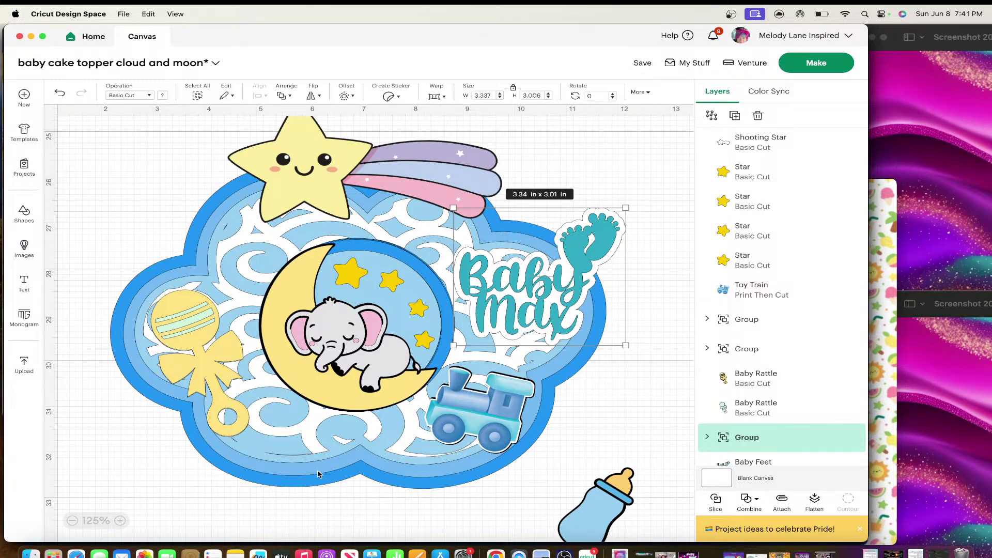
pyautogui.scroll(-2, 468, 484)
pyautogui.scroll(4, 467, 483)
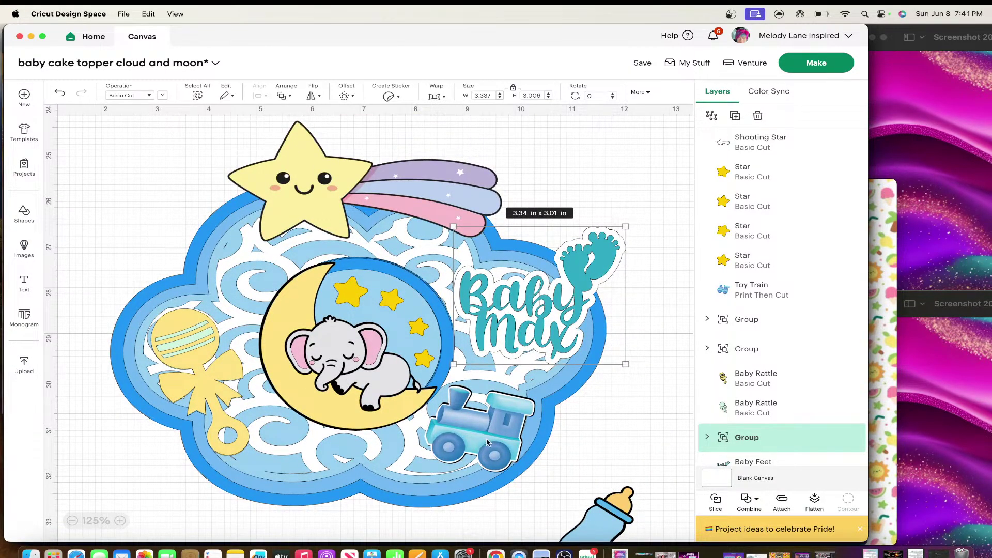
pyautogui.moveTo(488, 441); pyautogui.dragTo(489, 440)
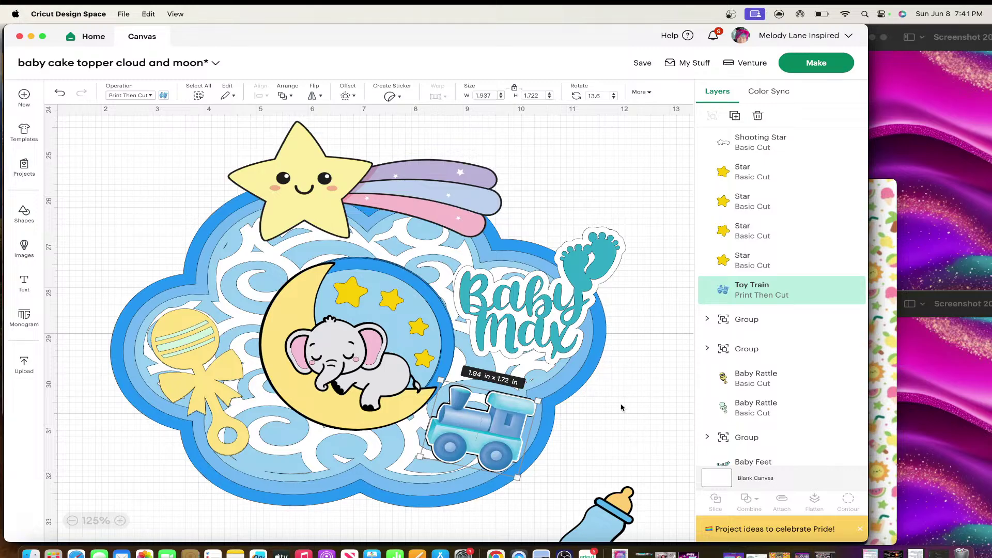
# - Move the baby bottle farther to the right, away from the cloud
pyautogui.scroll(-2, 621, 408)
pyautogui.scroll(-1, 621, 408)
pyautogui.moveTo(618, 468); pyautogui.dragTo(738, 470)
pyautogui.scroll(4, 631, 436)
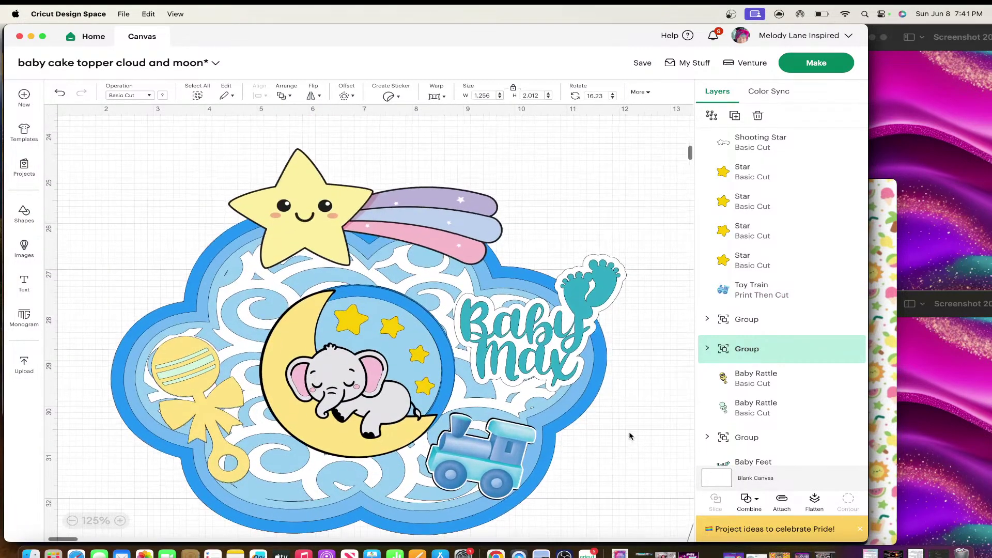
# - Try enlarging the shooting star to about 5.36 x 3.07 in and undo the resize
pyautogui.scroll(-1, 631, 437)
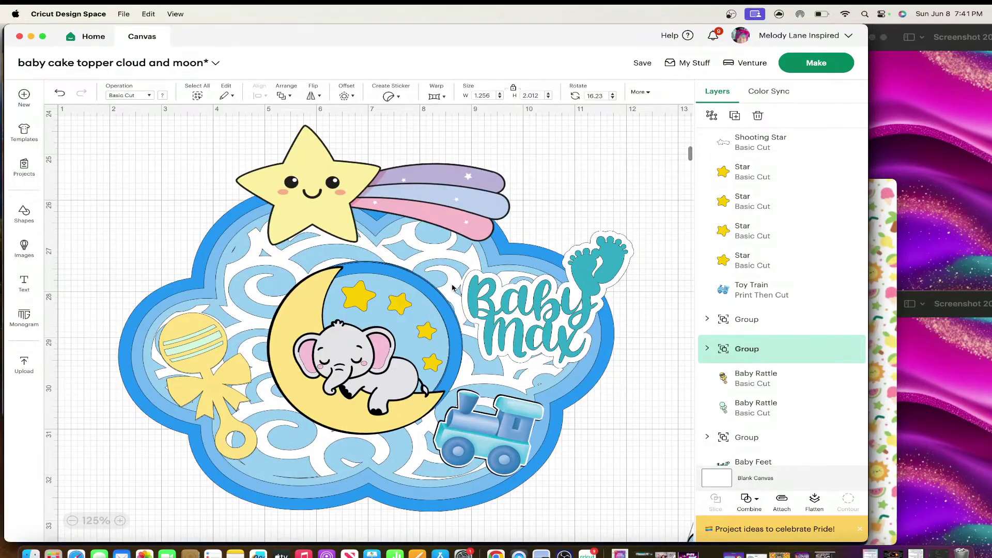
pyautogui.click(404, 187)
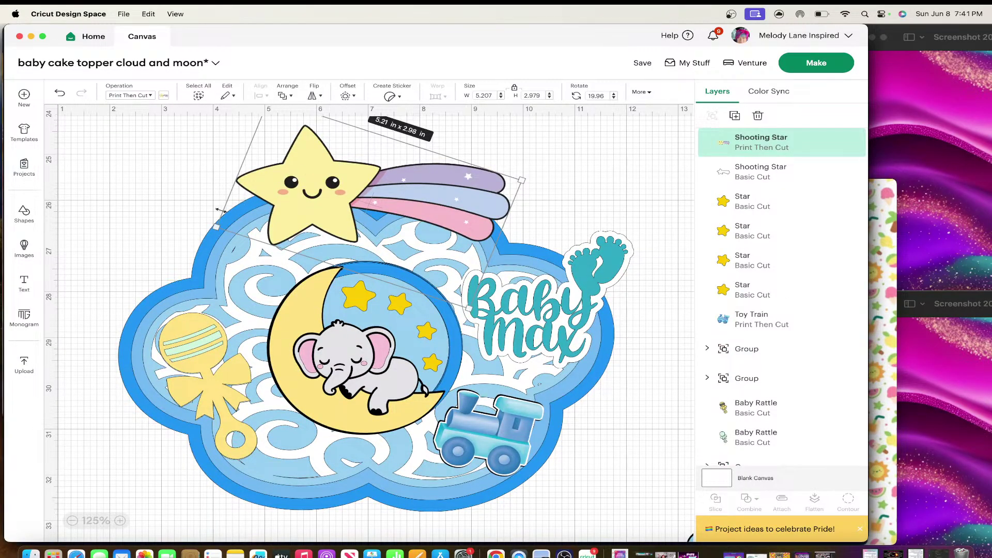
pyautogui.moveTo(213, 223); pyautogui.dragTo(207, 228)
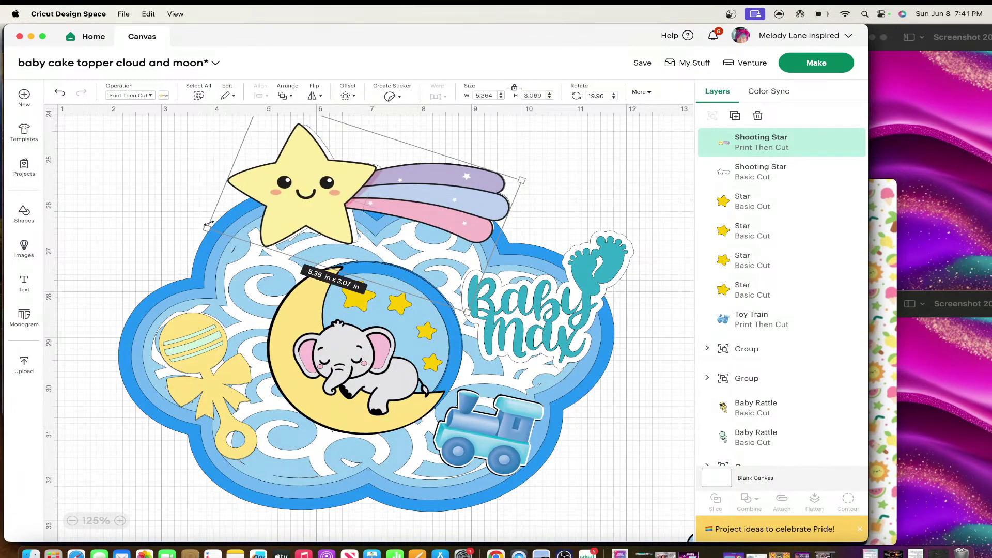
pyautogui.click(60, 93)
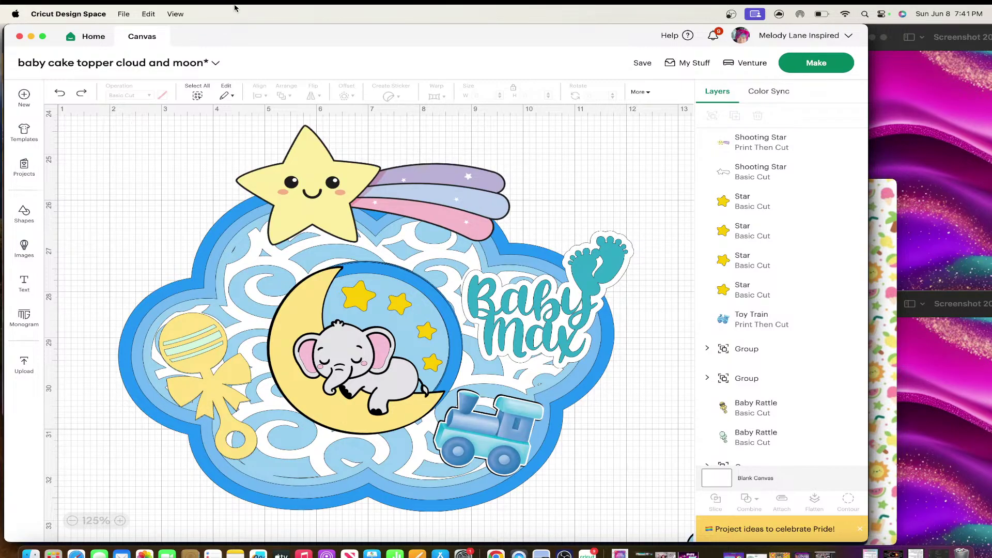
# - Save the changes to the baby cake topper cloud and moon project
pyautogui.click(649, 68)
pyautogui.click(648, 87)
pyautogui.click(345, 283)
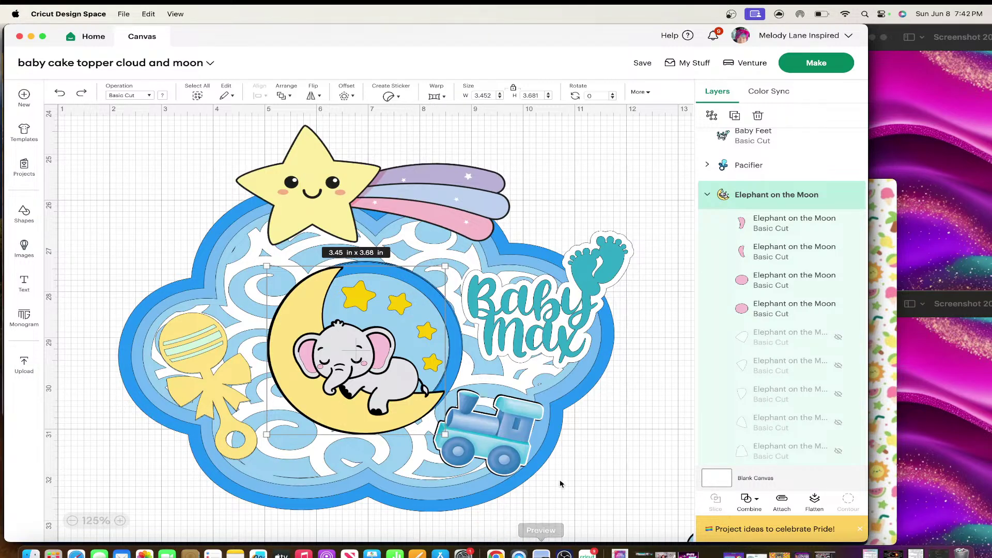
pyautogui.hscroll(-3, 560, 483)
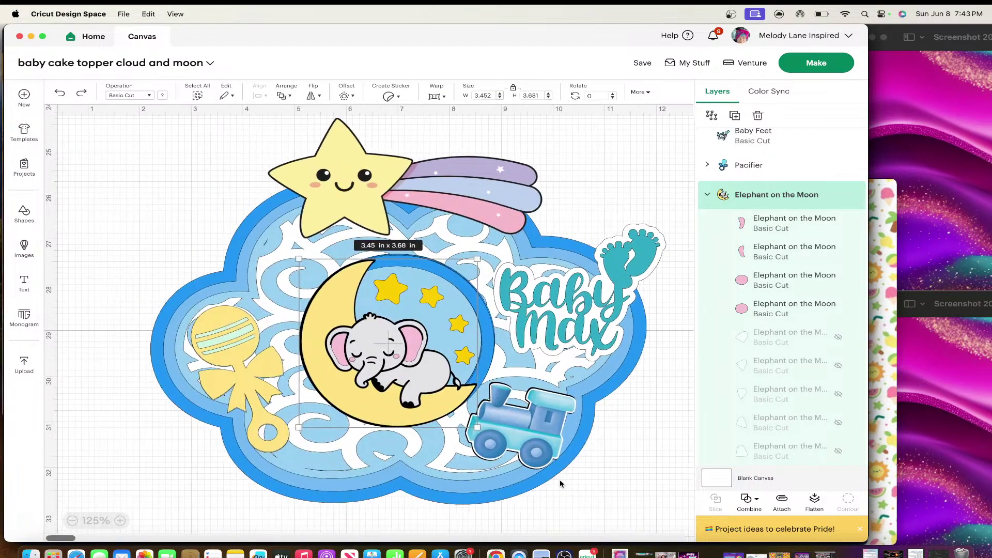
pyautogui.hscroll(5, 561, 484)
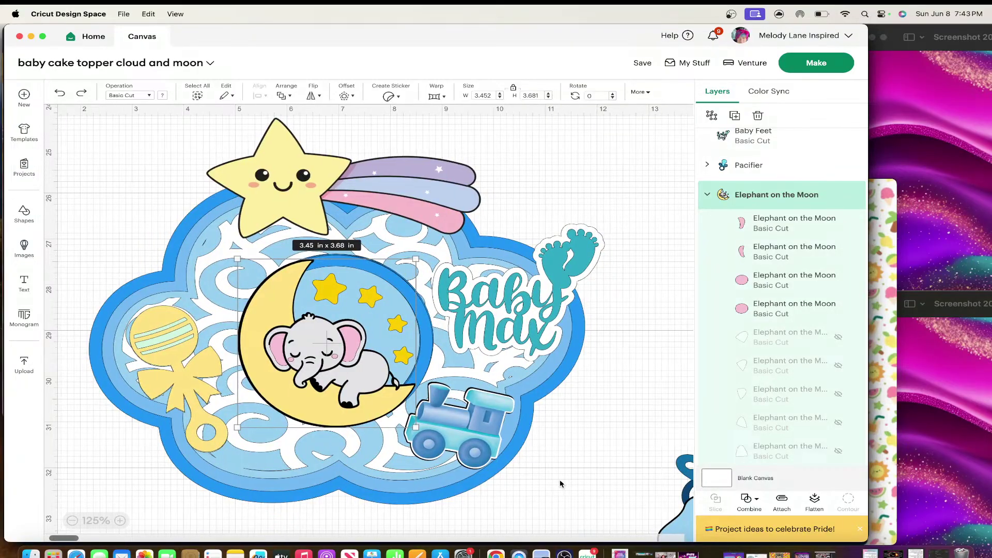
pyautogui.hscroll(-5, 560, 483)
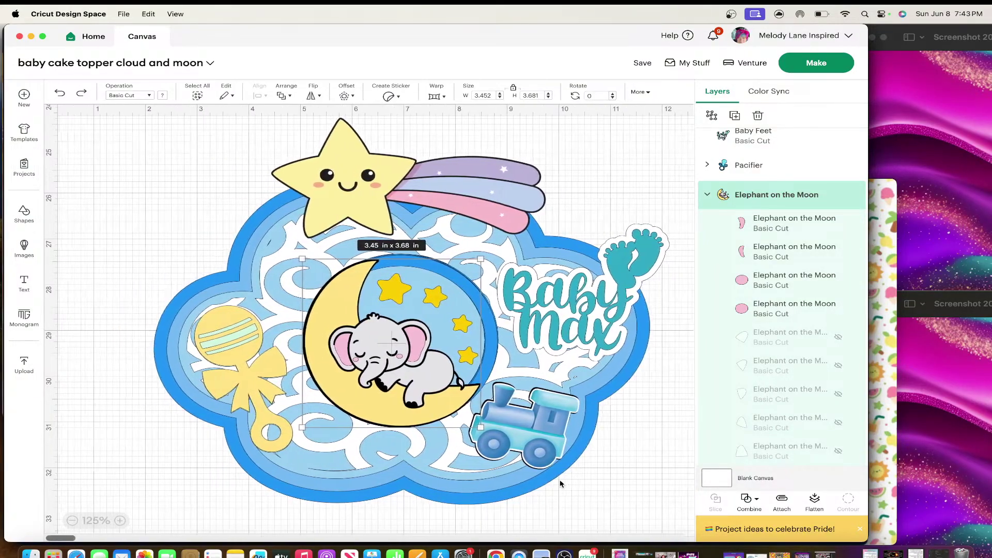
pyautogui.hscroll(1, 560, 483)
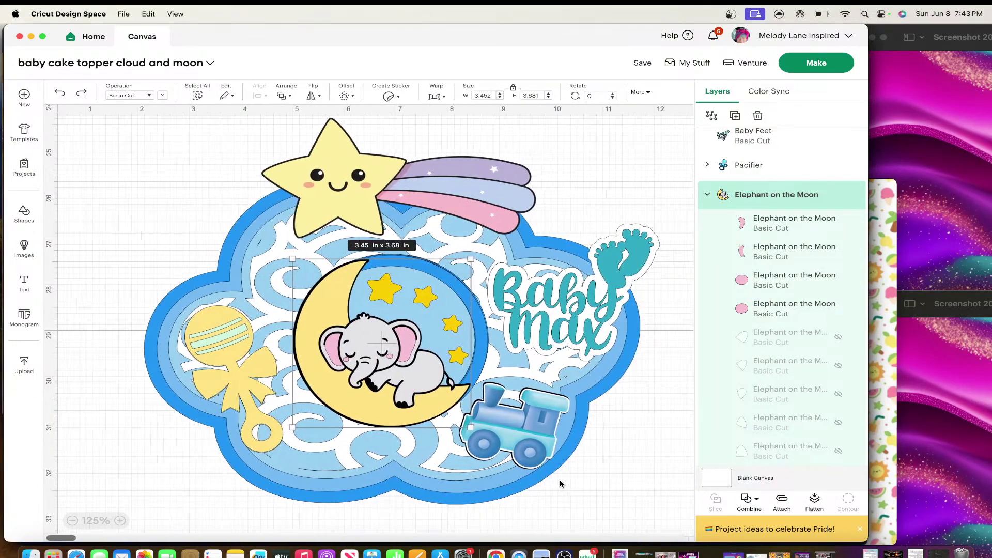
pyautogui.click(565, 323)
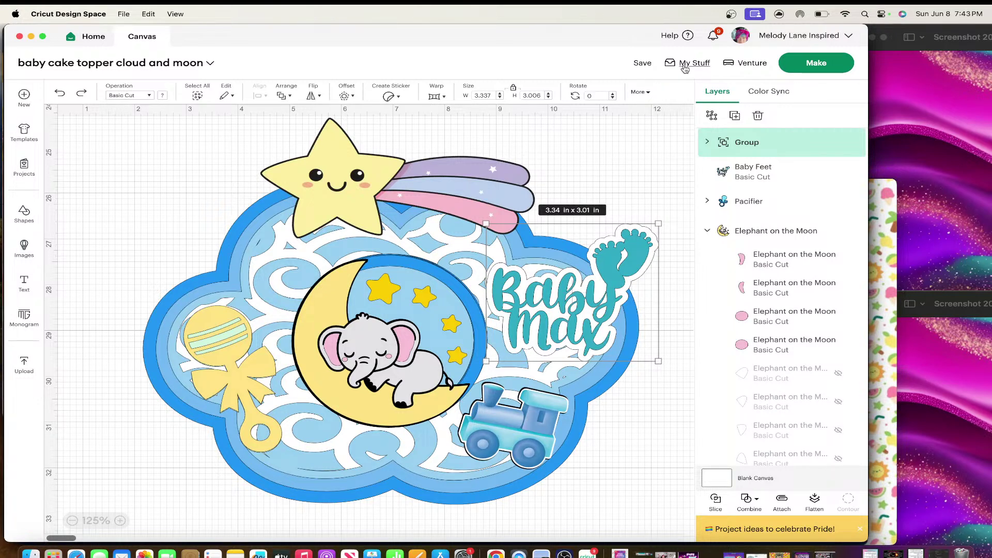
# - Search the saved projects for circus and open the Circus Cake topper project on the canvas for customizing
pyautogui.click(685, 65)
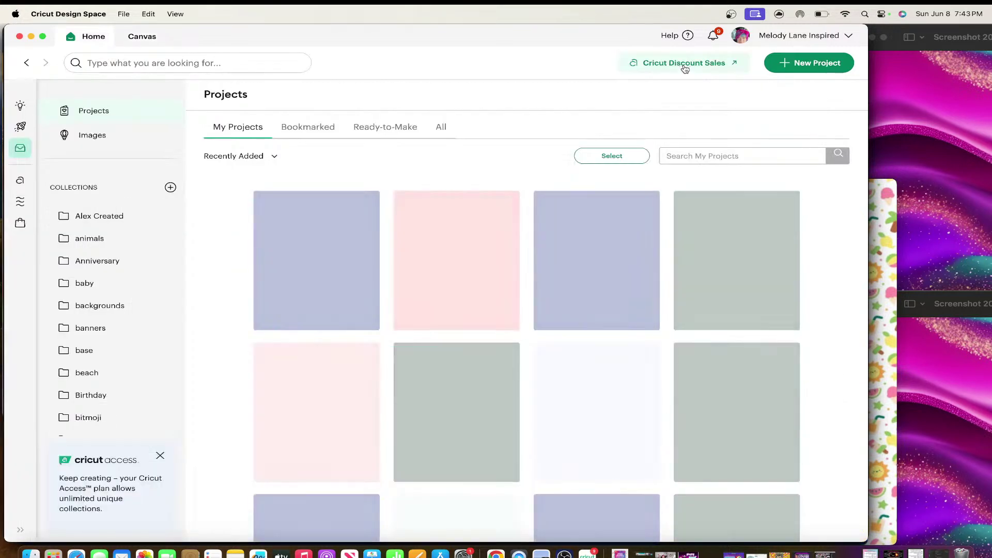
pyautogui.scroll(-10, 549, 293)
pyautogui.scroll(-3, 549, 293)
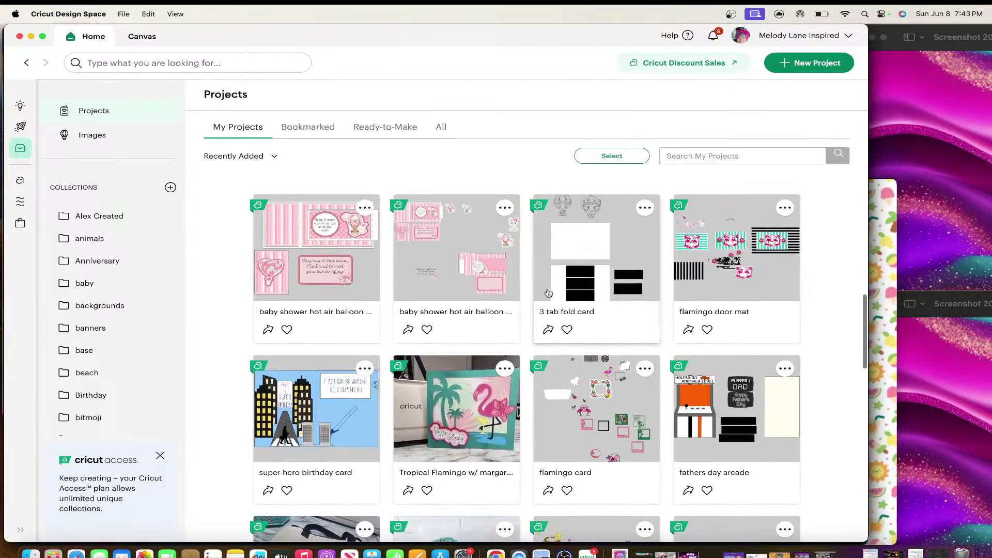
pyautogui.click(672, 158)
pyautogui.write('d')
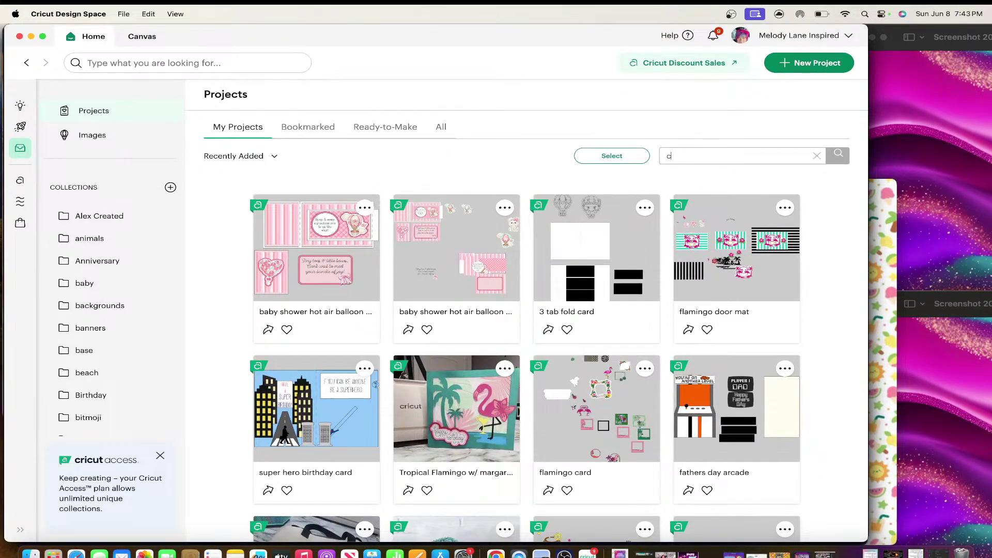
pyautogui.write('ircus')
pyautogui.press('Return')
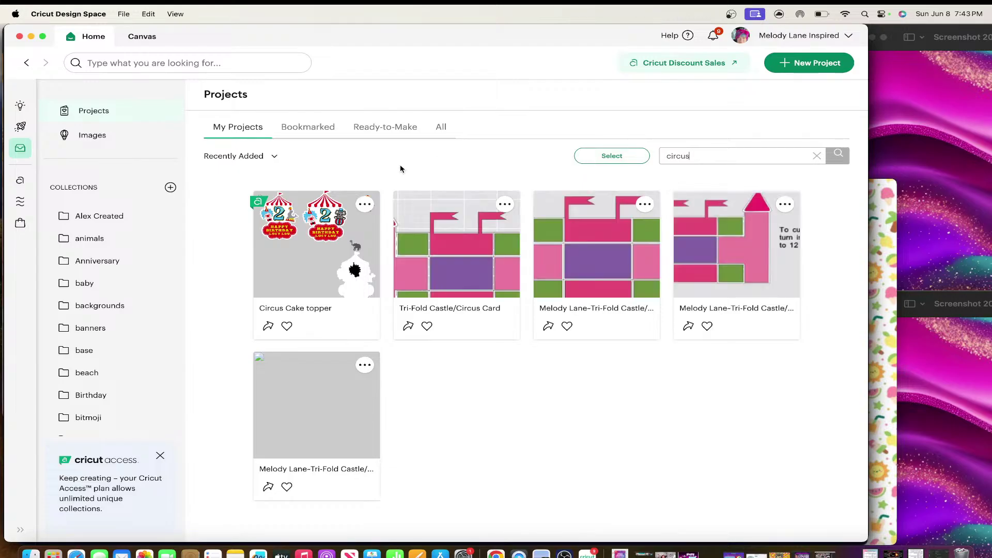
pyautogui.click(290, 259)
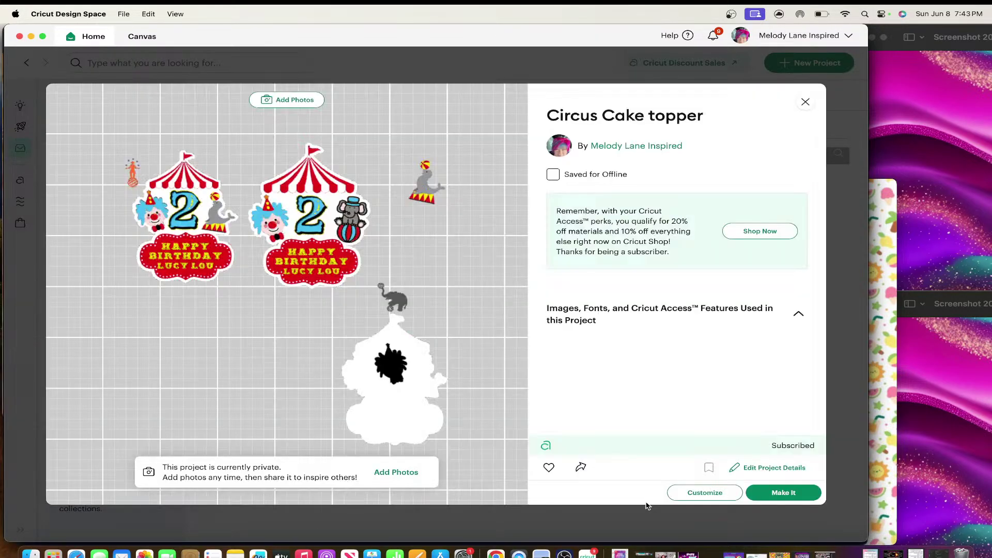
pyautogui.click(699, 495)
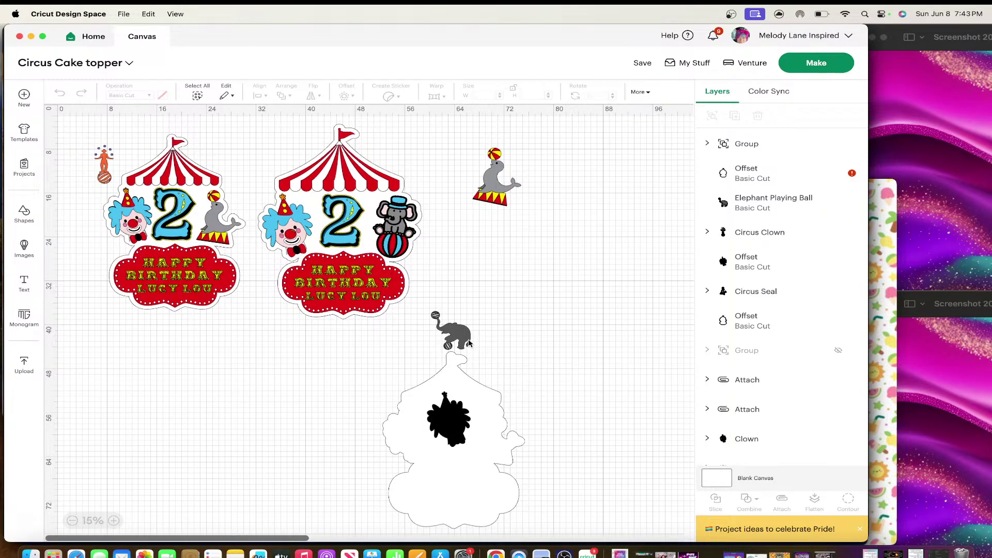
# - Move the orange juggling circus clown up and to the left, clear of the smaller circus topper with the seal
pyautogui.click(191, 237)
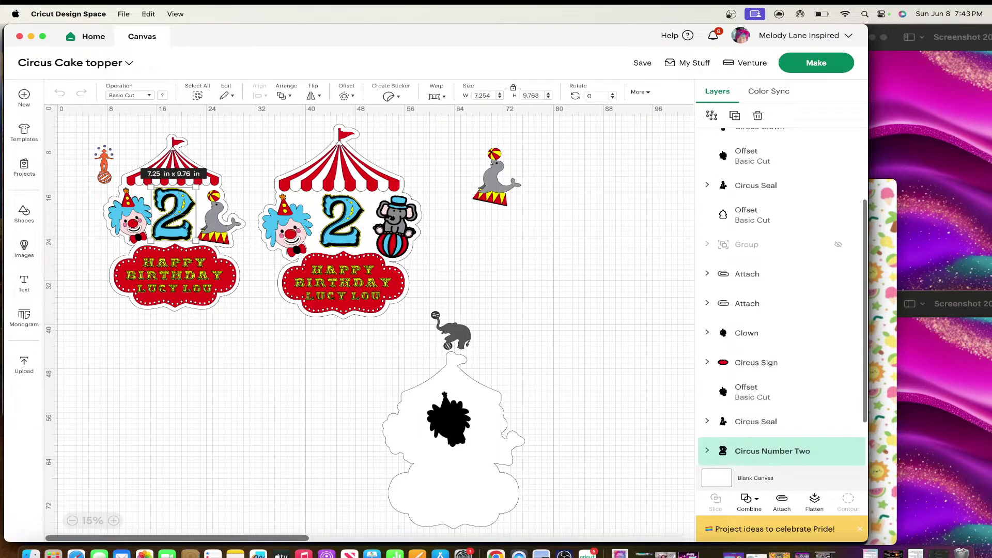
pyautogui.click(114, 521)
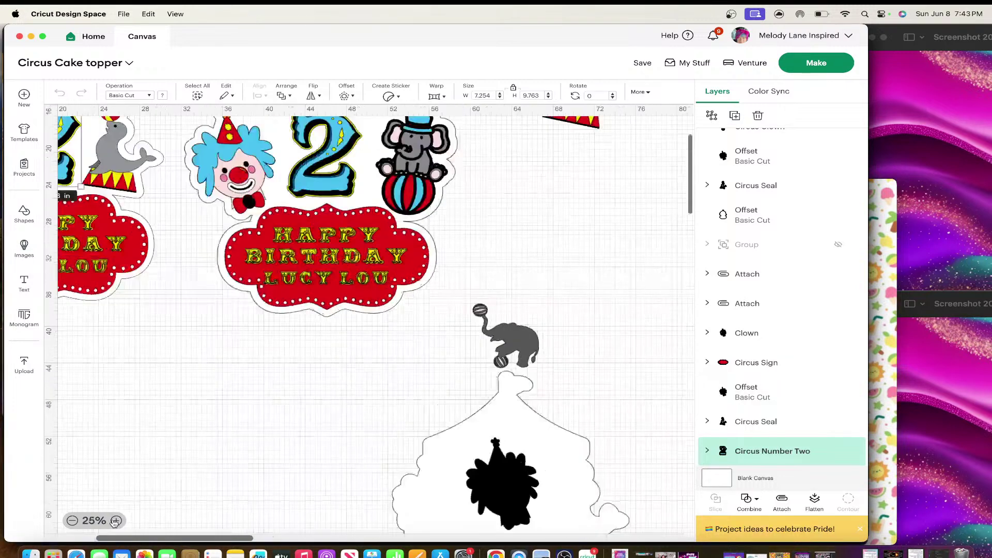
pyautogui.click(115, 521)
pyautogui.scroll(-2, 153, 432)
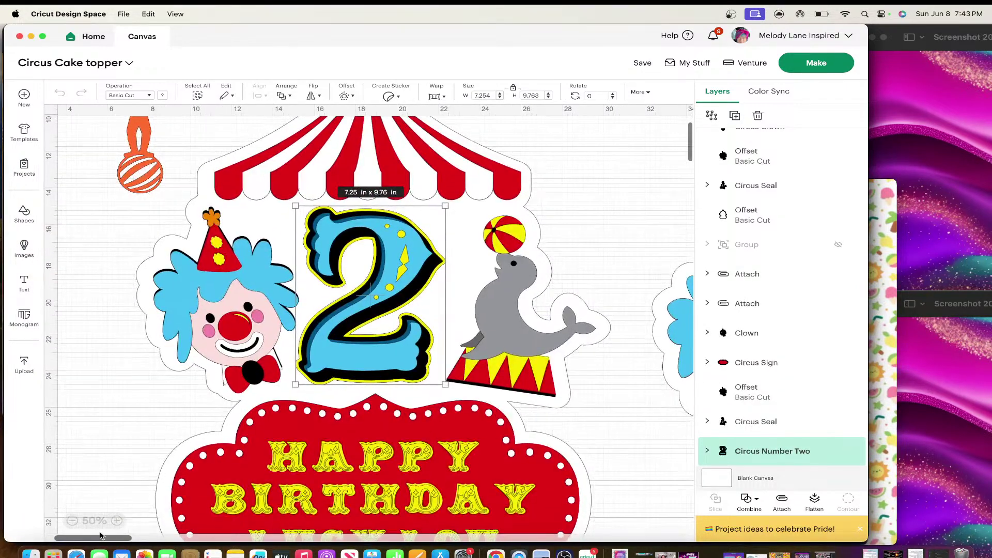
pyautogui.click(72, 521)
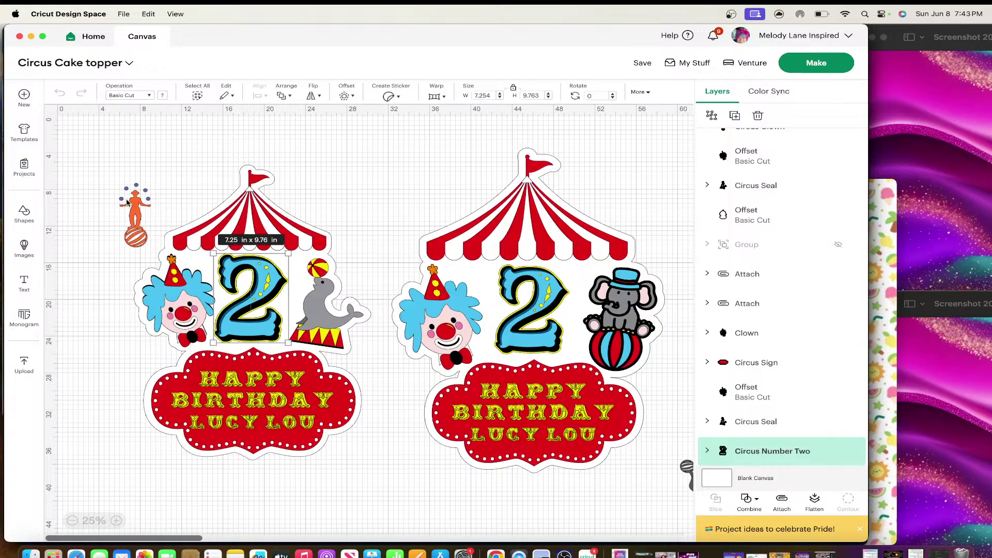
pyautogui.moveTo(134, 209); pyautogui.dragTo(92, 177)
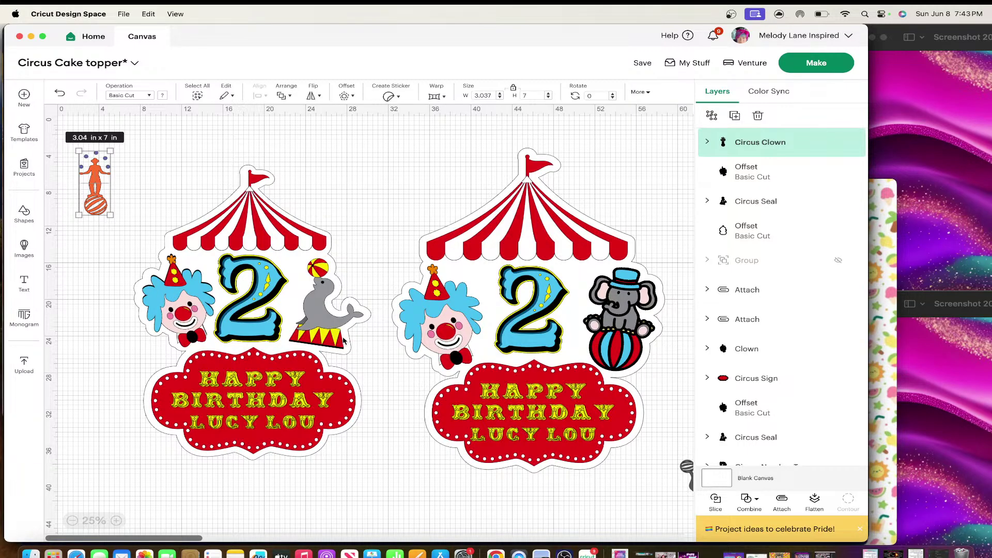
pyautogui.scroll(-2, 342, 339)
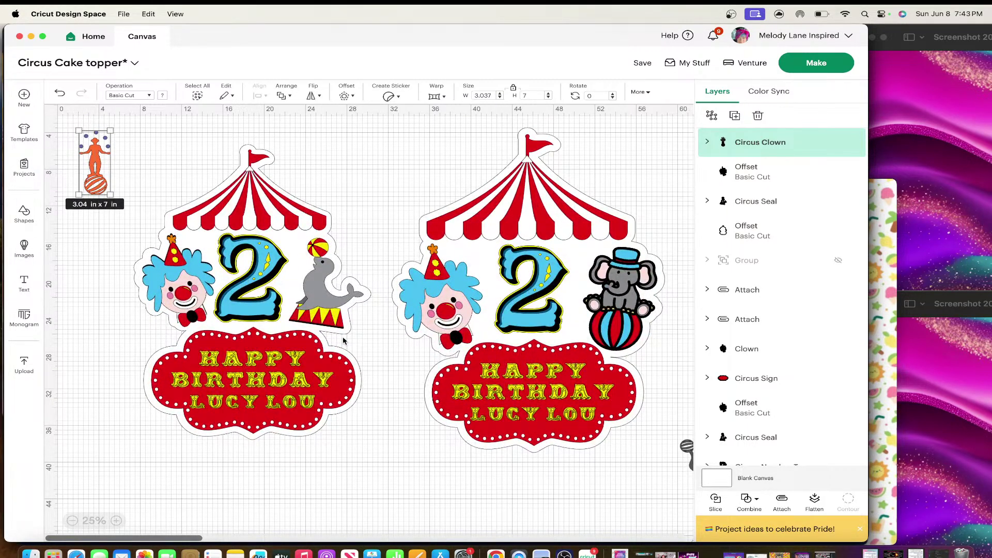